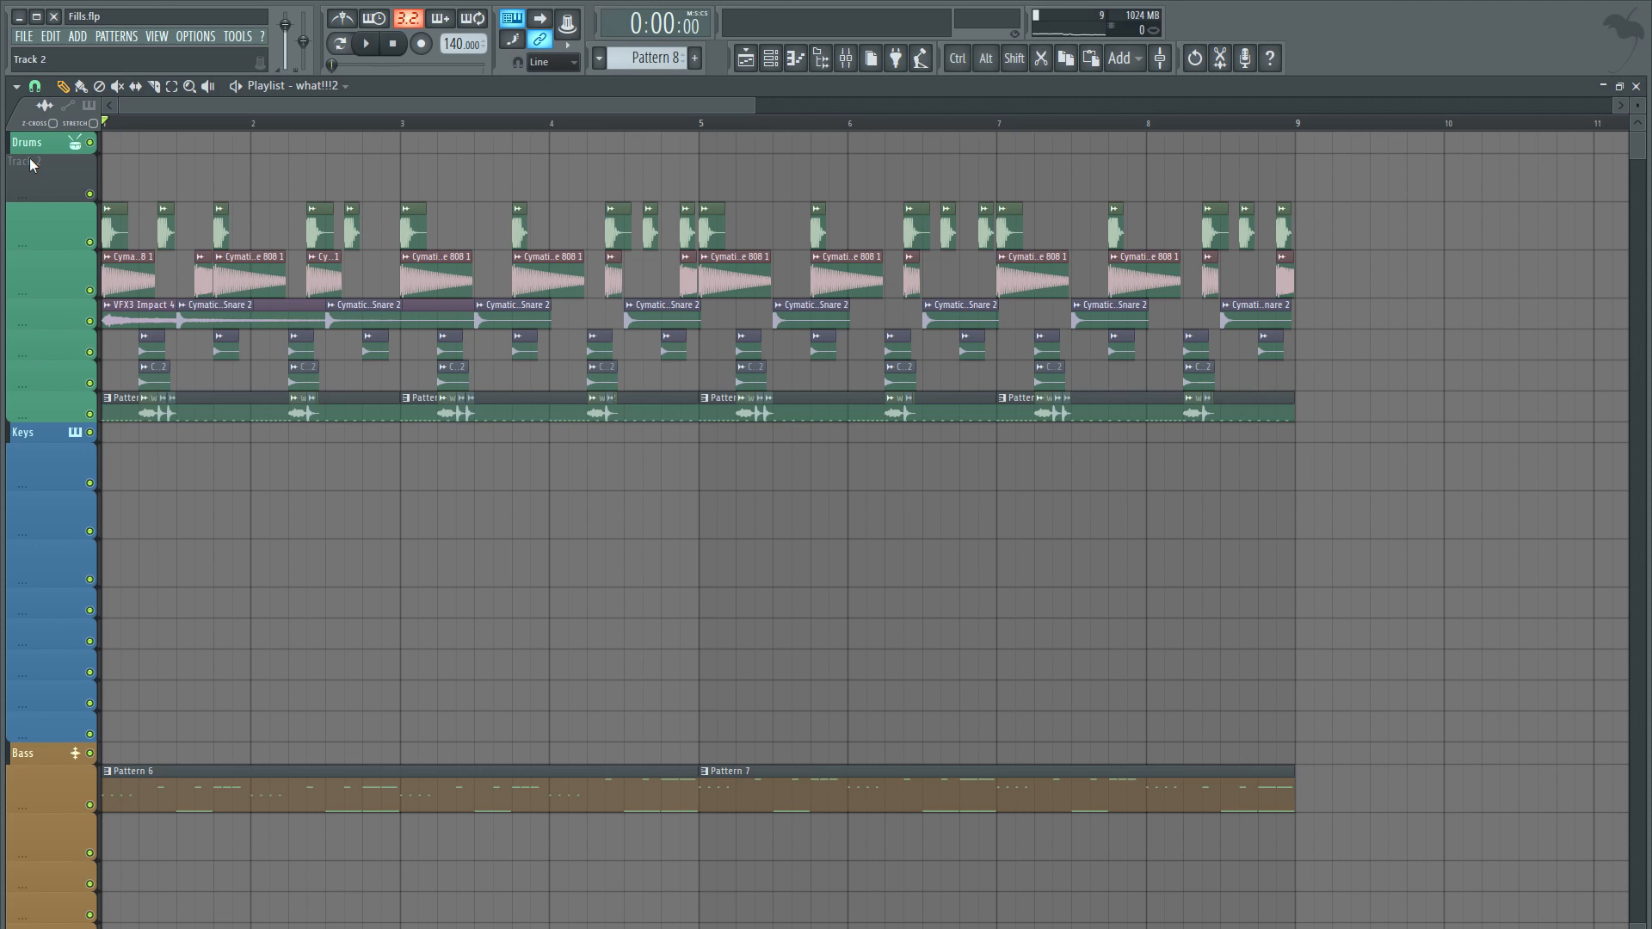
# Select the whole arrangement from bar 1 to bar 9 and play it back
pyautogui.rightClick(34, 162)
pyautogui.click(347, 621)
pyautogui.hotkey('ctrl', 'a')
pyautogui.hotkey('ctrl', 'd')
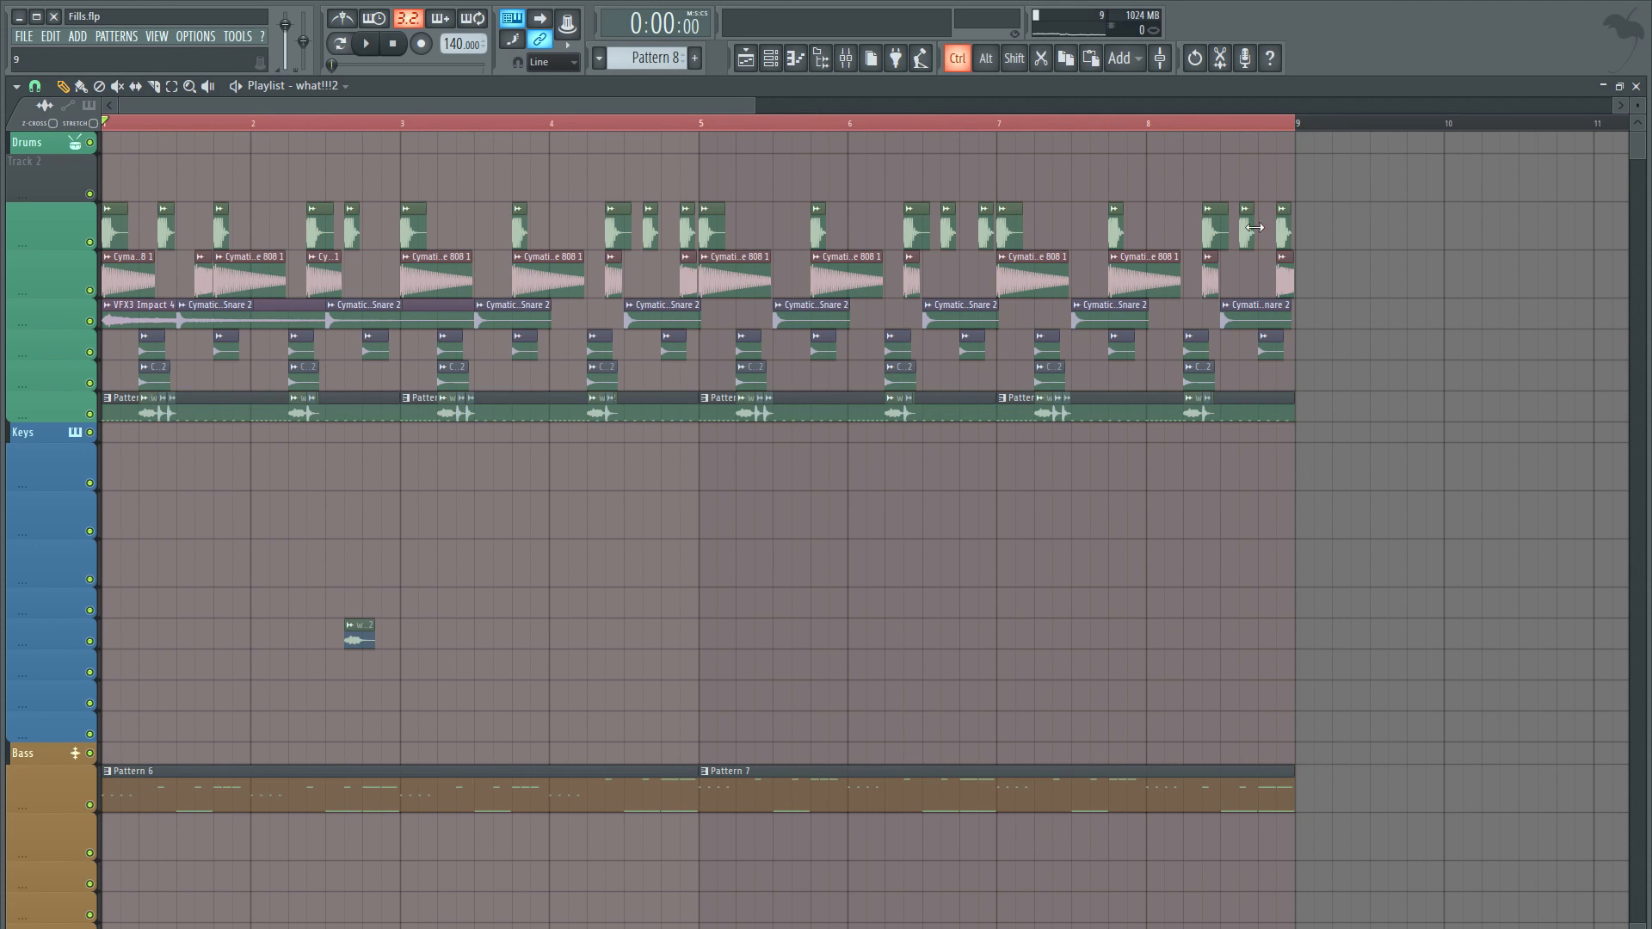
pyautogui.press('space')
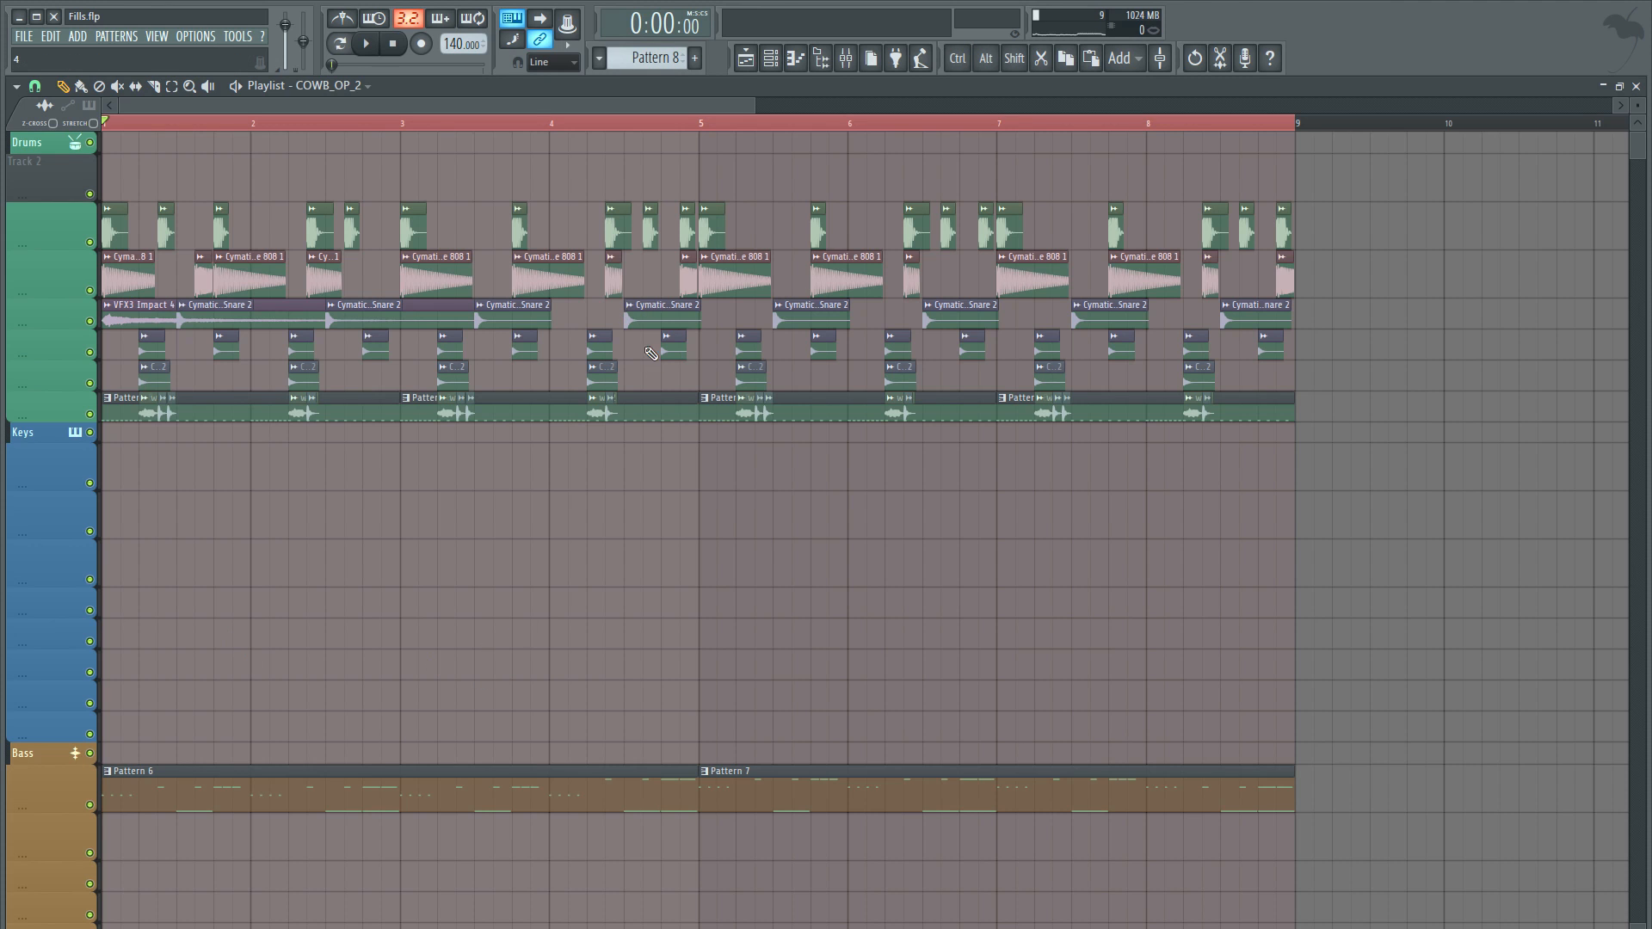
# Open the BHK_Toms_24 Bit sample folder inside Collected, ALL, BHK, BHK Drums in the browser
pyautogui.scroll(-5, 651, 353)
pyautogui.hotkey('alt', 'F8')
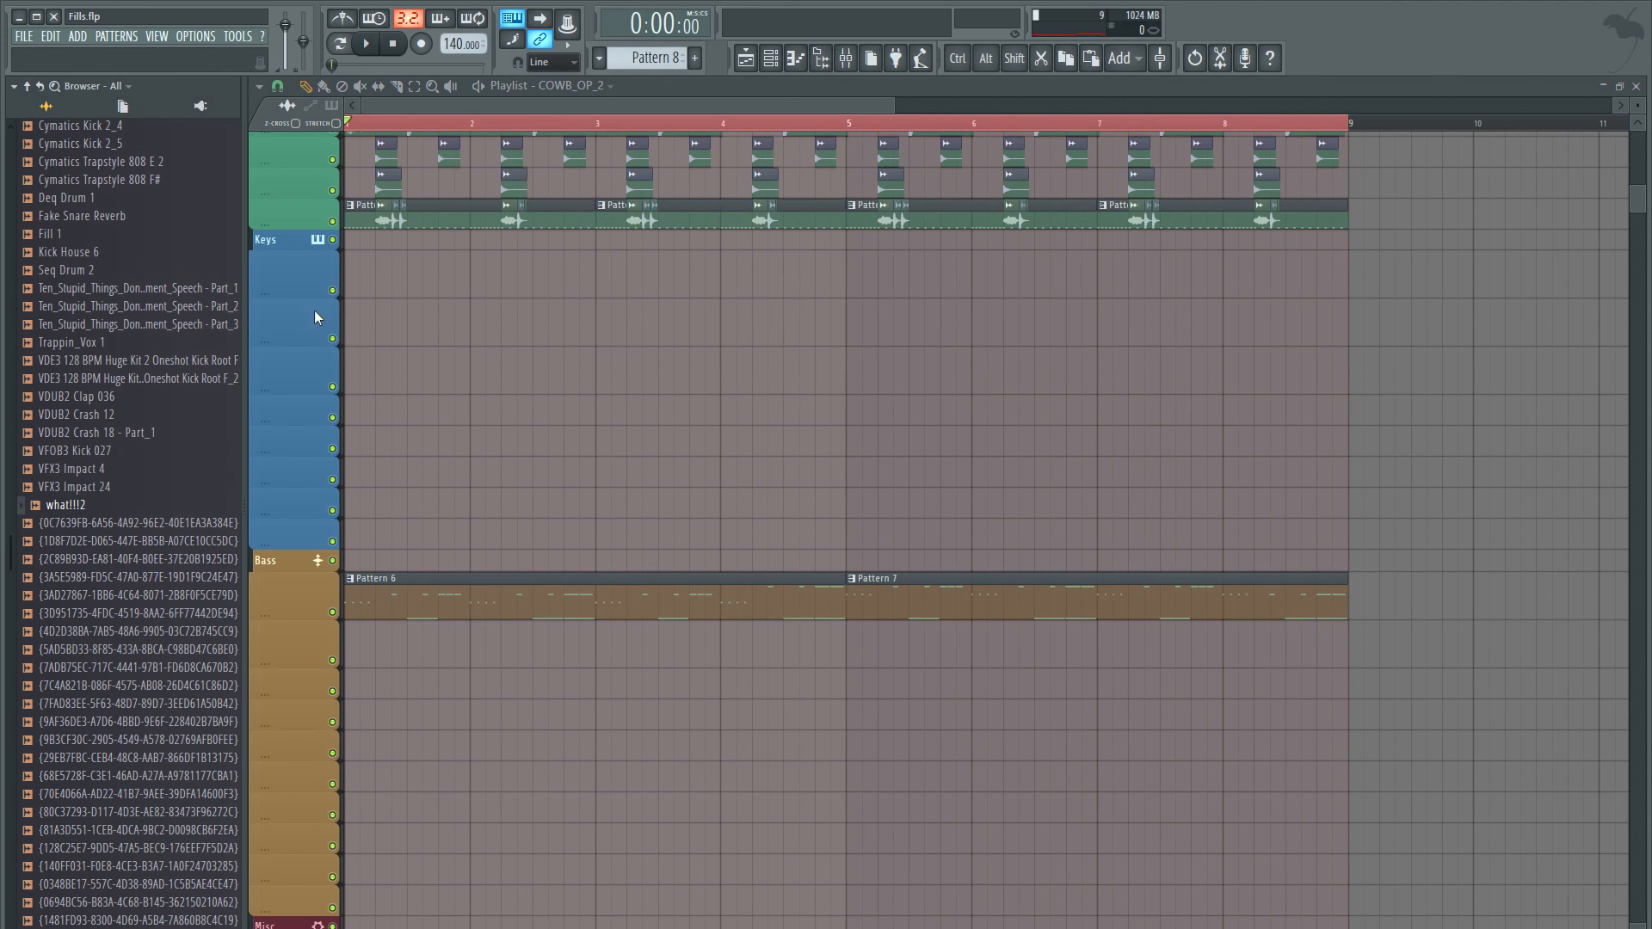
pyautogui.click(28, 86)
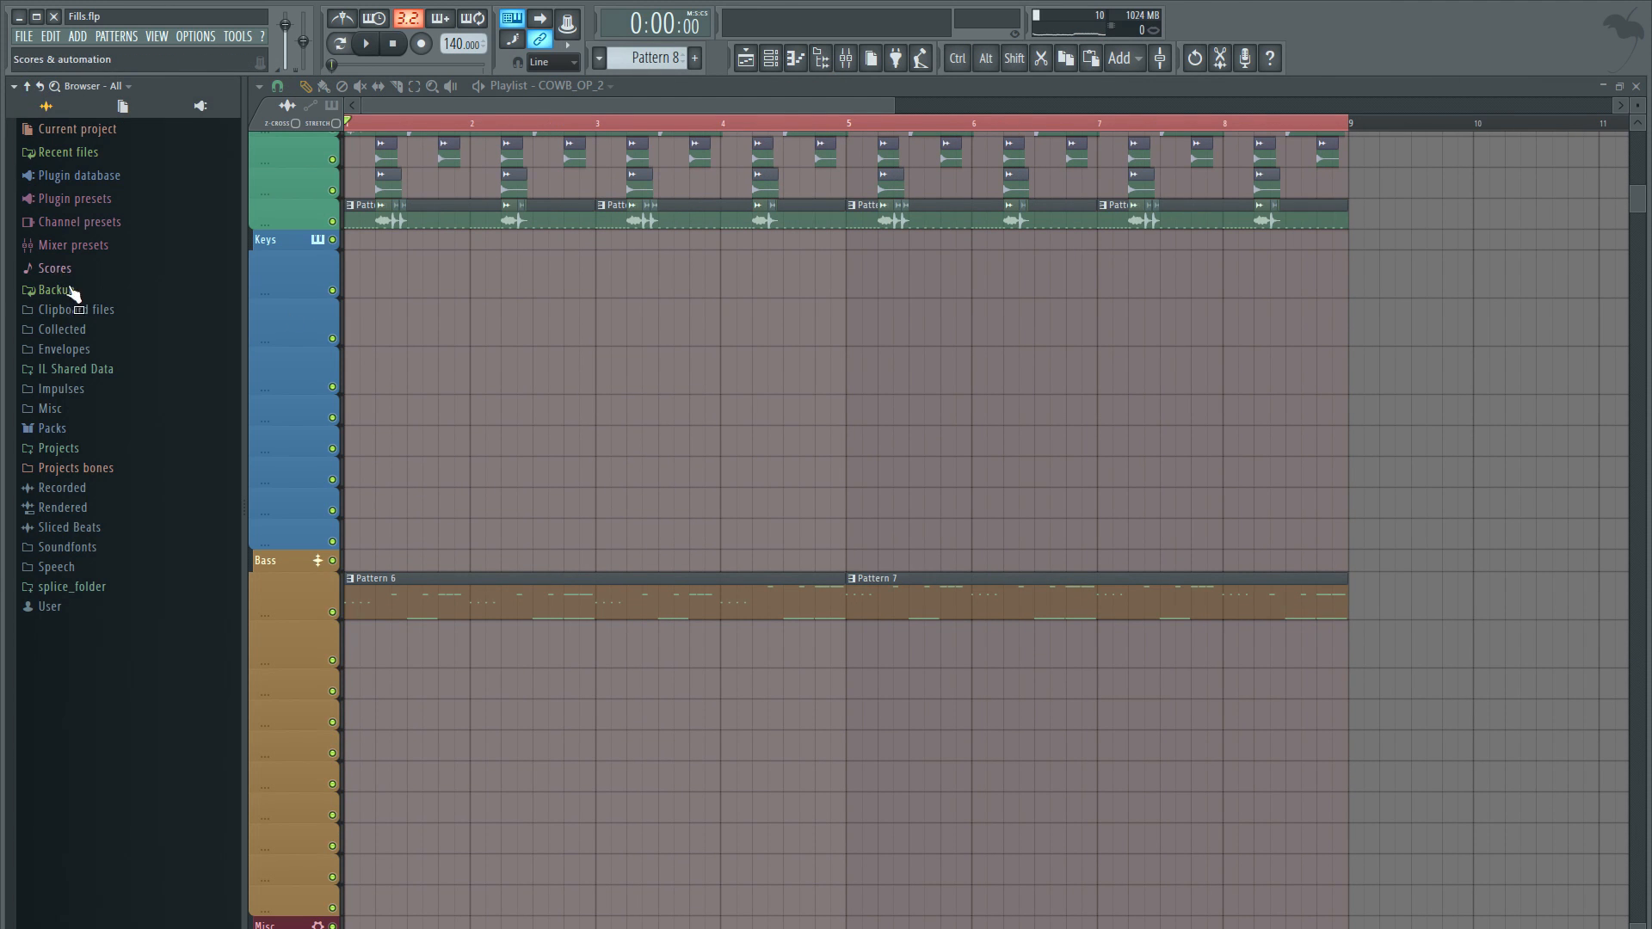
pyautogui.click(77, 330)
pyautogui.click(86, 349)
pyautogui.click(86, 369)
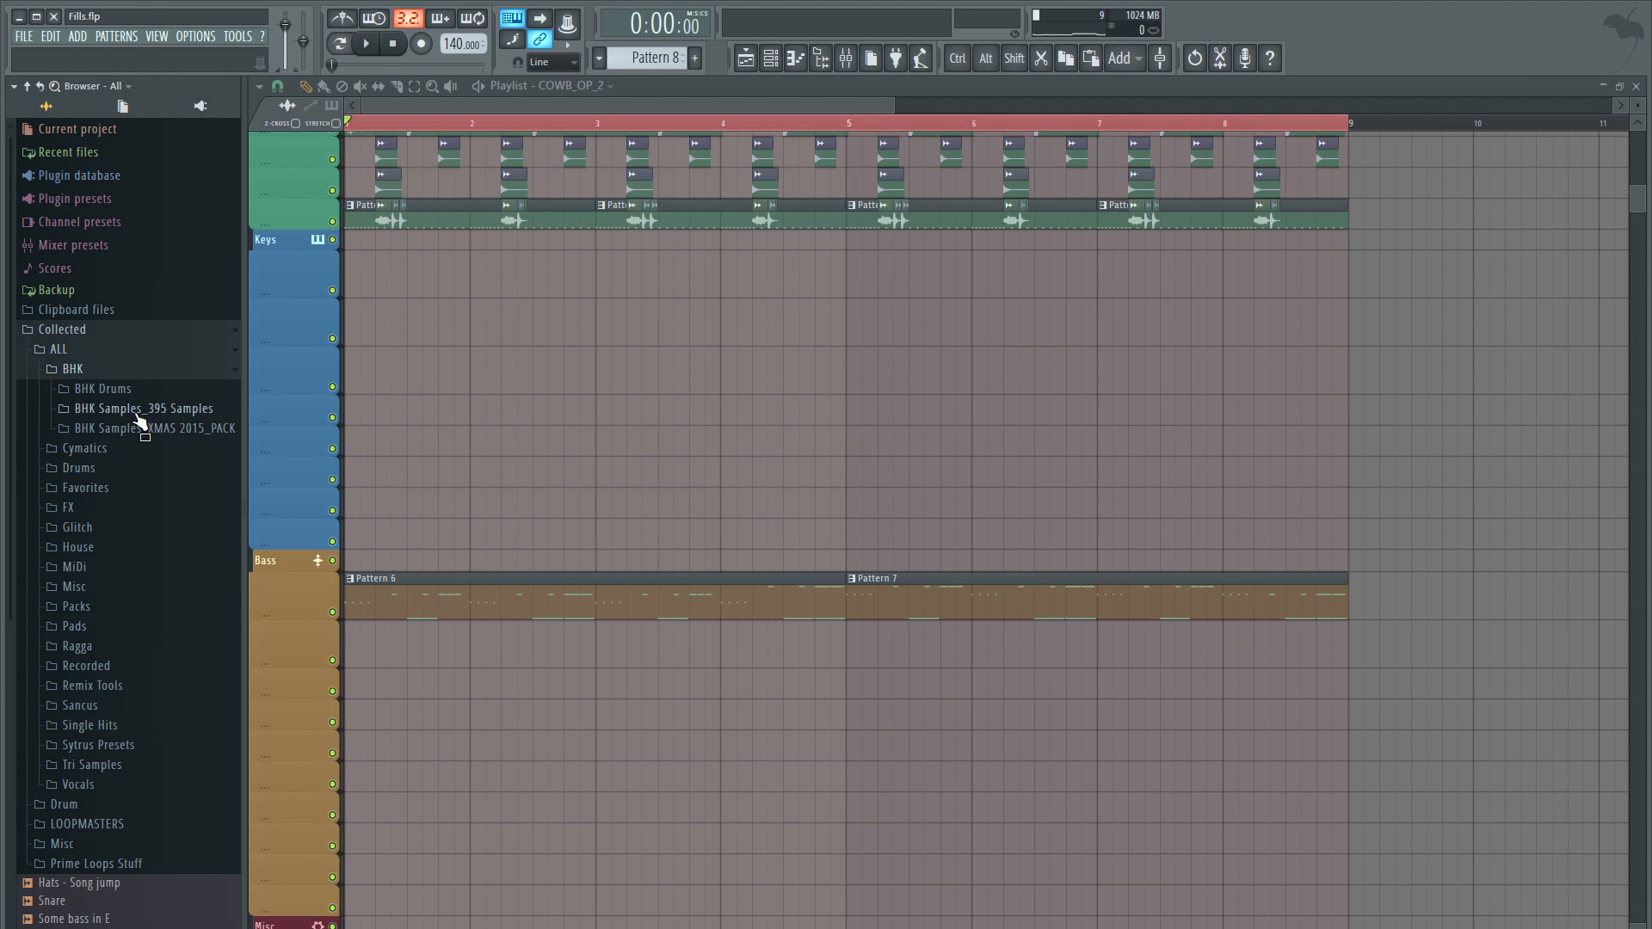
pyautogui.click(133, 389)
pyautogui.scroll(-5, 181, 603)
pyautogui.click(163, 459)
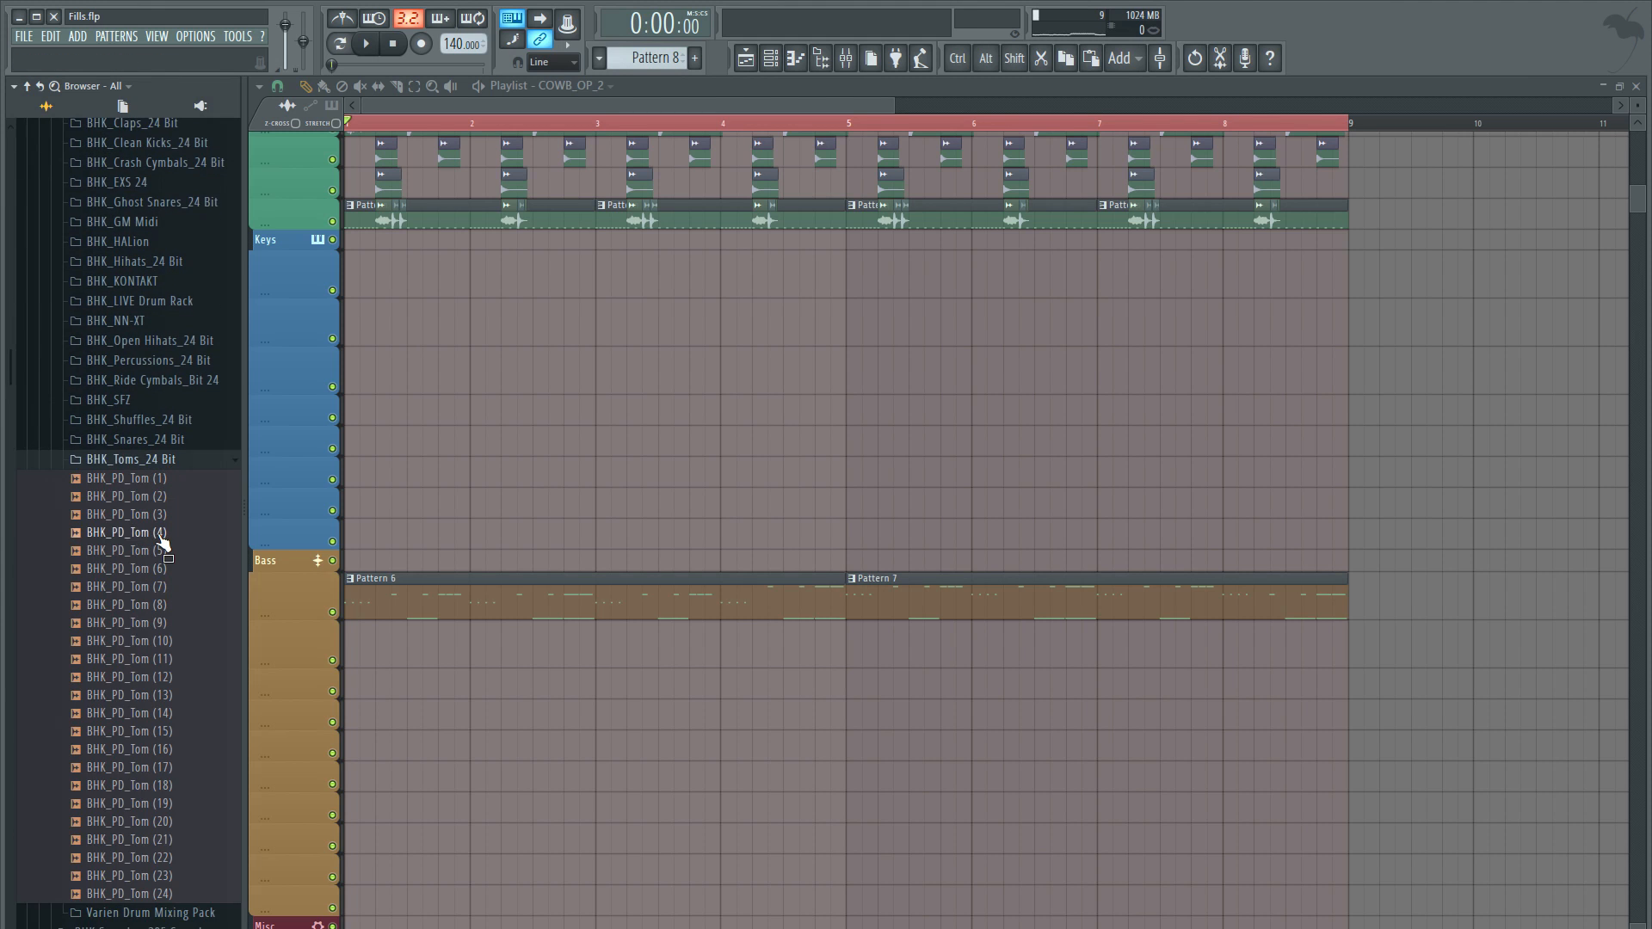
# Audition the tom samples from BHK_PD_Tom (1) through BHK_PD_Tom (20)
pyautogui.scroll(-3, 163, 542)
pyautogui.click(146, 371)
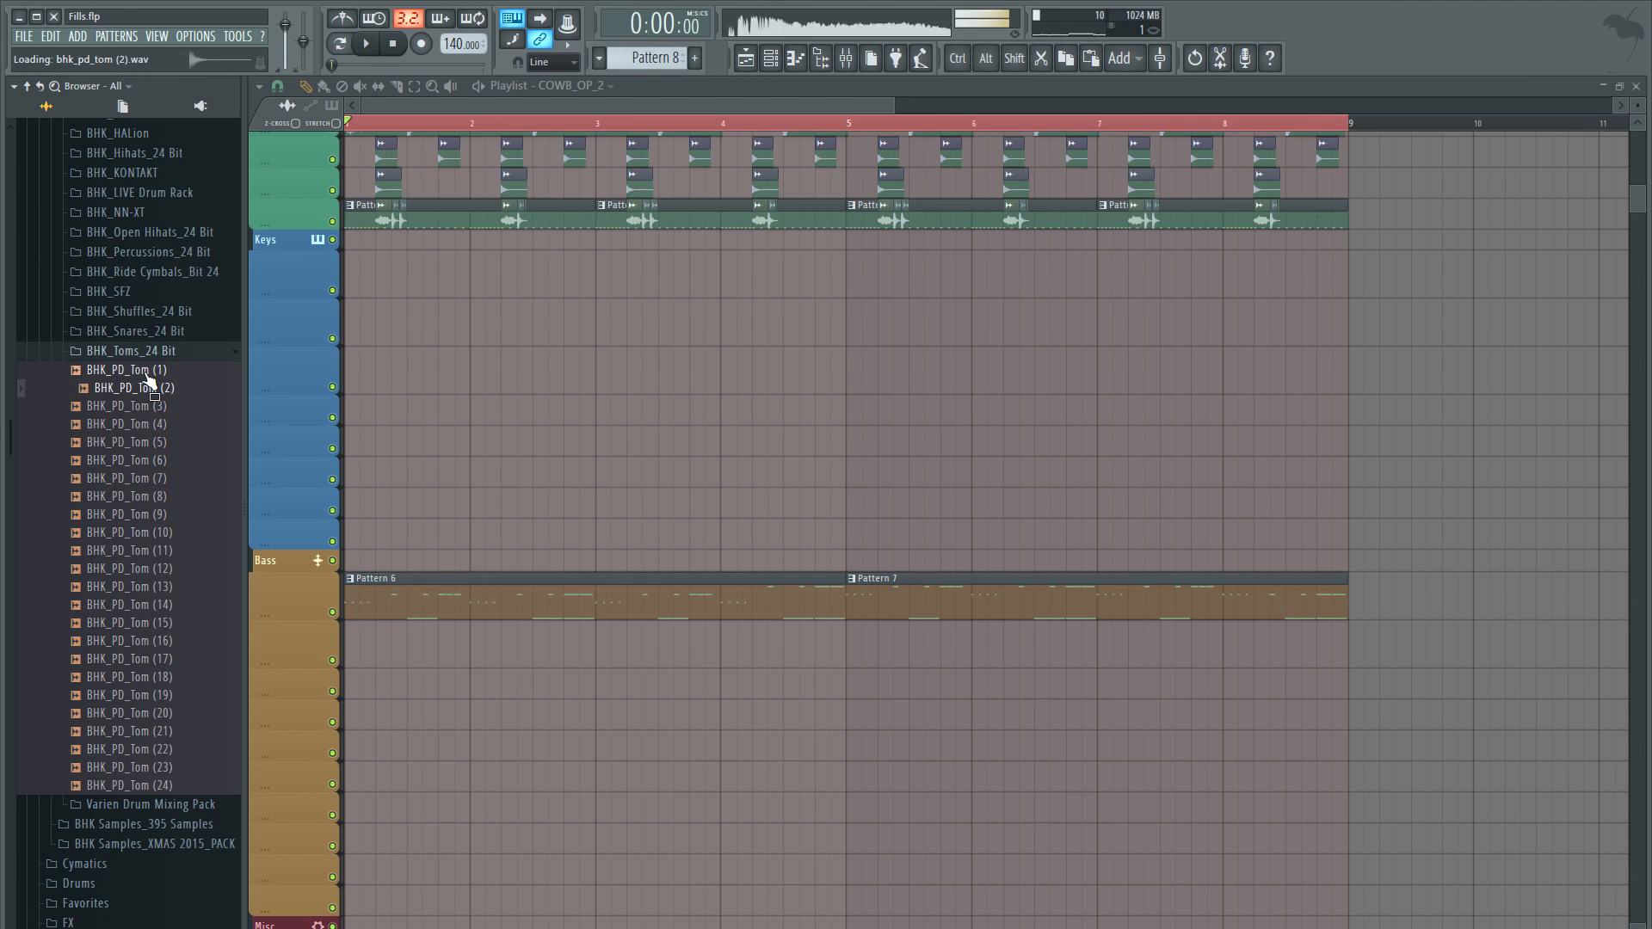
pyautogui.press('Down')
pyautogui.press('Down')
pyautogui.press('Down')
pyautogui.press('Down')
pyautogui.press('Down')
pyautogui.press('Down')
pyautogui.press('Down')
pyautogui.press('Down')
pyautogui.press('Down')
pyautogui.press('Down')
pyautogui.press('Down')
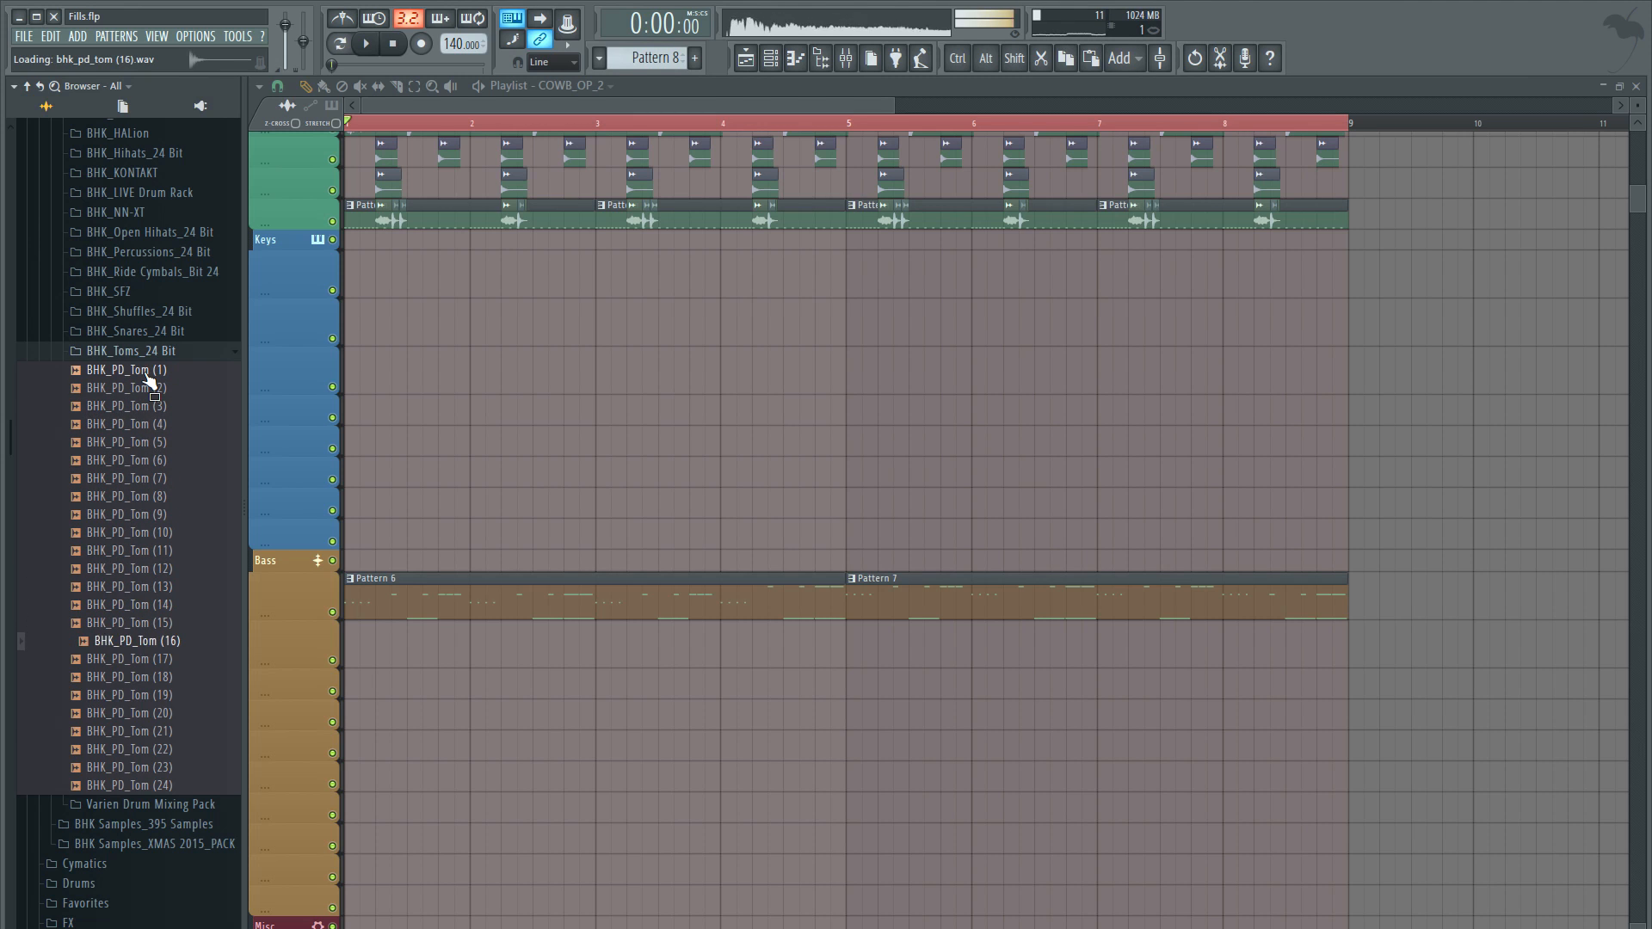
pyautogui.press('Up')
pyautogui.press('Up')
pyautogui.press('Up')
pyautogui.press('Up')
pyautogui.press('Up')
pyautogui.press('Up')
pyautogui.press('Up')
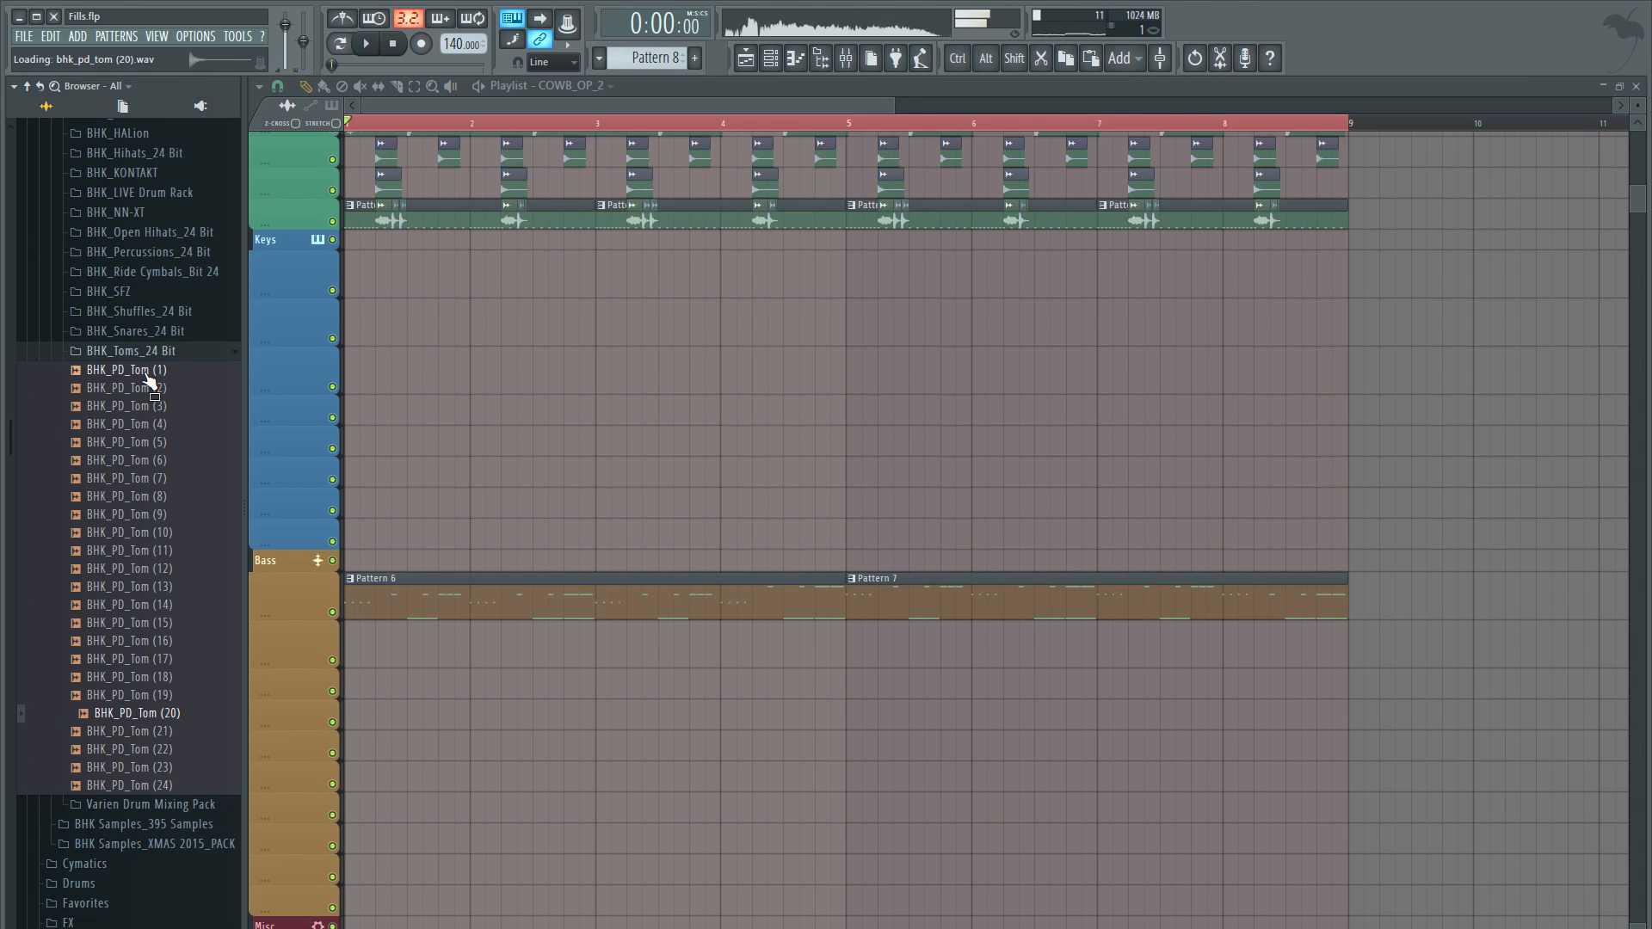
# Set the playback start to the middle of bar 8 and play the last half bar of the loop
pyautogui.scroll(4, 1495, 353)
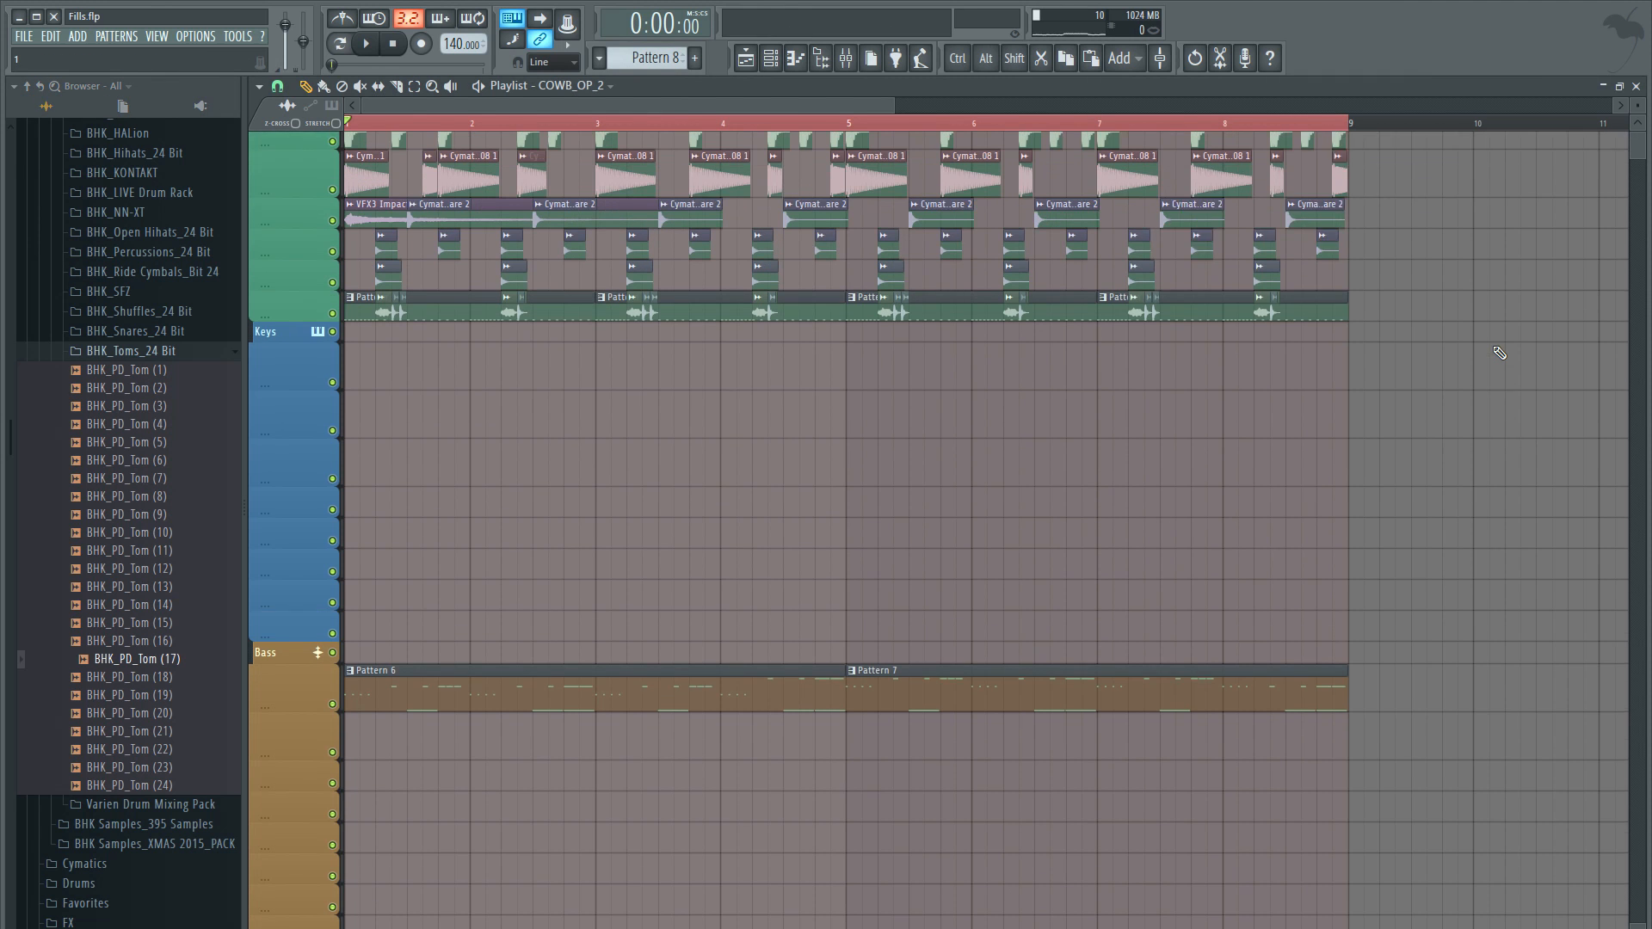
pyautogui.click(1307, 126)
pyautogui.press('space')
pyautogui.scroll(2, 1454, 129)
pyautogui.scroll(2, 1456, 135)
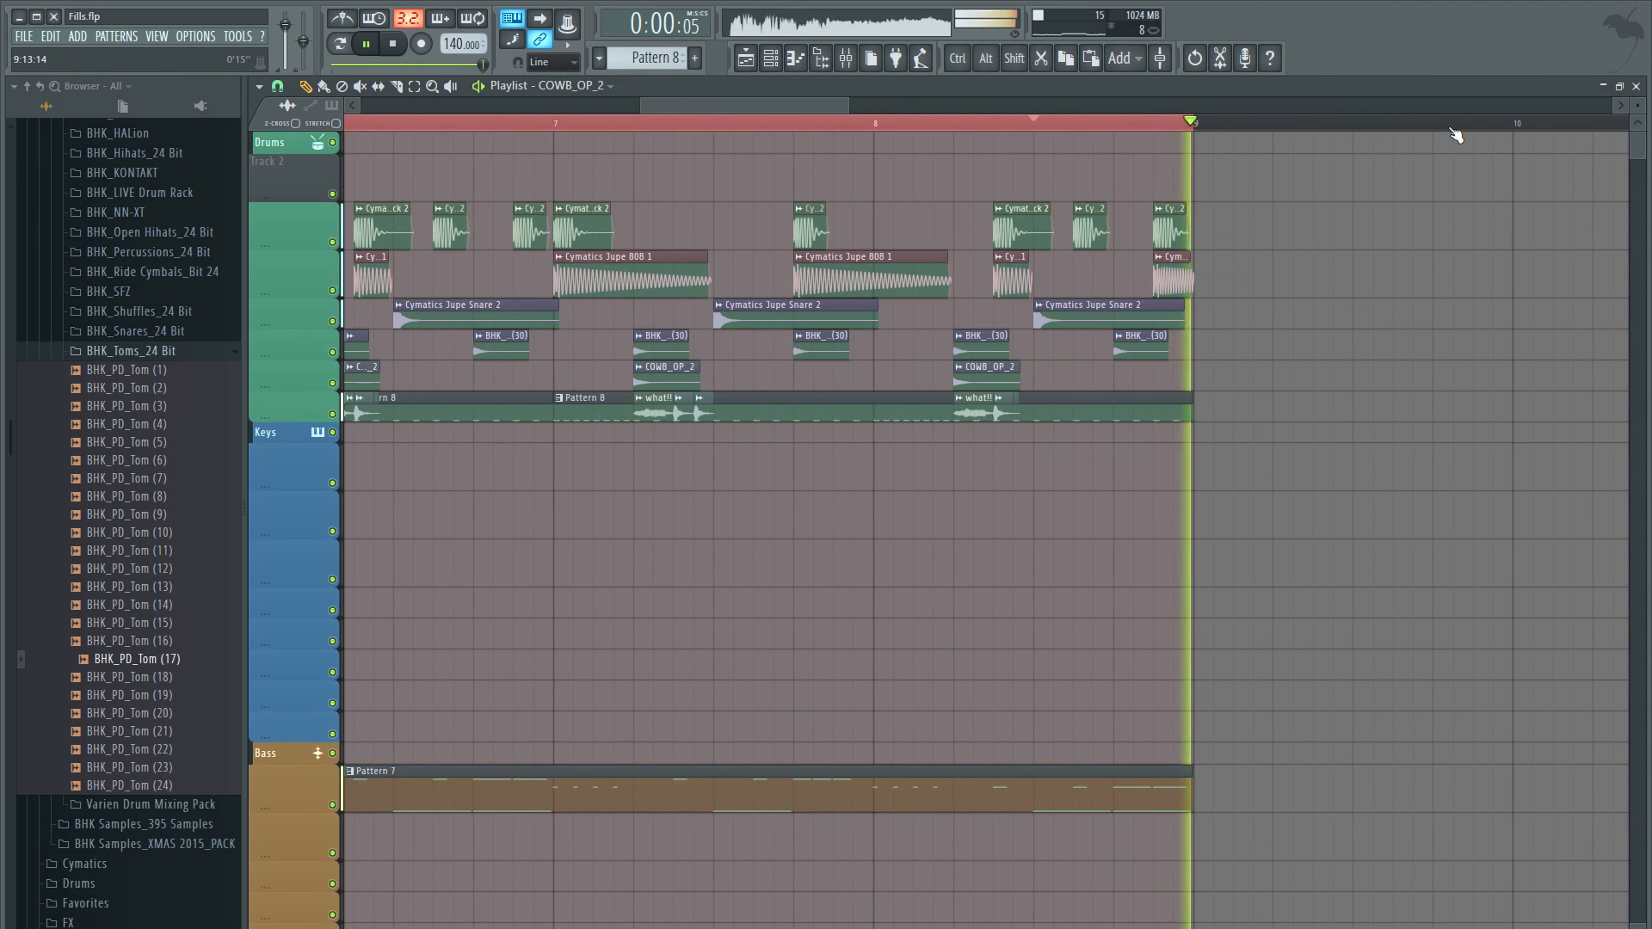
# Delete the last two kick clips and the final 808 clip before bar 9, and play back the cleared half bar
pyautogui.press('space')
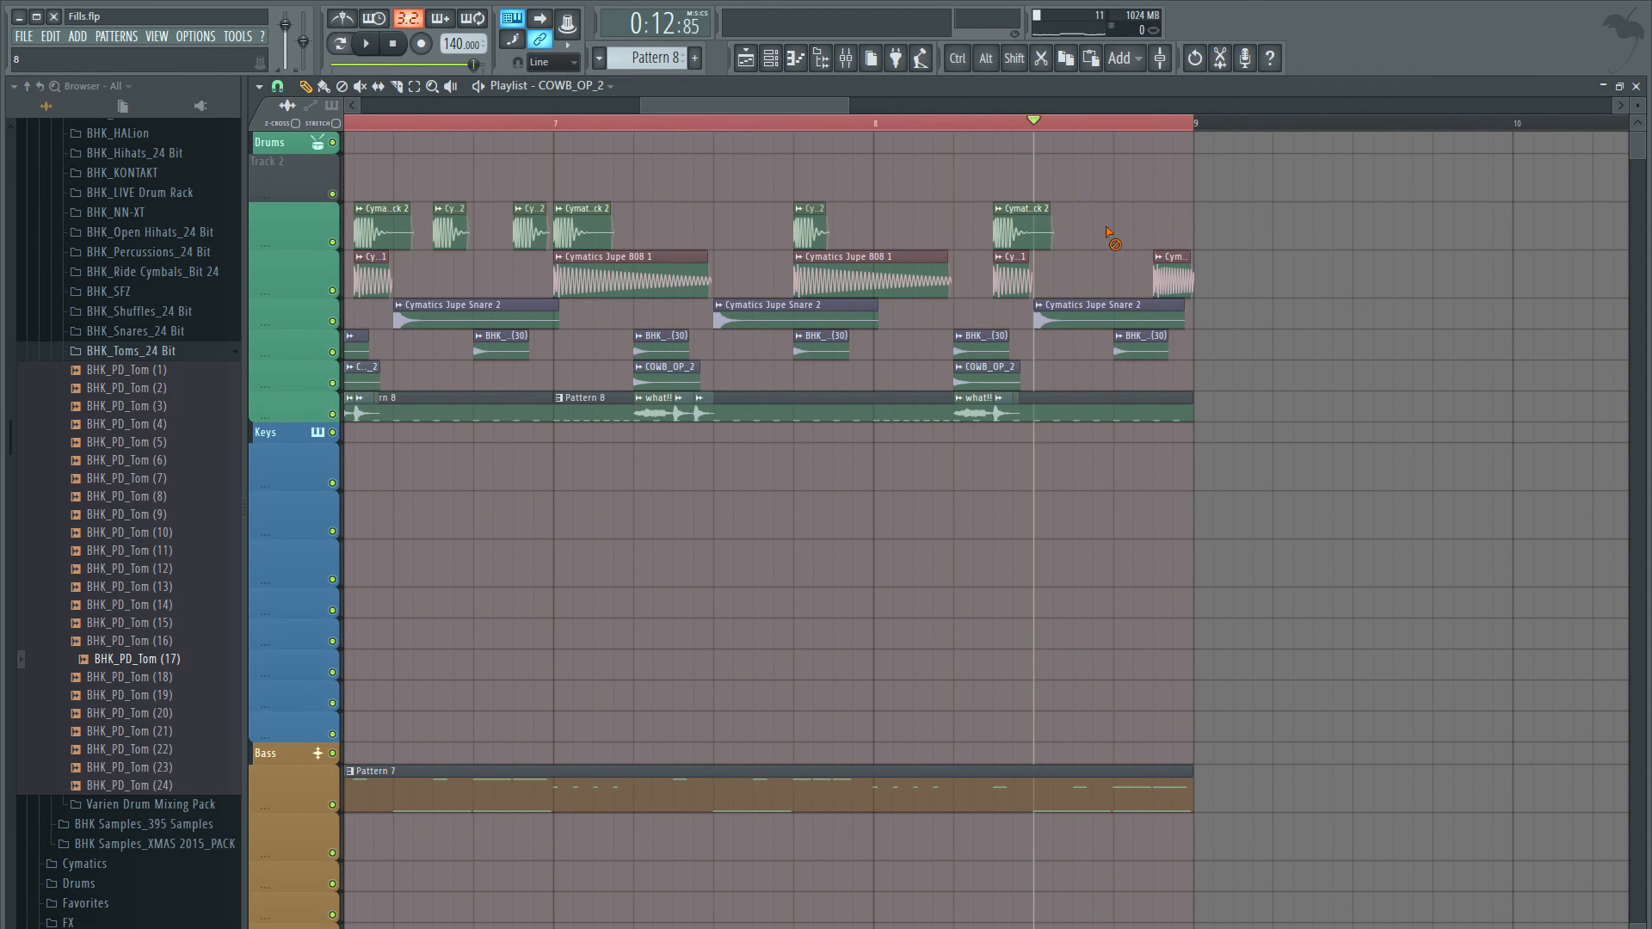
pyautogui.rightClick(1182, 277)
pyautogui.press('space')
pyautogui.press('space')
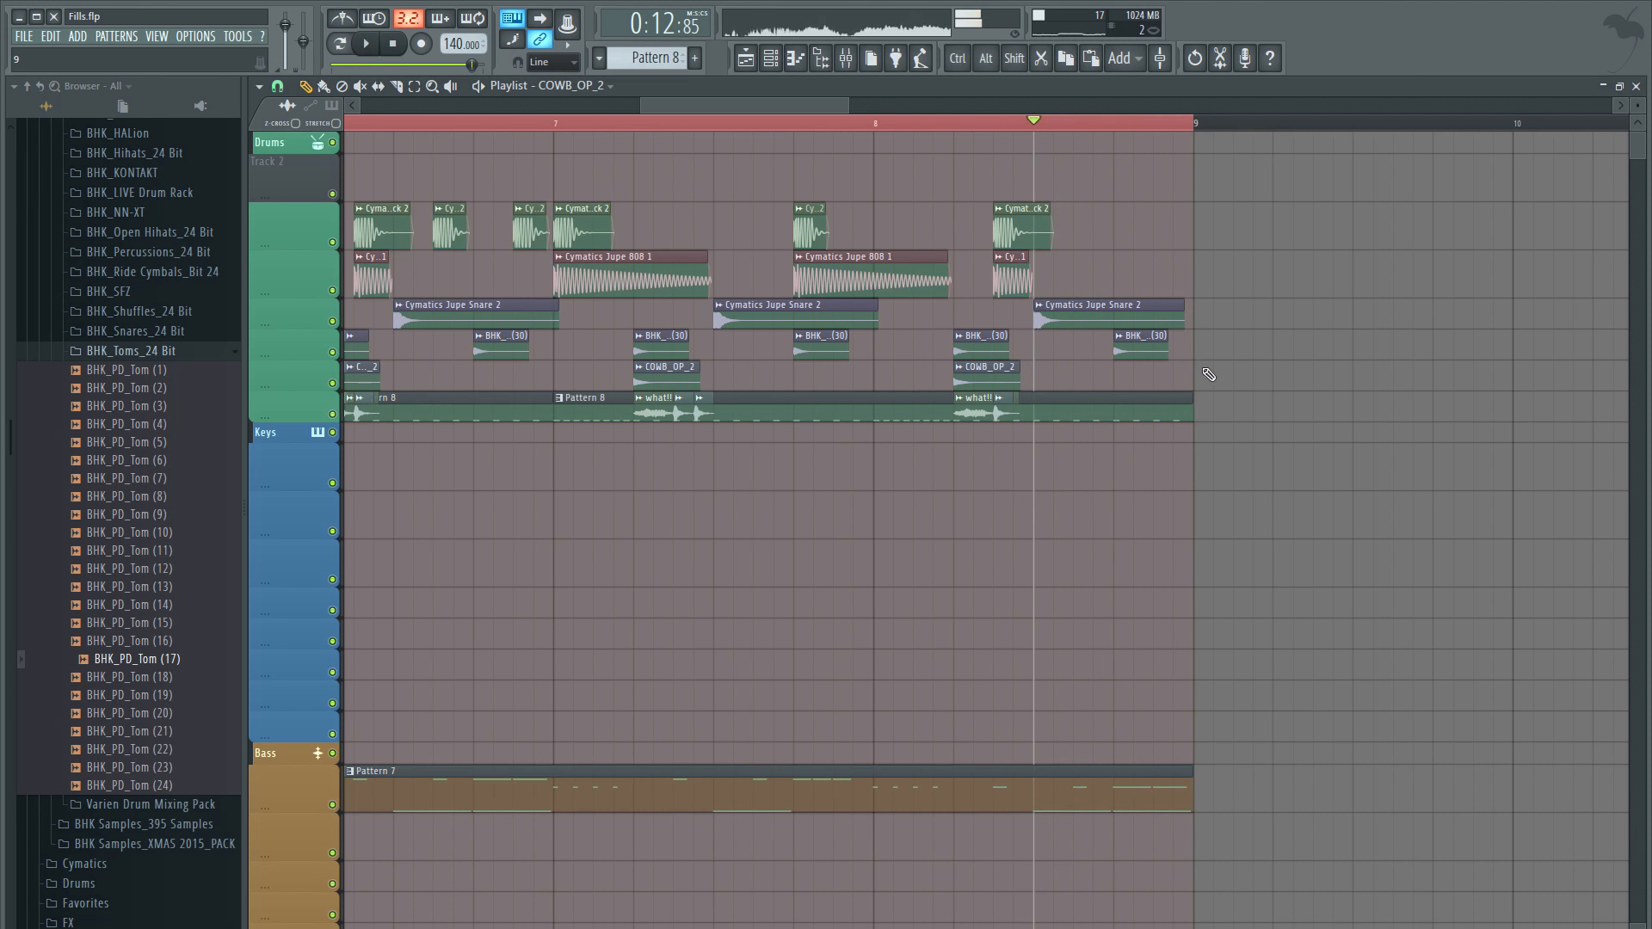
pyautogui.press('space')
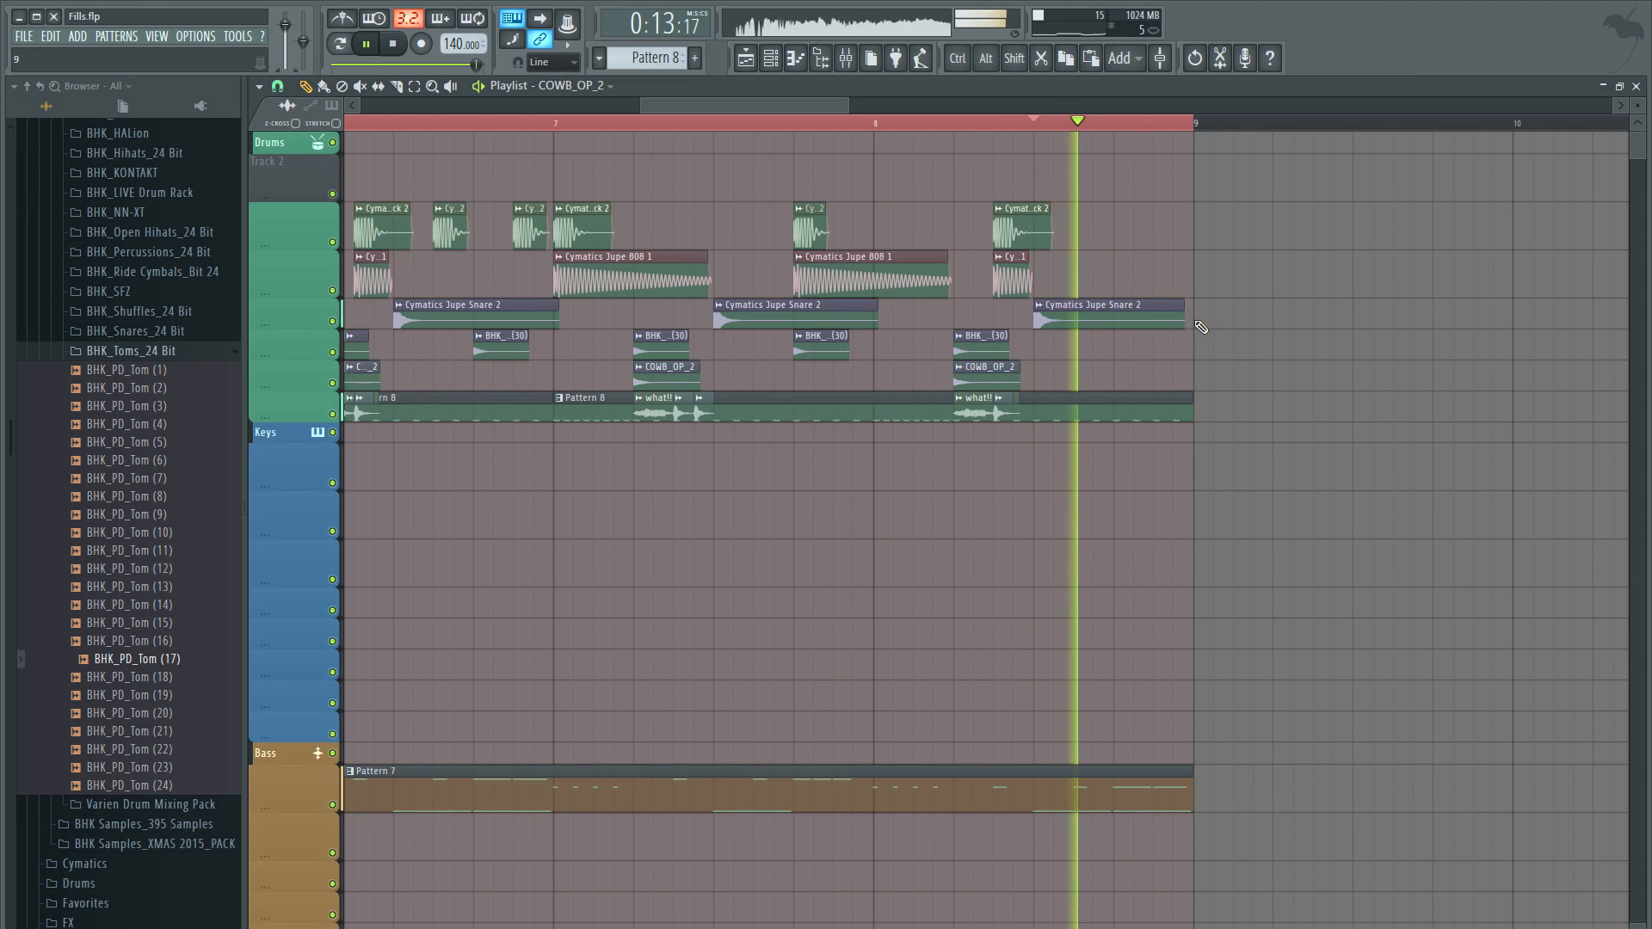
pyautogui.press('space')
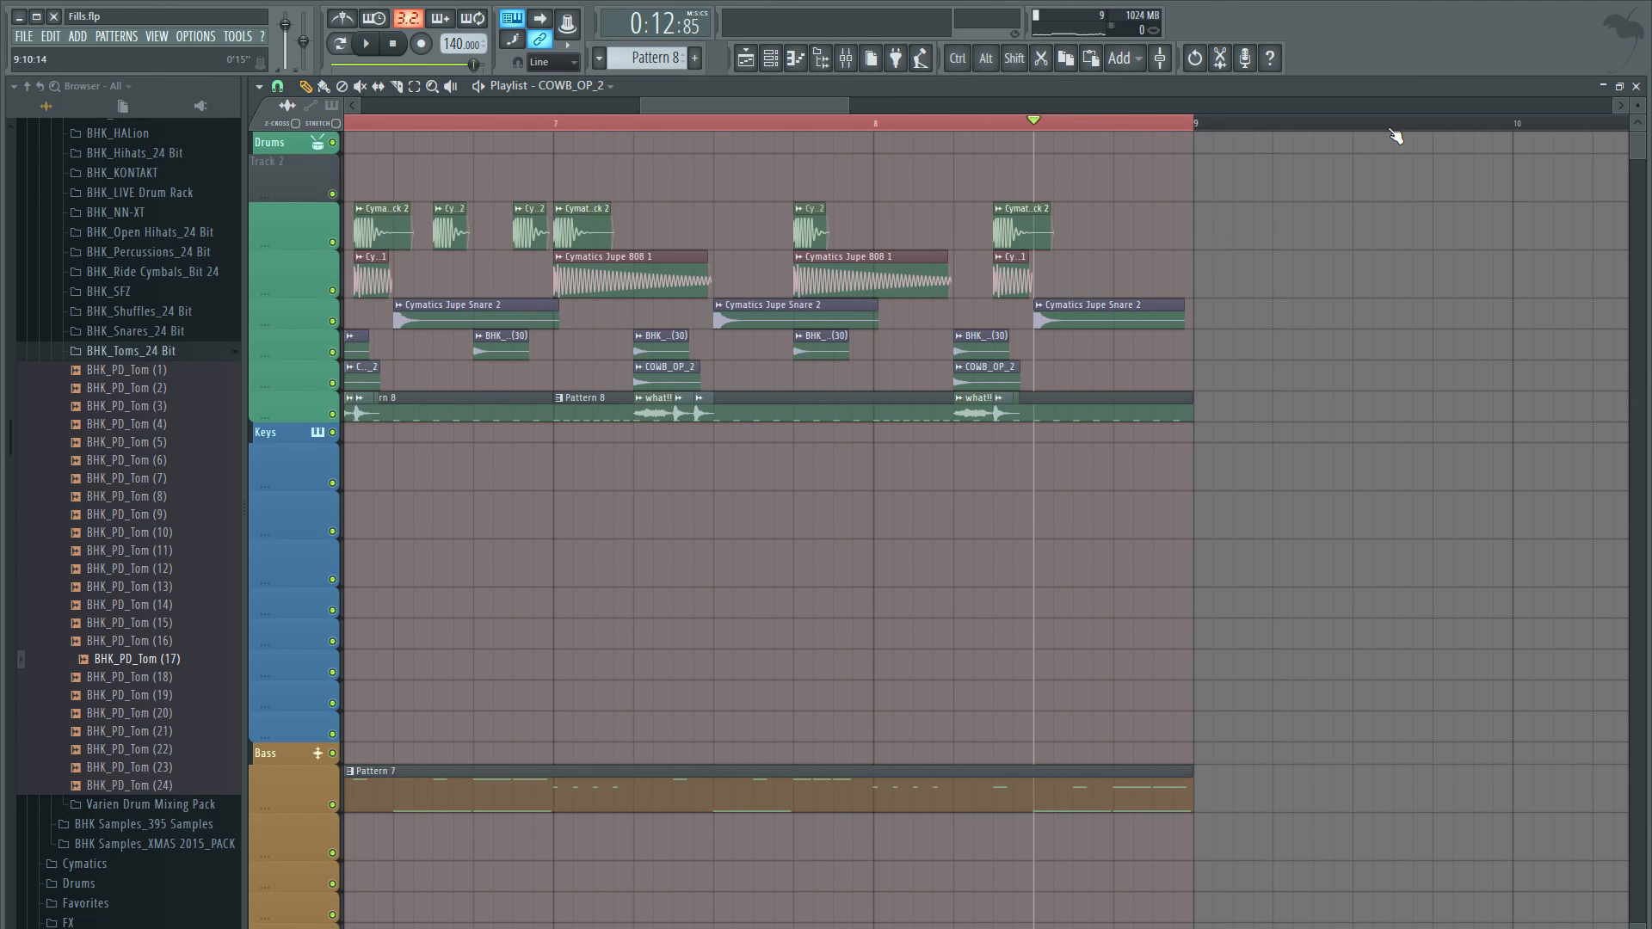
# Audition and compare the tom samples between BHK_PD_Tom (15) and BHK_PD_Tom (24) for the fill
pyautogui.scroll(2, 1395, 135)
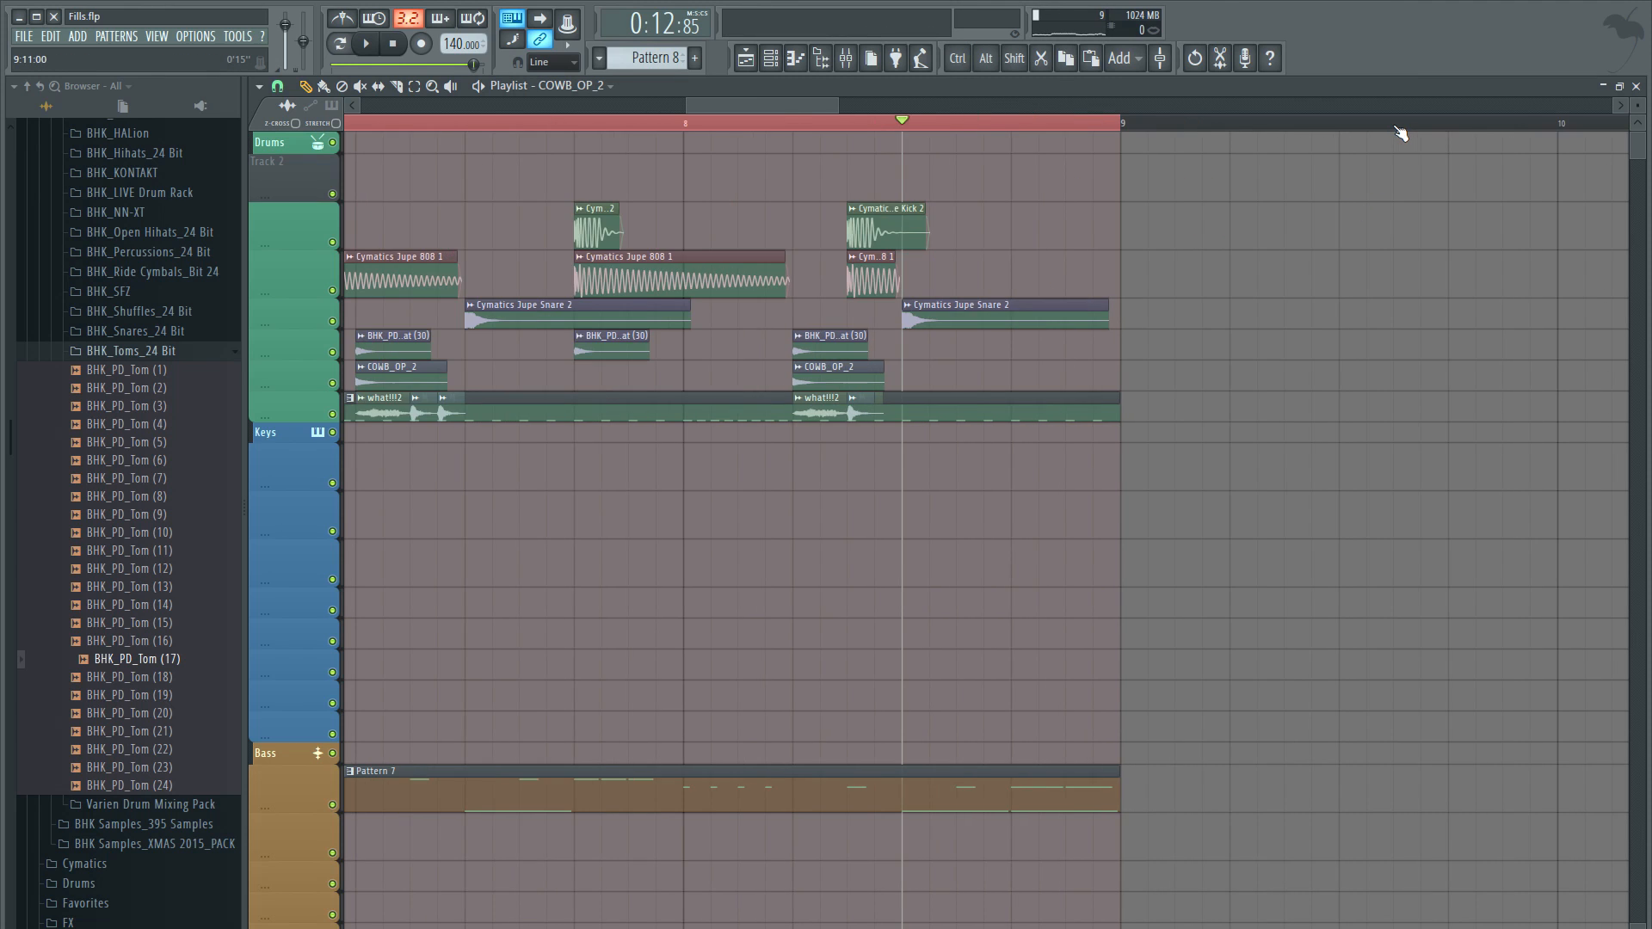
pyautogui.click(182, 641)
pyautogui.click(165, 696)
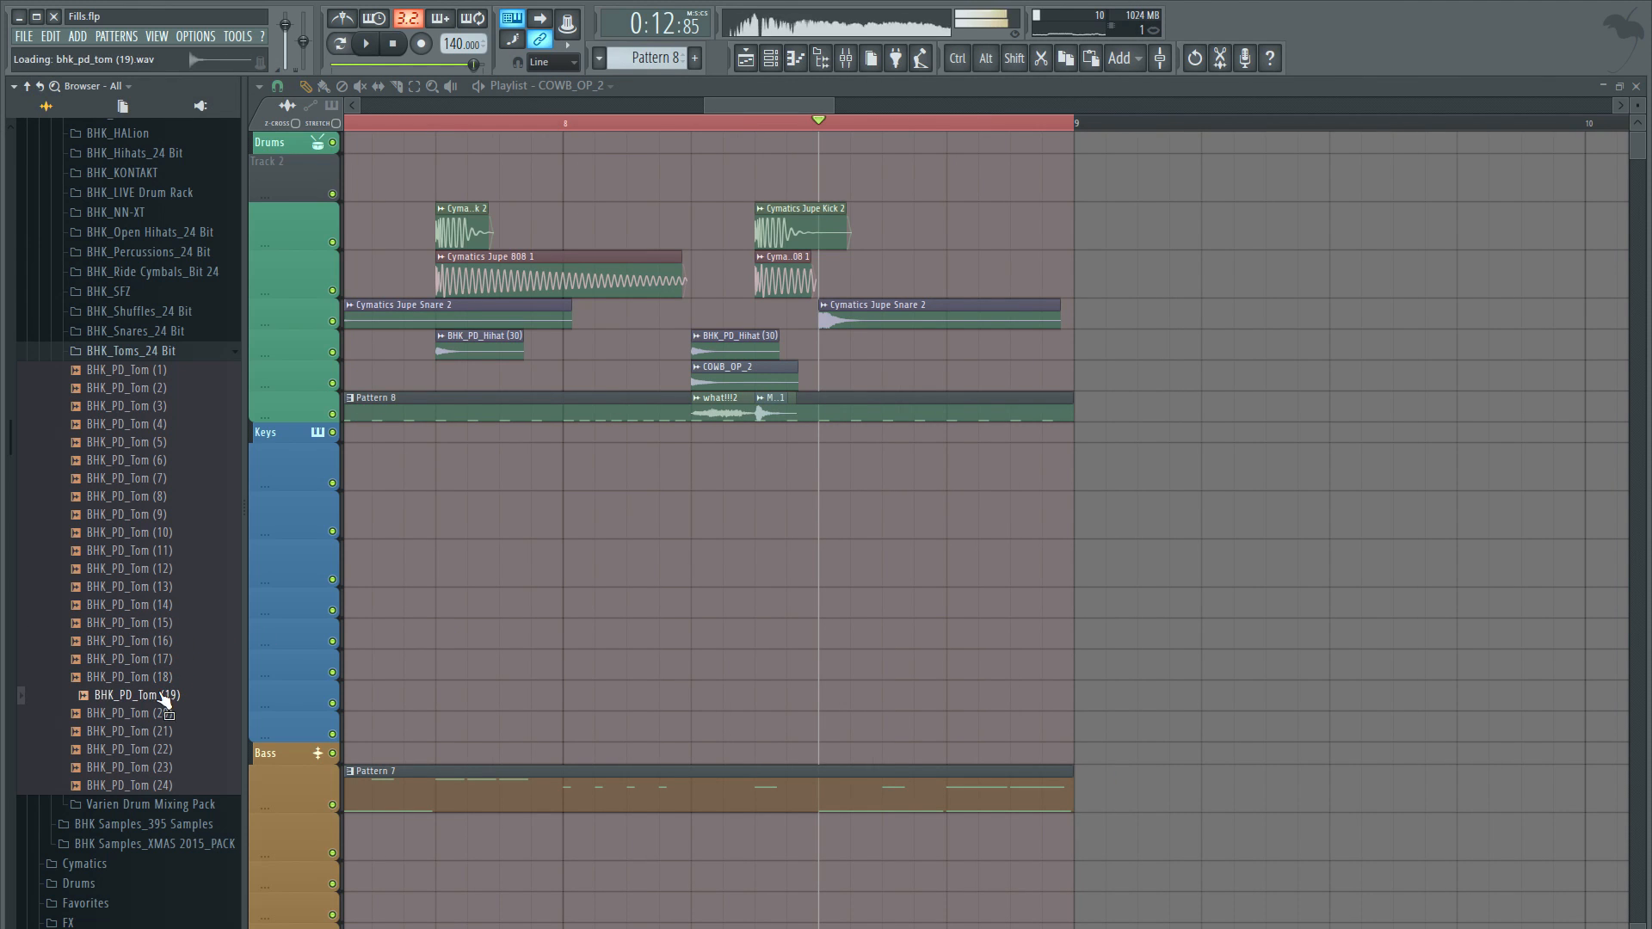
pyautogui.click(158, 661)
pyautogui.click(160, 678)
pyautogui.click(162, 697)
pyautogui.click(165, 716)
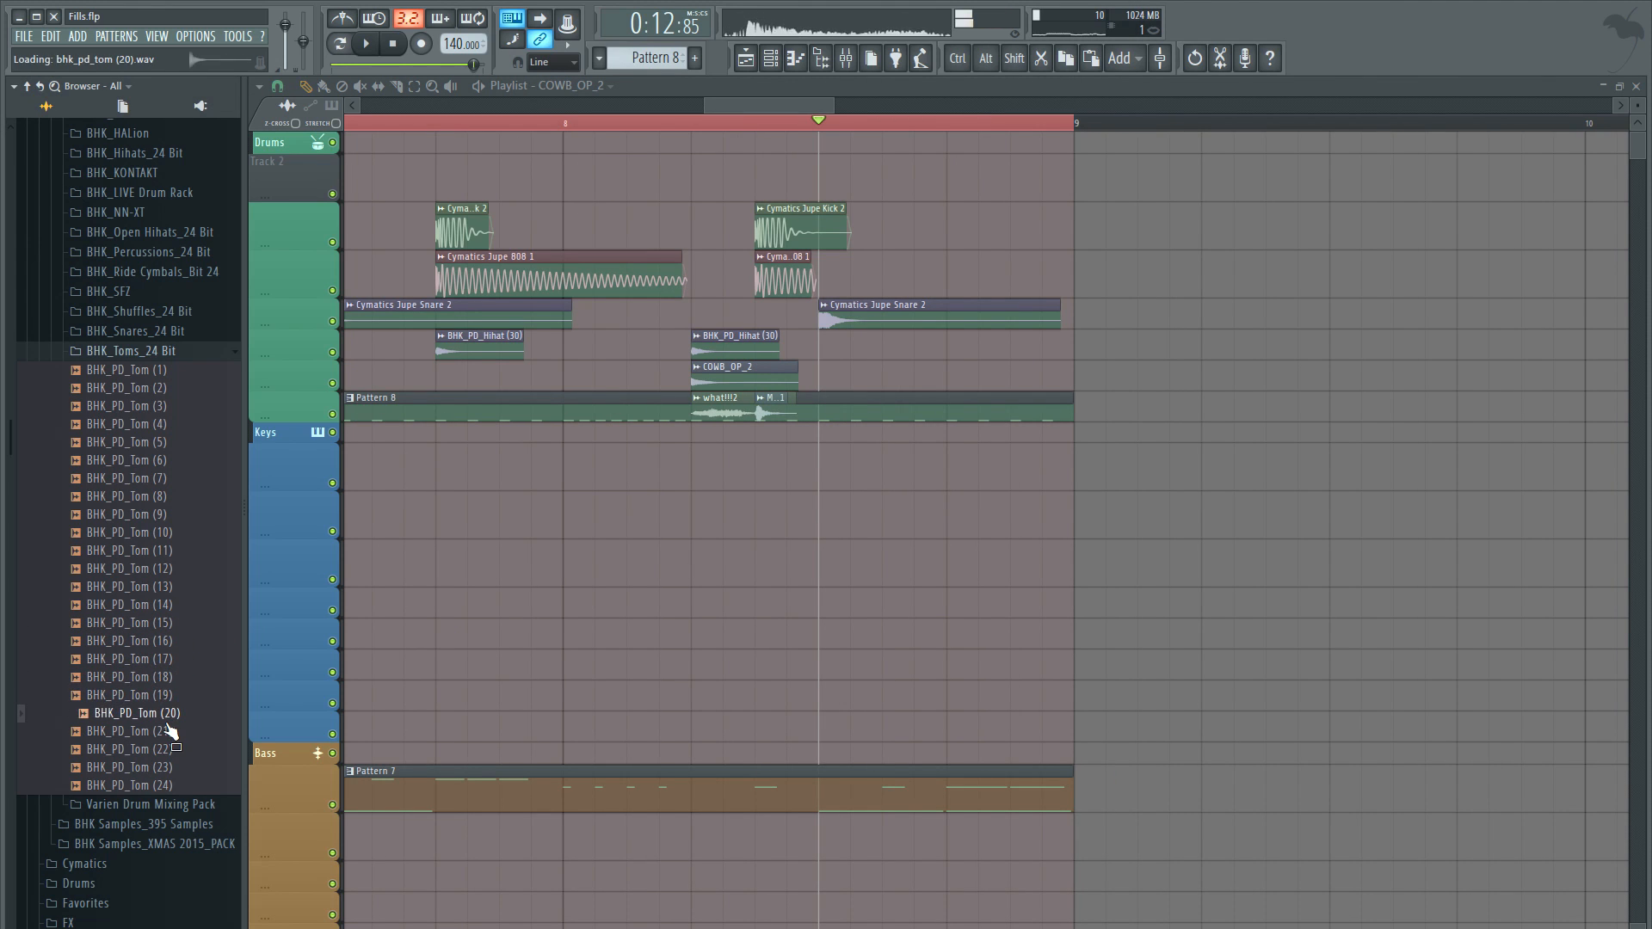
pyautogui.click(168, 734)
pyautogui.click(158, 712)
pyautogui.click(155, 695)
pyautogui.click(153, 677)
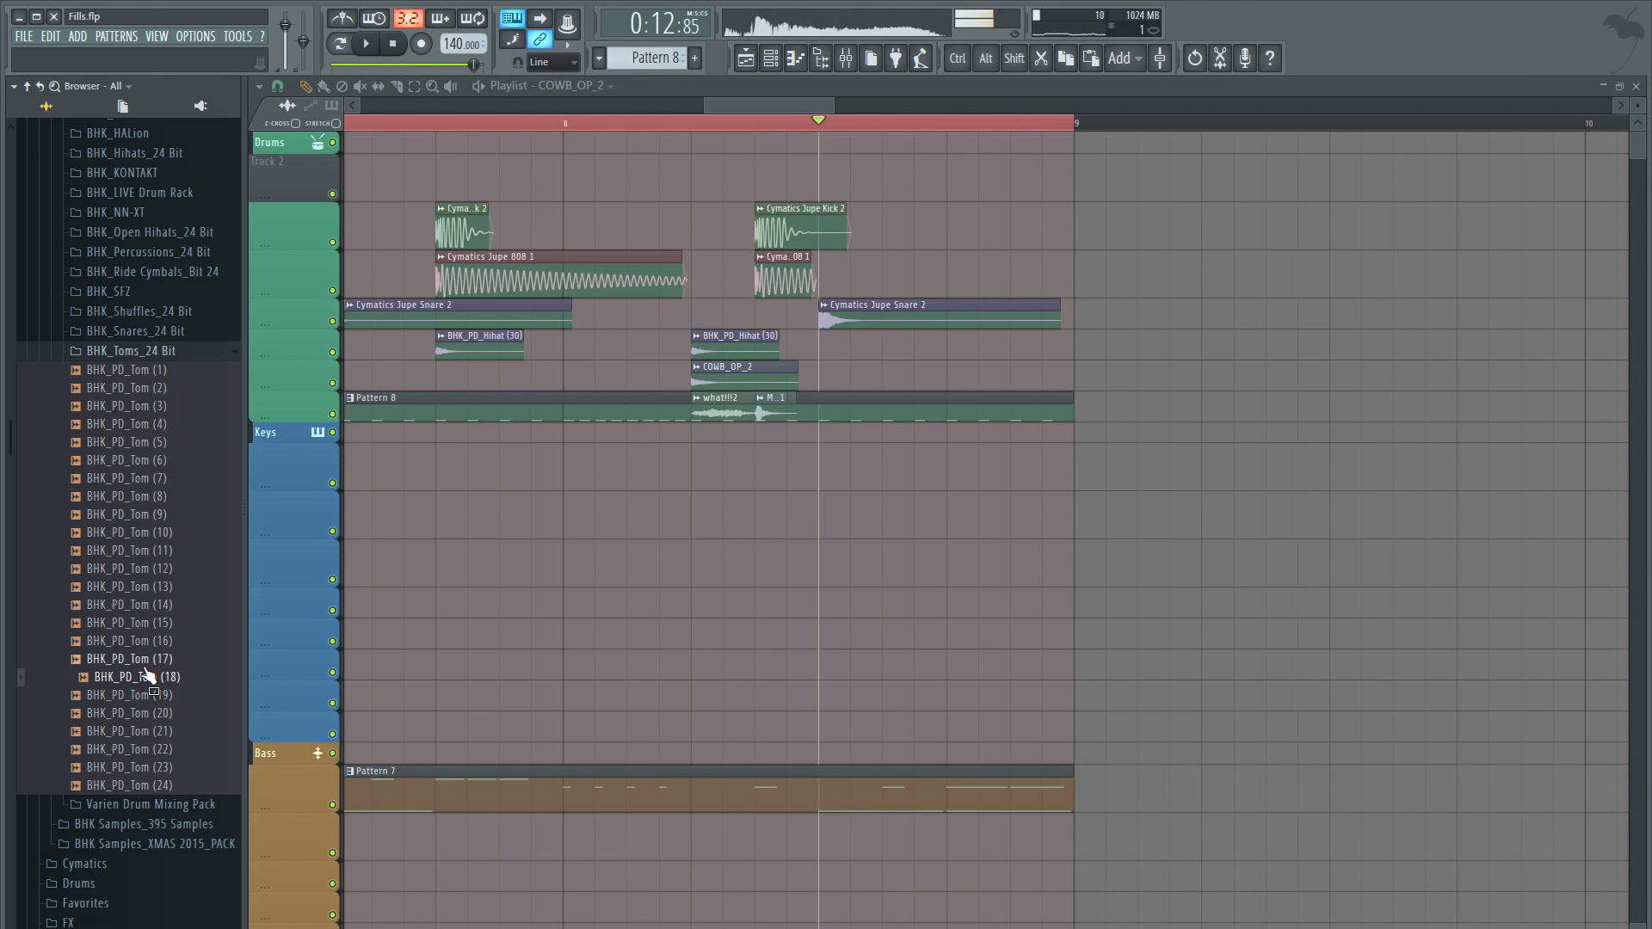
pyautogui.click(150, 659)
pyautogui.click(147, 641)
pyautogui.click(145, 623)
pyautogui.click(150, 676)
pyautogui.click(153, 731)
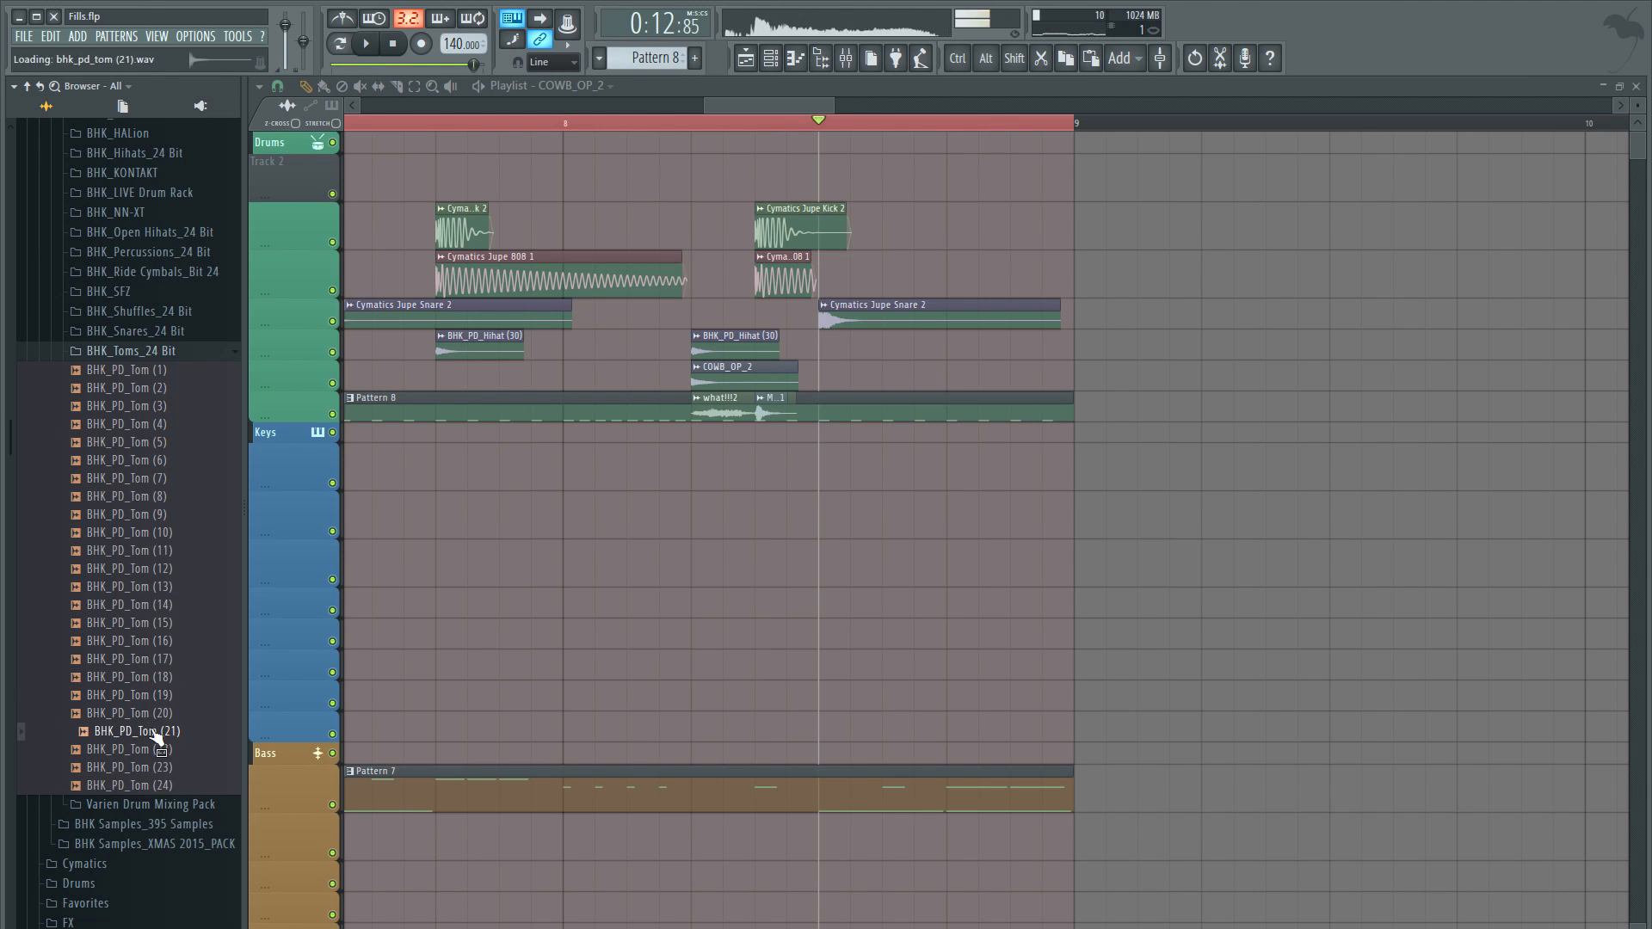
pyautogui.click(155, 749)
pyautogui.click(158, 784)
pyautogui.click(147, 731)
pyautogui.click(153, 695)
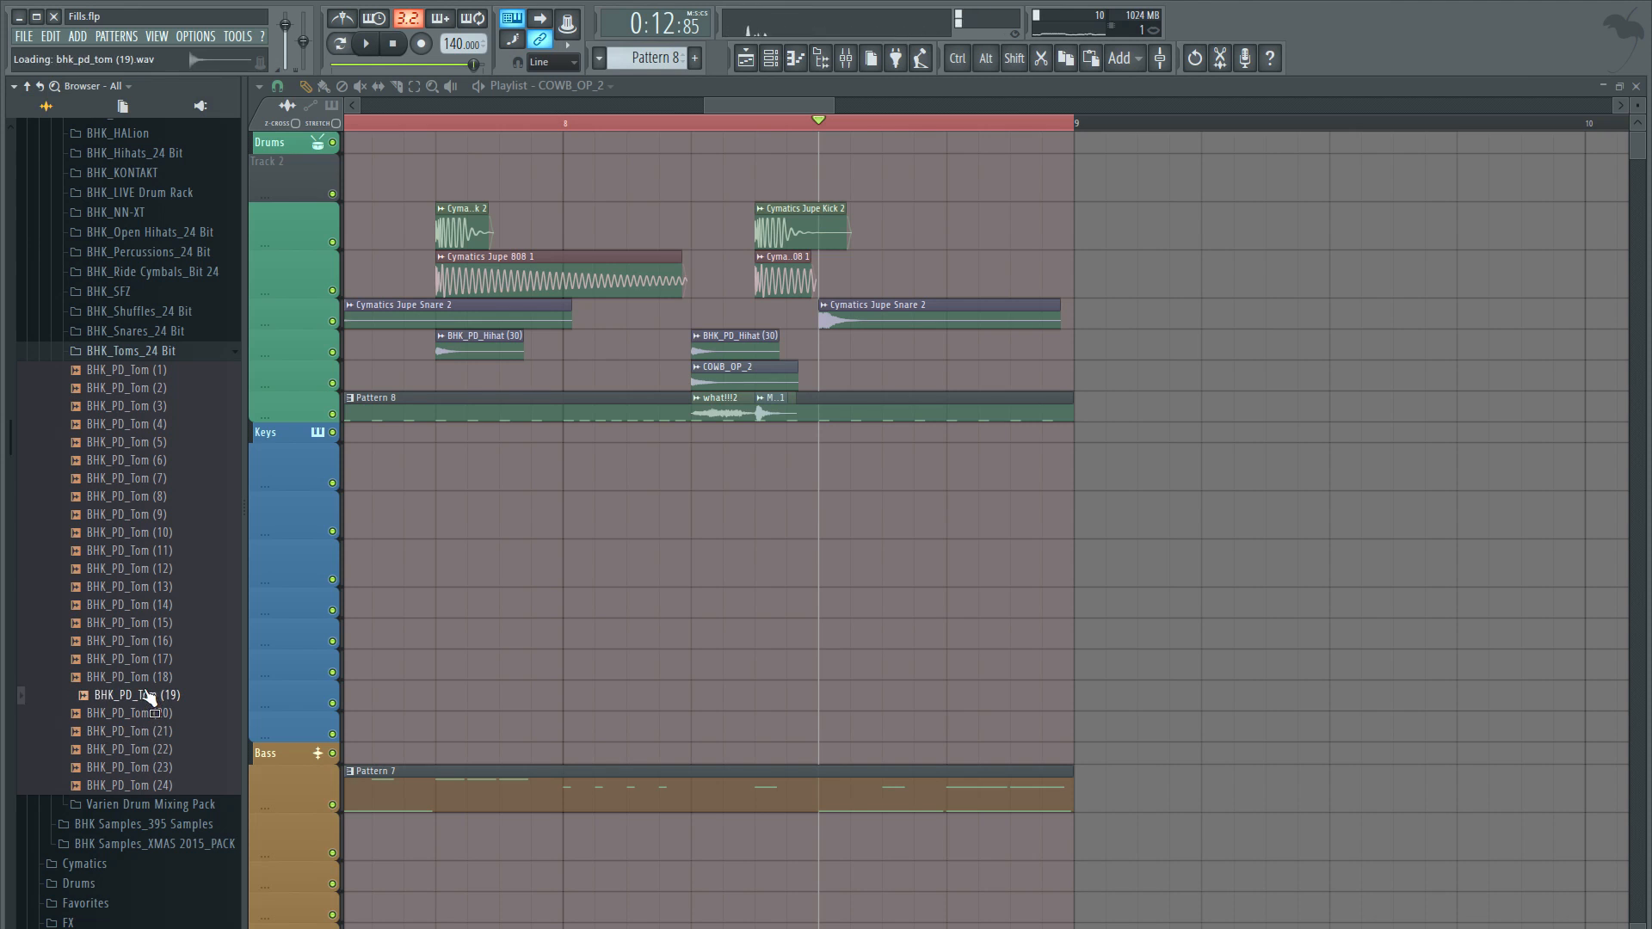
pyautogui.click(149, 660)
pyautogui.click(148, 678)
pyautogui.click(150, 695)
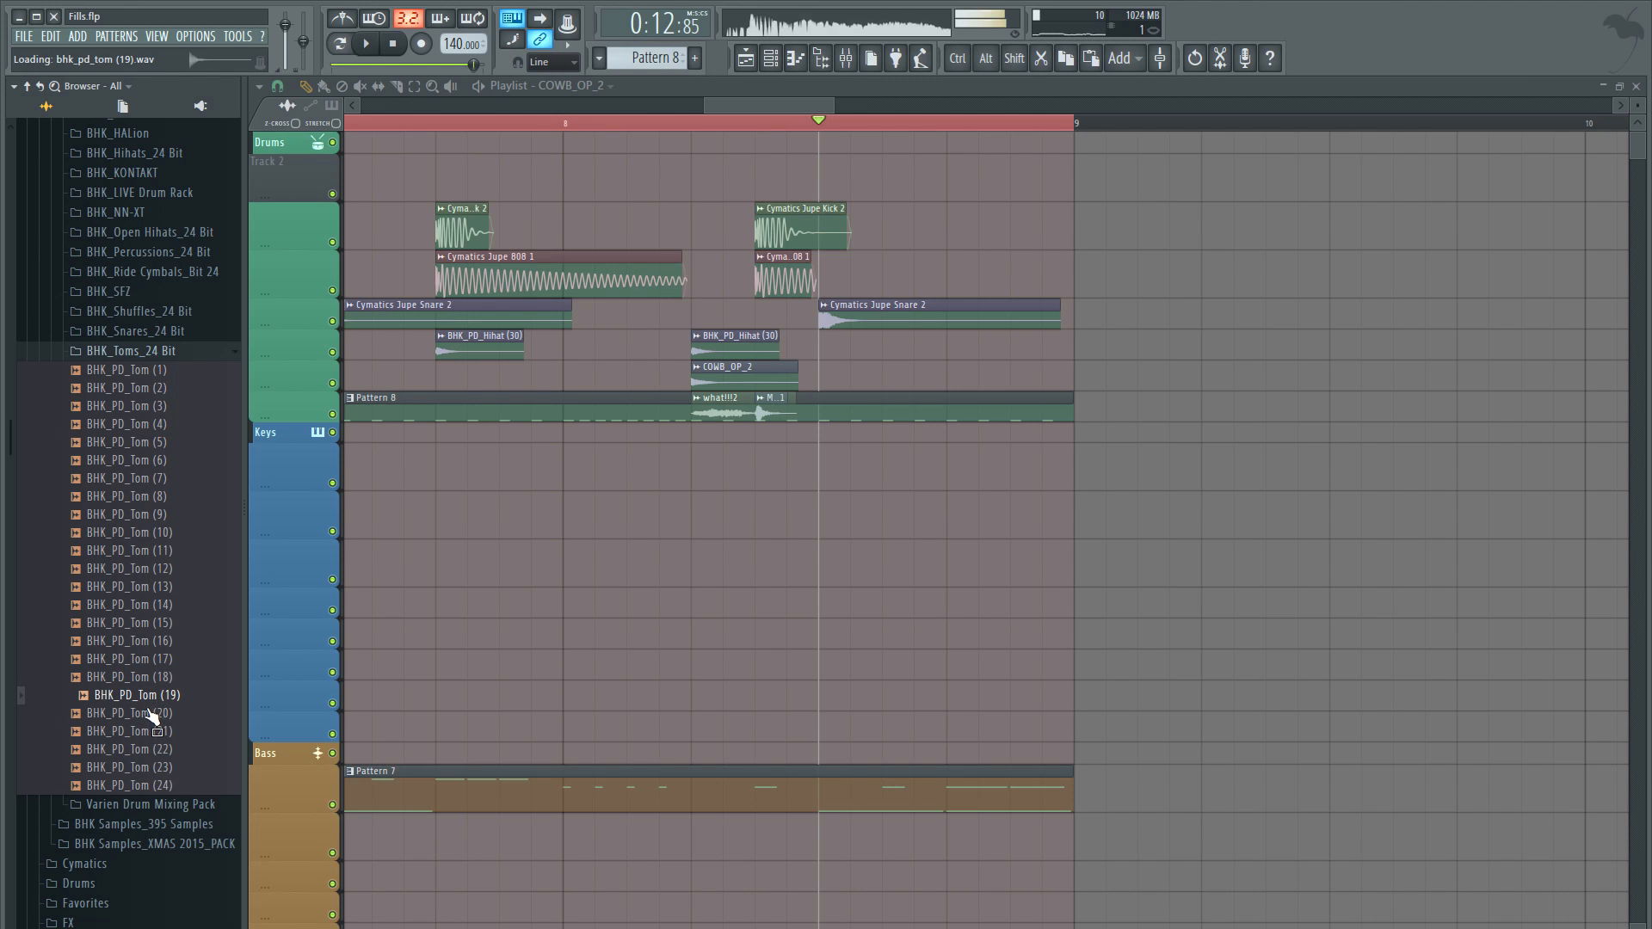
# Place BHK_PD_Tom (18) on Track 2 at 8:09, BHK_PD_Tom (19) on the kick track at 8:11 and BHK_PD_Tom (20) on the 808 track at 8:12
pyautogui.click(148, 678)
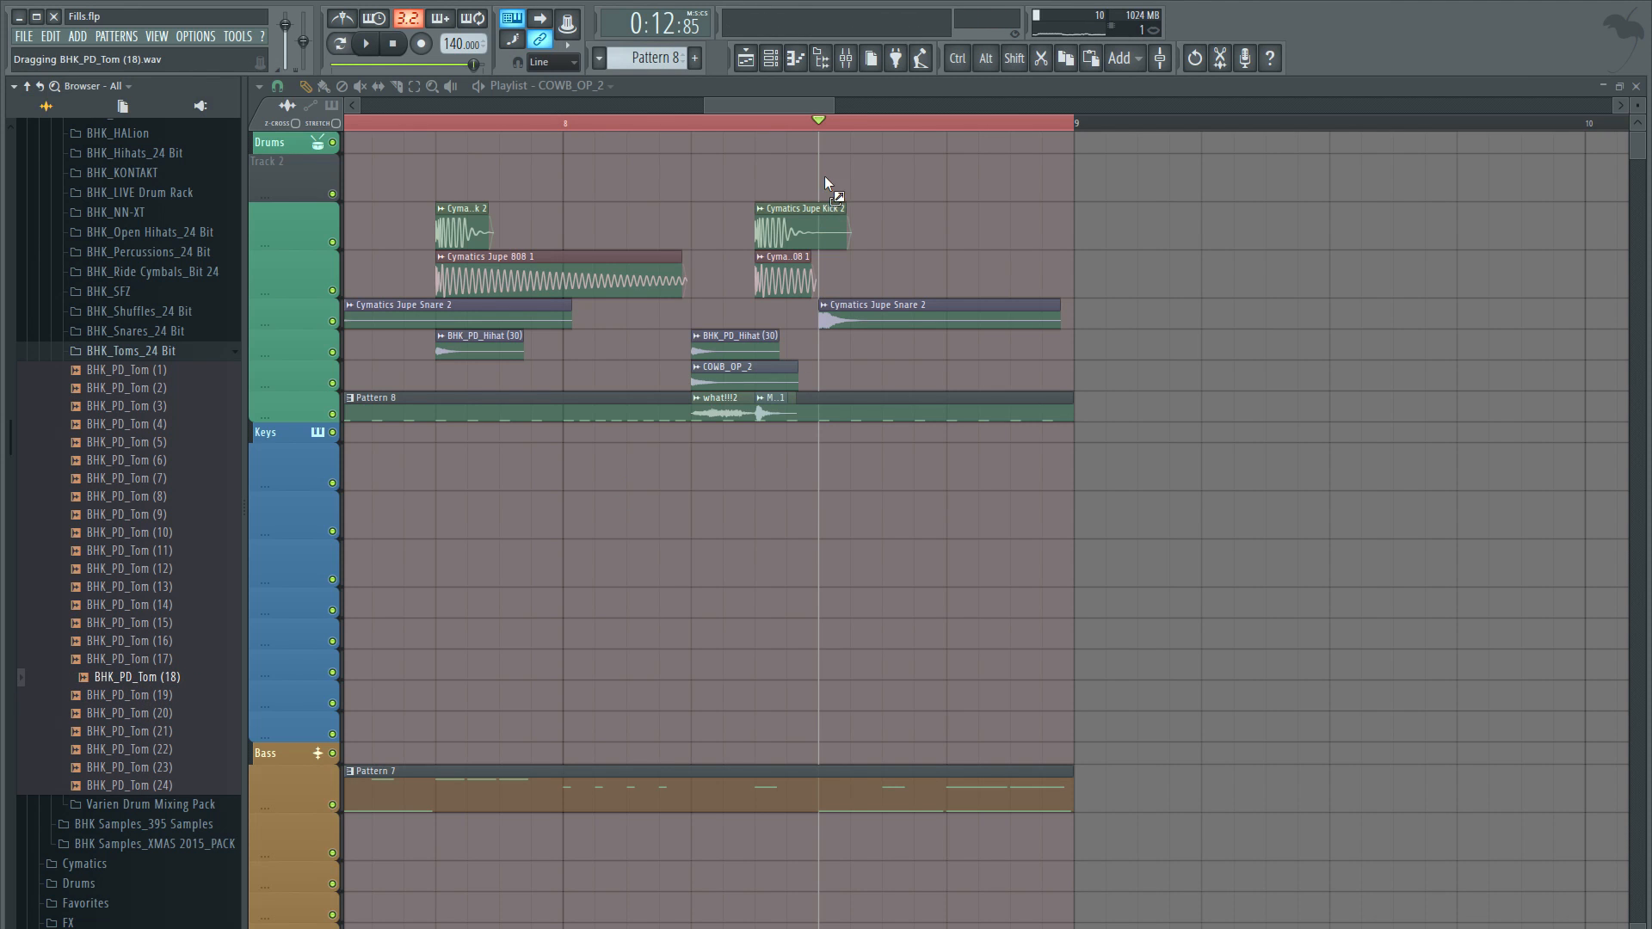
pyautogui.moveTo(824, 182); pyautogui.dragTo(824, 184)
pyautogui.moveTo(191, 693); pyautogui.dragTo(977, 216)
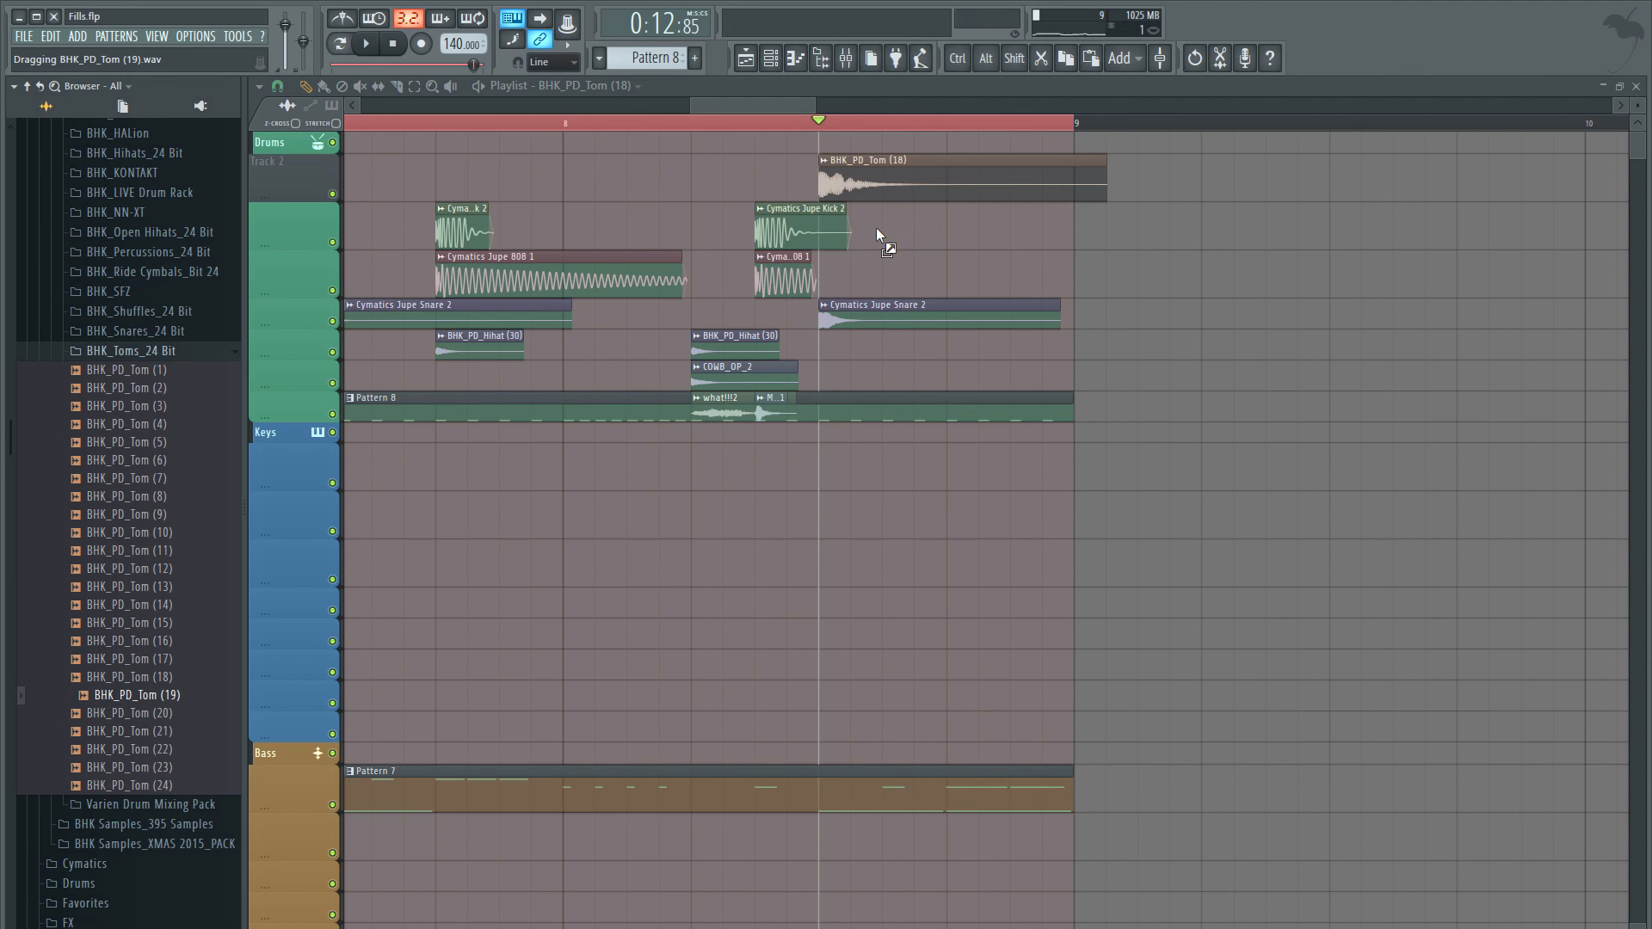
pyautogui.moveTo(876, 227); pyautogui.dragTo(879, 228)
pyautogui.moveTo(163, 713); pyautogui.dragTo(811, 478)
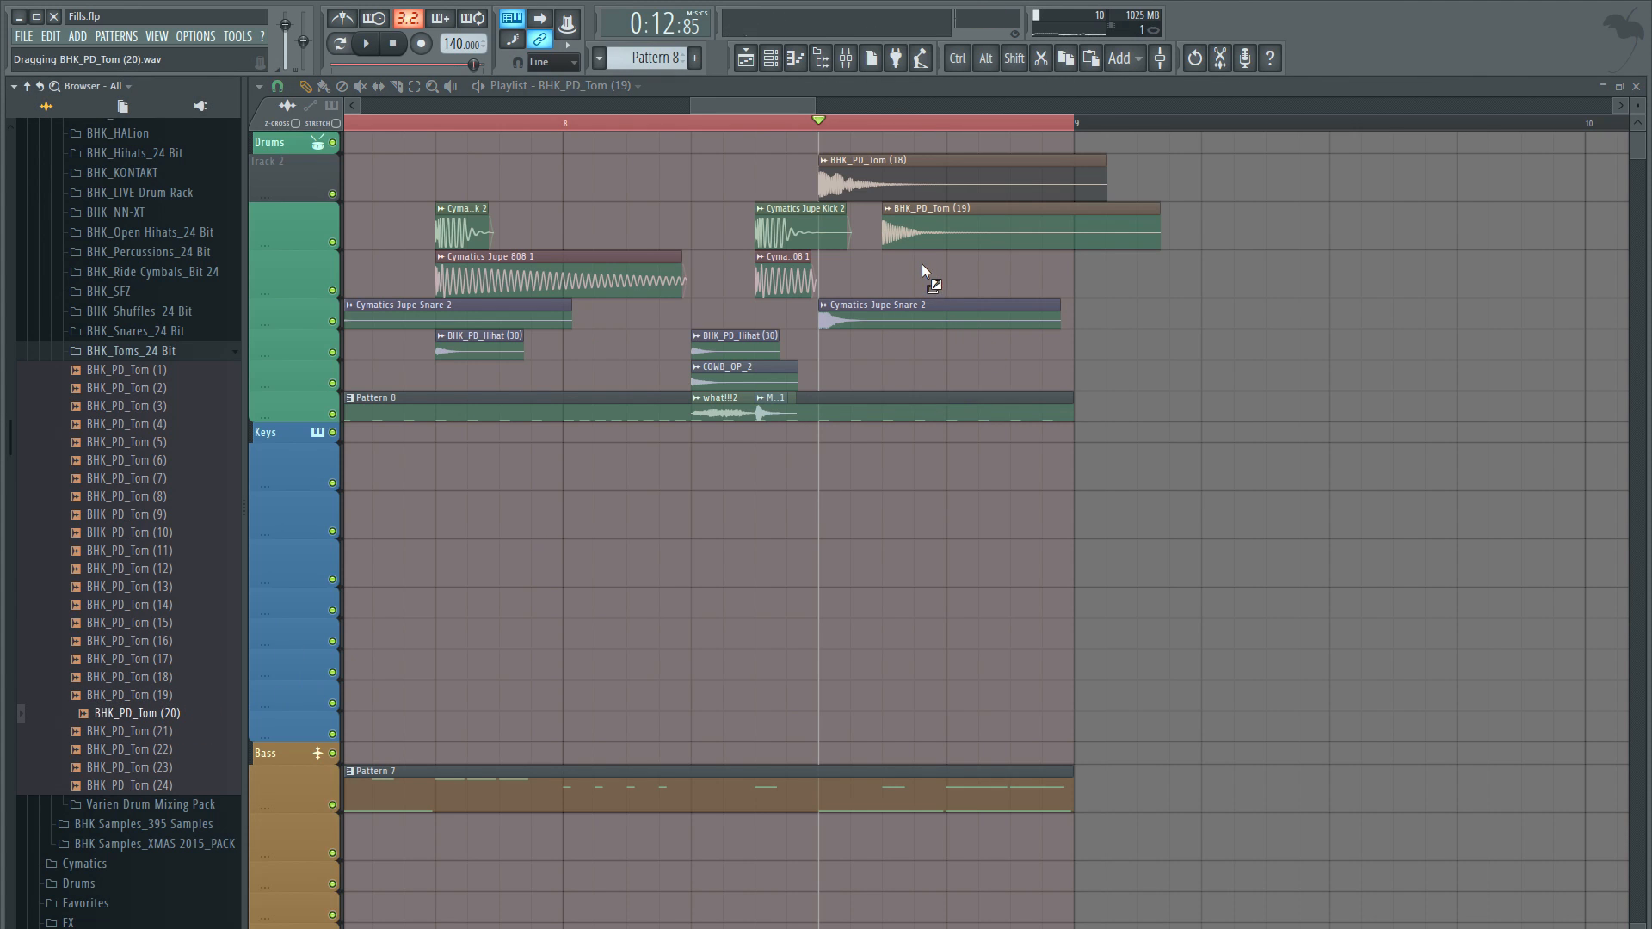
pyautogui.moveTo(921, 263); pyautogui.dragTo(917, 262)
# Replace the BHK_PD_Tom (20) clip with BHK_PD_Tom (21), and add BHK_PD_Tom (22) and BHK_PD_Tom (23) one step apart on the hi-hat and COWB_OP_2 tracks
pyautogui.click(159, 749)
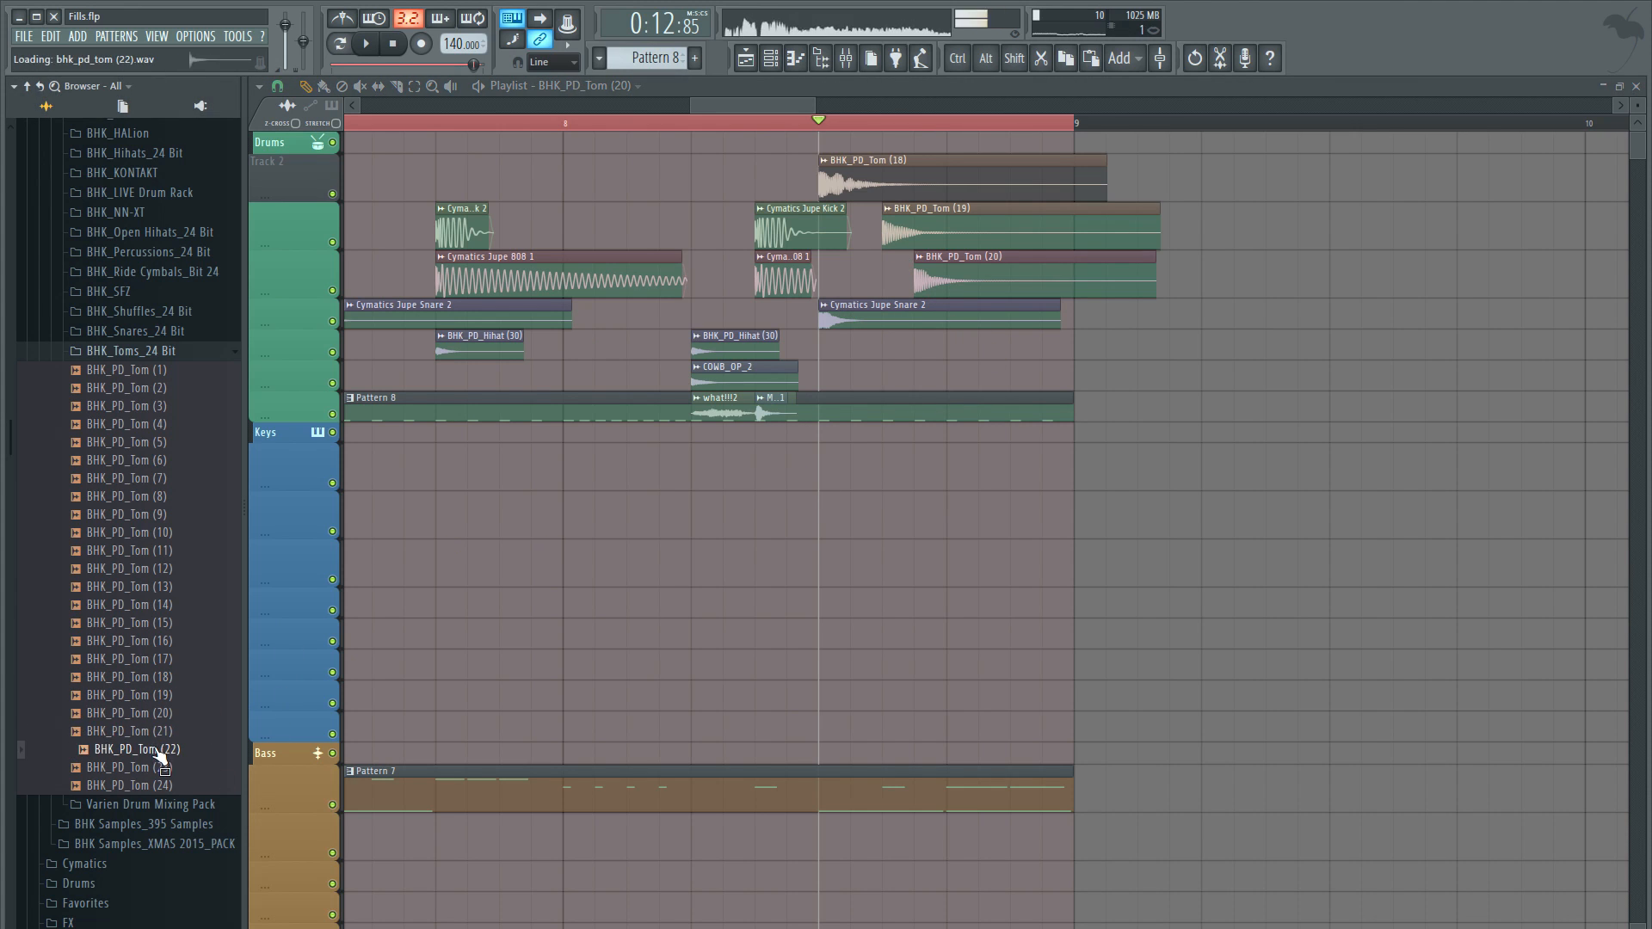
pyautogui.click(159, 737)
pyautogui.click(163, 753)
pyautogui.click(170, 771)
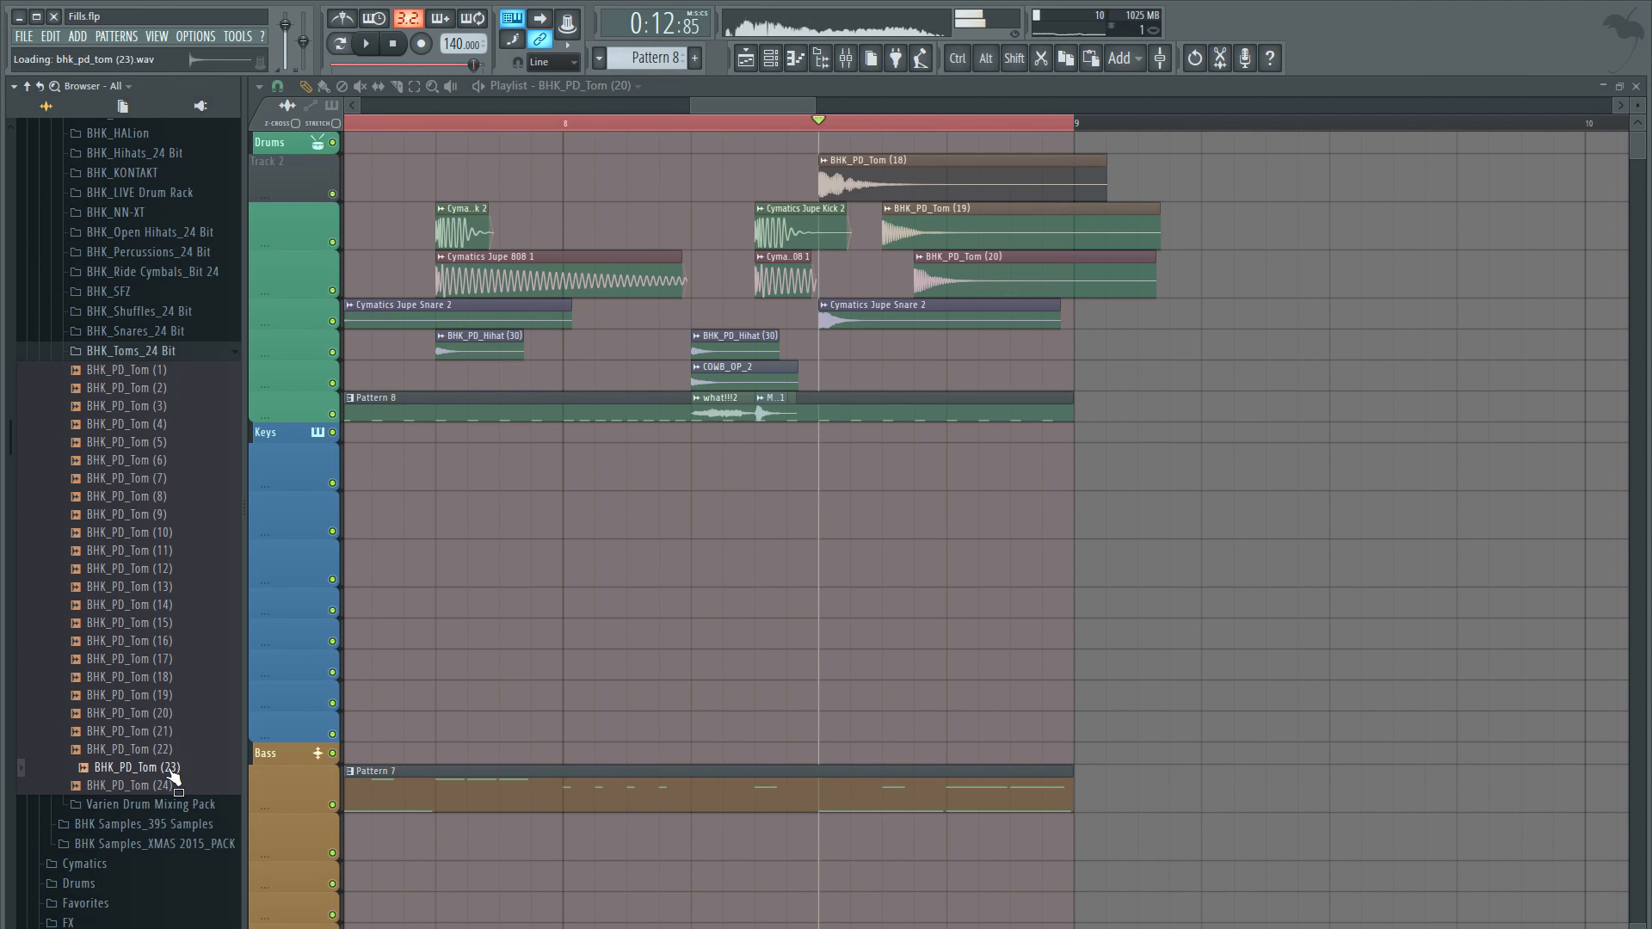
pyautogui.click(160, 737)
pyautogui.moveTo(159, 737); pyautogui.dragTo(948, 359)
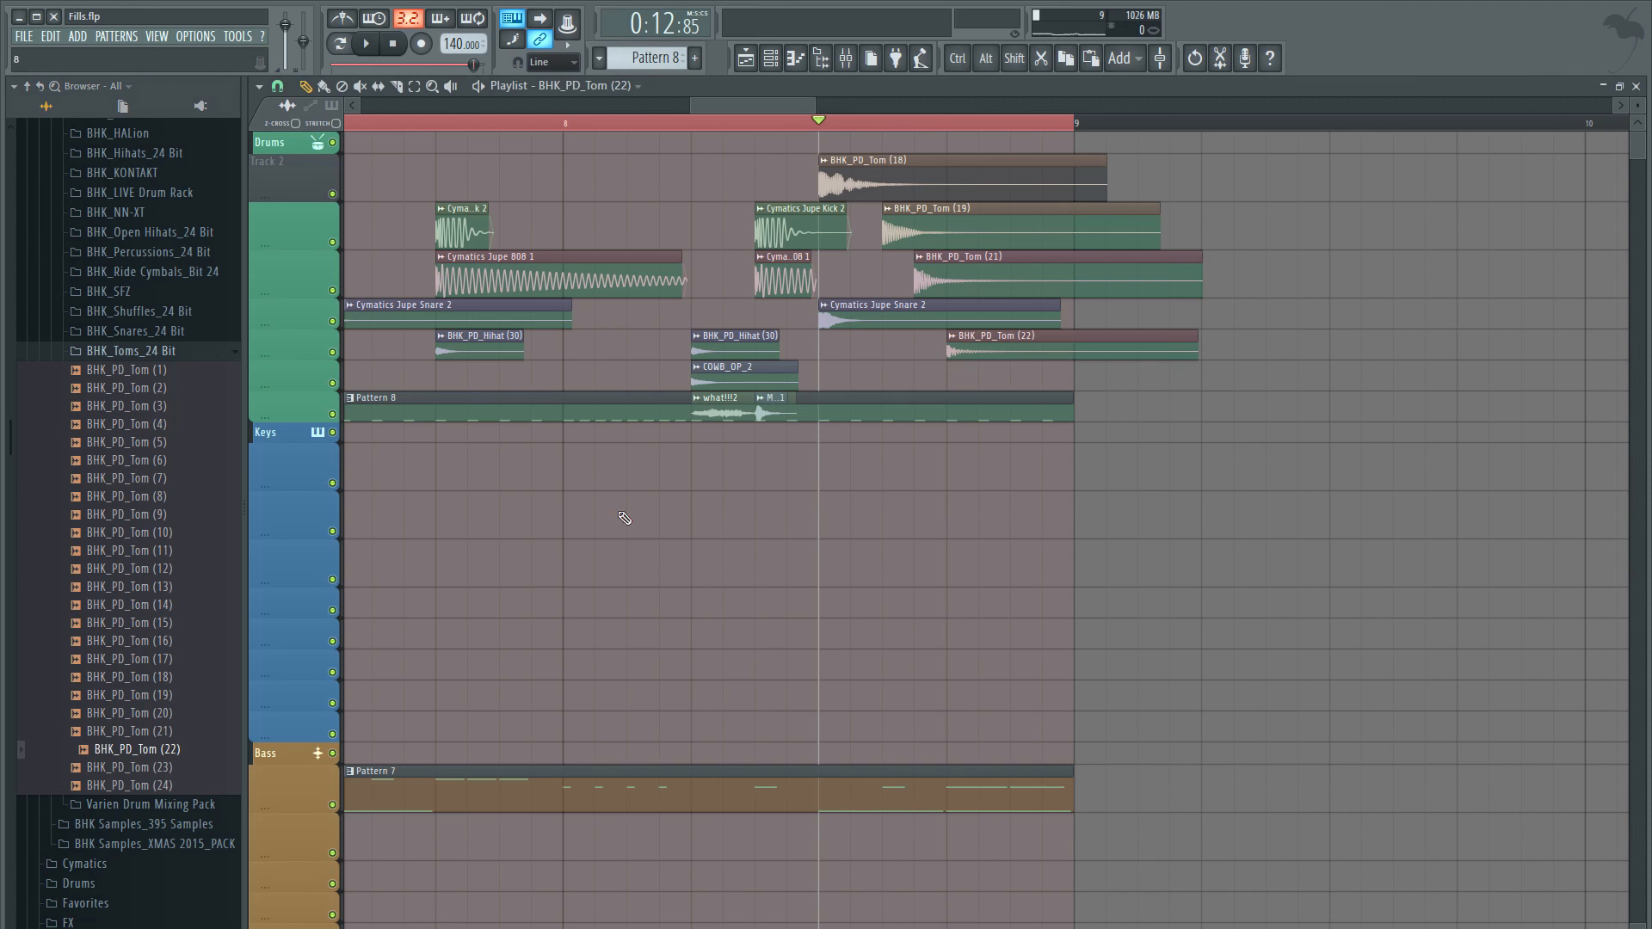
pyautogui.moveTo(169, 767); pyautogui.dragTo(980, 378)
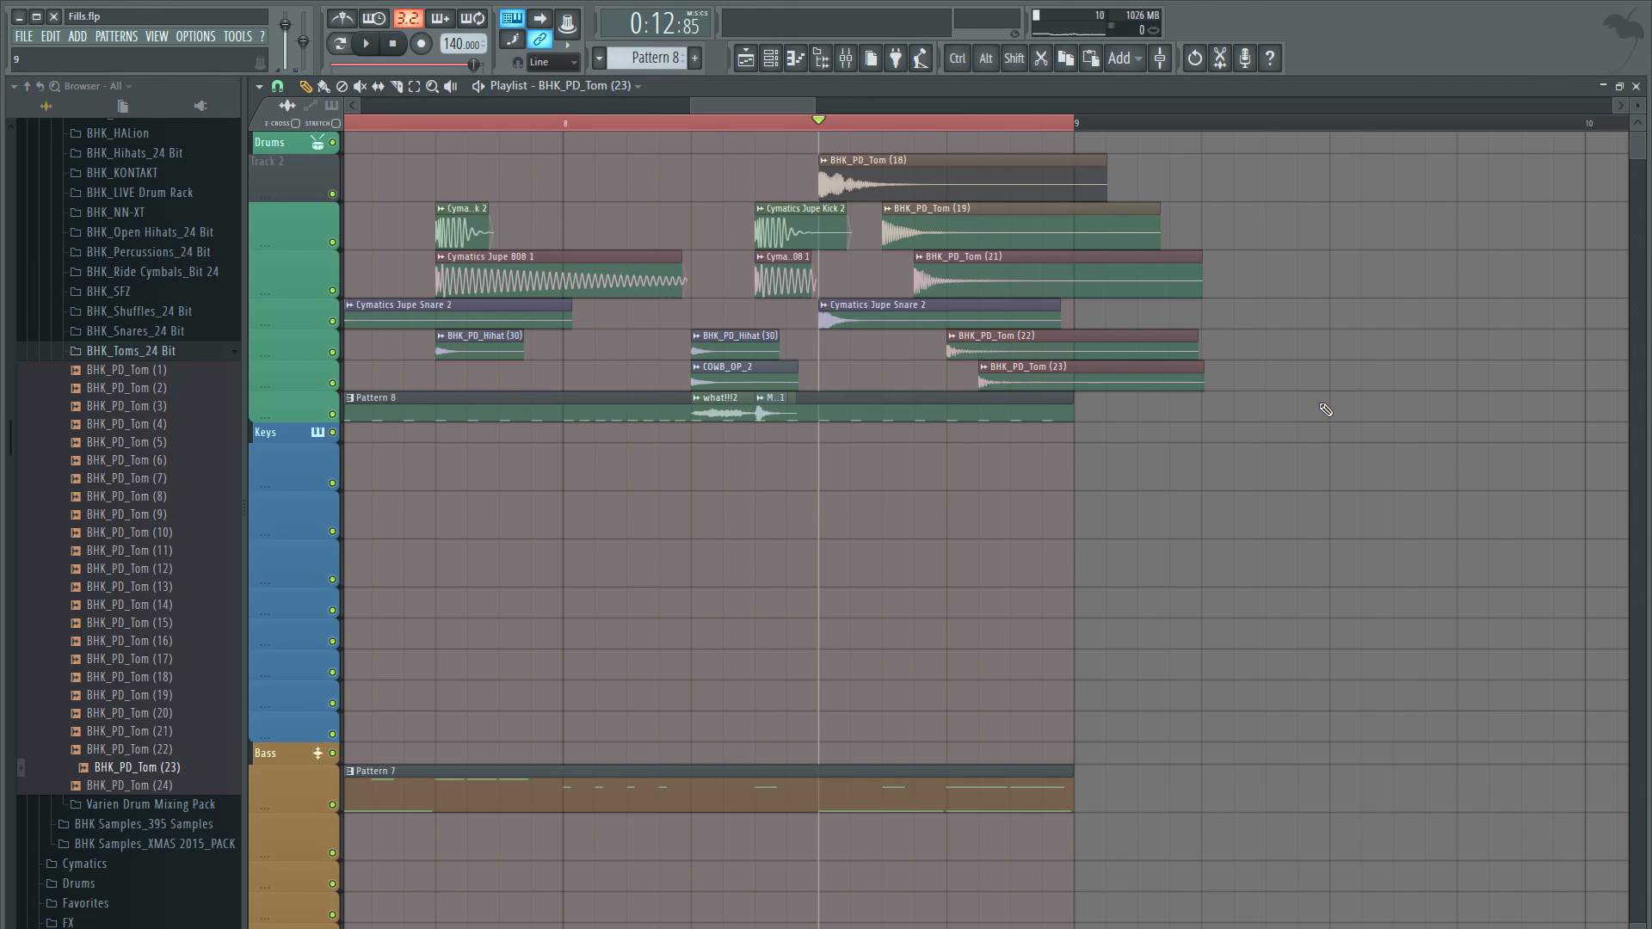
# Play back the tom fill from the middle of bar 8
pyautogui.scroll(2, 1366, 129)
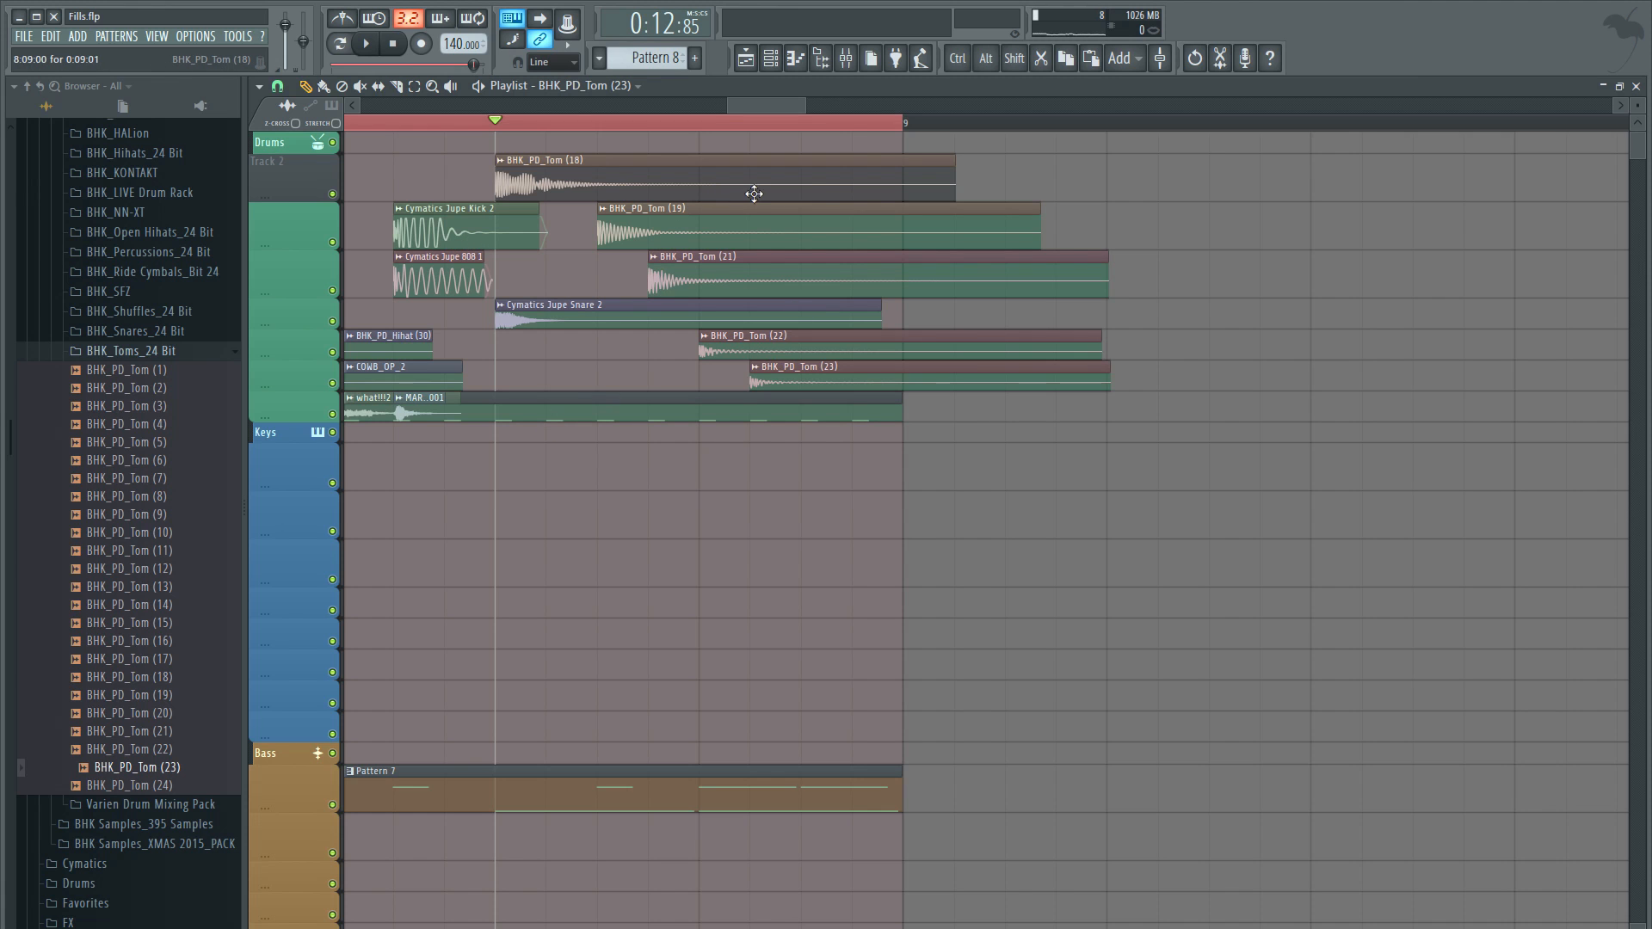
pyautogui.press('space')
pyautogui.press('space')
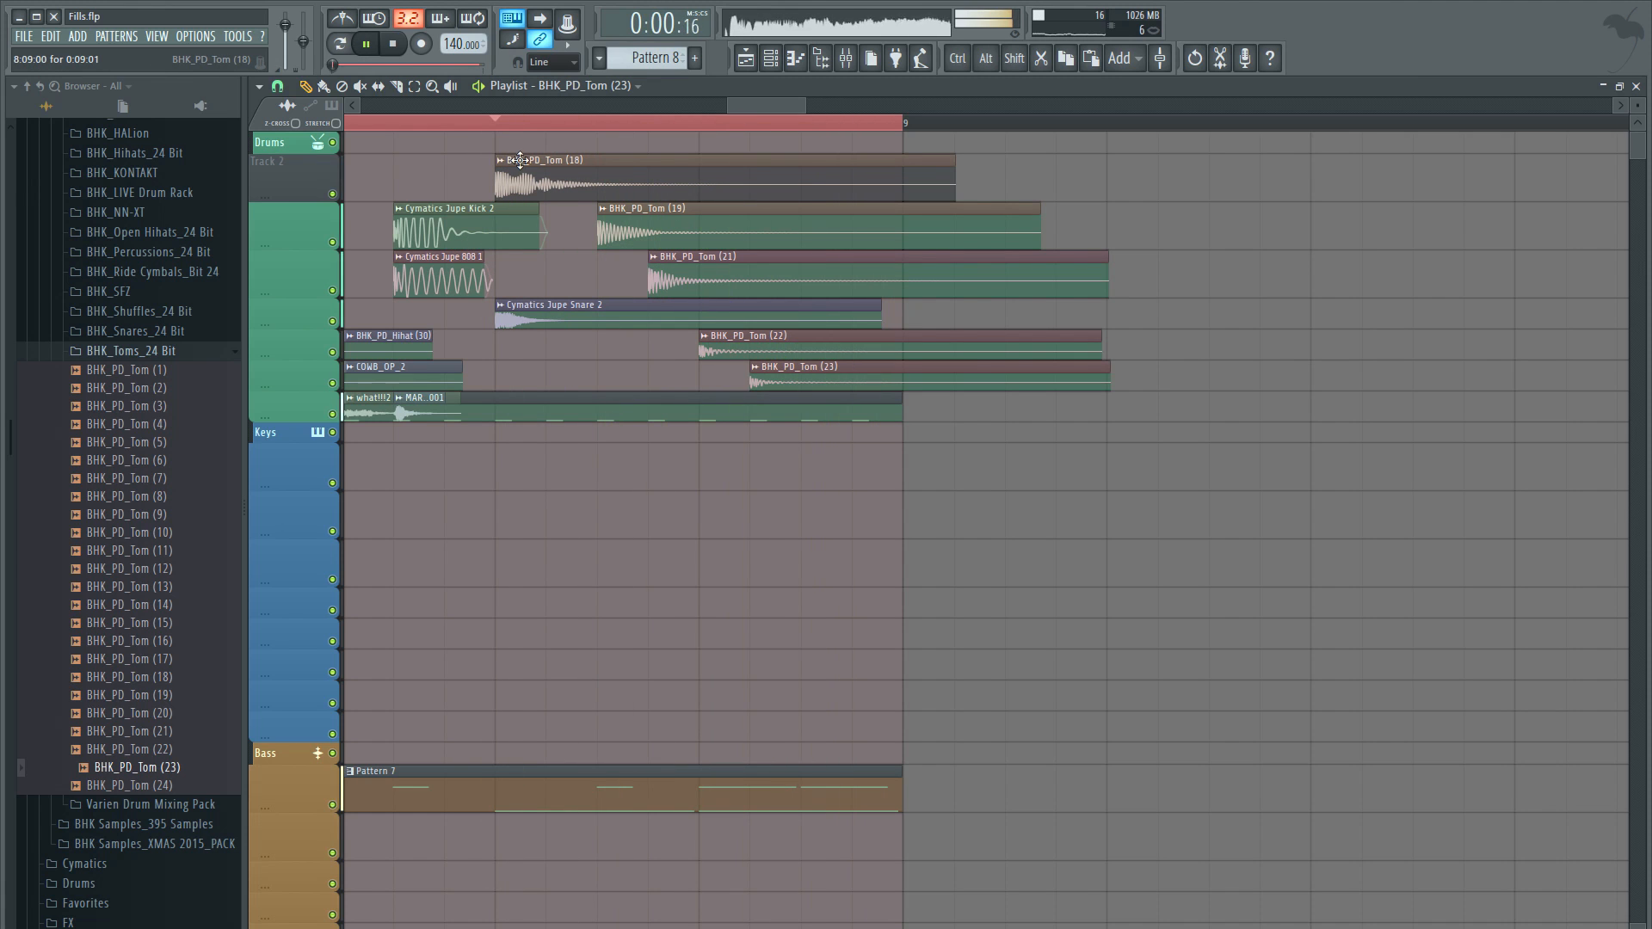
pyautogui.press('space')
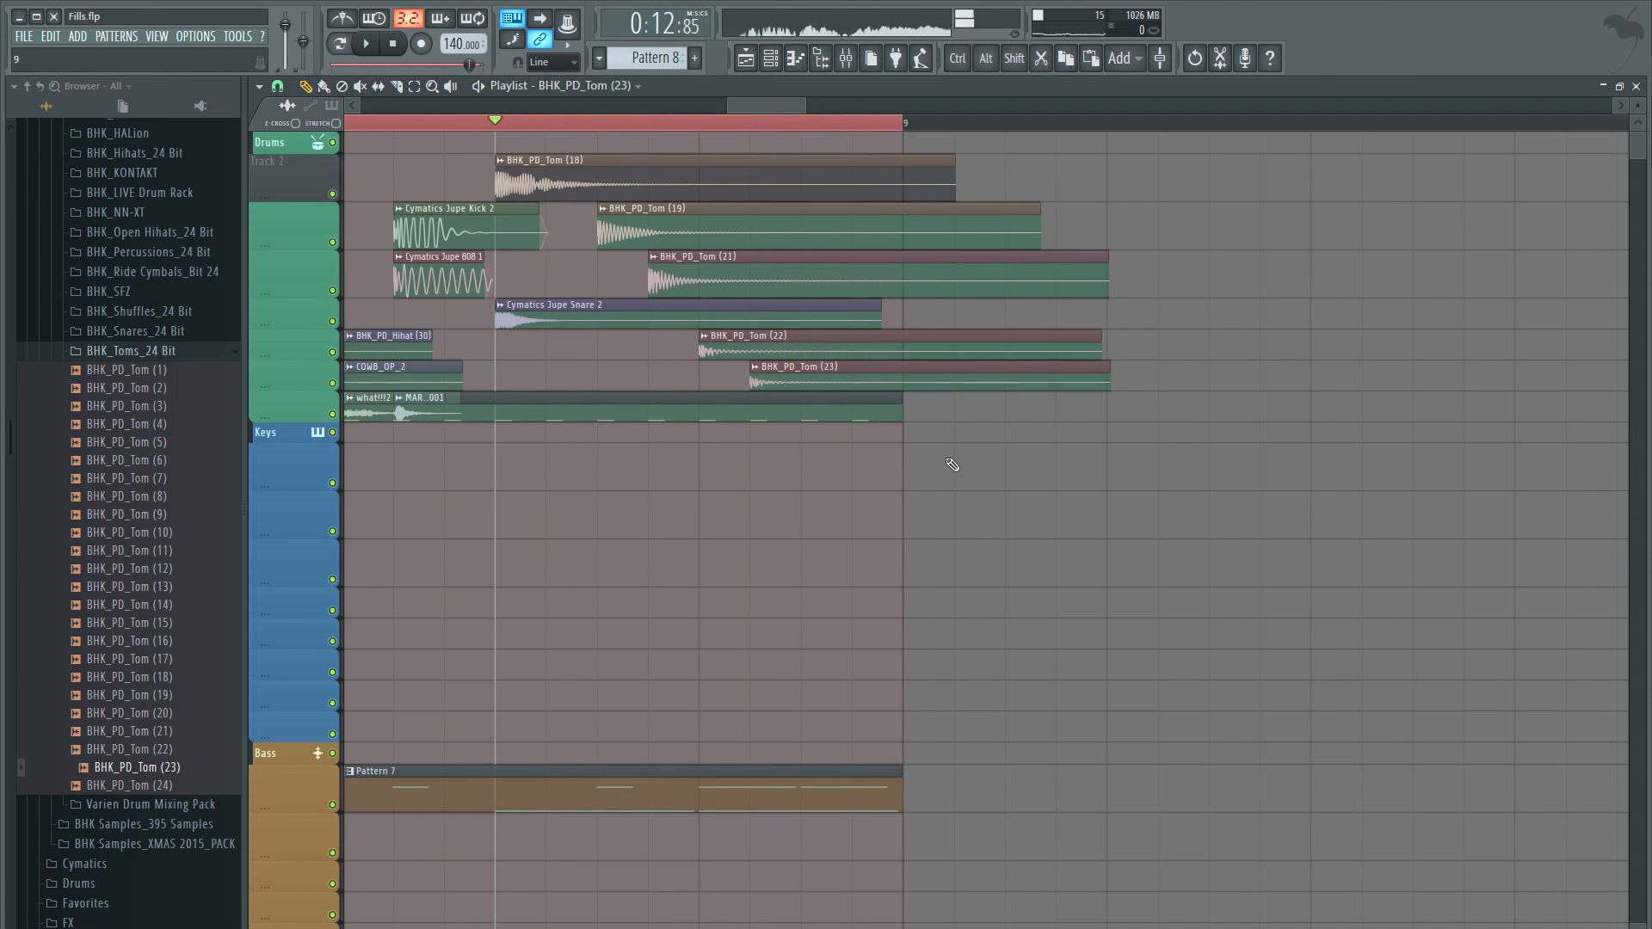
pyautogui.press('space')
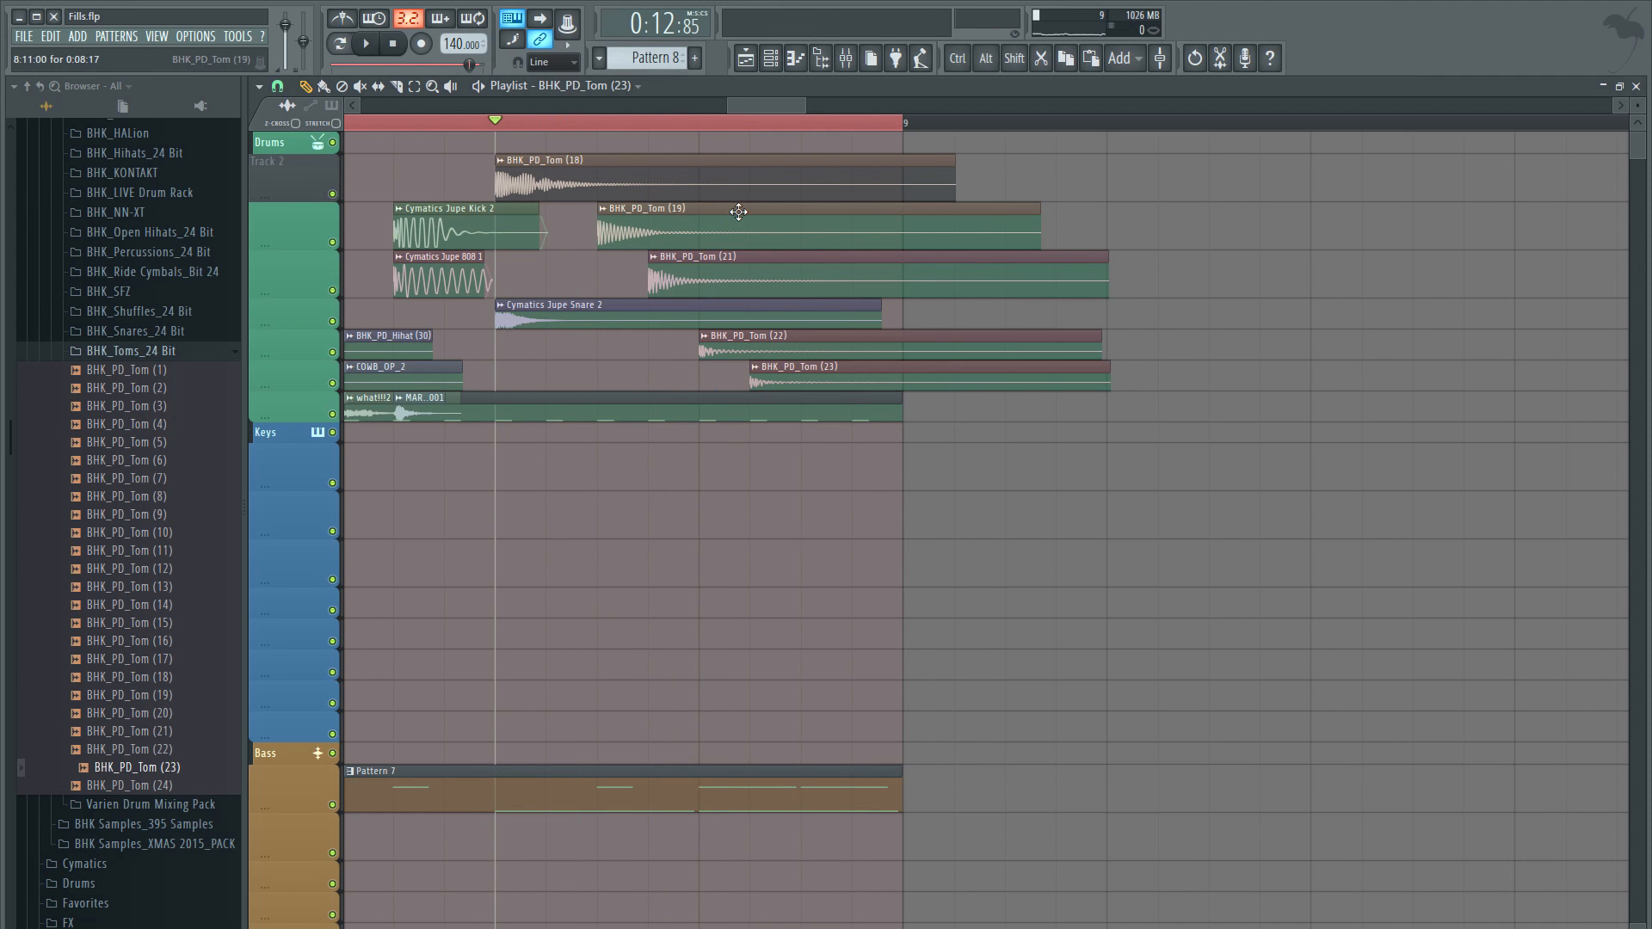
# Hide the sample browser and replay the tom fill in the second half of bar 8
pyautogui.scroll(2, 548, 135)
pyautogui.click(822, 60)
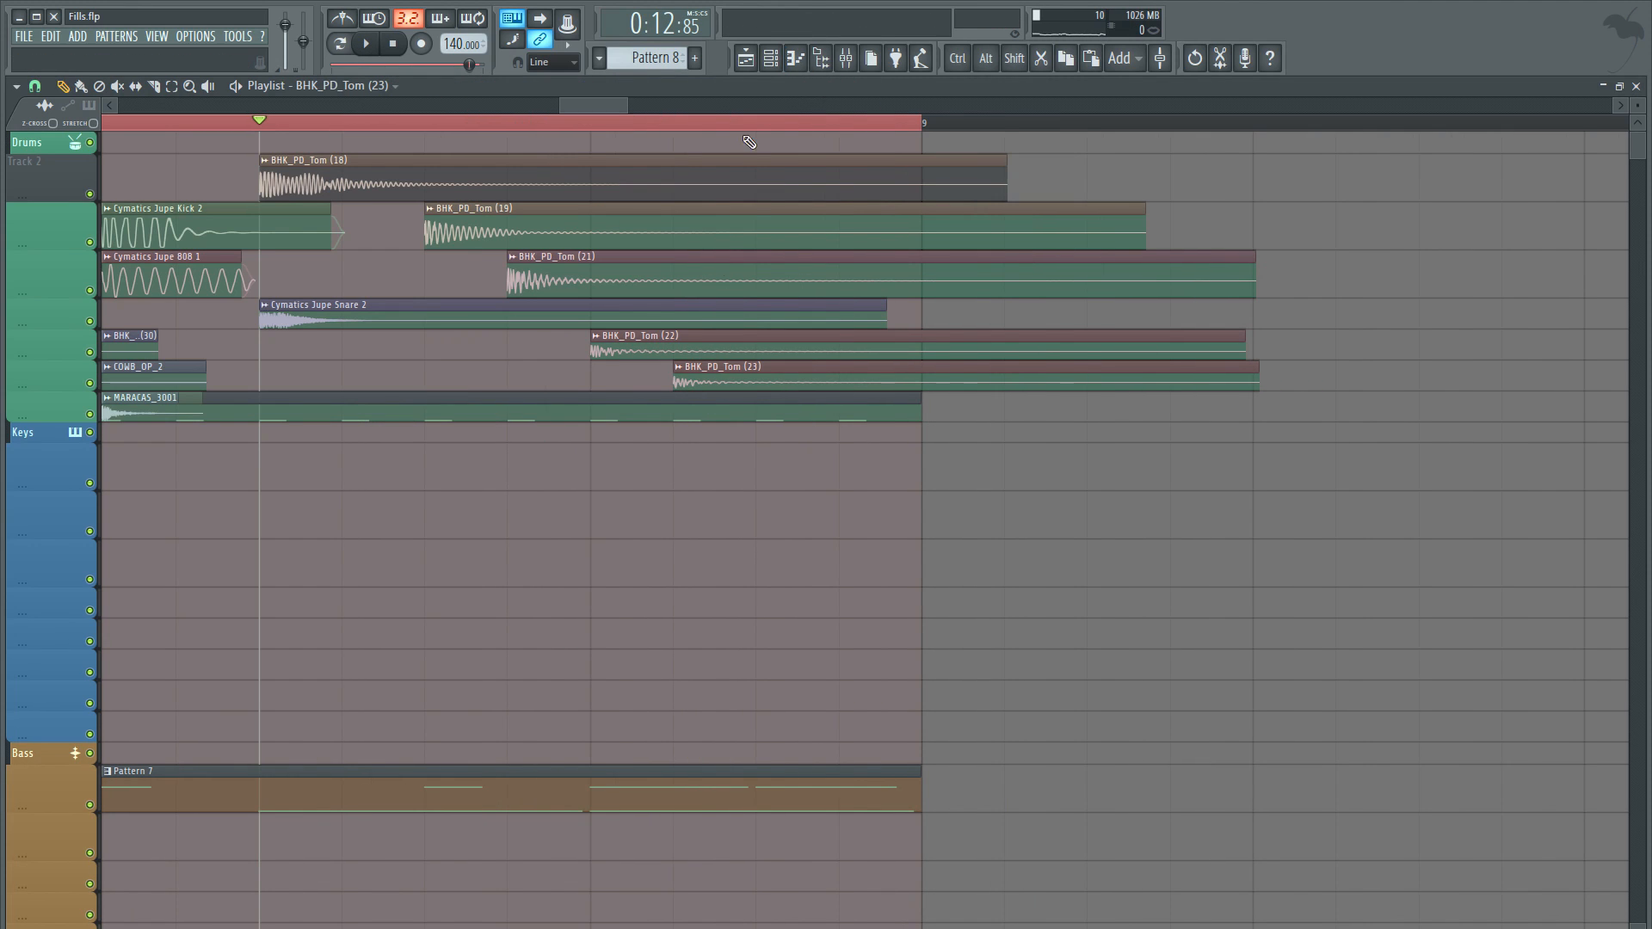
pyautogui.moveTo(600, 105); pyautogui.dragTo(587, 99)
pyautogui.press('space')
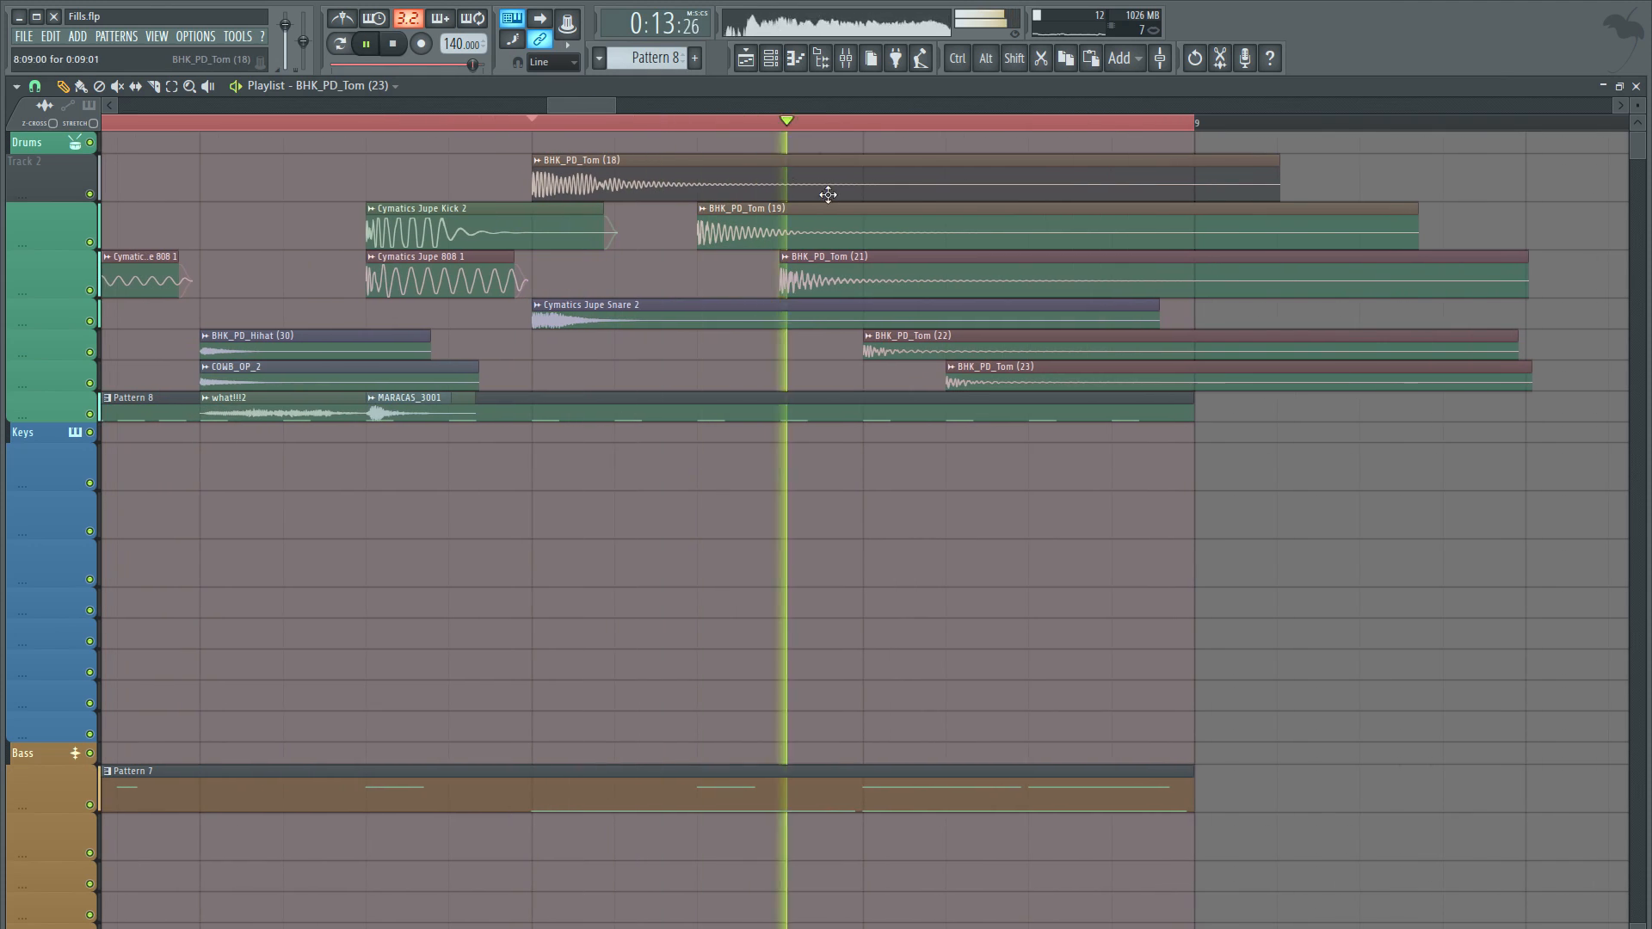
# Shorten BHK_PD_Tom (19) at 8:10 and BHK_PD_Tom (21) at 8:11 on the kick track, and add a short BHK_PD_Tom (19) at 8:12 on the 808 track
pyautogui.press('space')
pyautogui.moveTo(1415, 221); pyautogui.dragTo(656, 232)
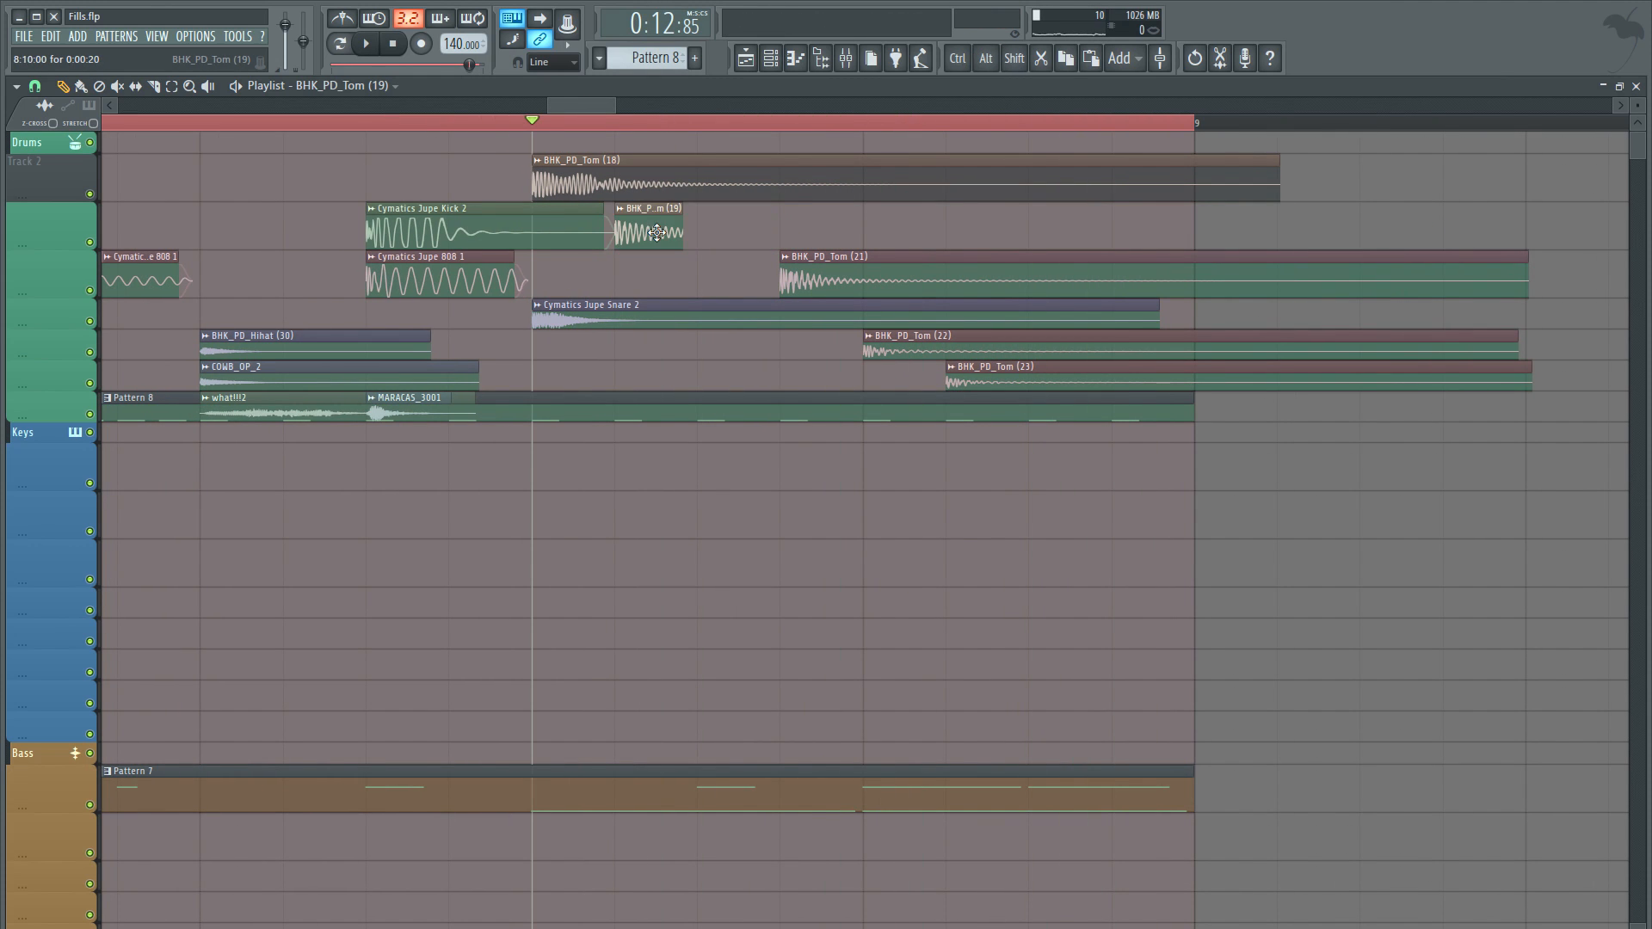
pyautogui.moveTo(835, 285); pyautogui.dragTo(719, 234)
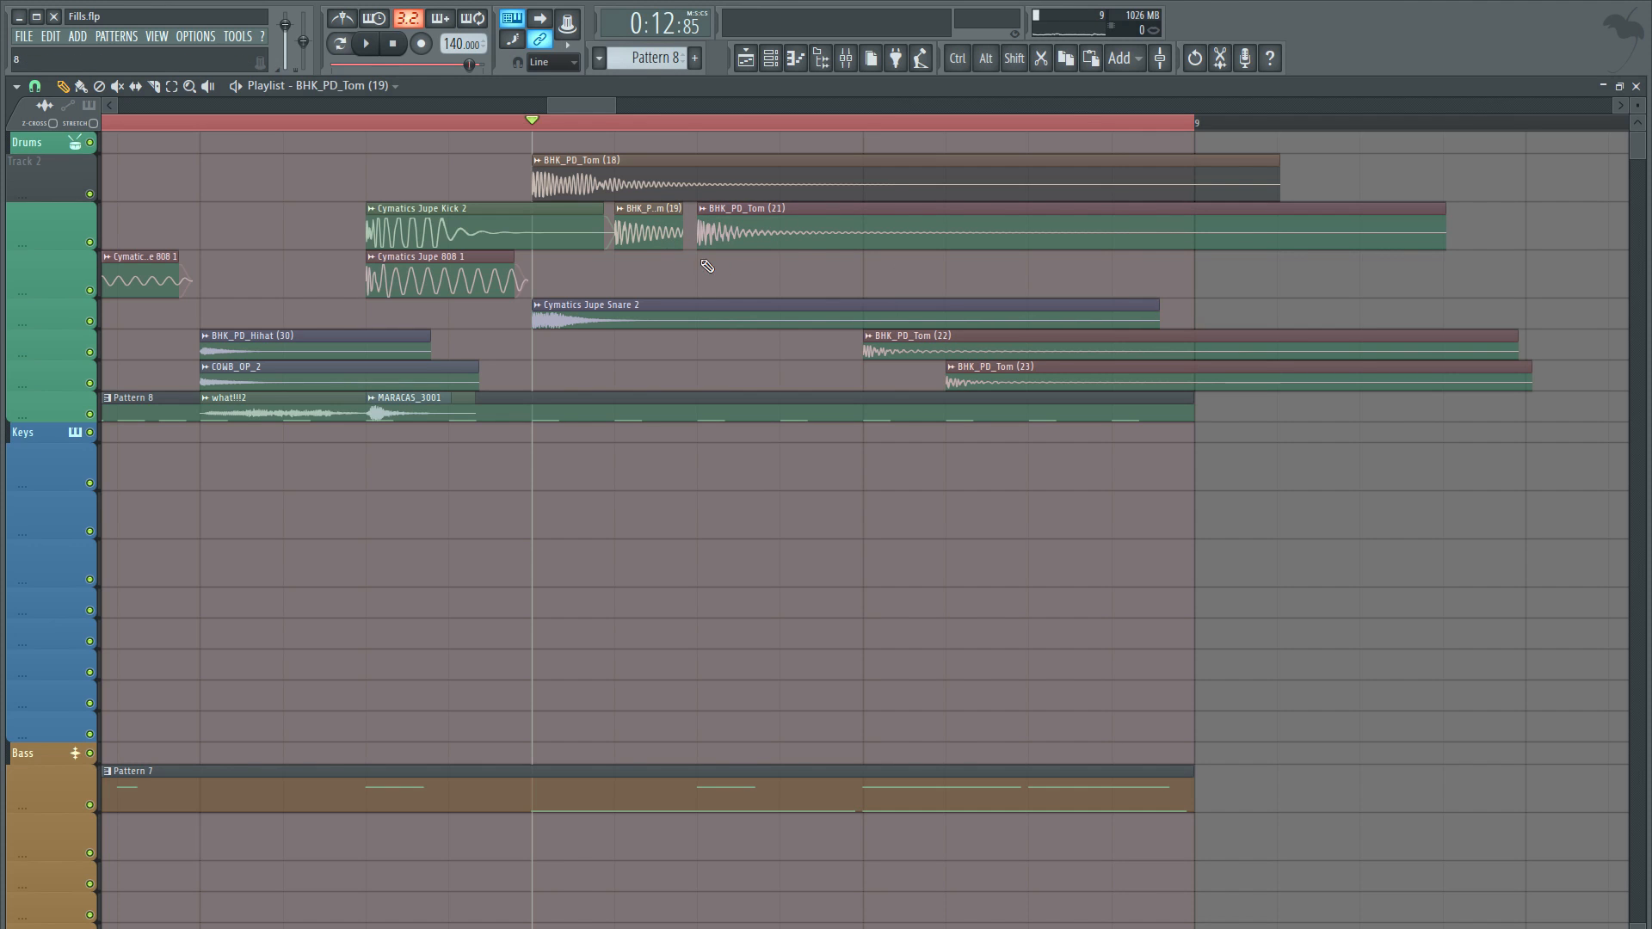
pyautogui.click(784, 273)
pyautogui.press('space')
pyautogui.press('space')
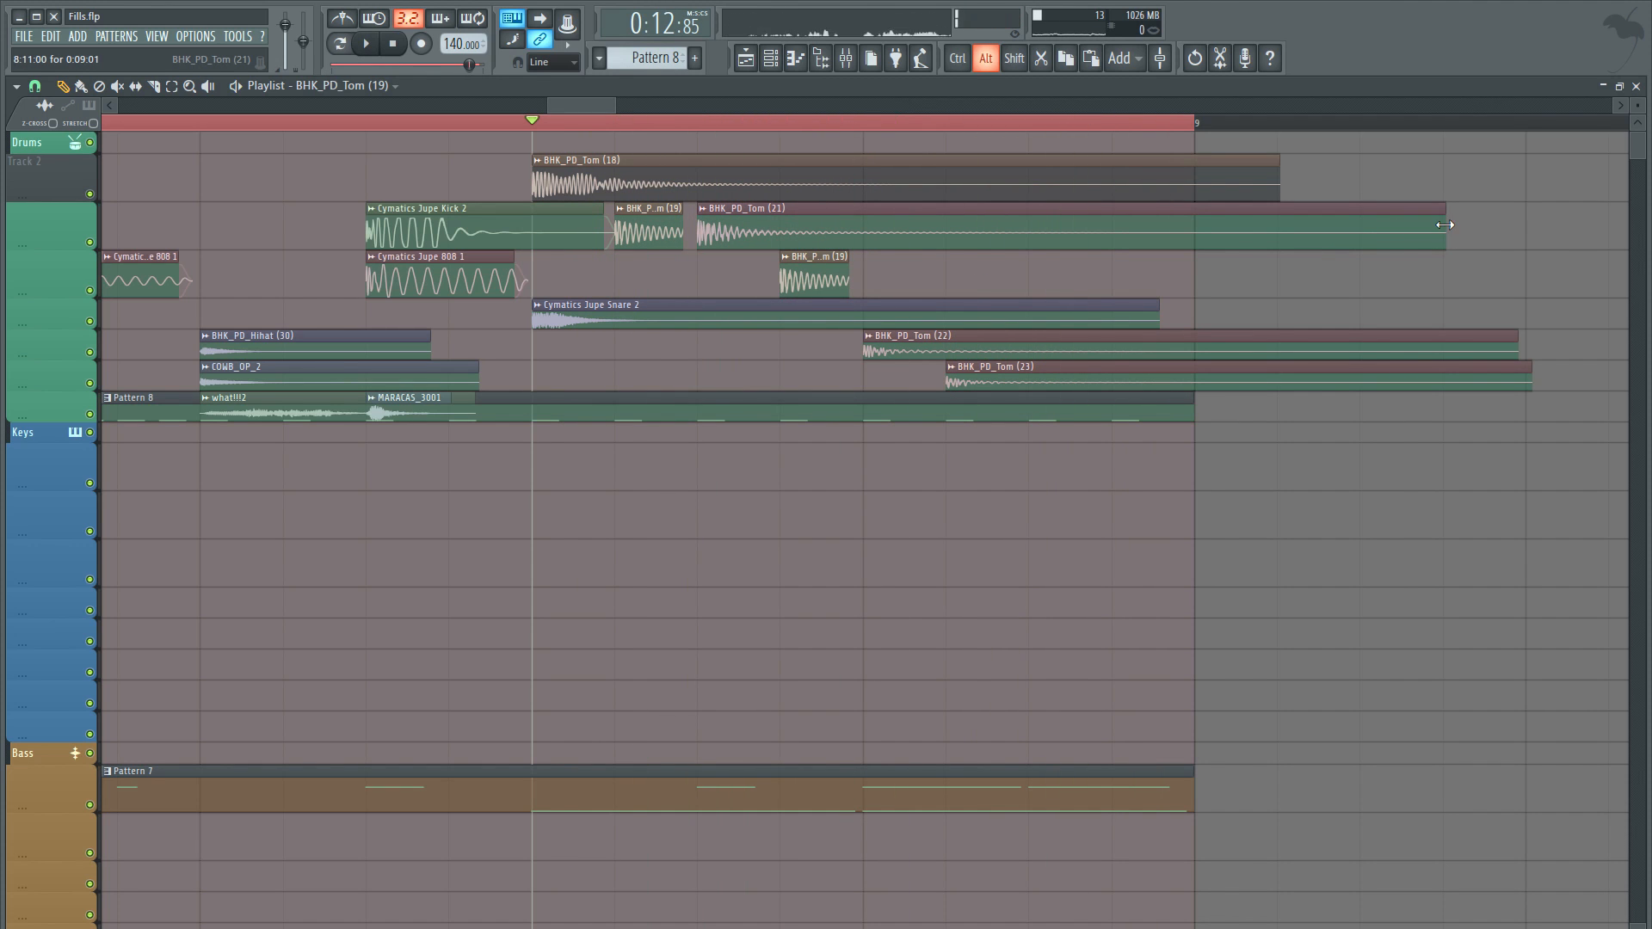
pyautogui.moveTo(1444, 225); pyautogui.dragTo(812, 205)
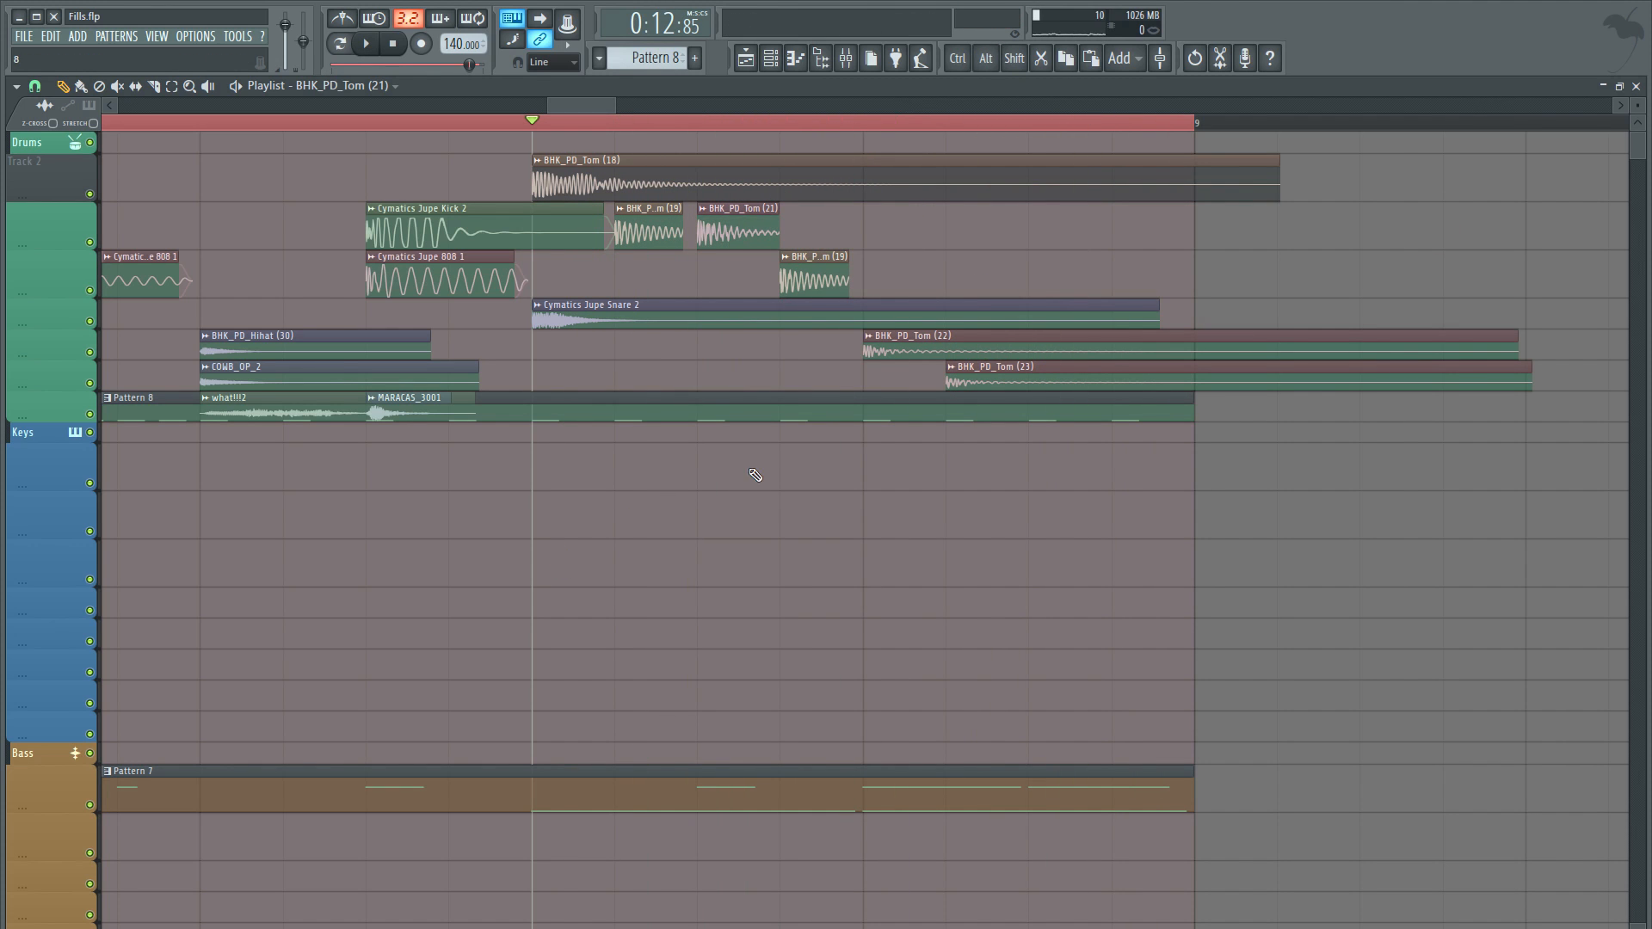
# Insert six empty tracks above the drum tracks at Track 2
pyautogui.rightClick(69, 199)
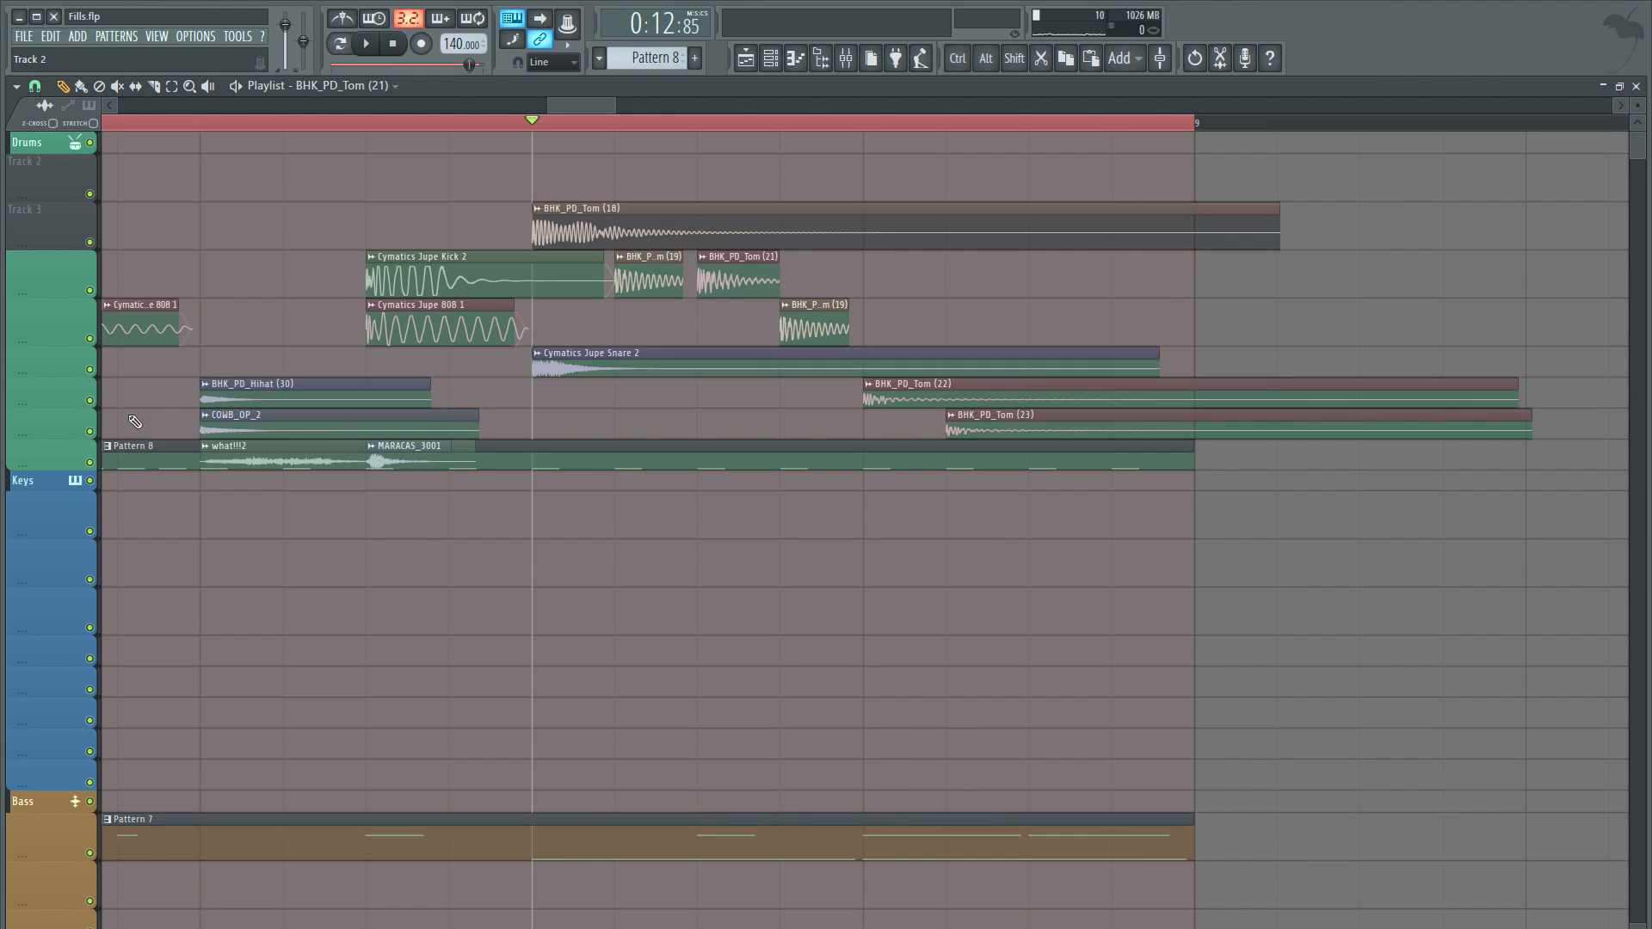
pyautogui.click(130, 421)
pyautogui.rightClick(49, 178)
pyautogui.press('i')
pyautogui.rightClick(49, 178)
pyautogui.press('i')
pyautogui.rightClick(49, 178)
pyautogui.press('i')
pyautogui.rightClick(49, 179)
pyautogui.press('i')
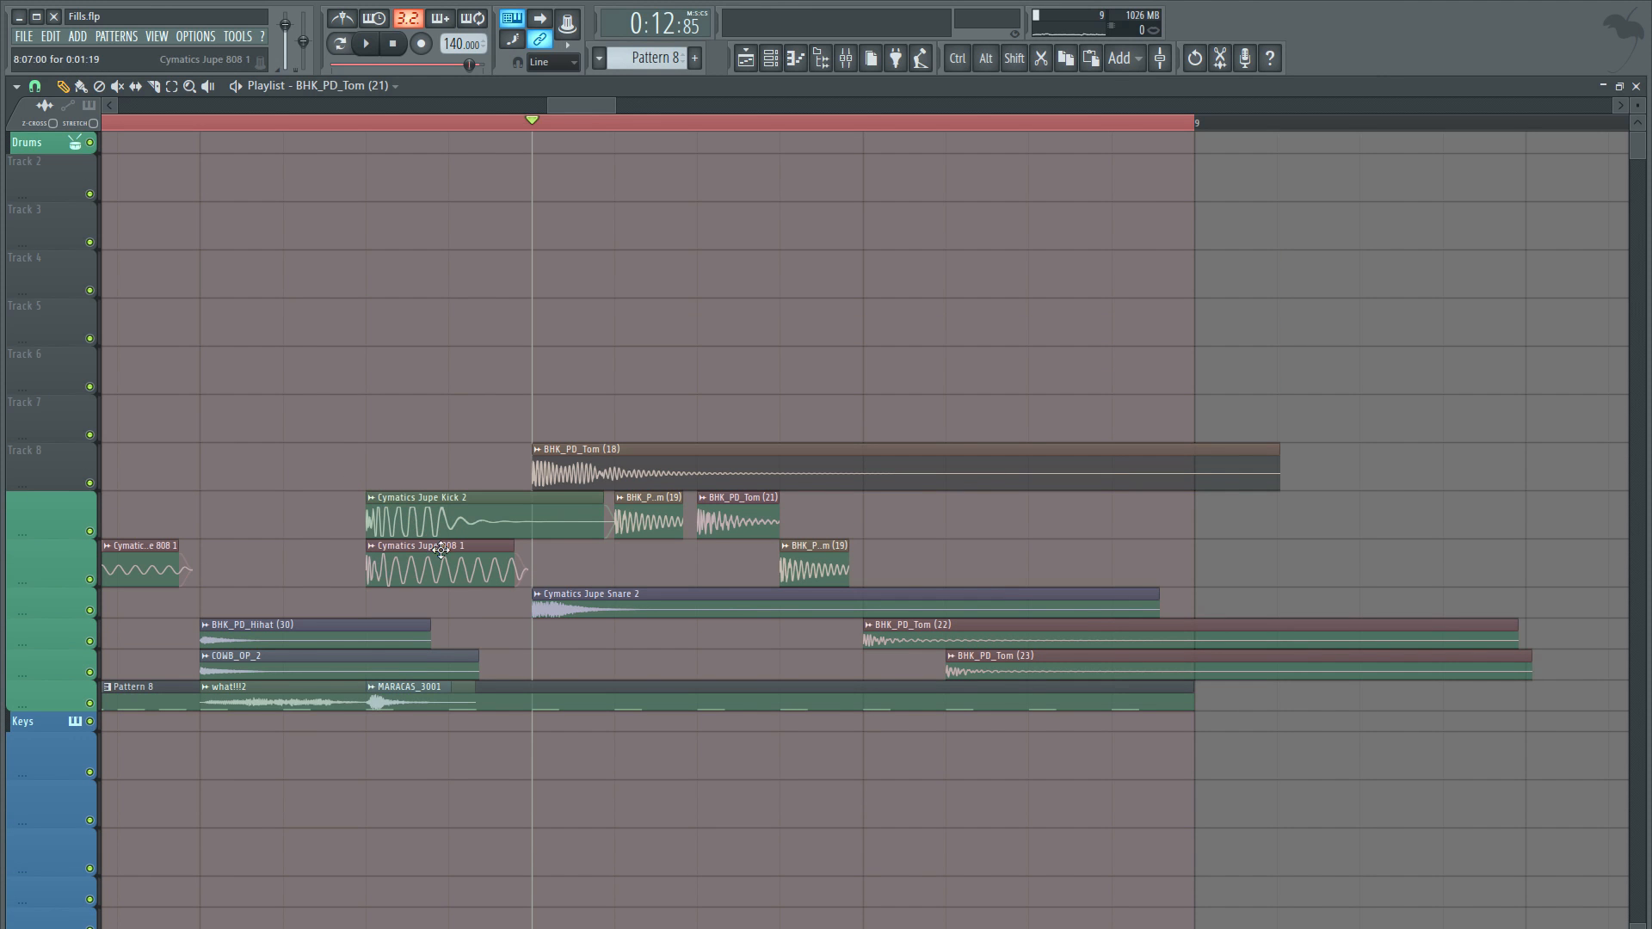
# Move the tom clips up onto Tracks 3, 4, 5, 7 and 8 while keeping their timing, and play the fill
pyautogui.moveTo(680, 462); pyautogui.dragTo(680, 214)
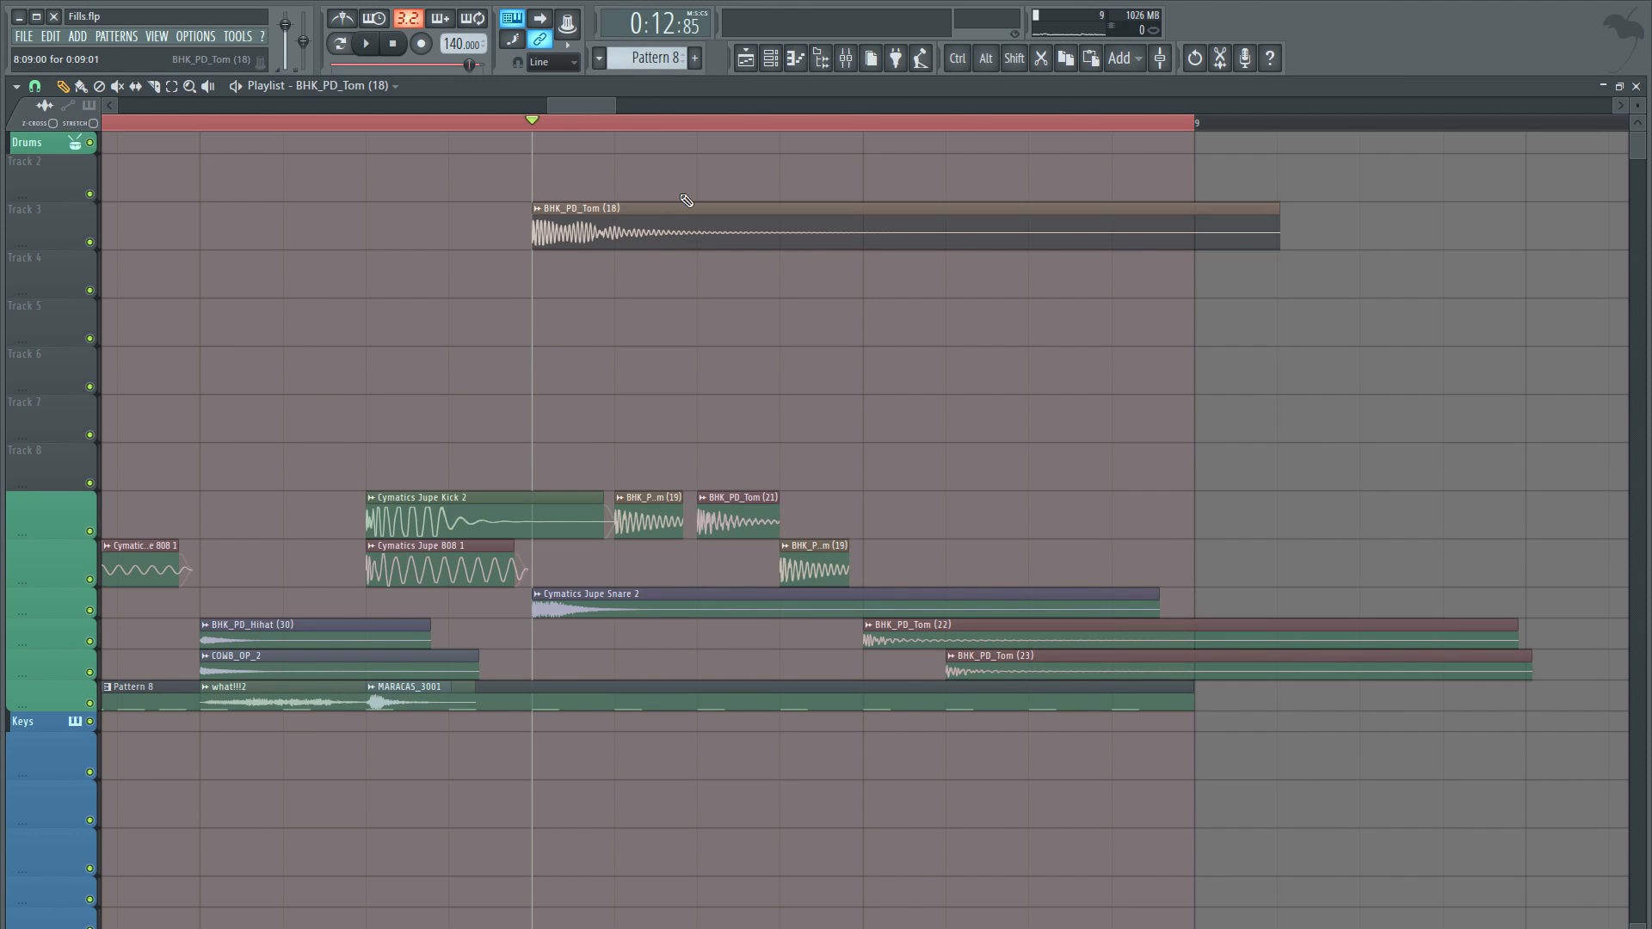
pyautogui.doubleClick(675, 512)
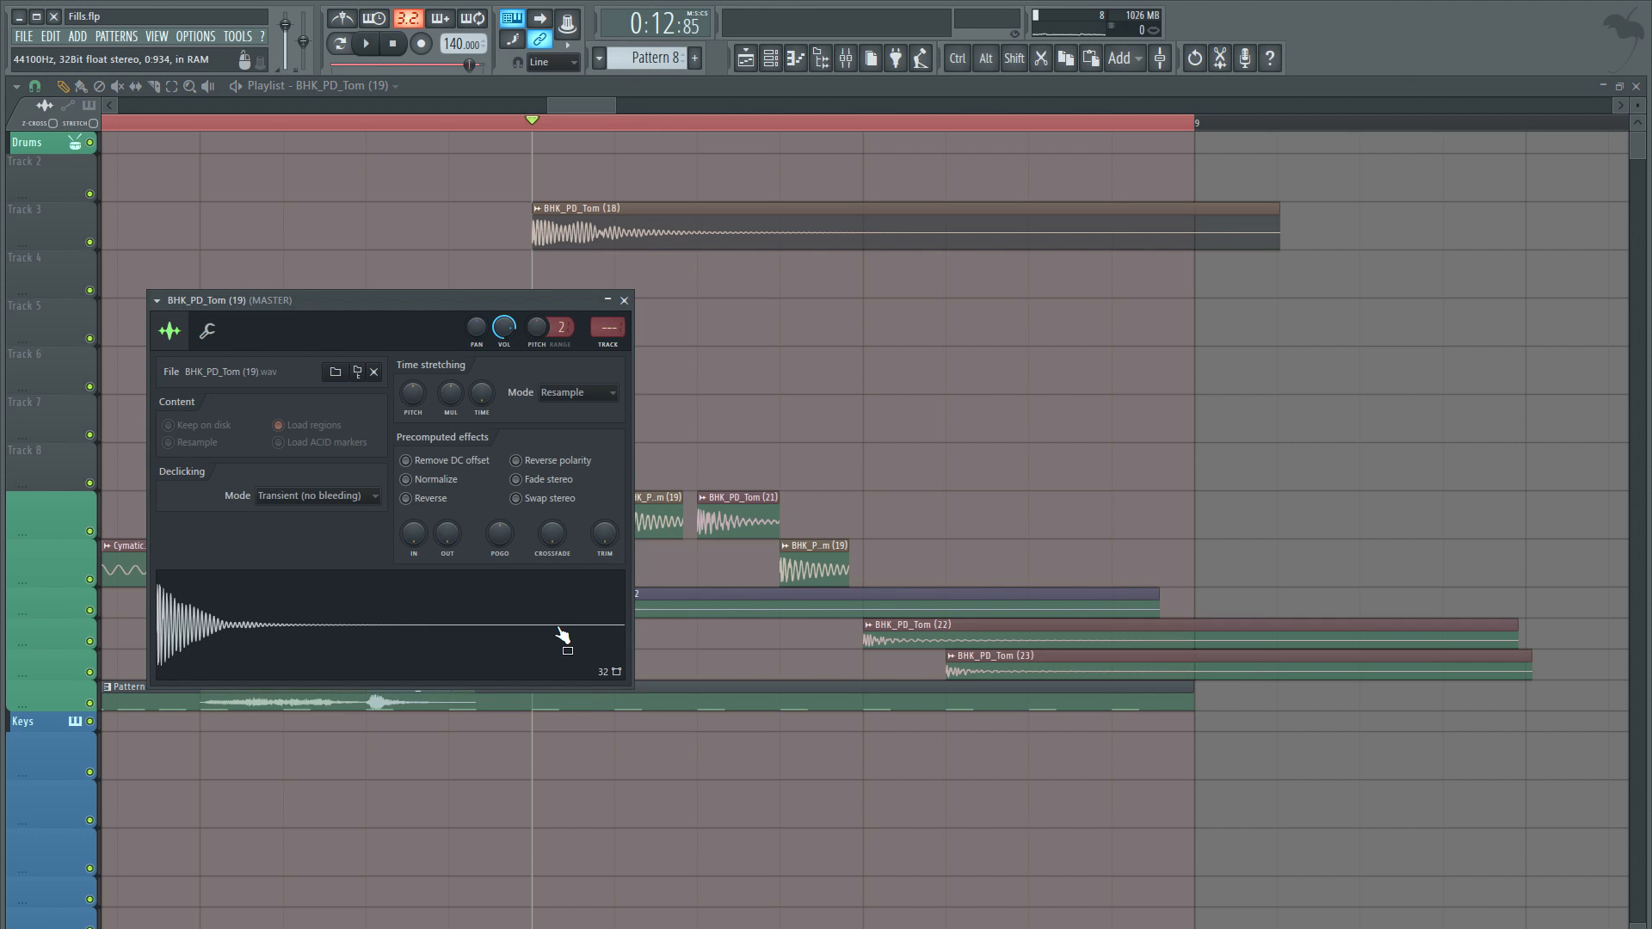
pyautogui.click(563, 638)
pyautogui.press('Escape')
pyautogui.keyDown('ctrl'); pyautogui.moveTo(851, 564); pyautogui.dragTo(637, 275); pyautogui.keyUp('ctrl')
pyautogui.keyDown('ctrl'); pyautogui.keyDown('shift'); pyautogui.click(952, 632); pyautogui.keyUp('shift'); pyautogui.keyUp('ctrl')
pyautogui.keyDown('ctrl'); pyautogui.keyDown('shift'); pyautogui.click(980, 654); pyautogui.keyUp('shift'); pyautogui.keyUp('ctrl')
pyautogui.press('space')
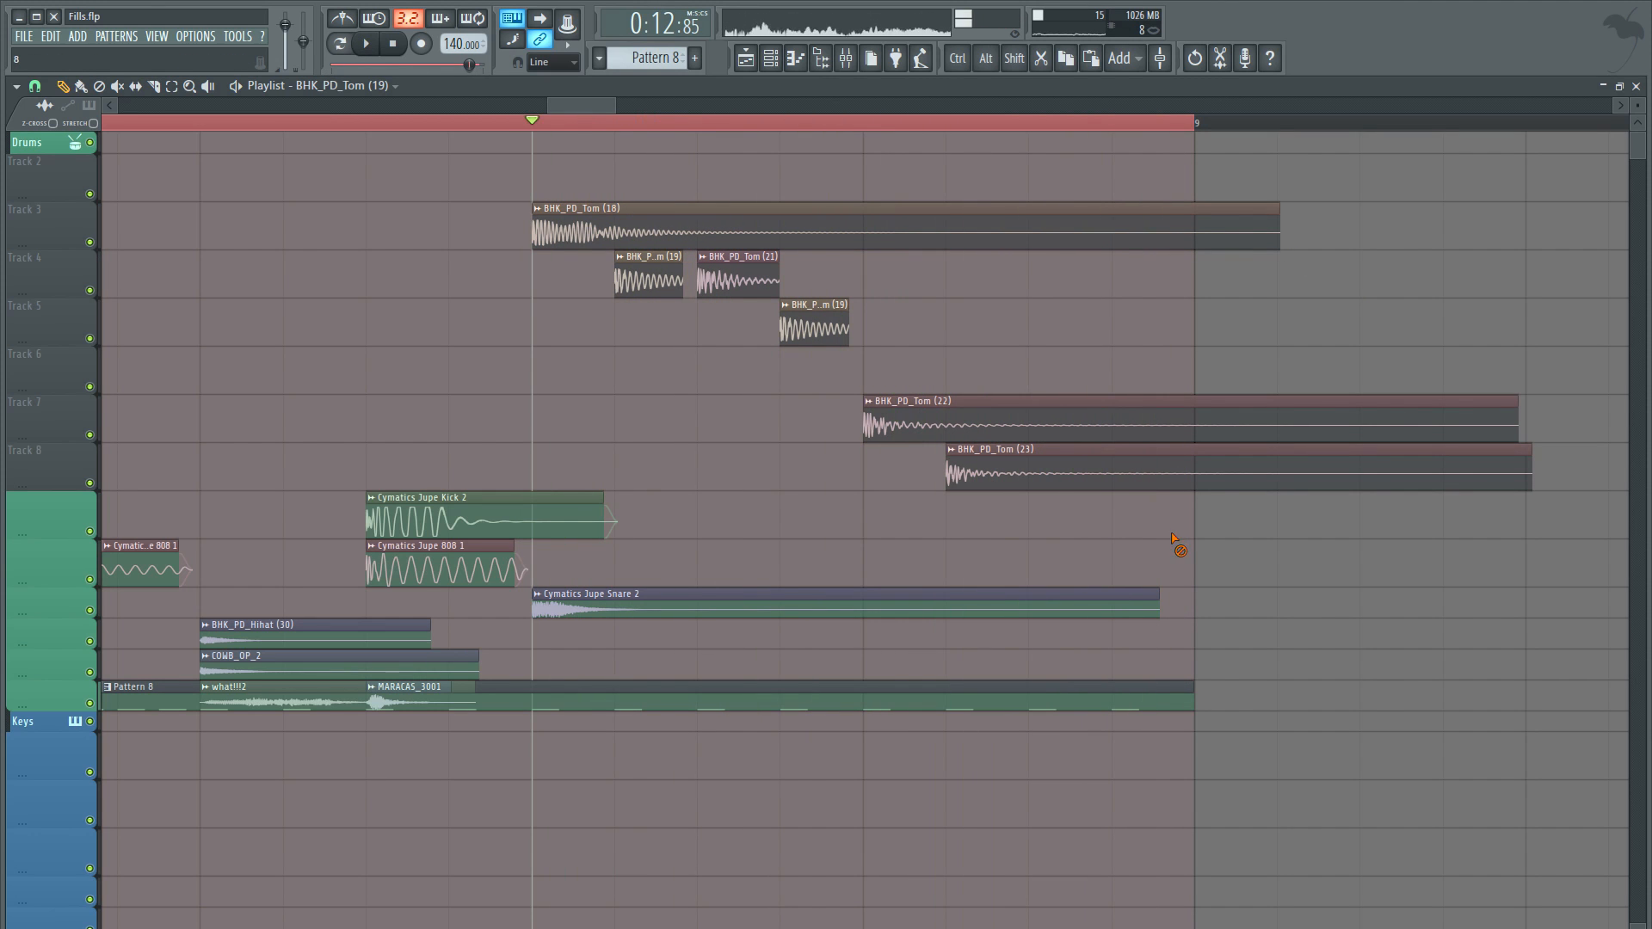
pyautogui.press('space')
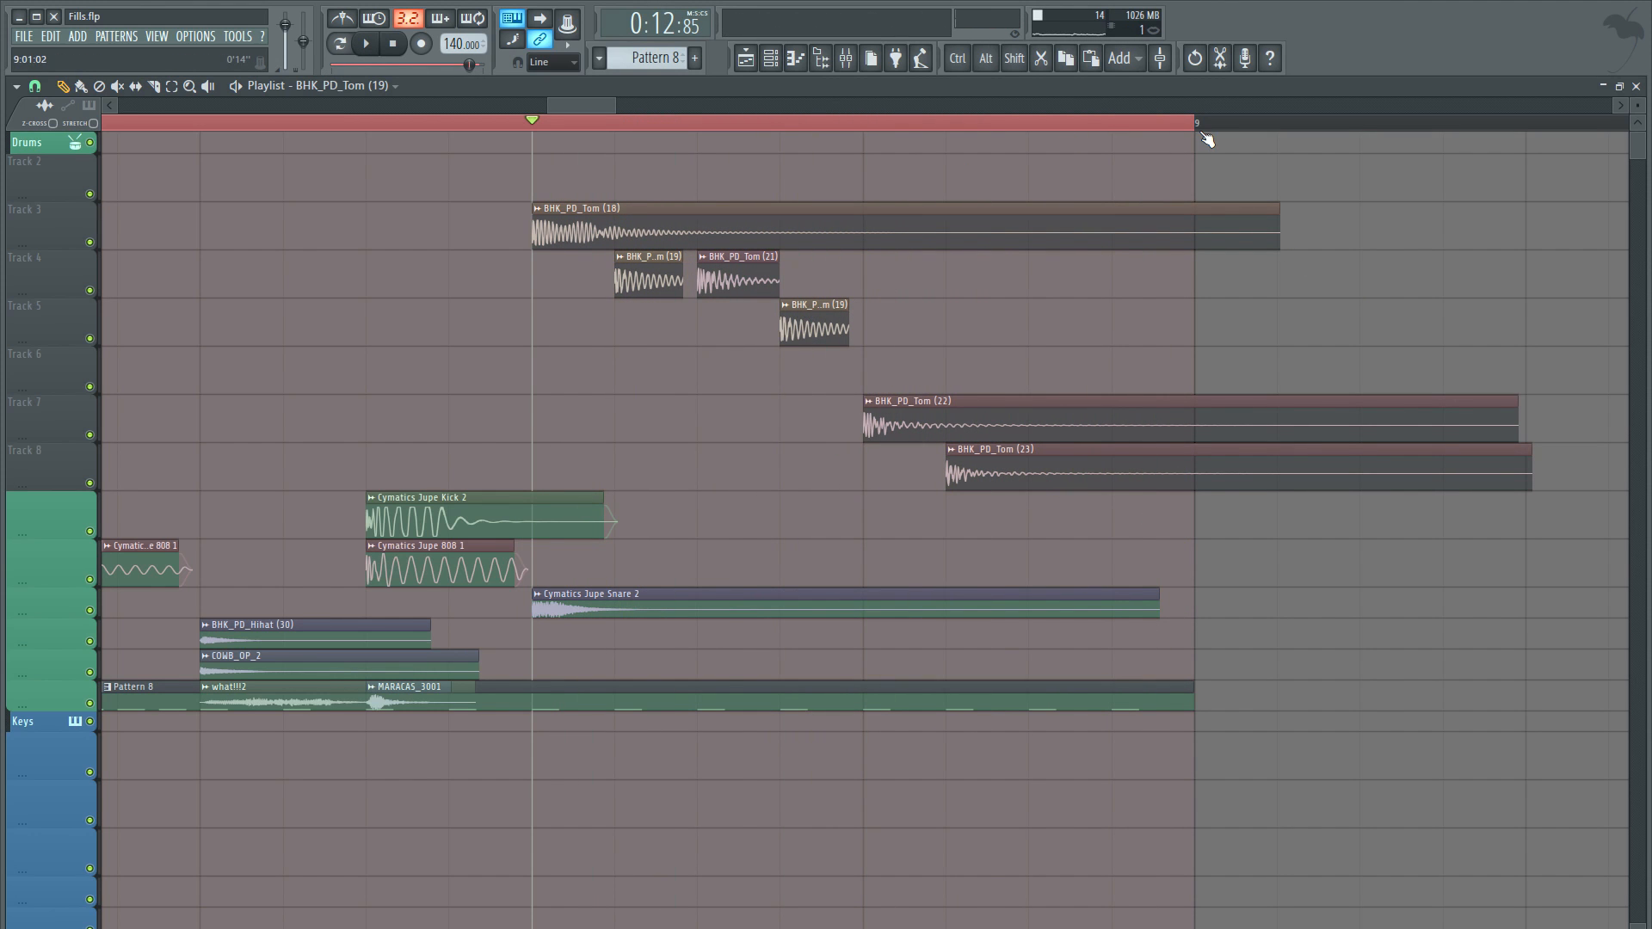
# Shorten BHK_PD_Tom (21) on Track 4 and BHK_PD_Tom (19) on Track 5 to about half a step, starting the latter at 8:11:12
pyautogui.scroll(2, 1207, 140)
pyautogui.moveTo(625, 276); pyautogui.dragTo(560, 271)
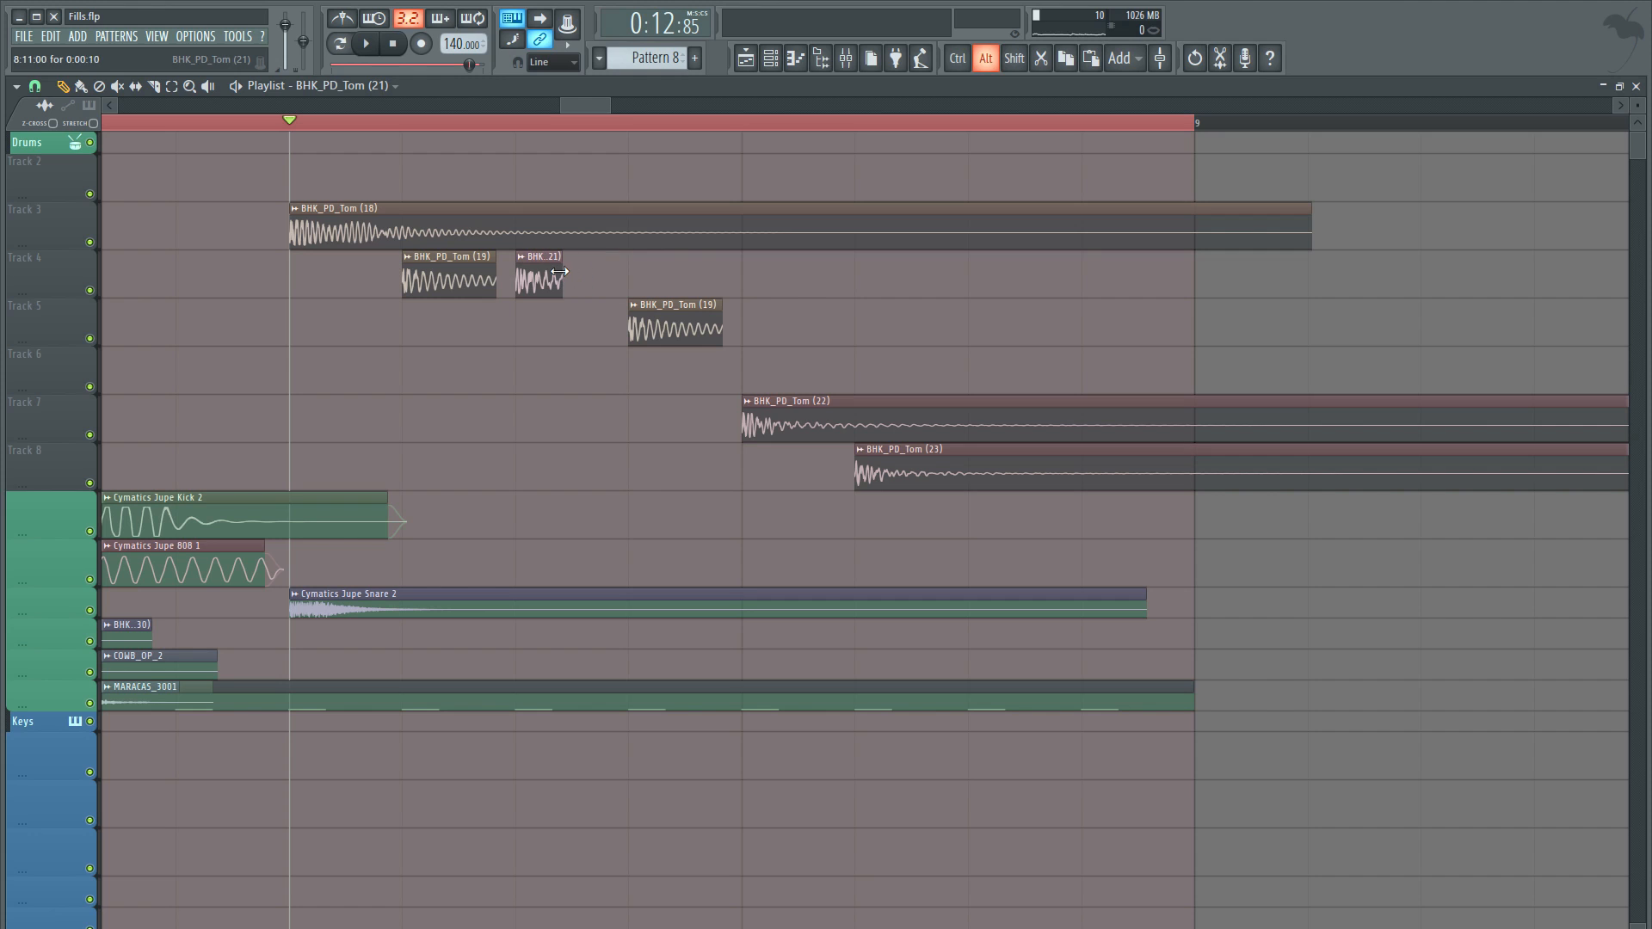
pyautogui.moveTo(670, 329); pyautogui.dragTo(615, 332)
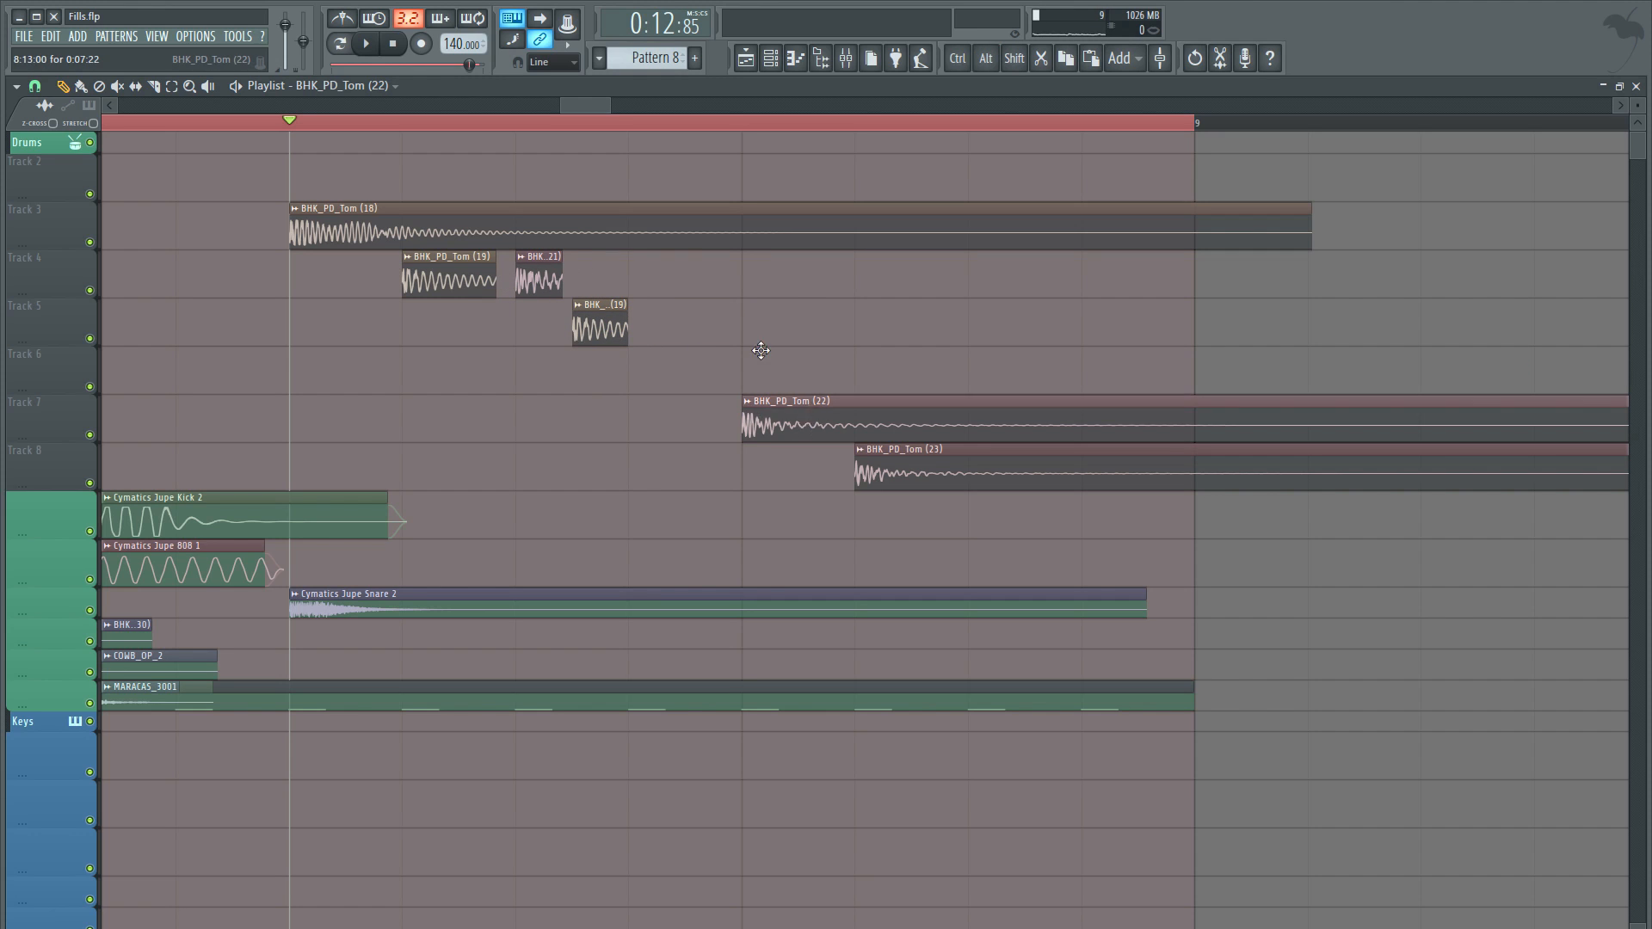
# Move BHK_PD_Tom (22) to 8:12 on Track 4, play the fill, and shorten the clip to 0:00:11
pyautogui.moveTo(804, 426); pyautogui.dragTo(691, 281)
pyautogui.press('space')
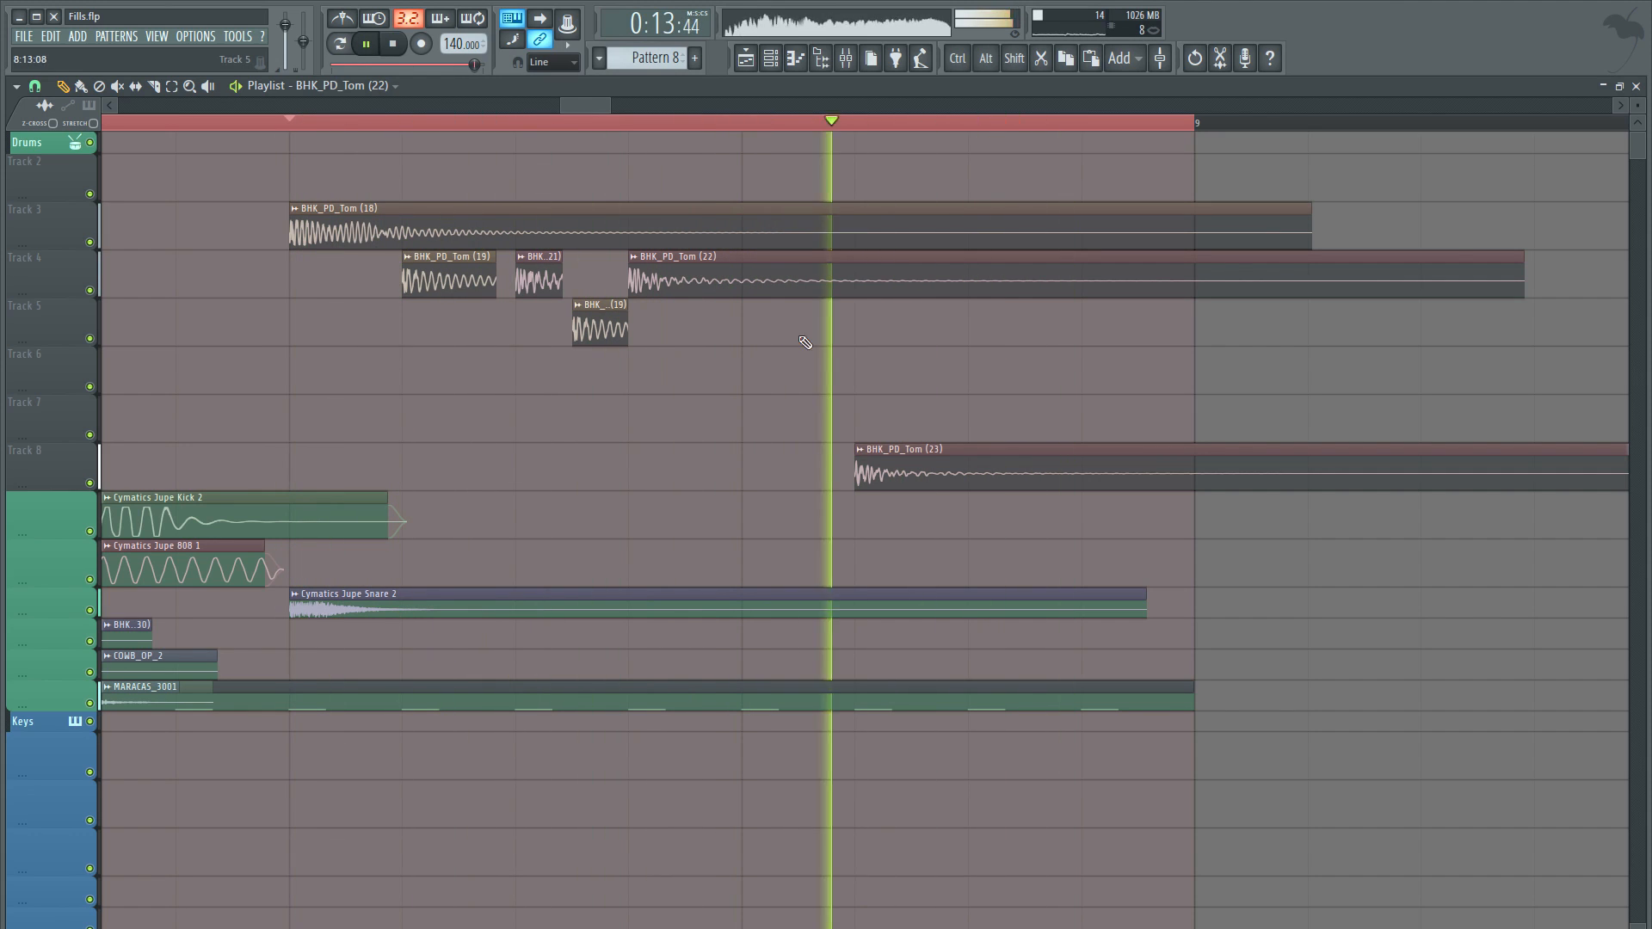
pyautogui.press('space')
pyautogui.moveTo(1520, 267); pyautogui.dragTo(692, 259)
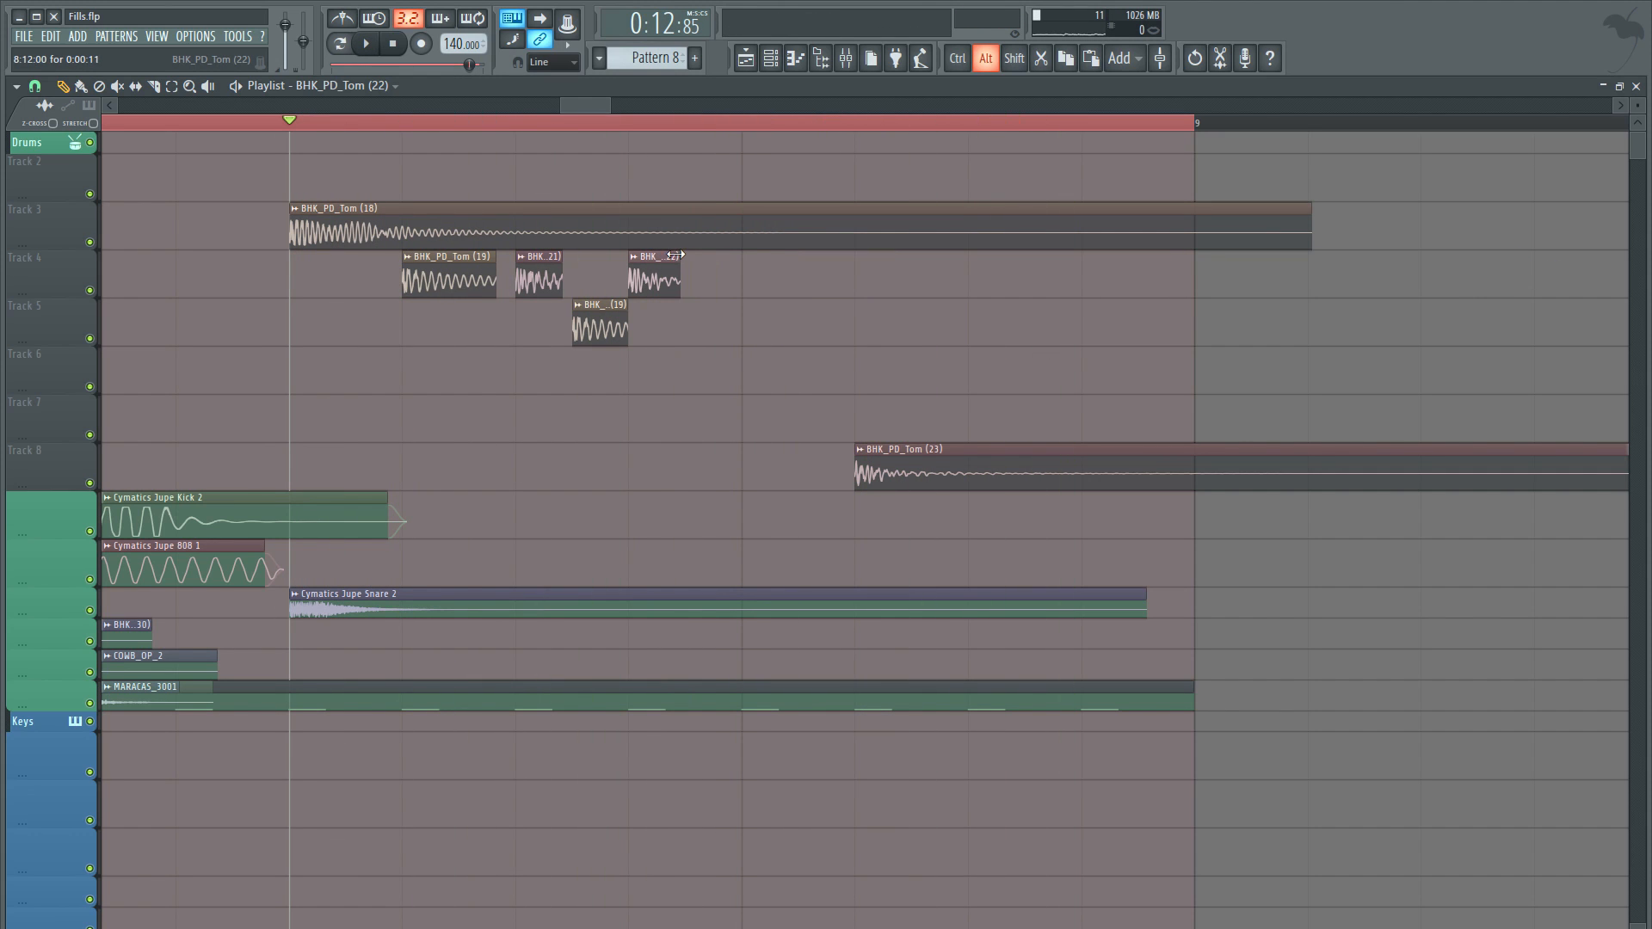
# Duplicate the half-step BHK_PD_Tom (19) clip to 8:12:12 on Track 5, and move BHK_PD_Tom (23) to 8:13 on Track 4
pyautogui.moveTo(606, 328); pyautogui.dragTo(725, 325)
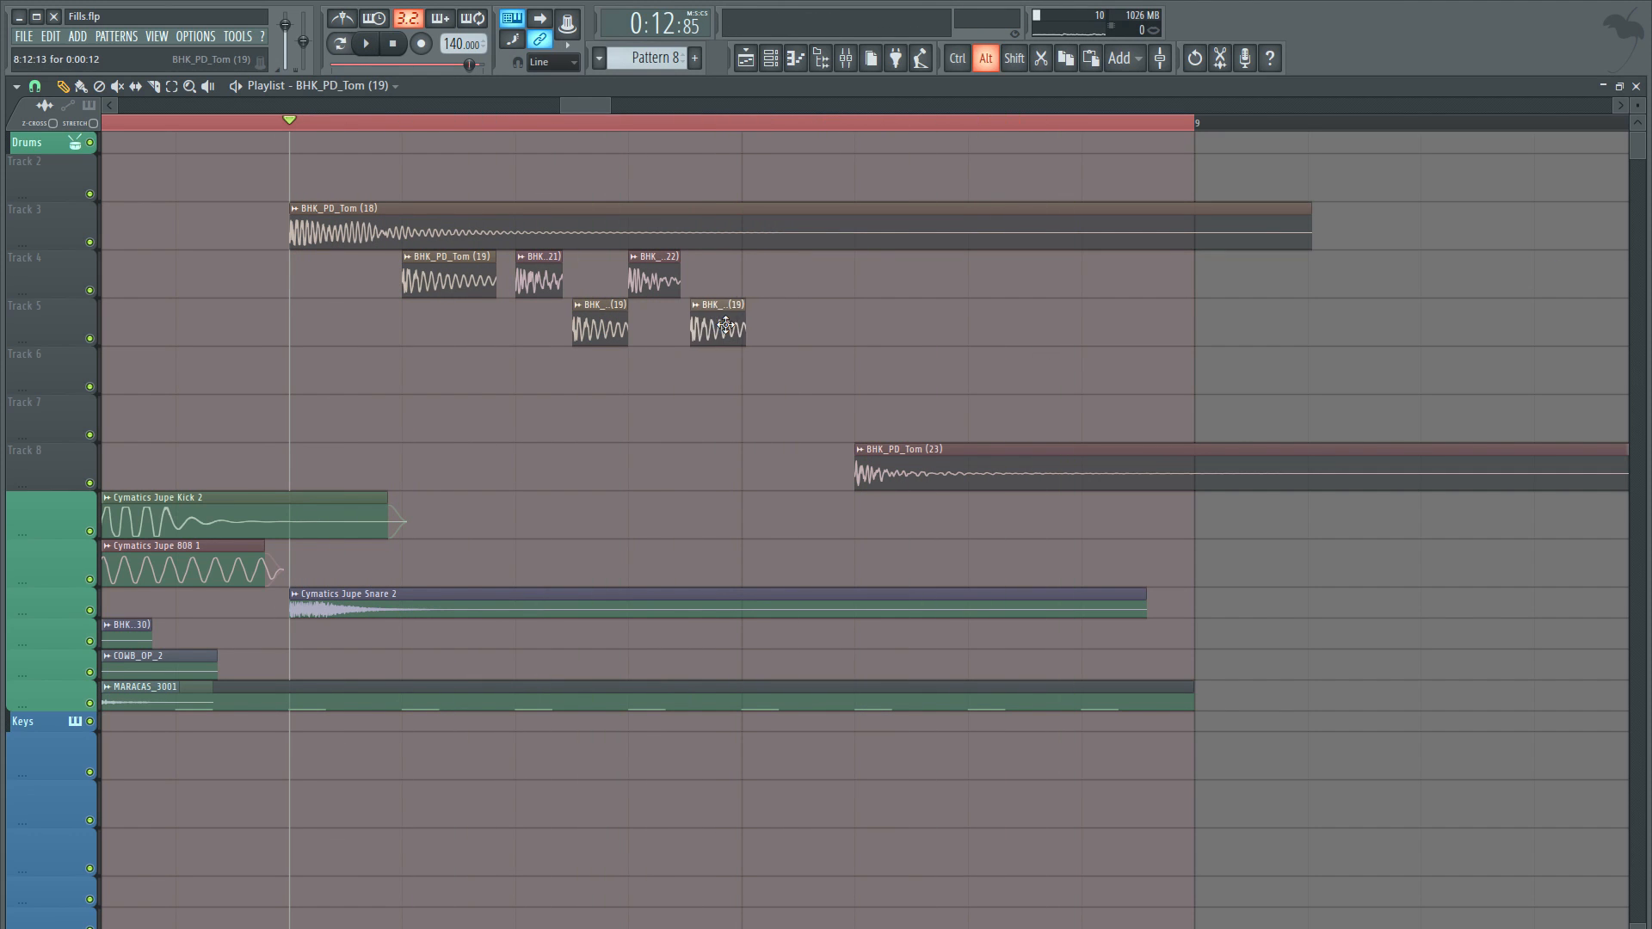
pyautogui.press('space')
pyautogui.moveTo(880, 455); pyautogui.dragTo(767, 263)
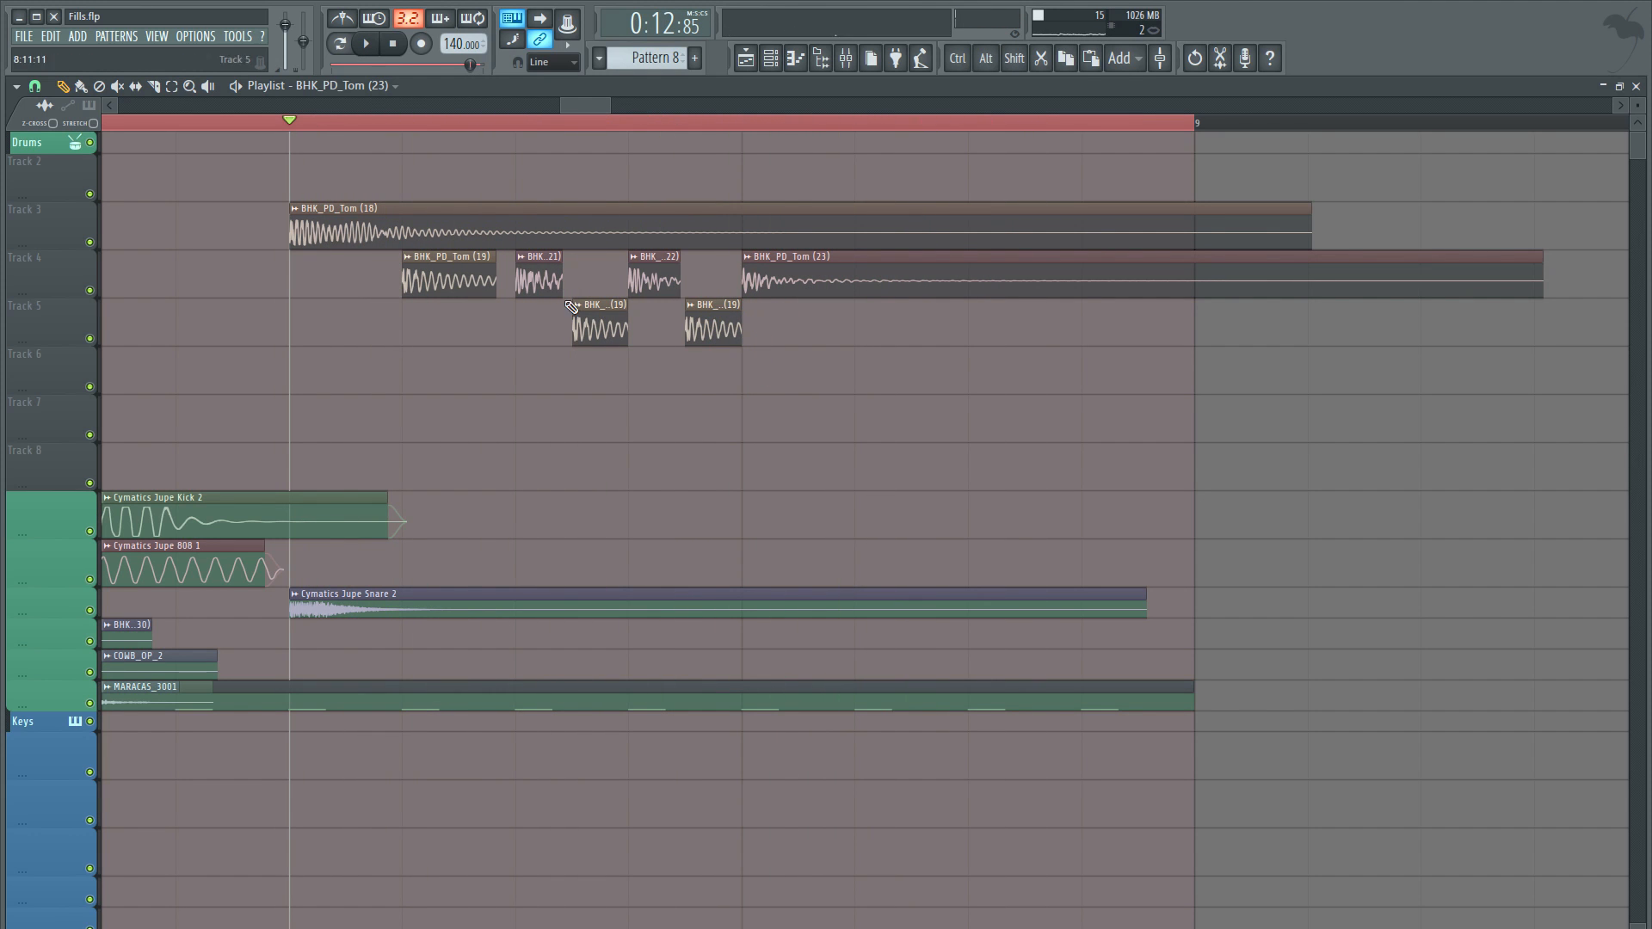
# Add BHK_PD_Tom (21) at 8:14 and BHK_PD_Tom (19) at 8:15 on Track 5, each lengthened to nearly one step
pyautogui.click(858, 344)
pyautogui.moveTo(902, 323); pyautogui.dragTo(960, 324)
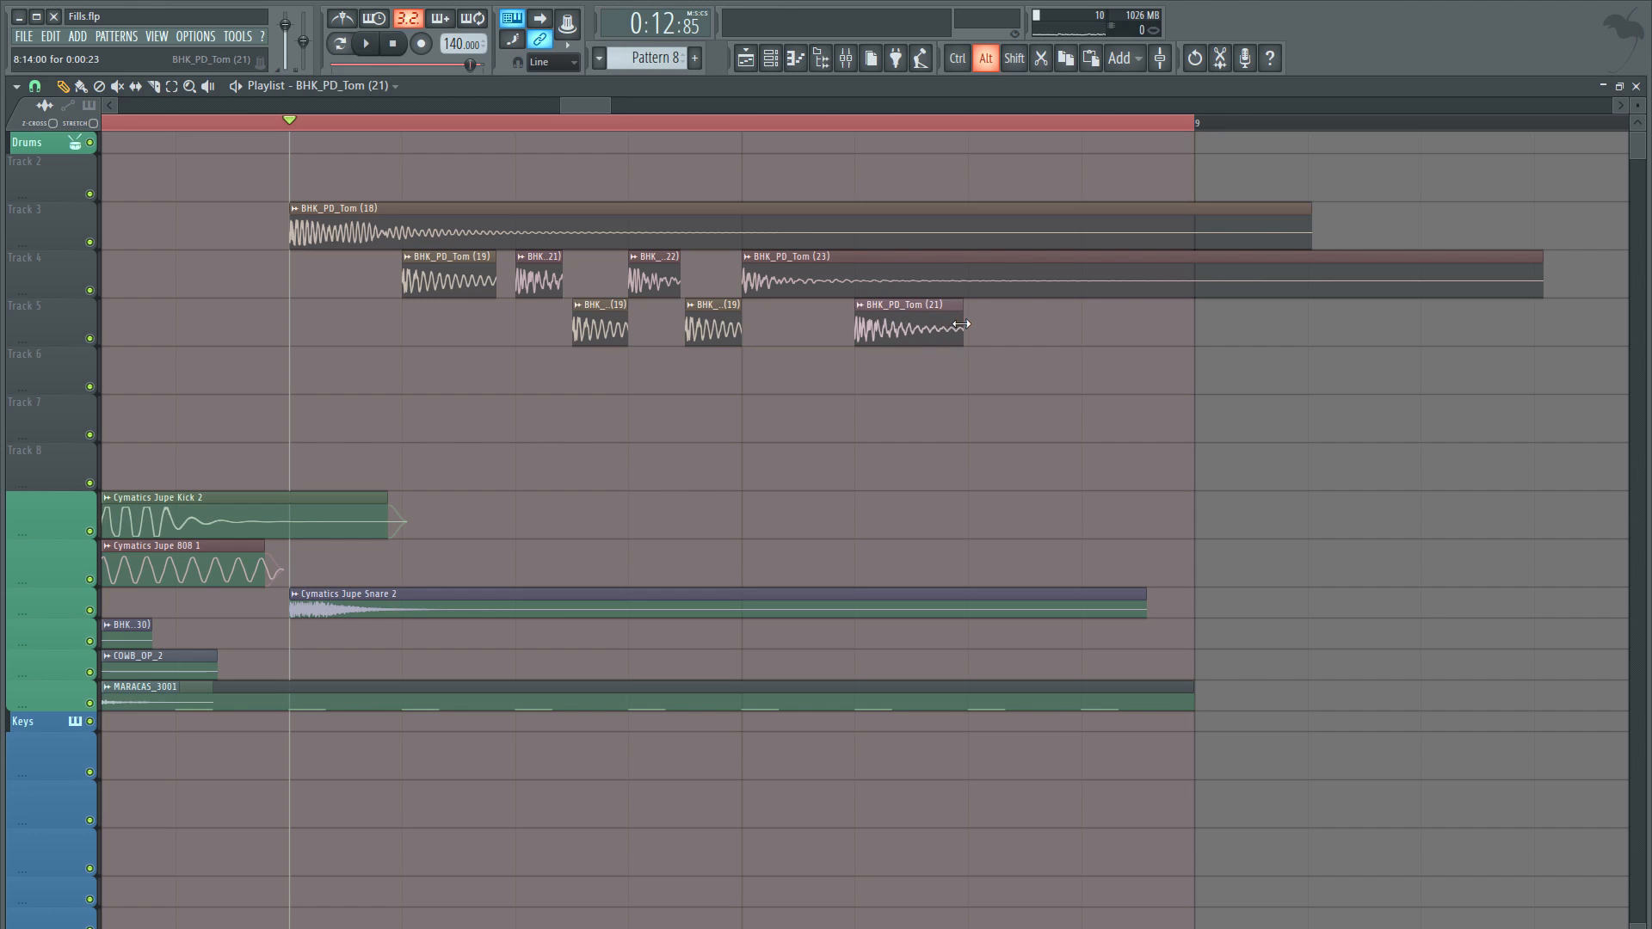
pyautogui.click(996, 342)
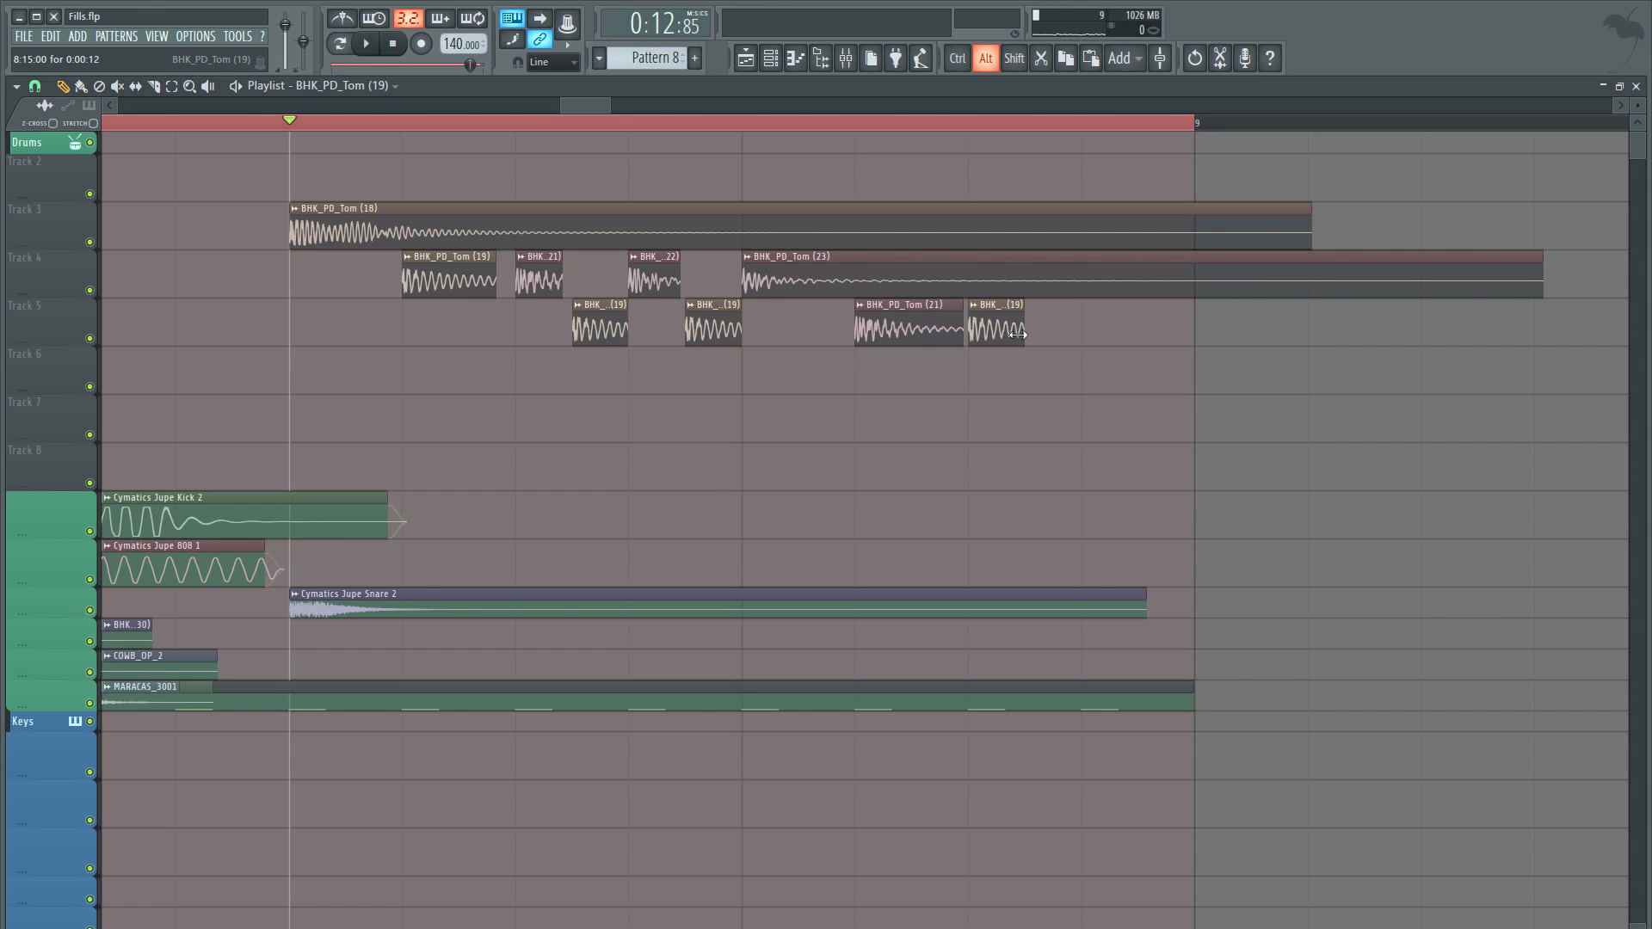
pyautogui.moveTo(1061, 334); pyautogui.dragTo(1073, 334)
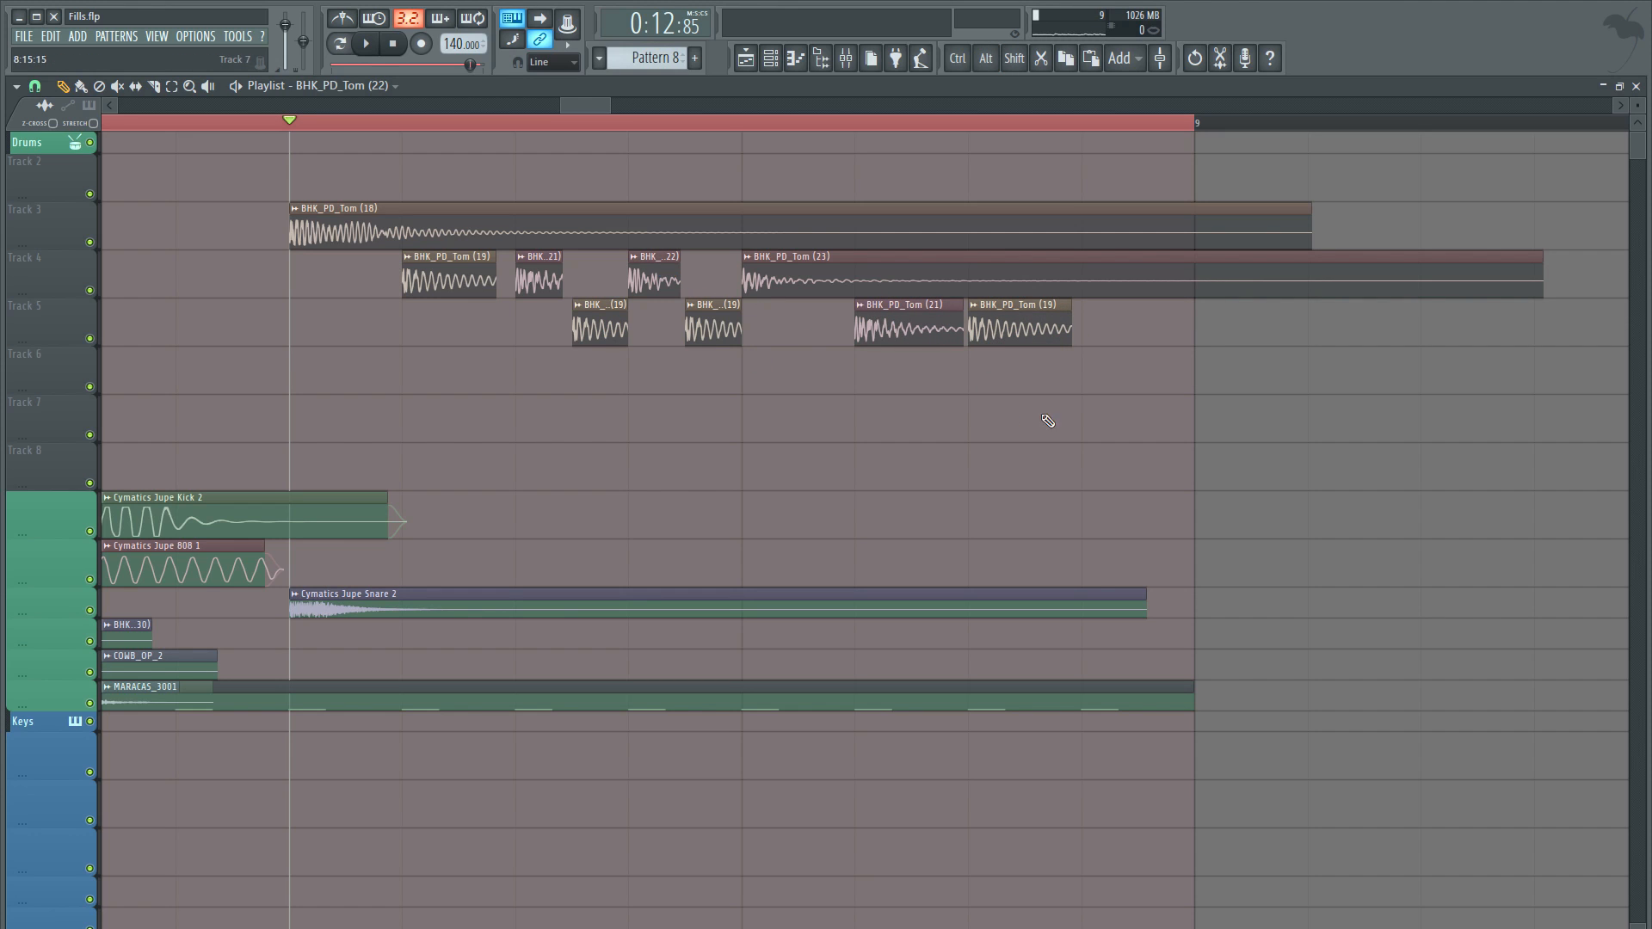
# Move BHK_PD_Tom (23) to 8:15 on Track 4, and shift the last two Track 5 clips one step earlier, to 8:13 and 8:14
pyautogui.click(1091, 379)
pyautogui.rightClick(1124, 382)
pyautogui.moveTo(849, 281); pyautogui.dragTo(1075, 287)
pyautogui.moveTo(919, 317); pyautogui.dragTo(807, 316)
pyautogui.moveTo(1016, 331); pyautogui.dragTo(903, 331)
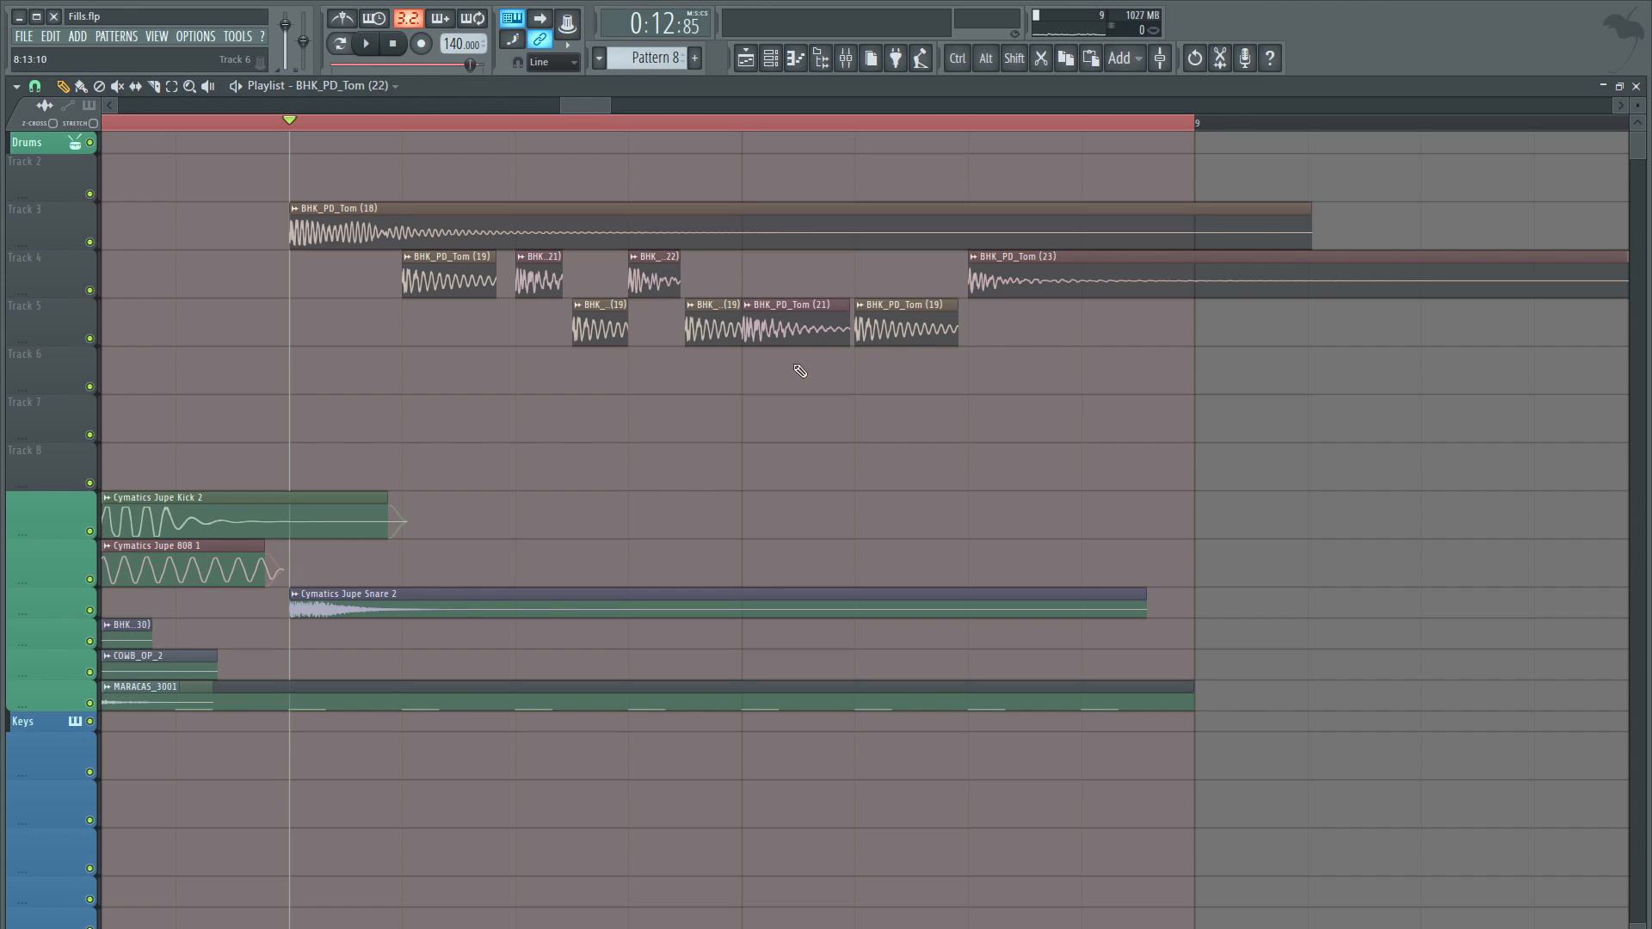
# Add a BHK_PD_Tom (22) clip lasting 0:00:21 at 8:15 on Track 6, and move BHK_PD_Tom (23) to 8:16
pyautogui.click(871, 369)
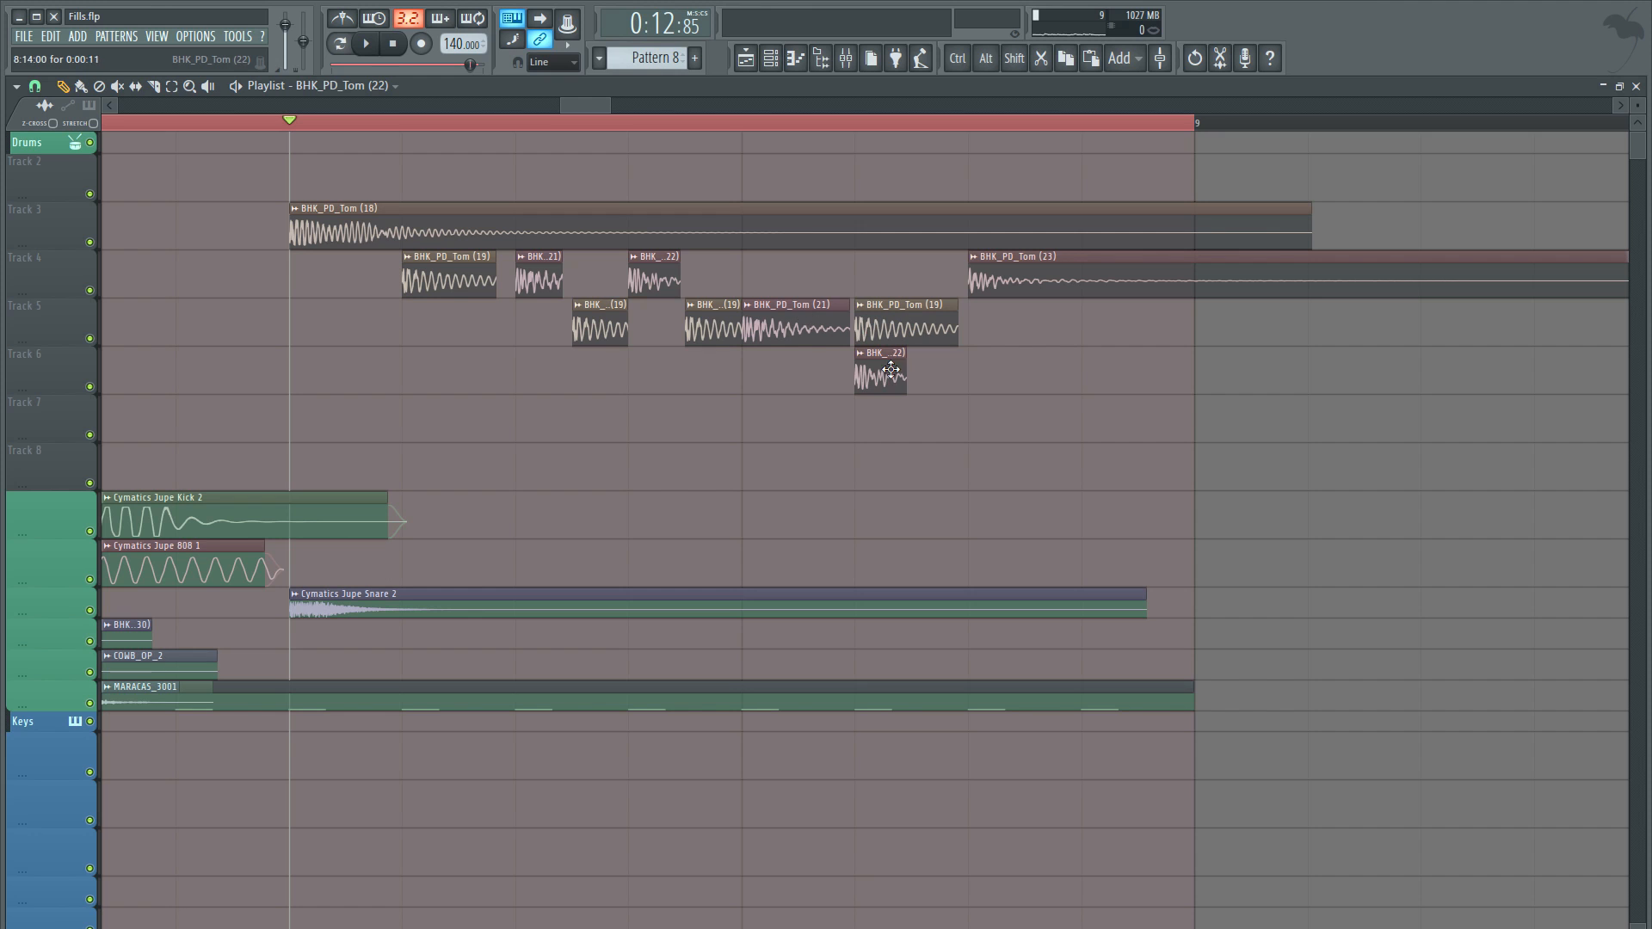
pyautogui.moveTo(890, 369); pyautogui.dragTo(1004, 369)
pyautogui.moveTo(1003, 281); pyautogui.dragTo(1116, 281)
pyautogui.press('space')
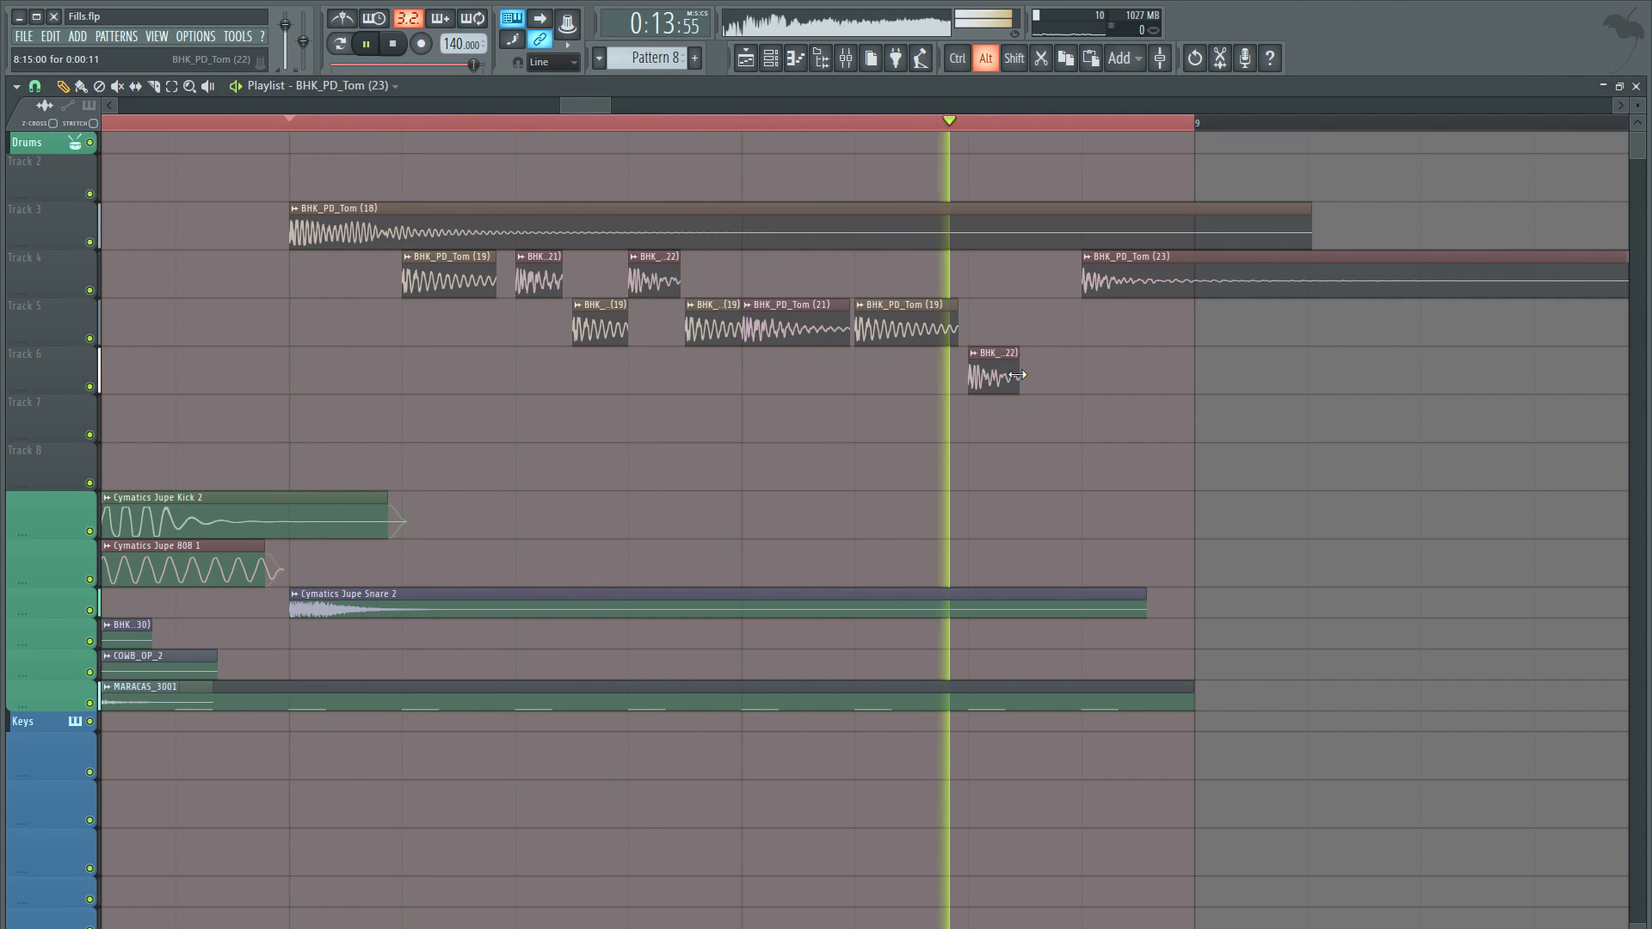
pyautogui.moveTo(1018, 375); pyautogui.dragTo(1065, 375)
# Try the fill without the BHK_PD_Tom (23) clip, and undo its deletion
pyautogui.rightClick(1124, 282)
pyautogui.press('space')
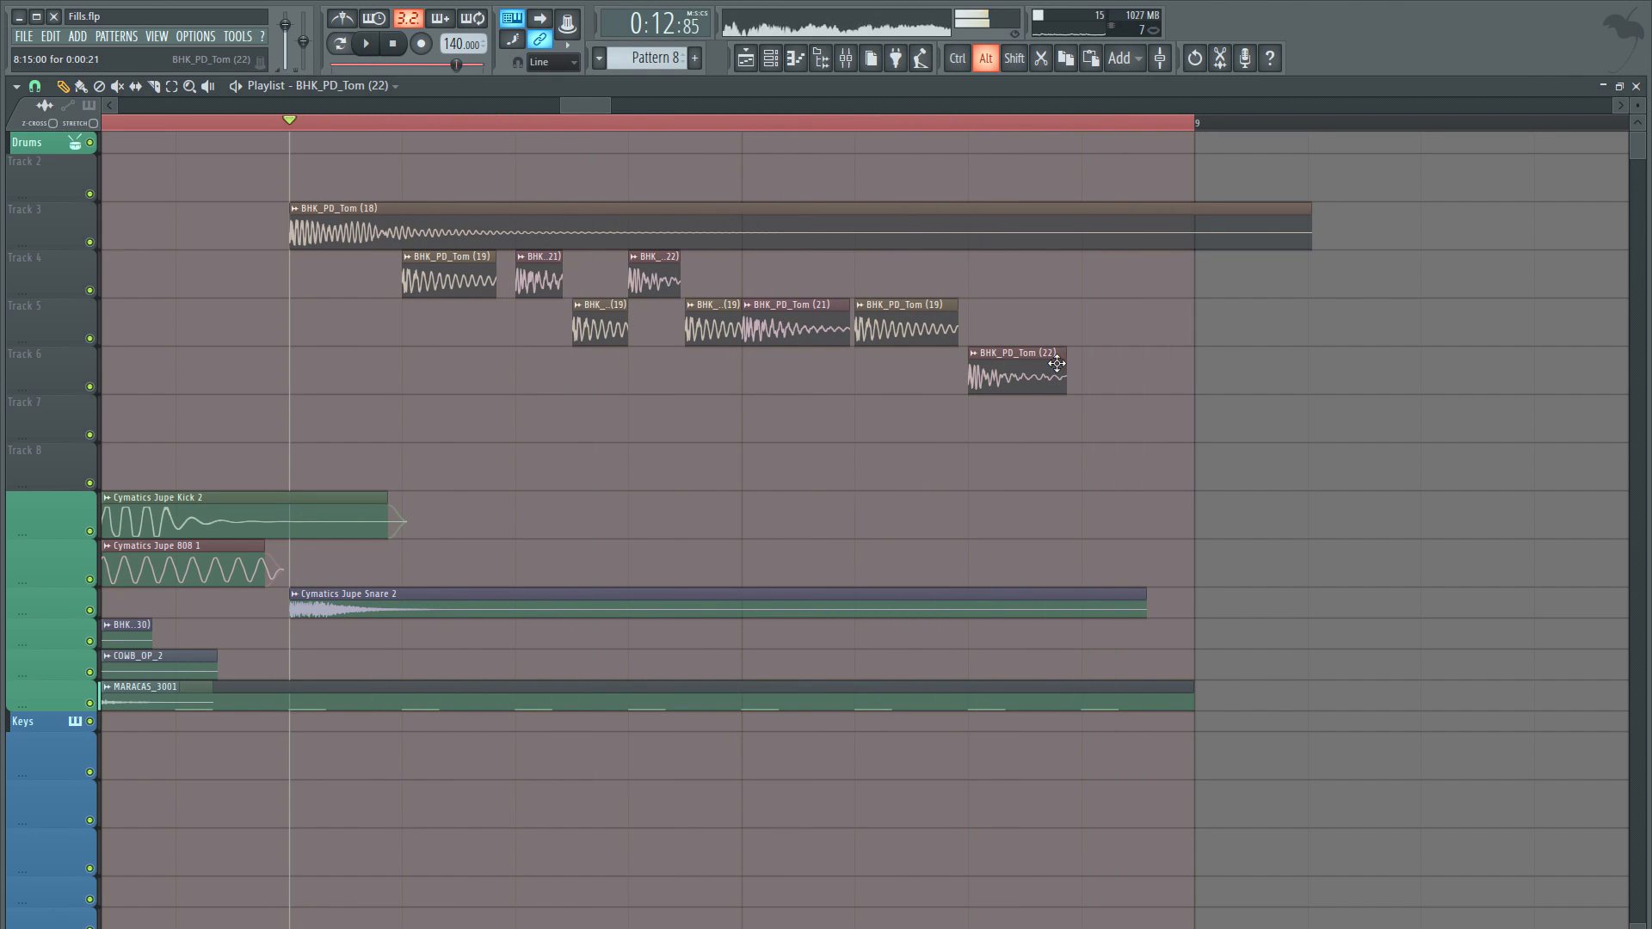
pyautogui.press('space')
# Delete the BHK_PD_Tom (22) clip on Track 6, move BHK_PD_Tom (23) back to 8:15, and replay the fill
pyautogui.press('space')
pyautogui.hotkey('ctrl', 'z')
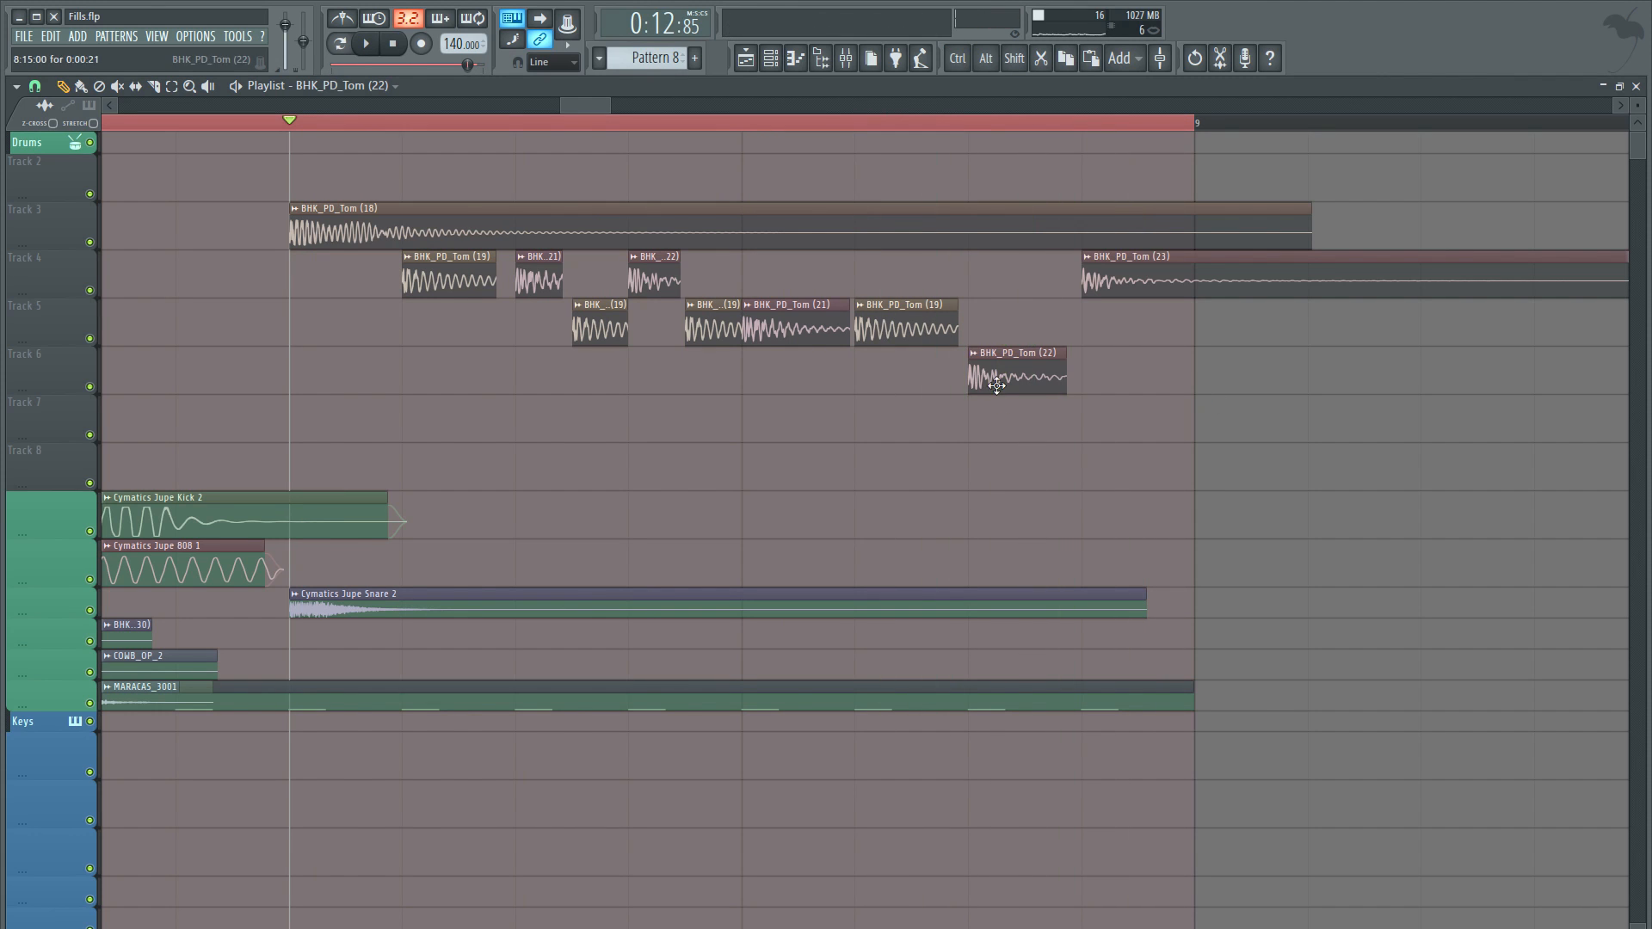
pyautogui.rightClick(996, 385)
pyautogui.press('space')
pyautogui.moveTo(1219, 292); pyautogui.dragTo(1107, 269)
# Trim the end of the BHK_PD_Tom (23) clip on Track 4 to the start of bar 9
pyautogui.press('space')
pyautogui.press('space')
pyautogui.scroll(-2, 1159, 131)
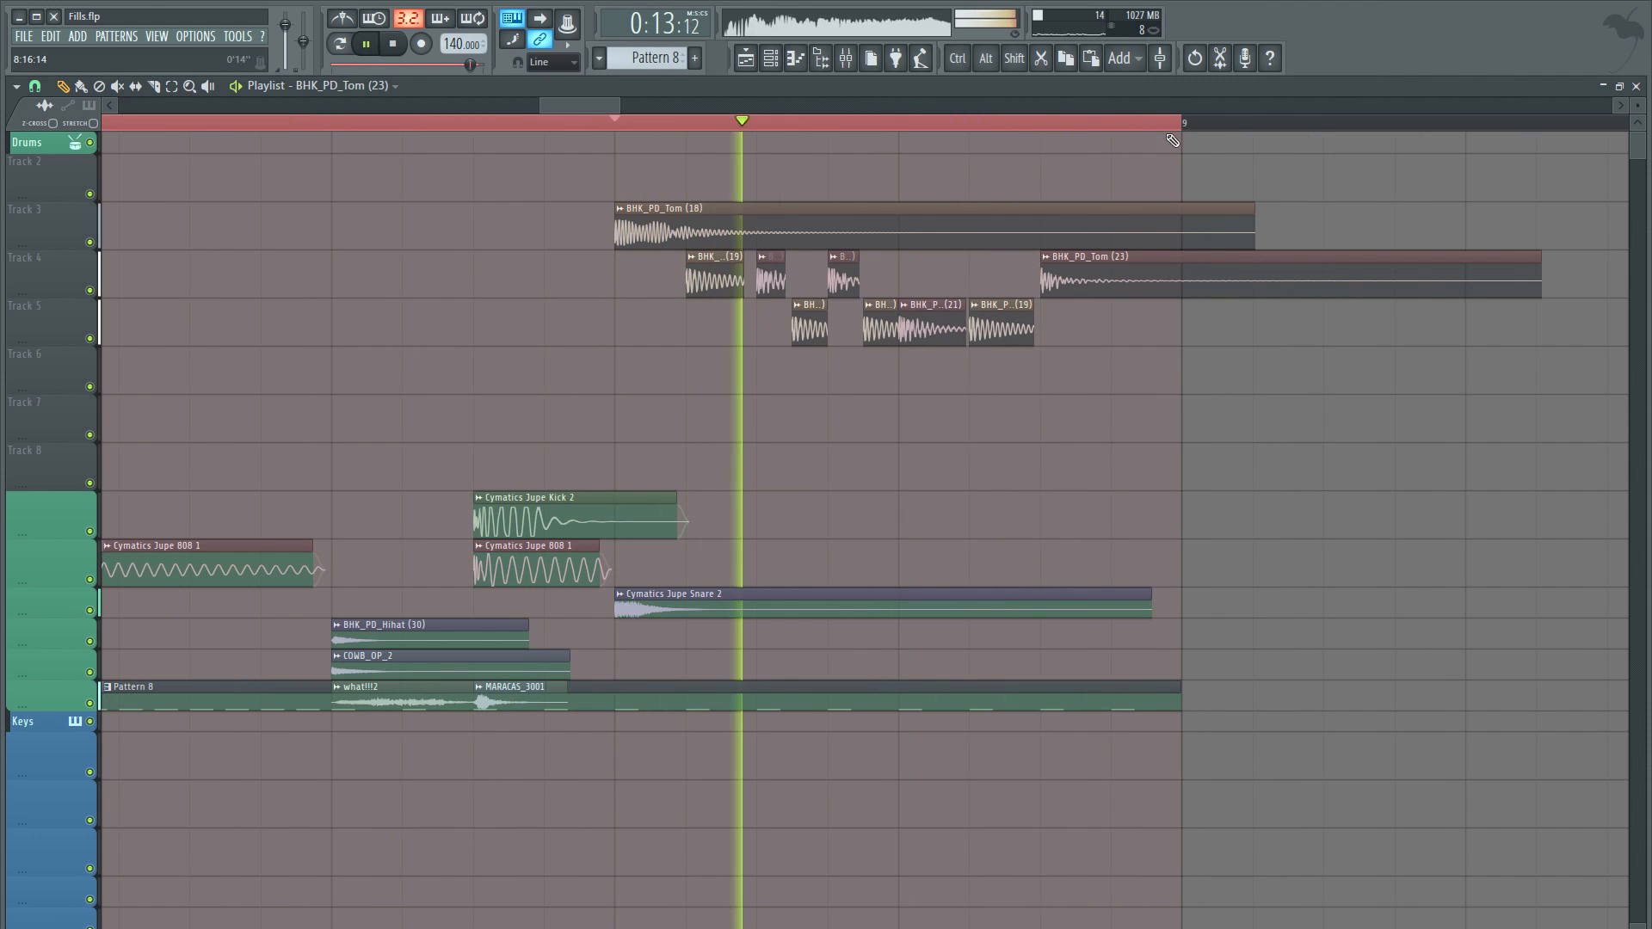
pyautogui.press('space')
pyautogui.moveTo(1539, 275); pyautogui.dragTo(1181, 275)
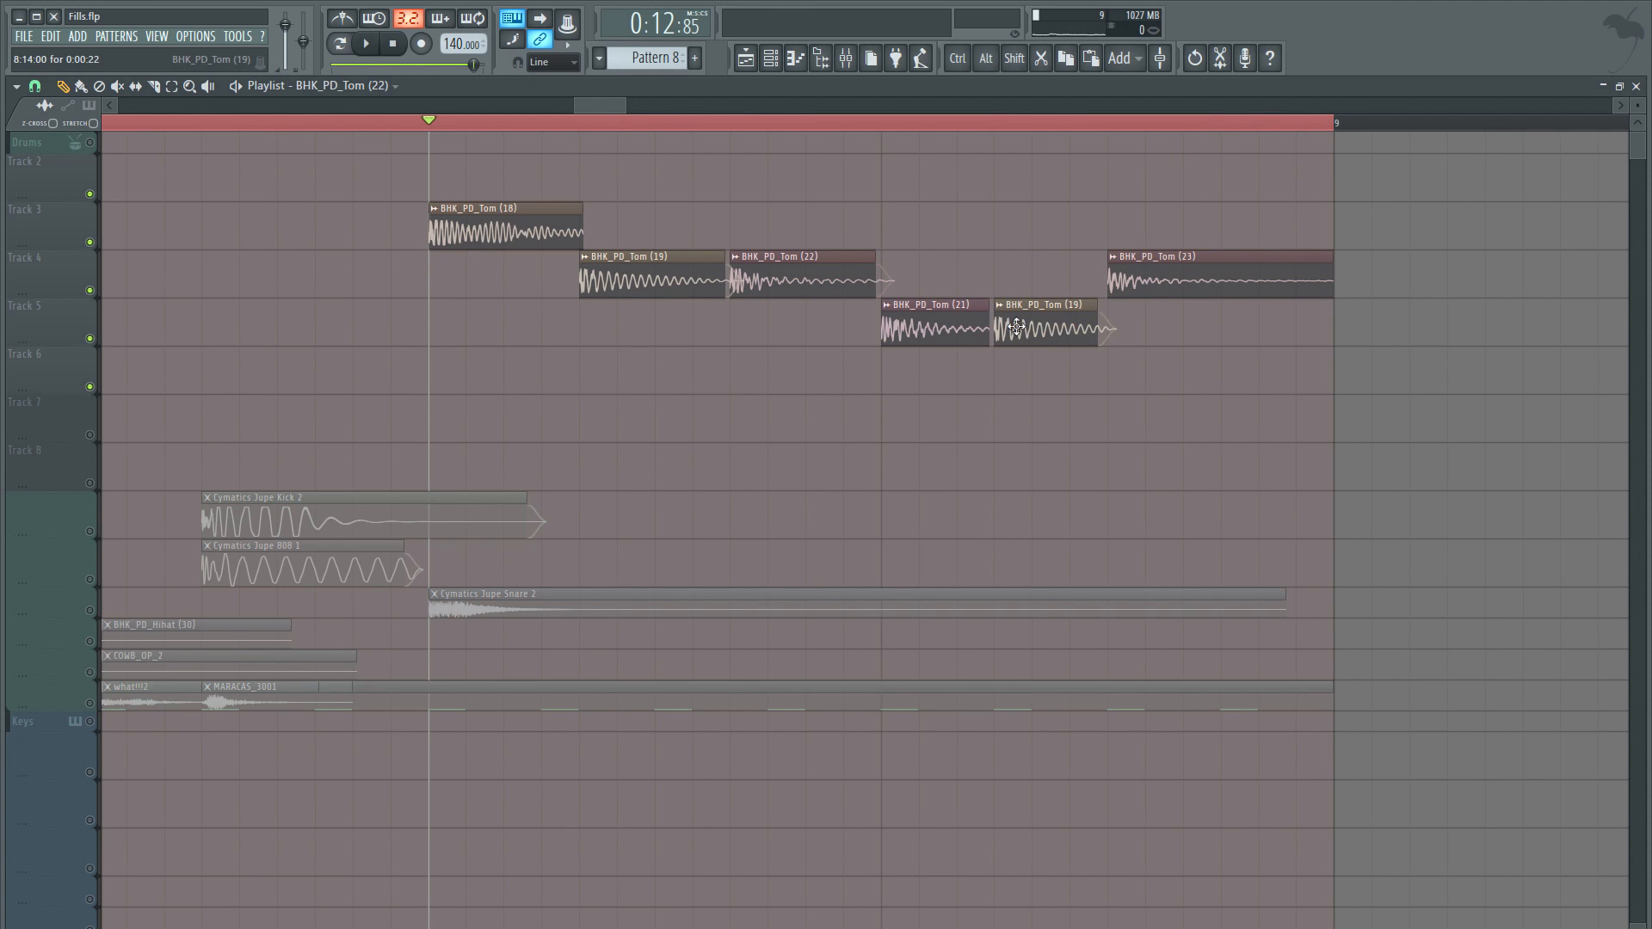
# Replace the BHK_PD_Tom (19) clip at 8:14 on Track 5 with one at 8:14:08, directly after the lengthened BHK_PD_Tom (21)
pyautogui.rightClick(1016, 325)
pyautogui.press('space')
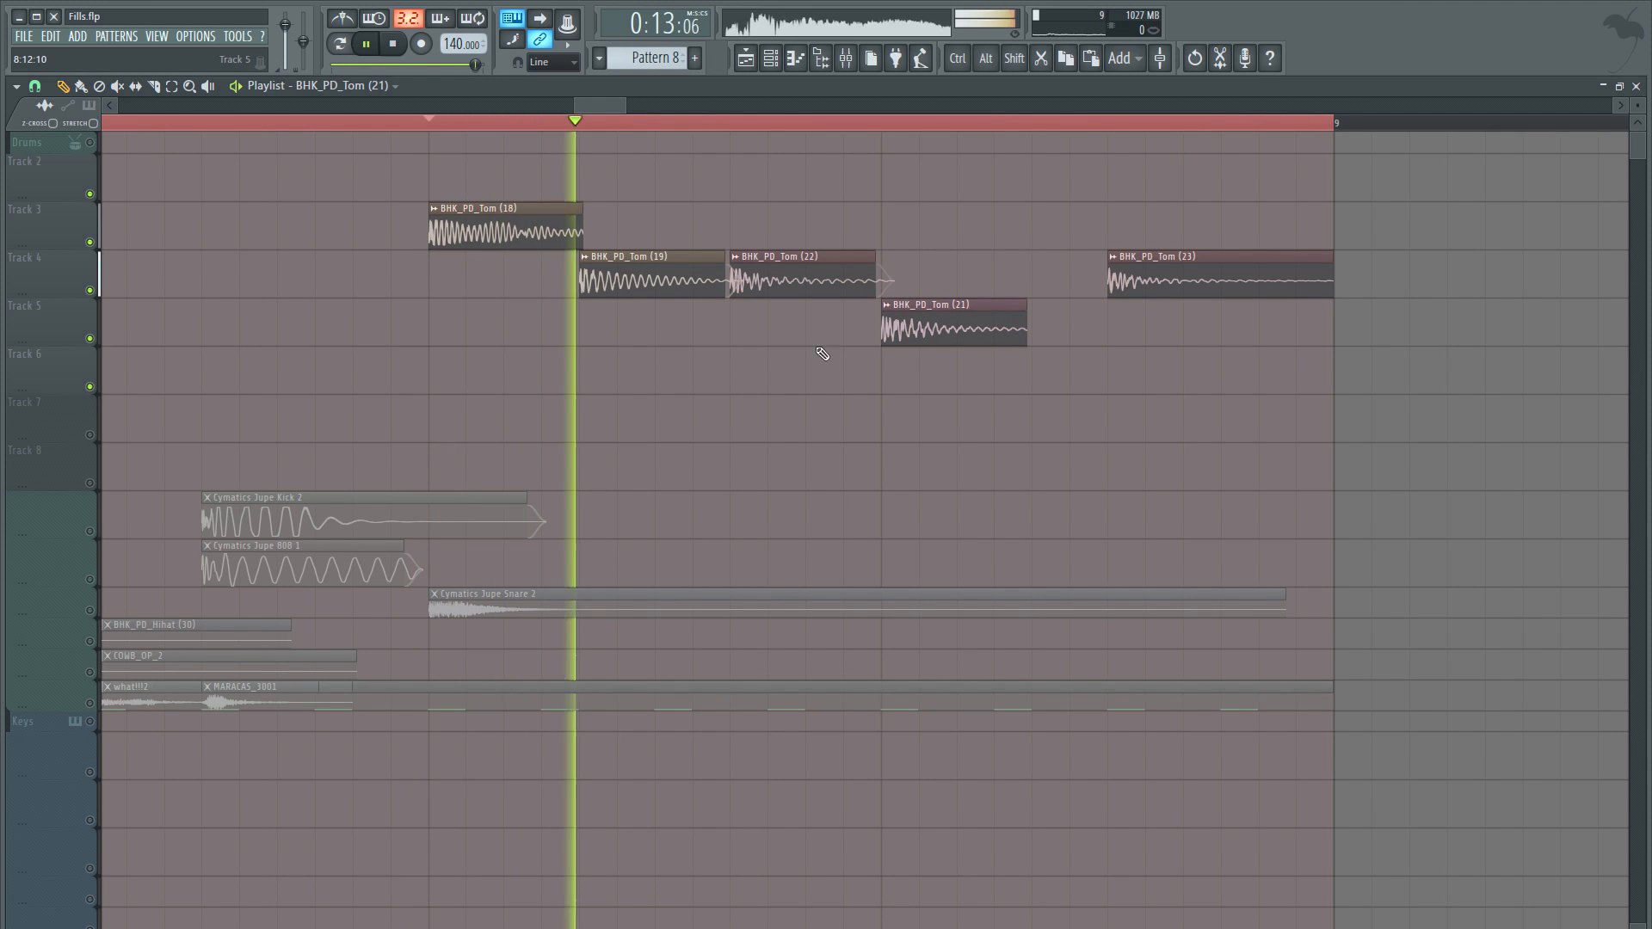
pyautogui.press('space')
pyautogui.click(689, 288)
pyautogui.press('space')
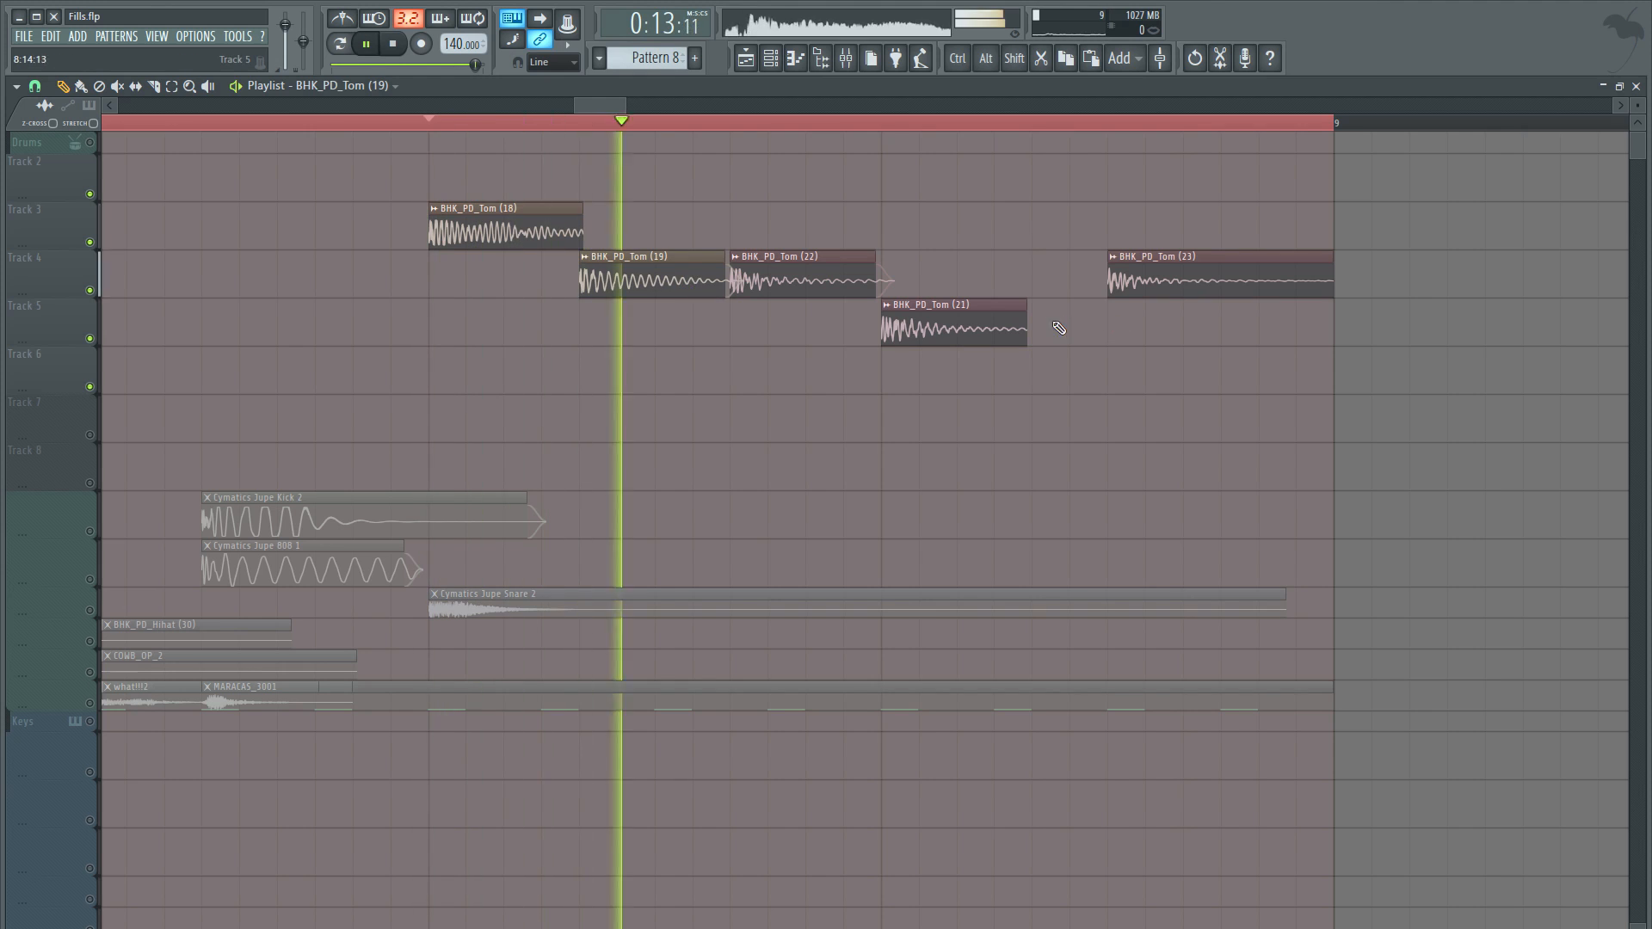
pyautogui.click(1054, 327)
pyautogui.press('space')
# Move BHK_PD_Tom (23) to 8:15:16 on Track 4 and play the fill
pyautogui.moveTo(1141, 274); pyautogui.dragTo(1216, 271)
pyautogui.press('space')
pyautogui.press('space')
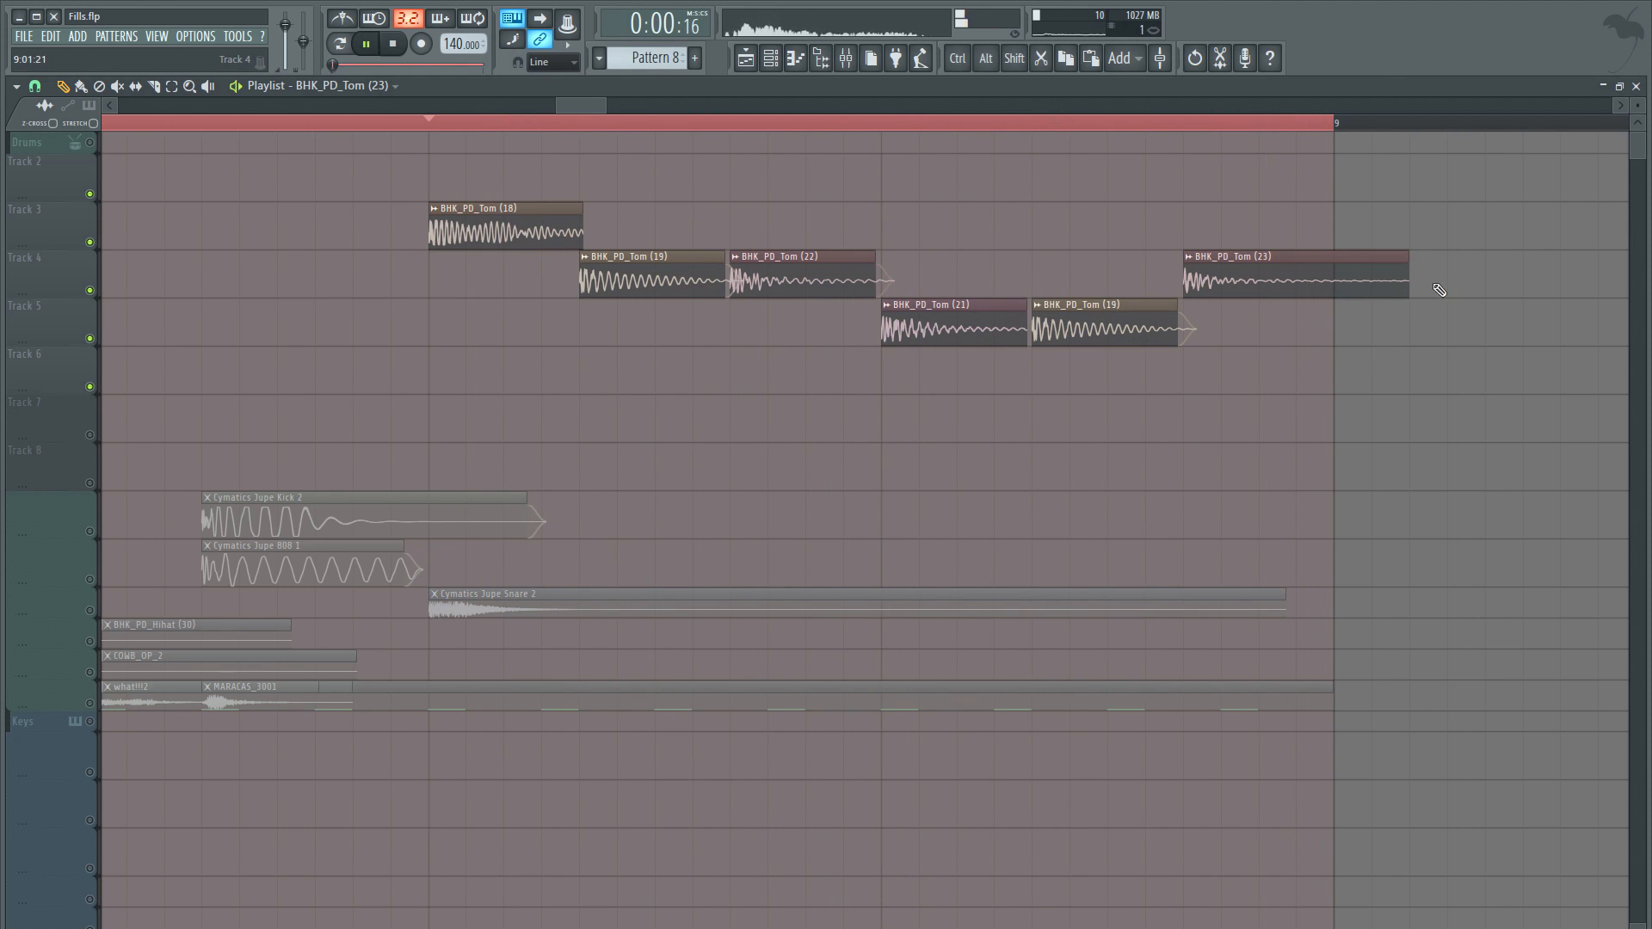
# Try shortening BHK_PD_Tom (23) to about half a step and repeating it at 8:16:08 on Track 4
pyautogui.press('space')
pyautogui.moveTo(1407, 273); pyautogui.dragTo(1208, 264)
pyautogui.press('space')
# Remove the second BHK_PD_Tom (23) hit, and lengthen the first to 0:01:03 while auditioning the fill
pyautogui.press('space')
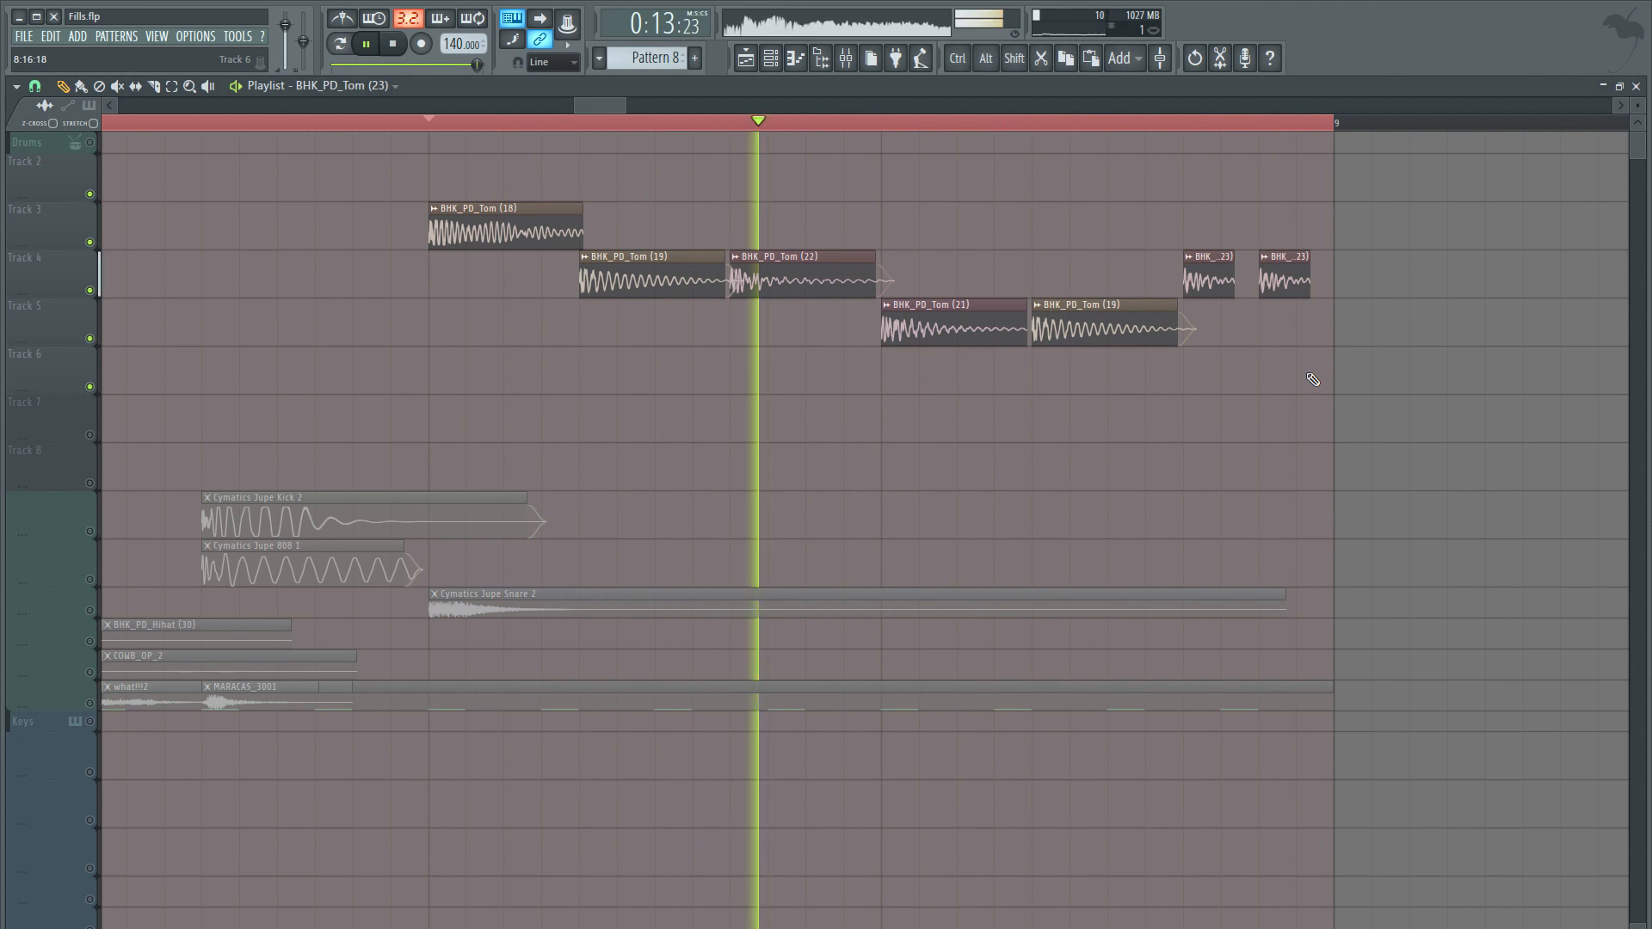
pyautogui.press('space')
pyautogui.press('space')
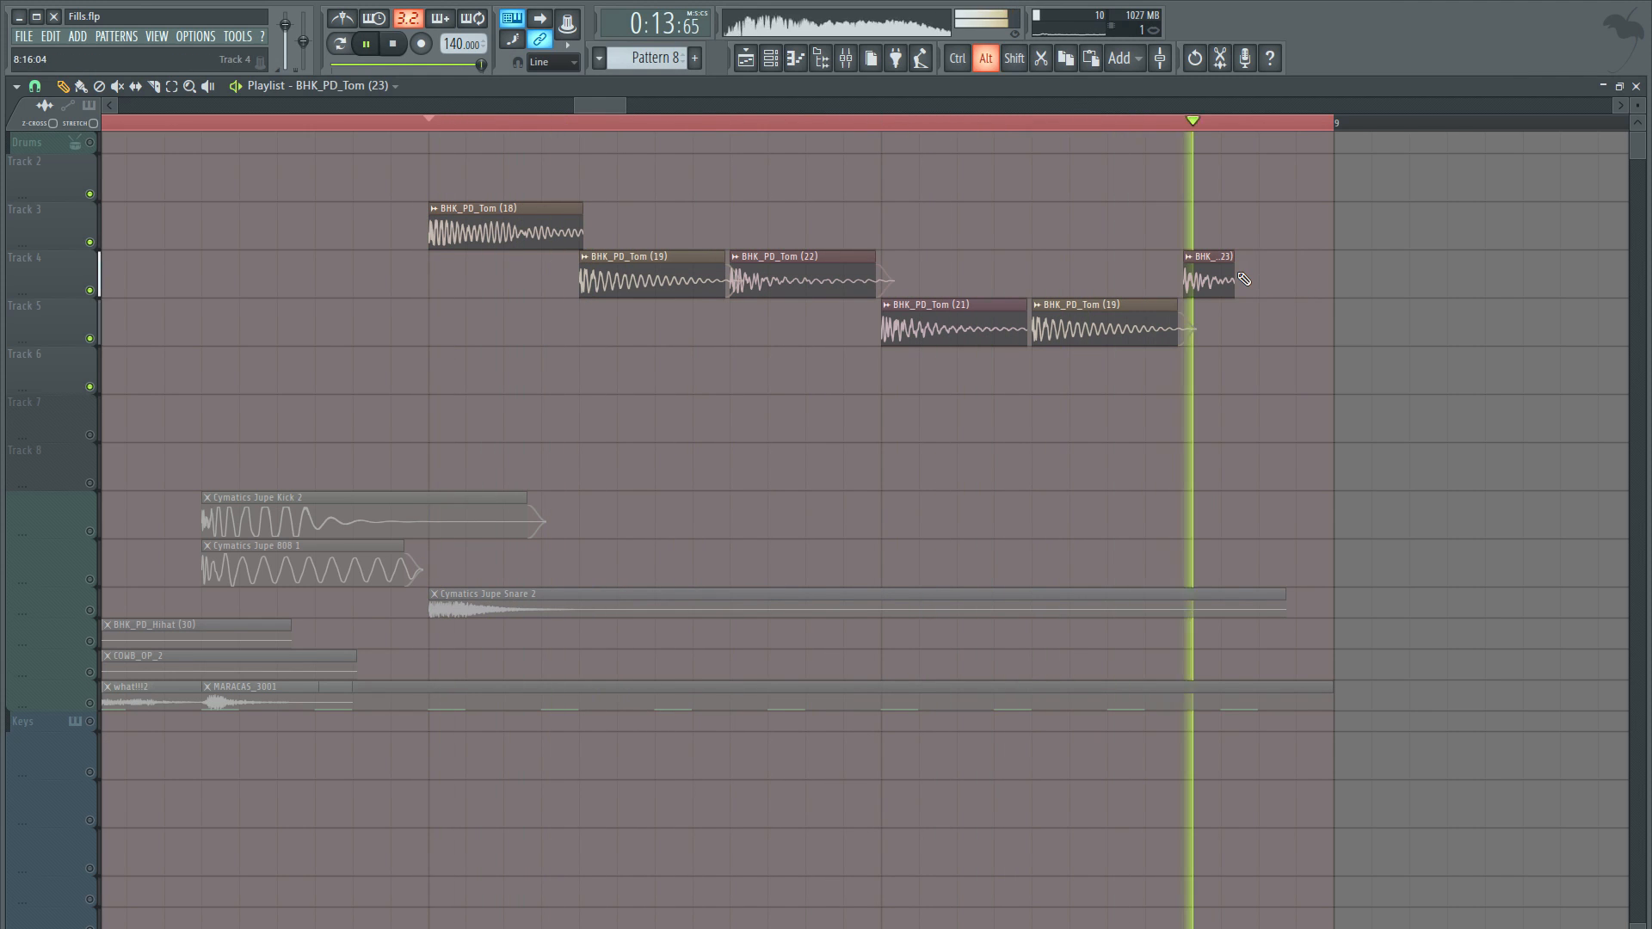
pyautogui.press('space')
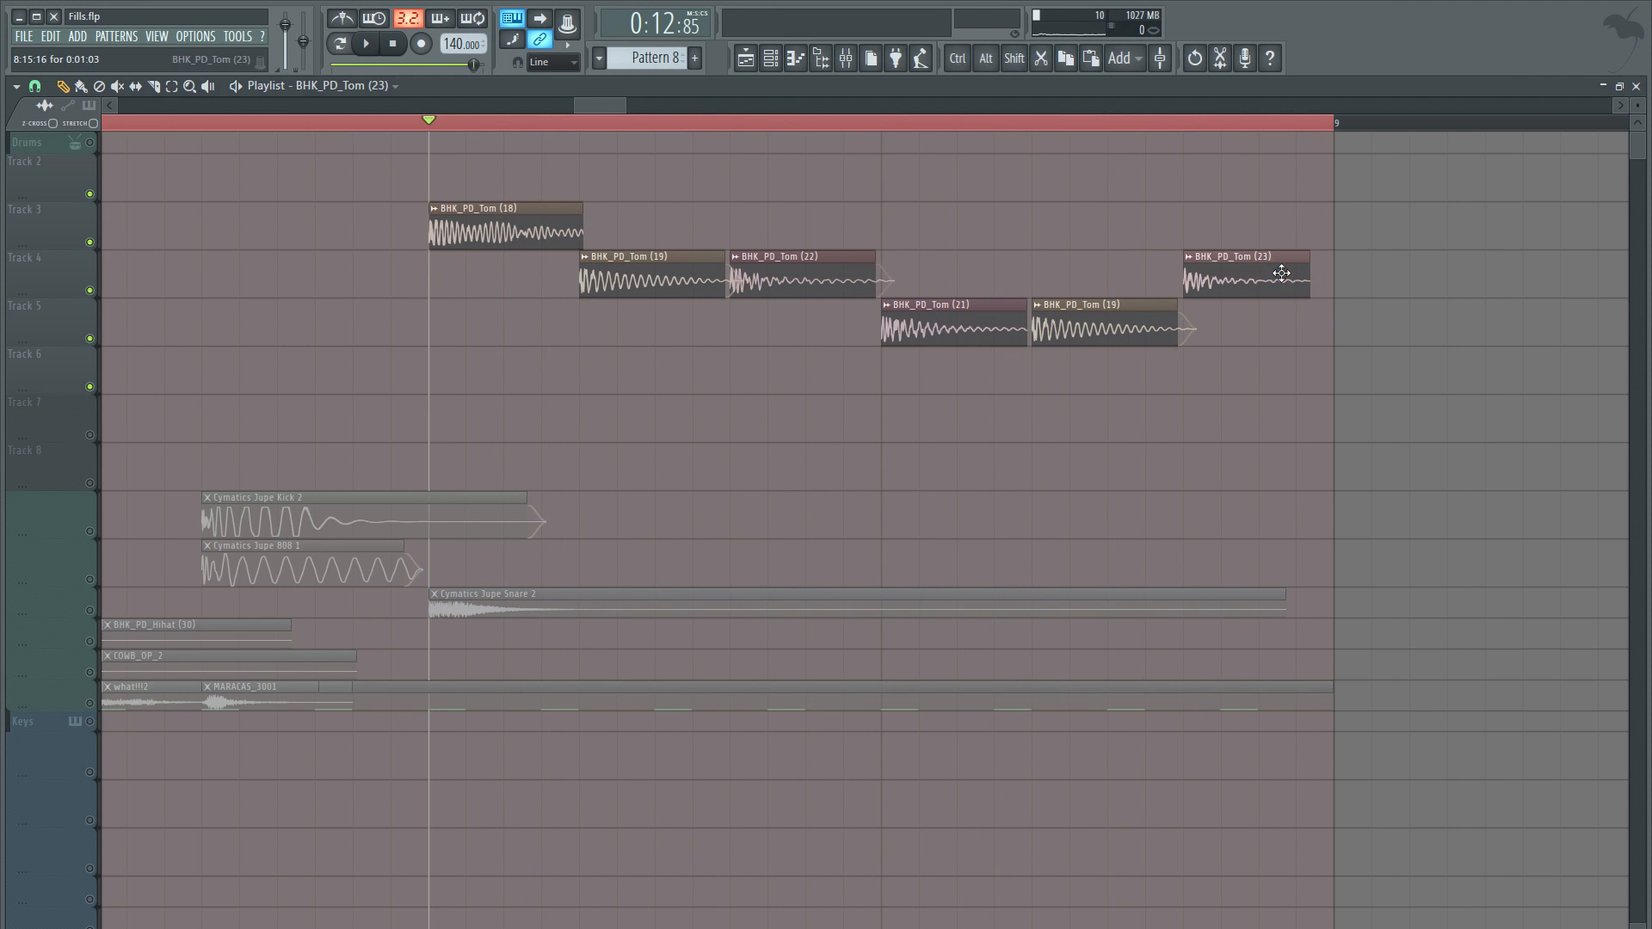
# Route the tom channels to mixer insert 14, and play the fill to check the signal
pyautogui.doubleClick(1281, 273)
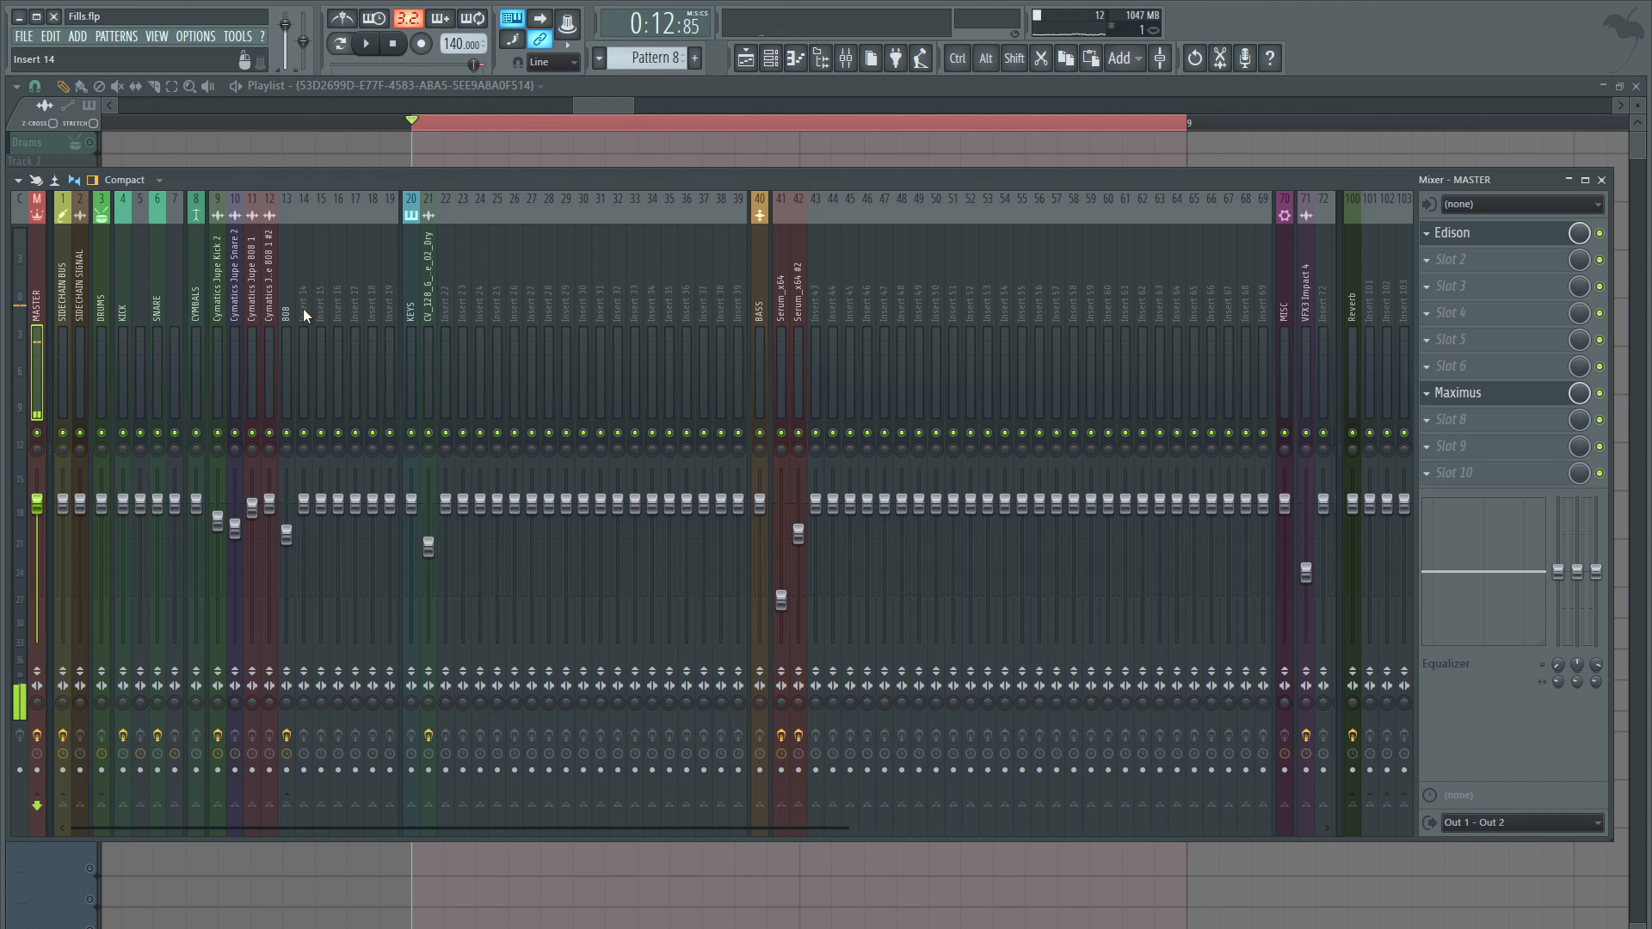
pyautogui.click(303, 308)
pyautogui.hotkey('ctrl', 'l')
pyautogui.press('space')
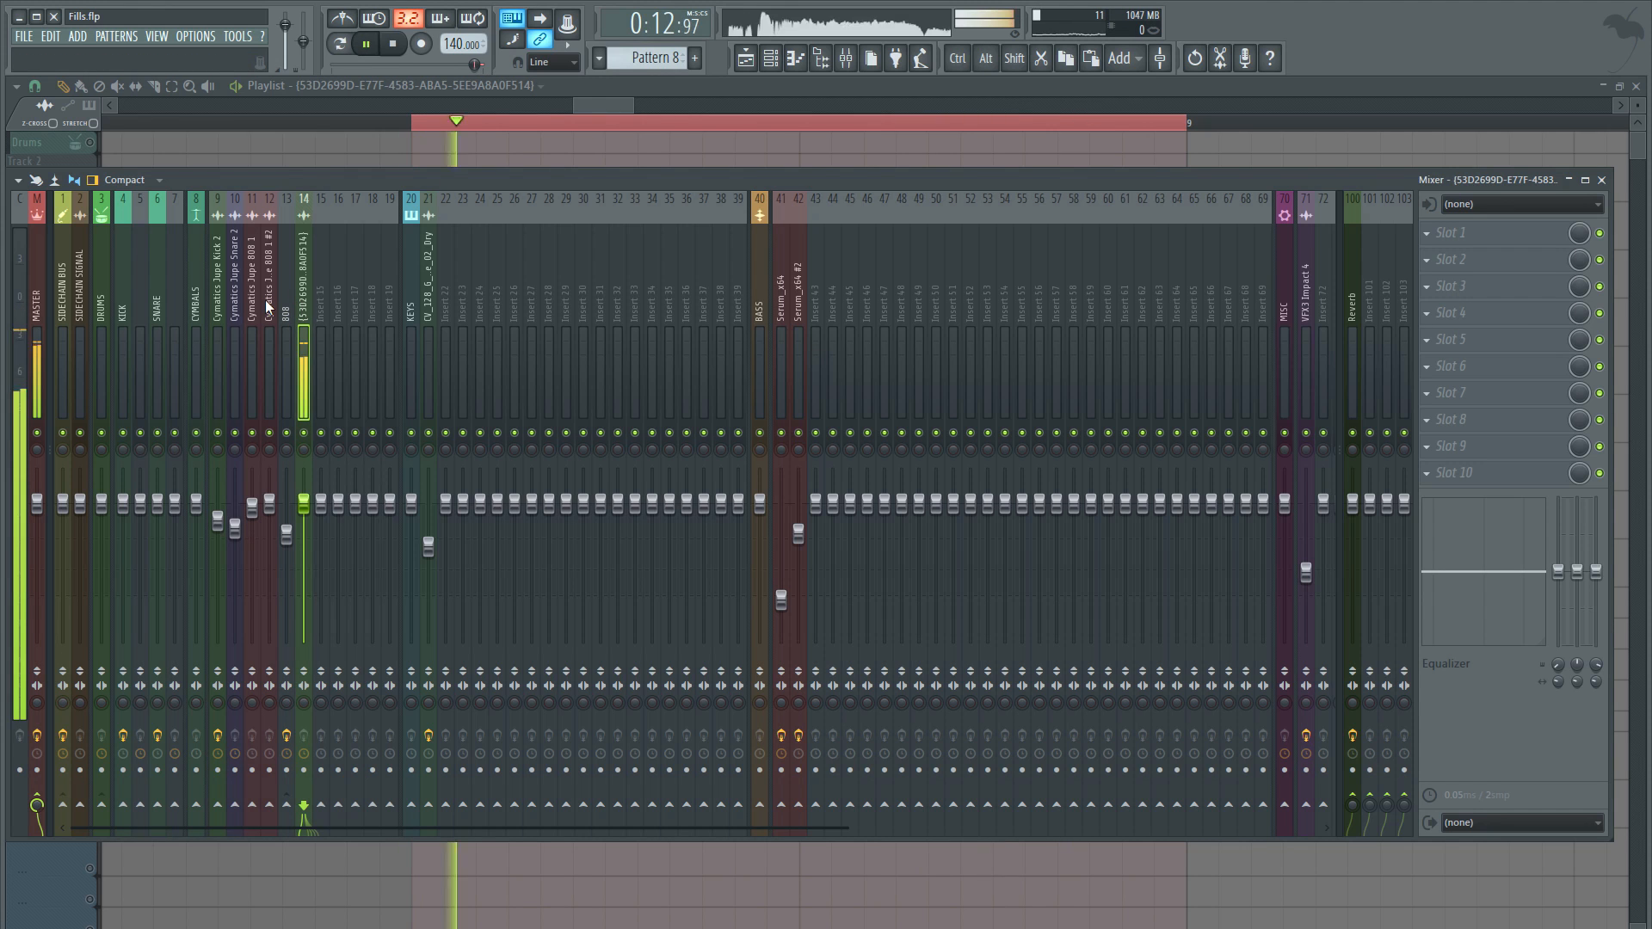
pyautogui.press('space')
pyautogui.click(37, 297)
pyautogui.click(1426, 234)
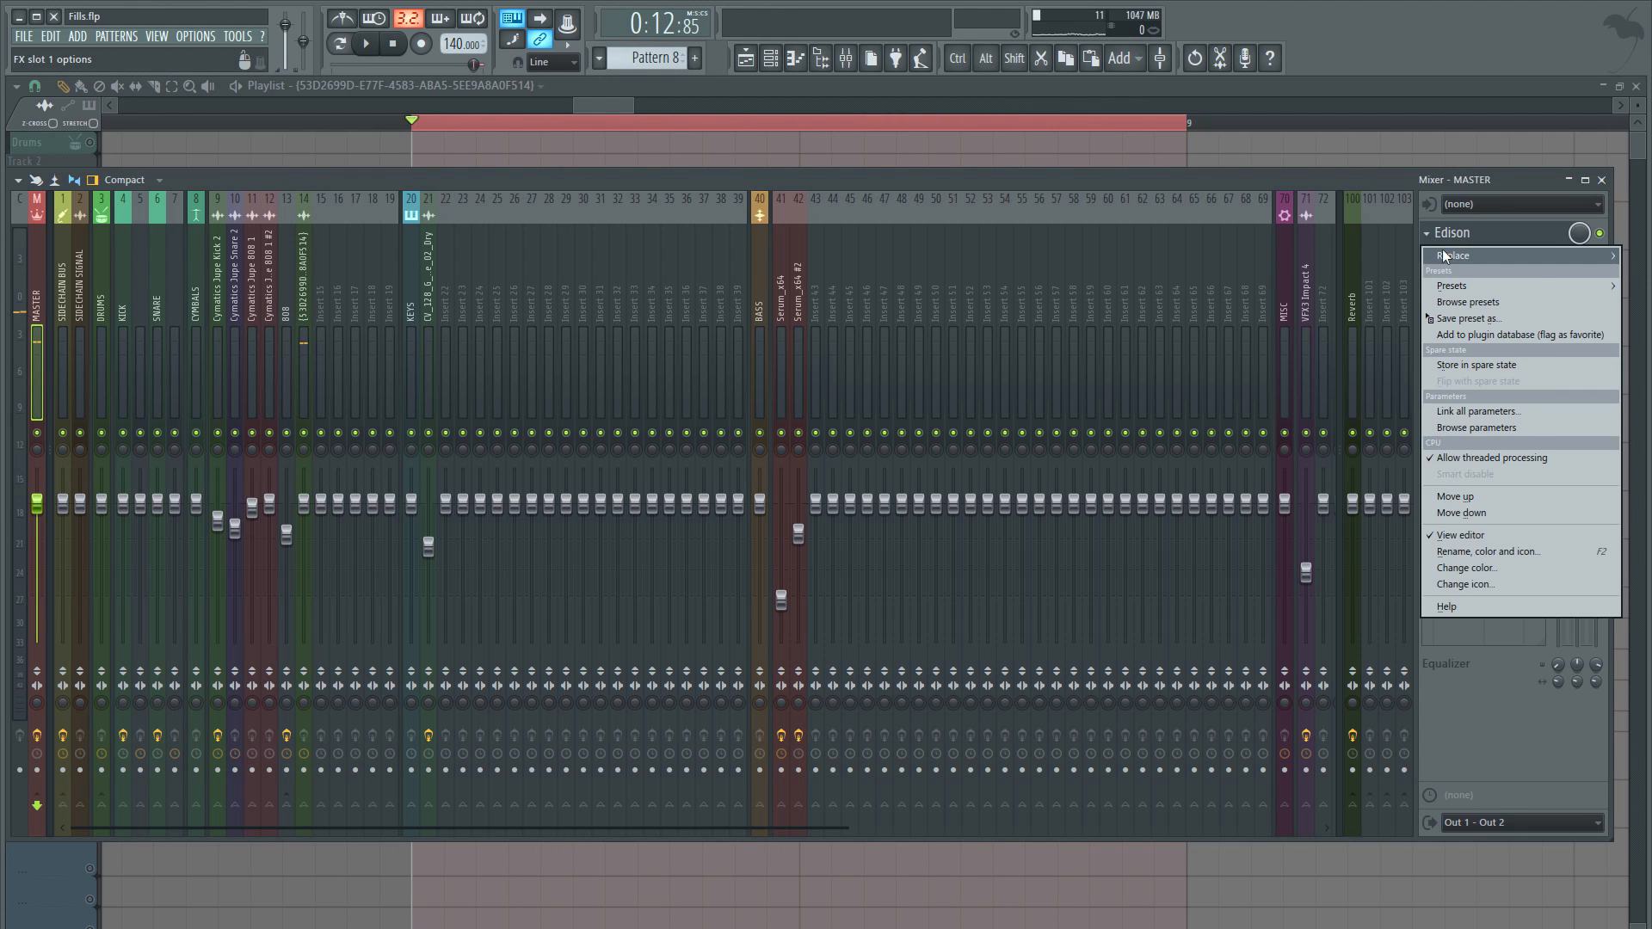
pyautogui.moveTo(1459, 255)
pyautogui.click(1137, 46)
# Load Fruity Reeverb 2 in the first effect slot of mixer insert 14
pyautogui.press('space')
pyautogui.click(312, 287)
pyautogui.press('space')
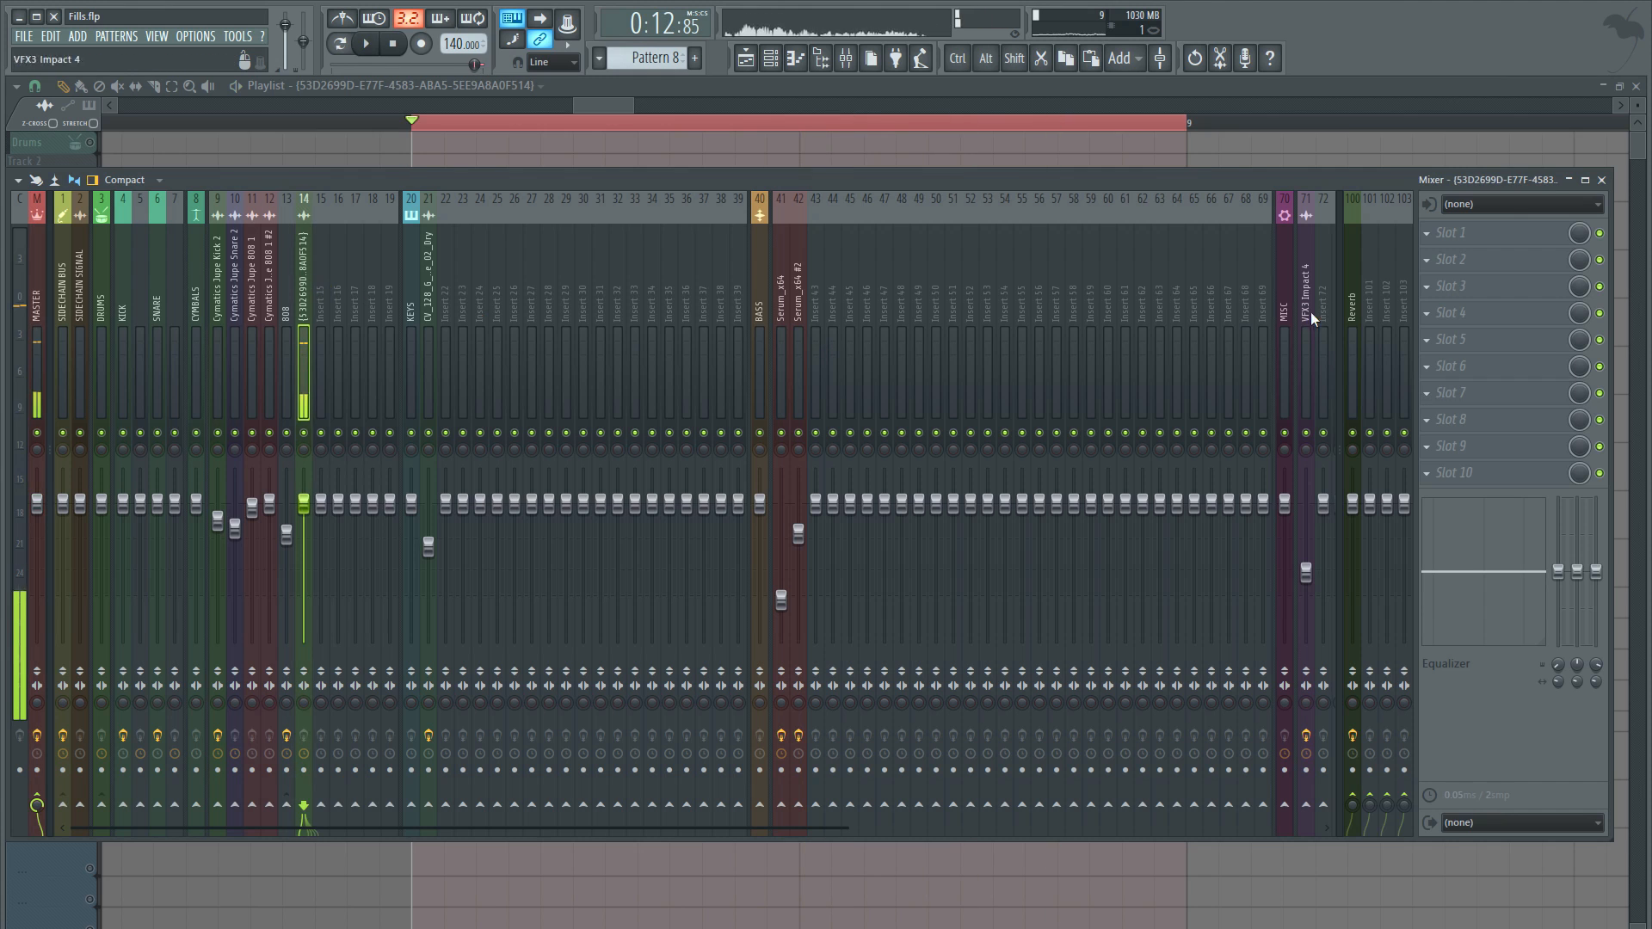
pyautogui.click(1467, 234)
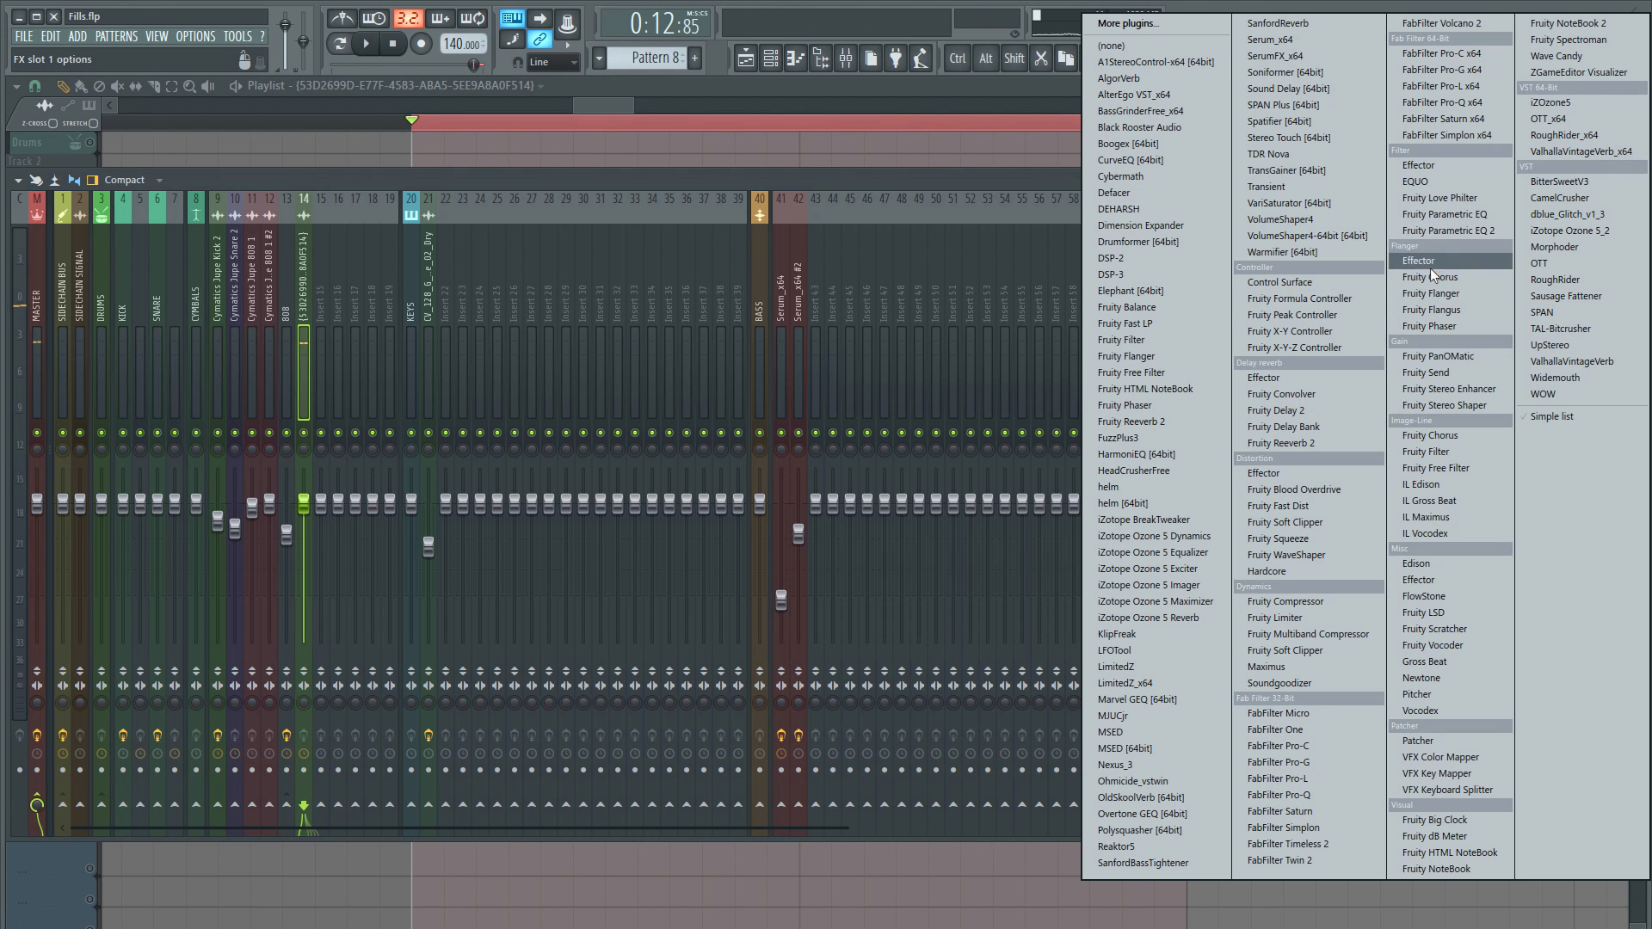
pyautogui.click(1279, 443)
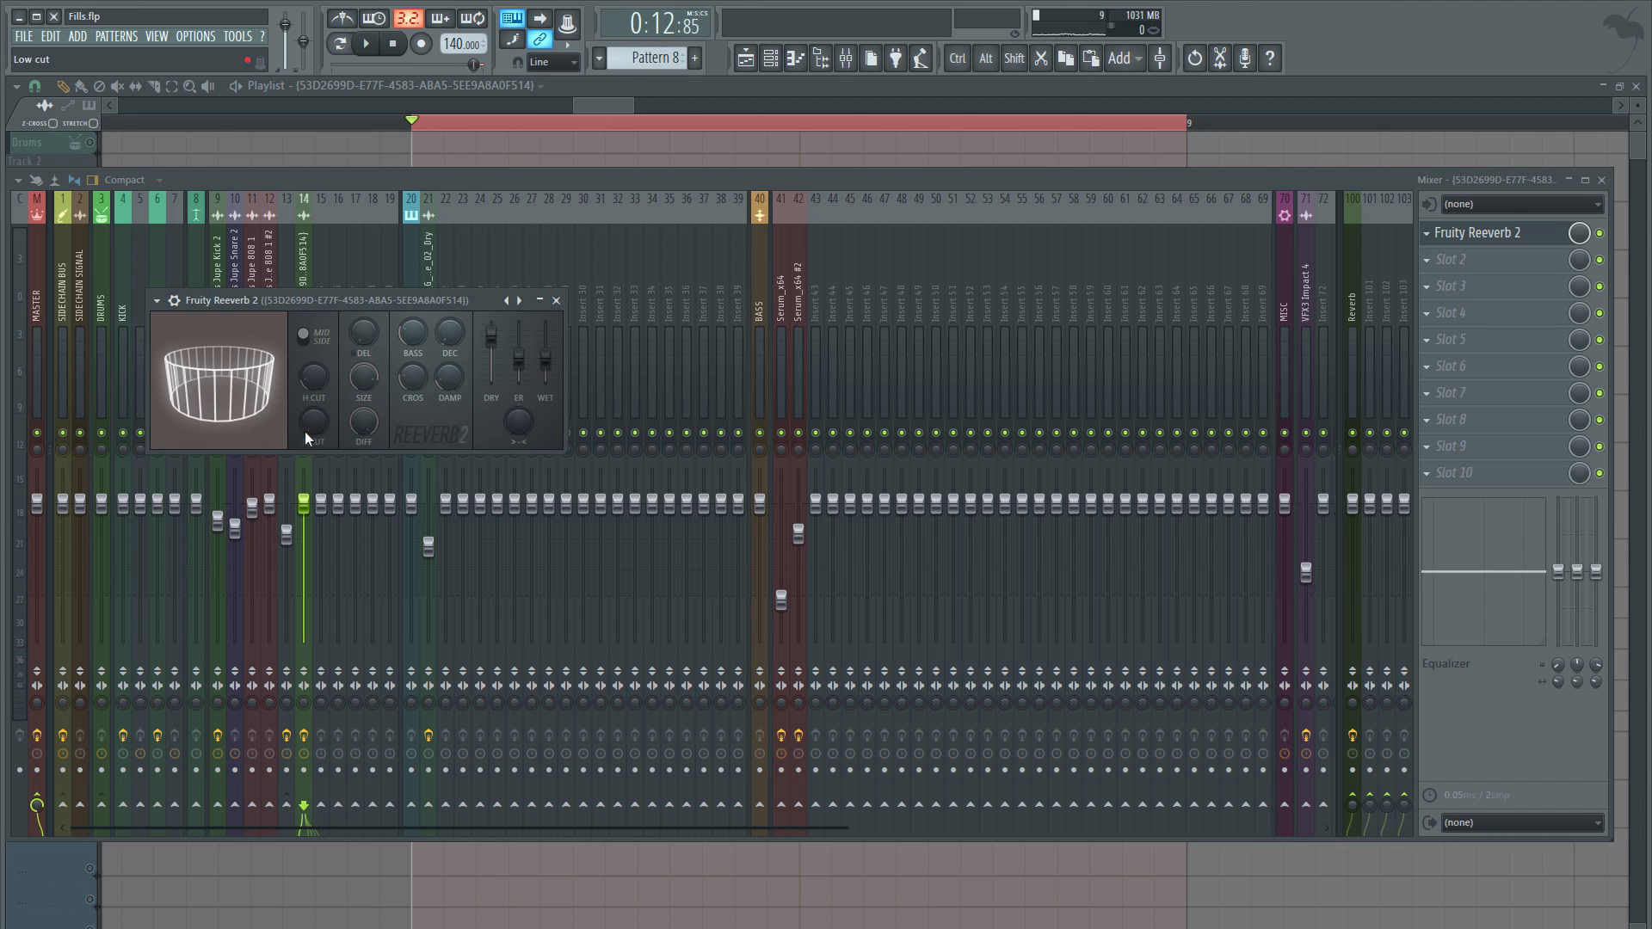
# Play the fill and lower the wet level of Fruity Reeverb 2 slightly
pyautogui.press('space')
pyautogui.moveTo(545, 359); pyautogui.dragTo(548, 353)
pyautogui.moveTo(545, 352); pyautogui.dragTo(545, 372)
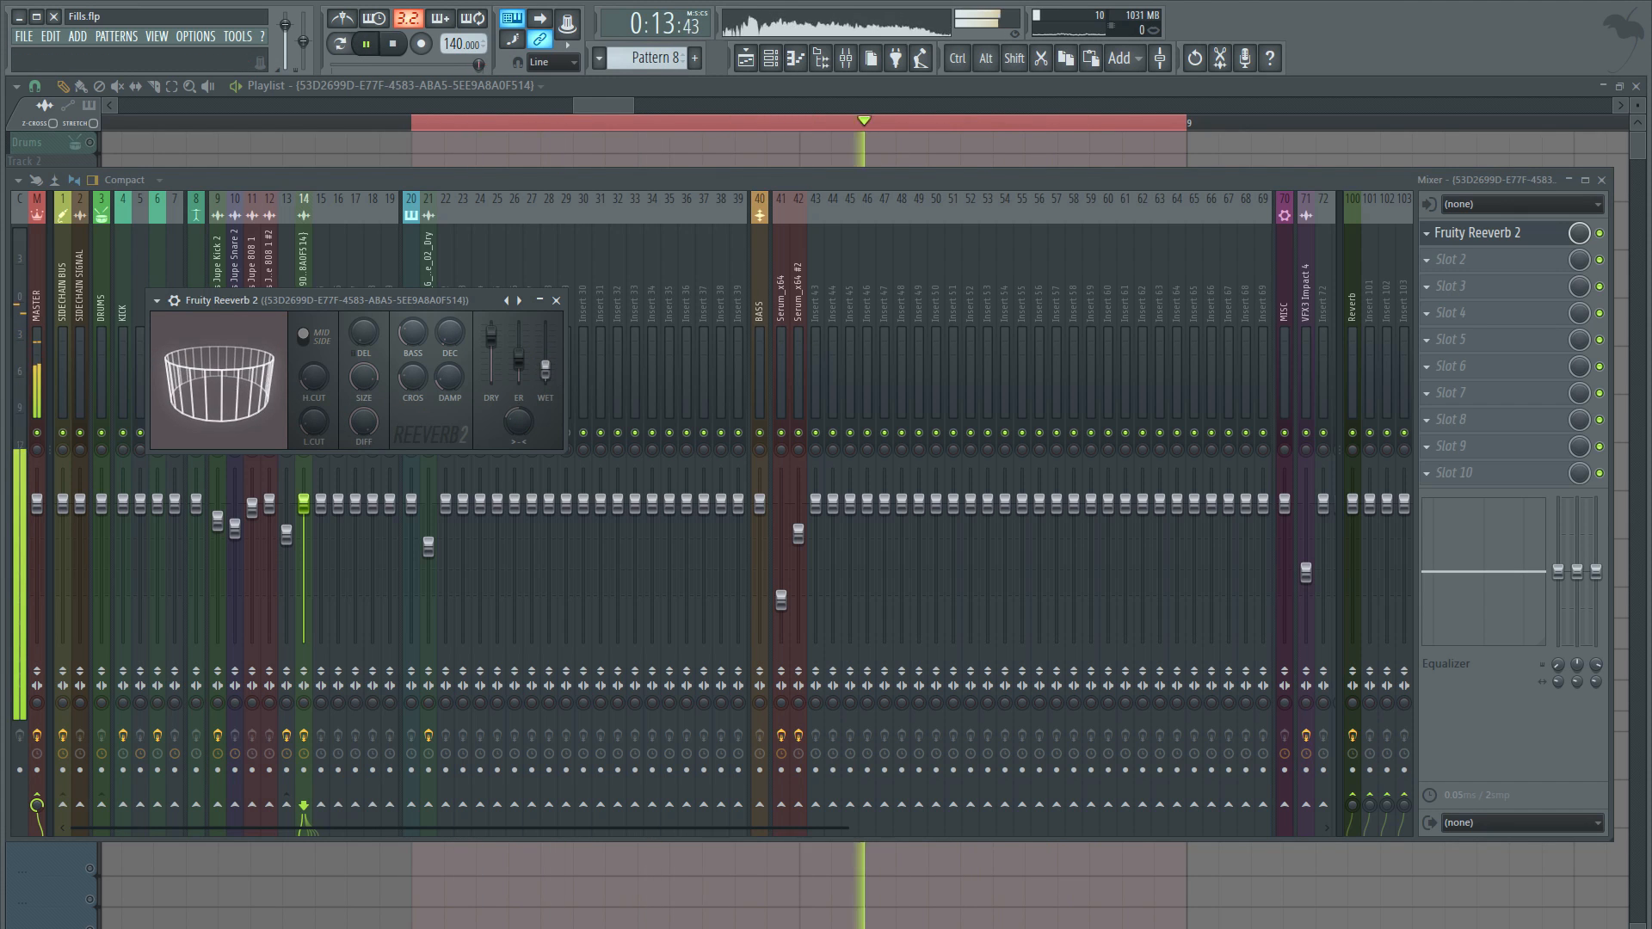
# Return to the playlist, unsolo Track 3 and play the fill together with the full drum loop
pyautogui.click(1320, 158)
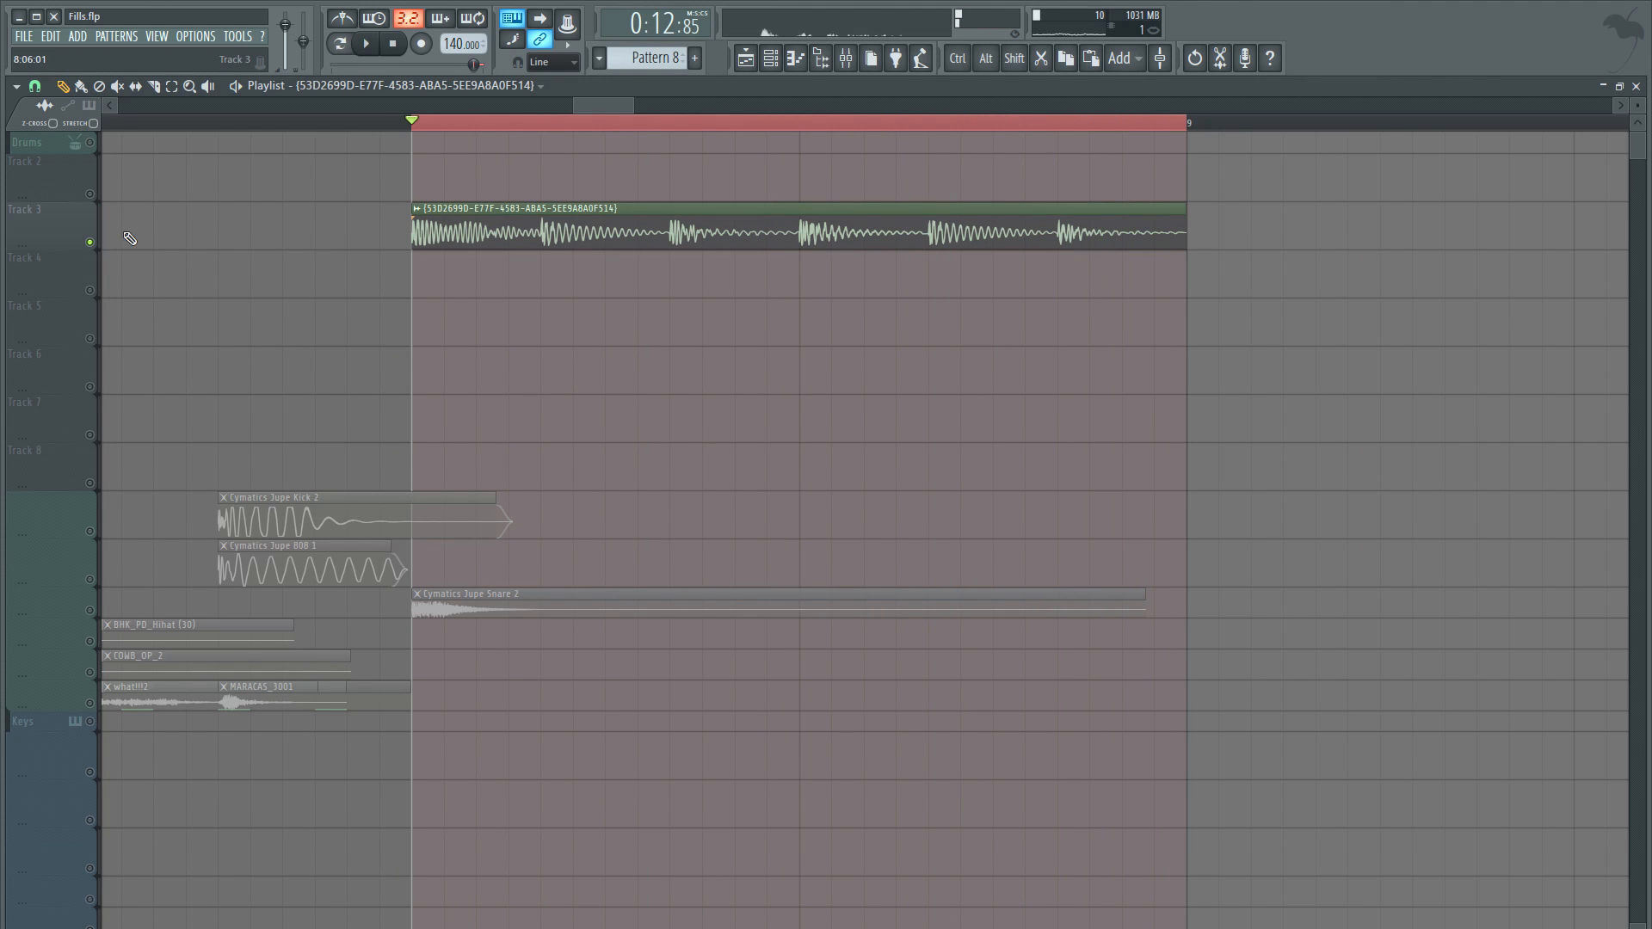
pyautogui.rightClick(92, 242)
pyautogui.scroll(-1, 419, 122)
pyautogui.scroll(-1, 420, 126)
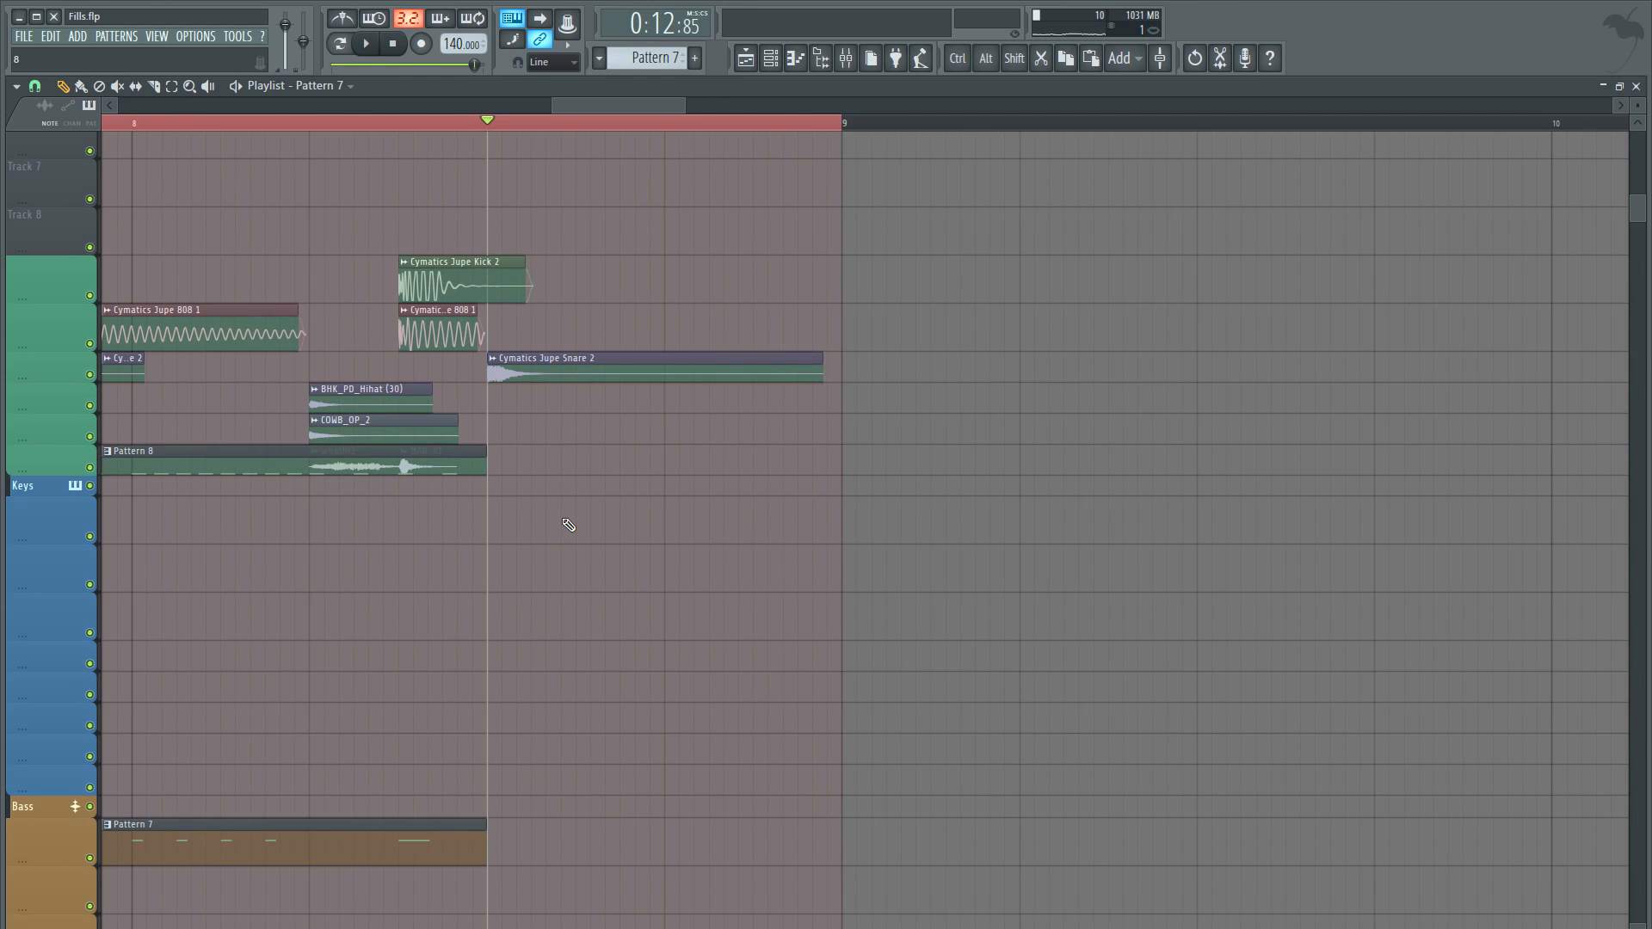
pyautogui.scroll(2, 509, 125)
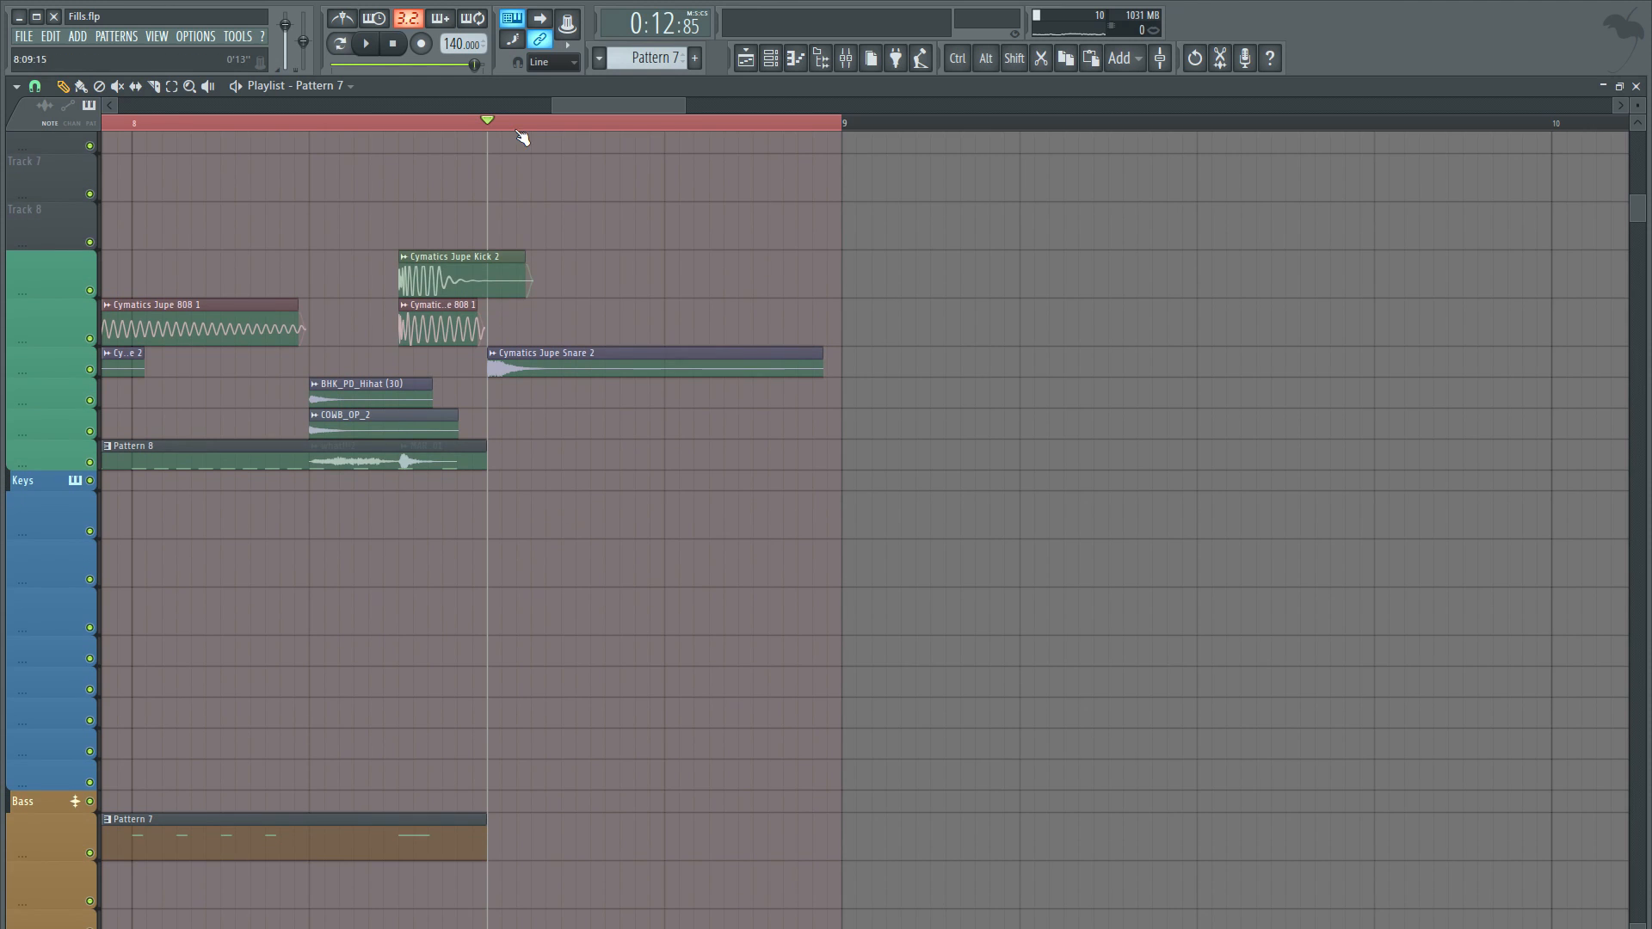
# Add another Cymatics Jupe Kick 2 hit on the kick track and position it at 8:11:00, auditioning the placement
pyautogui.rightClick(410, 275)
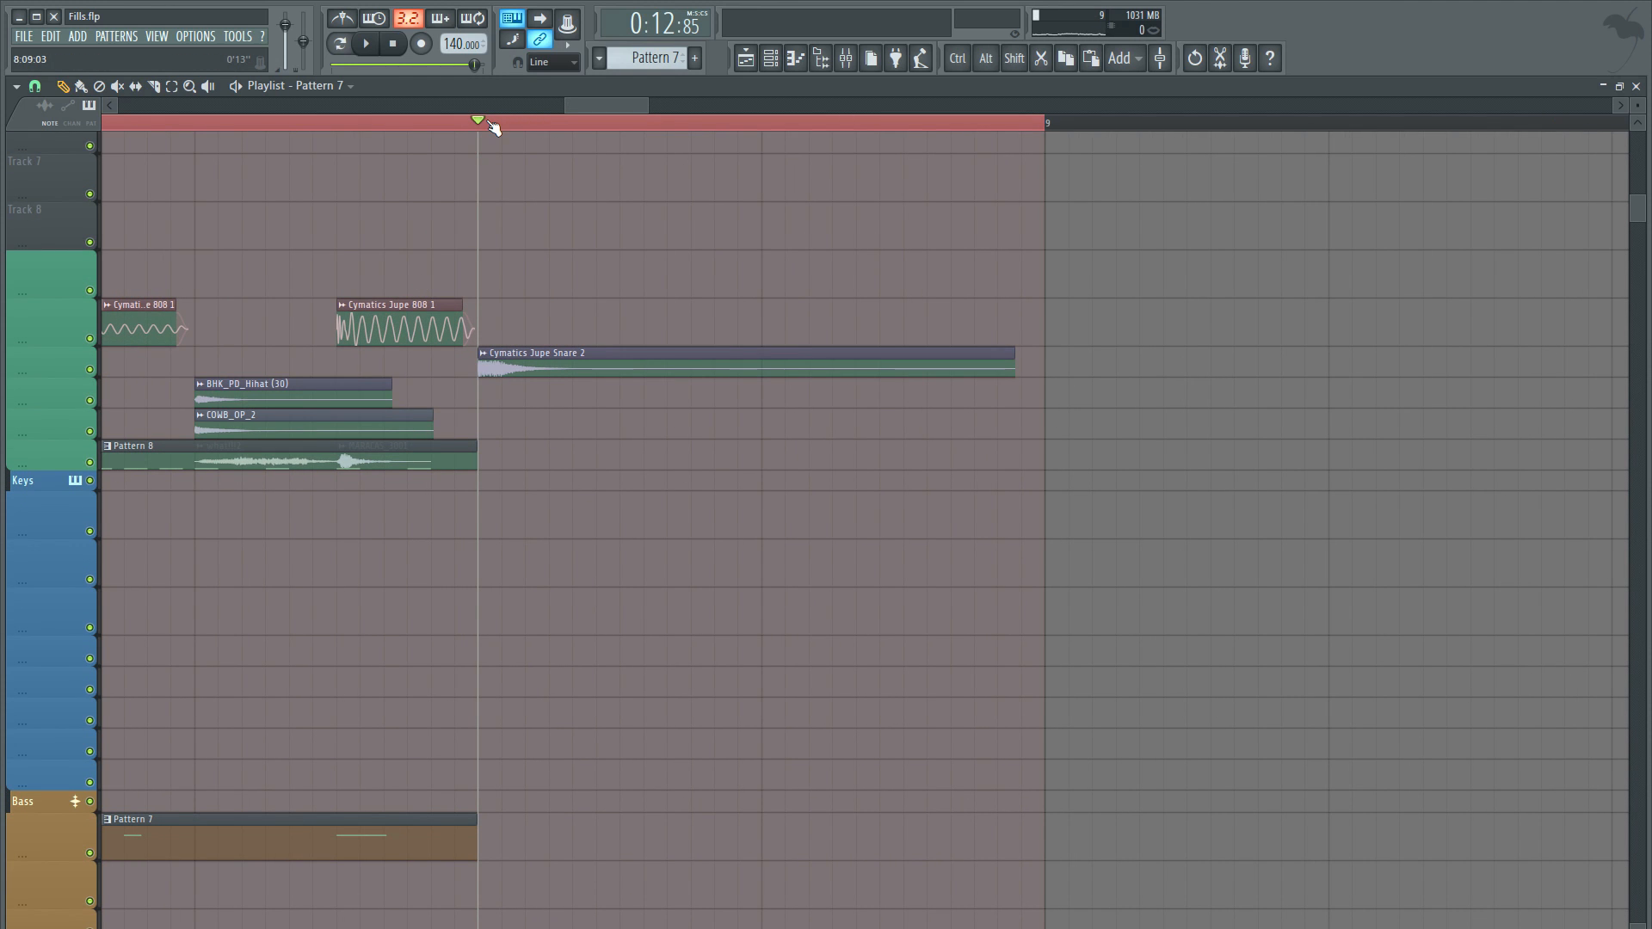
pyautogui.hotkey('ctrl', 'z')
pyautogui.click(472, 279)
pyautogui.click(576, 280)
pyautogui.press('space')
pyautogui.press('space')
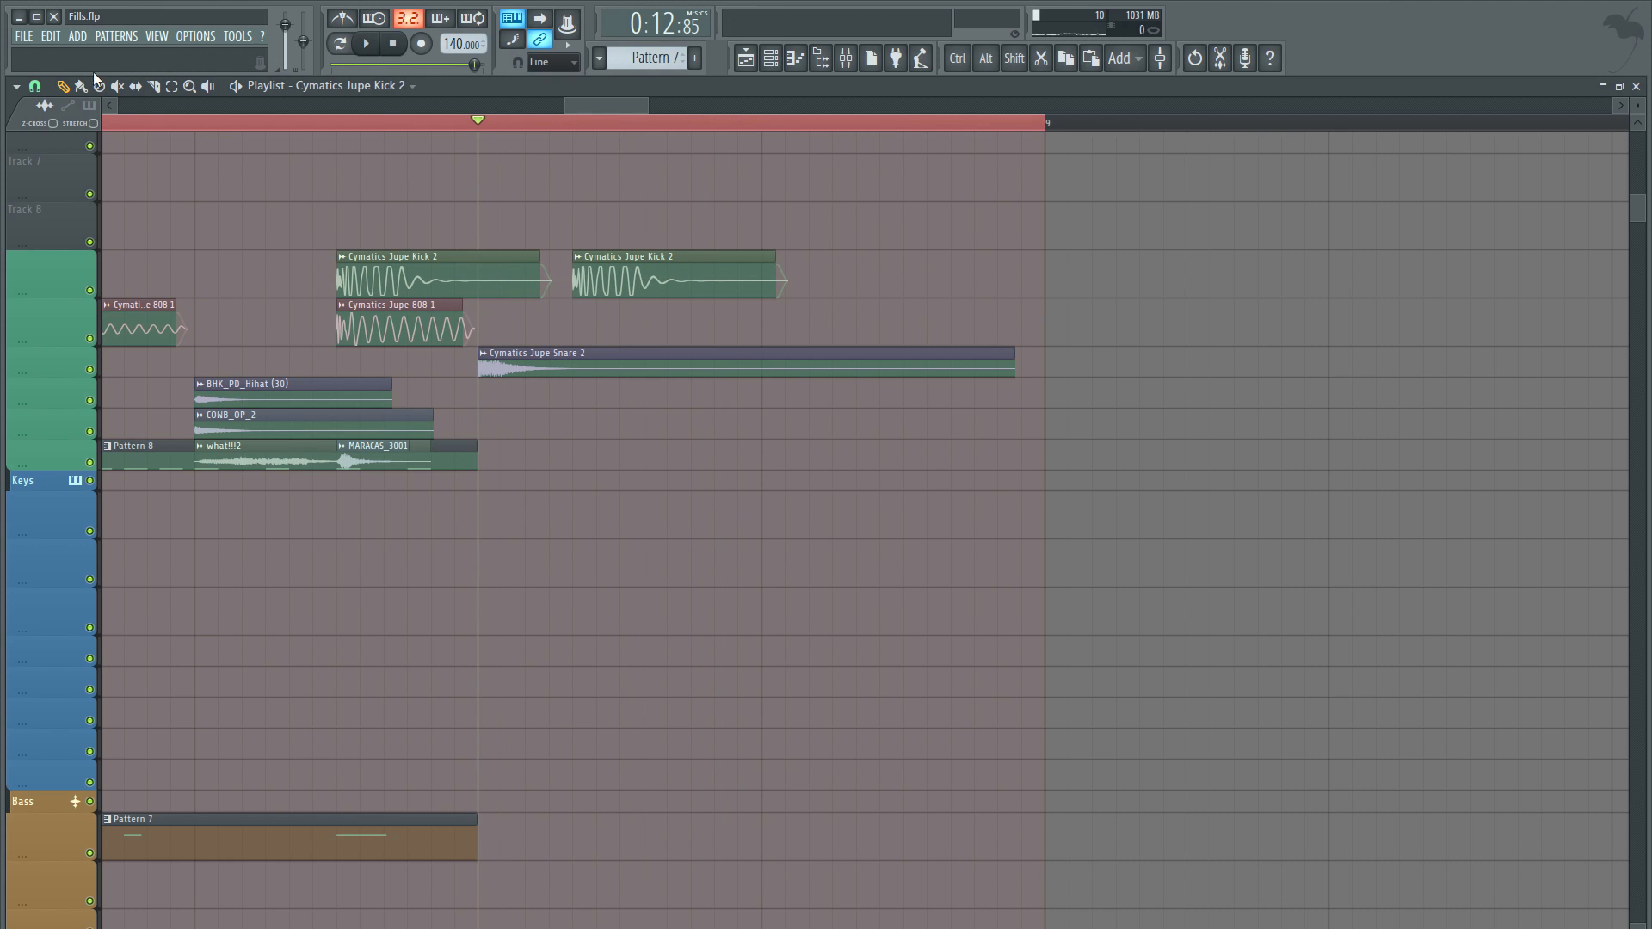
pyautogui.click(37, 87)
pyautogui.click(41, 109)
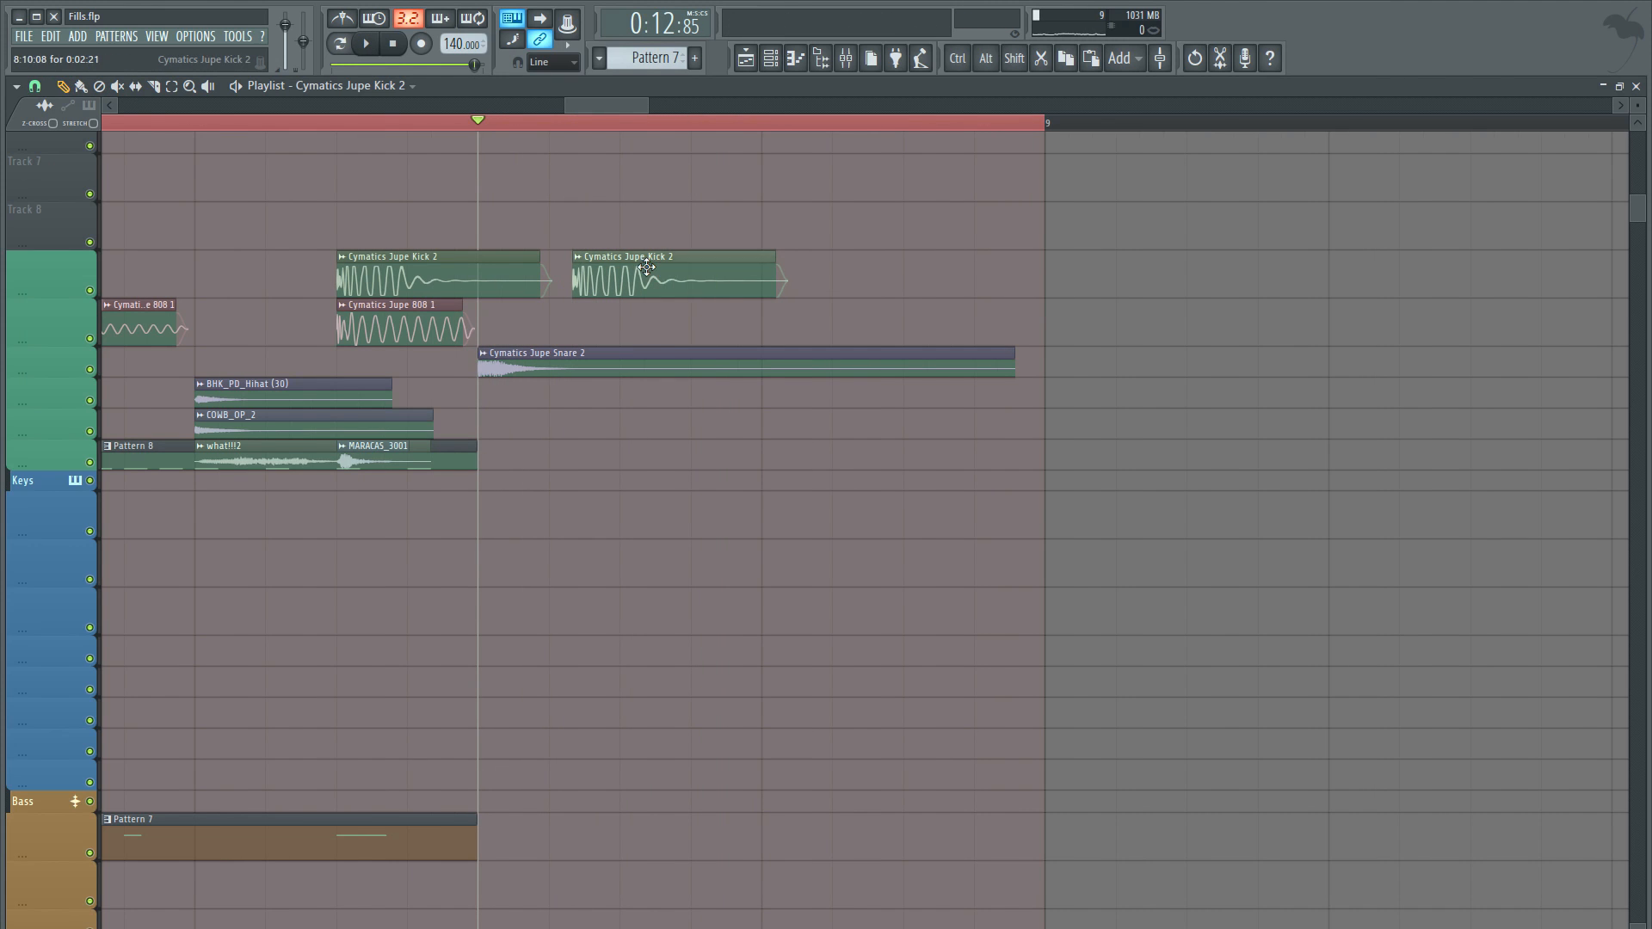
pyautogui.moveTo(646, 268); pyautogui.dragTo(693, 270)
pyautogui.press('space')
# Shorten the kick at 8:11:00 to about one step and repeat it at 8:12:00
pyautogui.press('space')
pyautogui.moveTo(821, 274); pyautogui.dragTo(693, 273)
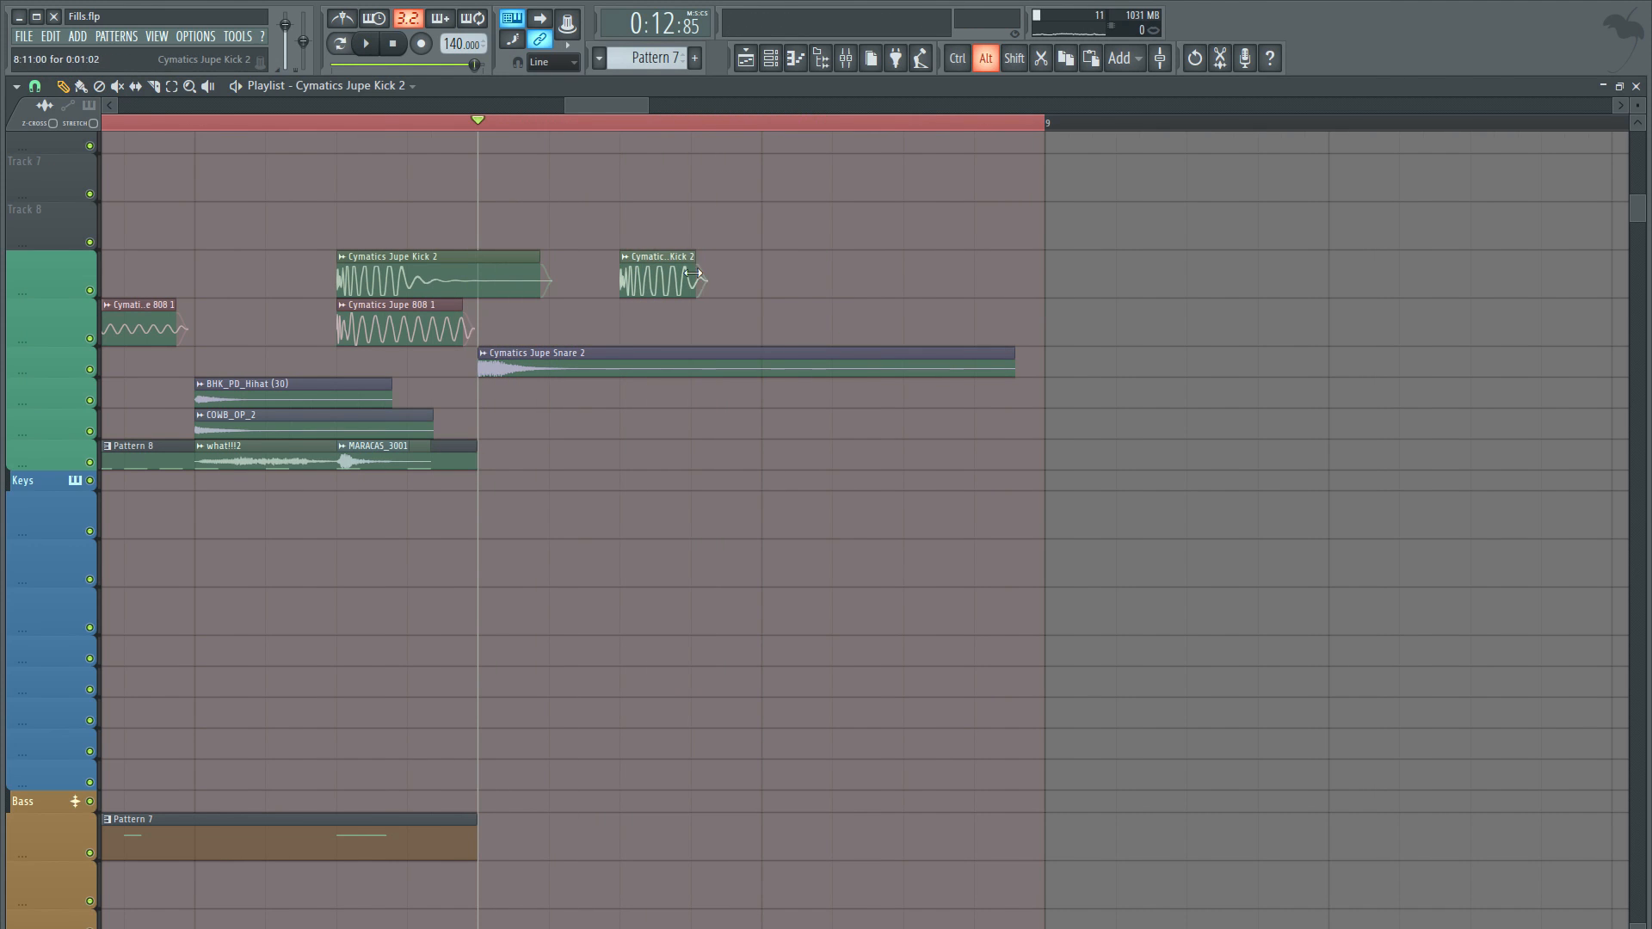
pyautogui.click(699, 275)
# Add a Cymatics Jupe Snare 2 hit on the 808 track and position it at 8:15:00 during playback
pyautogui.press('space')
pyautogui.press('space')
pyautogui.click(686, 362)
pyautogui.press('space')
pyautogui.click(774, 323)
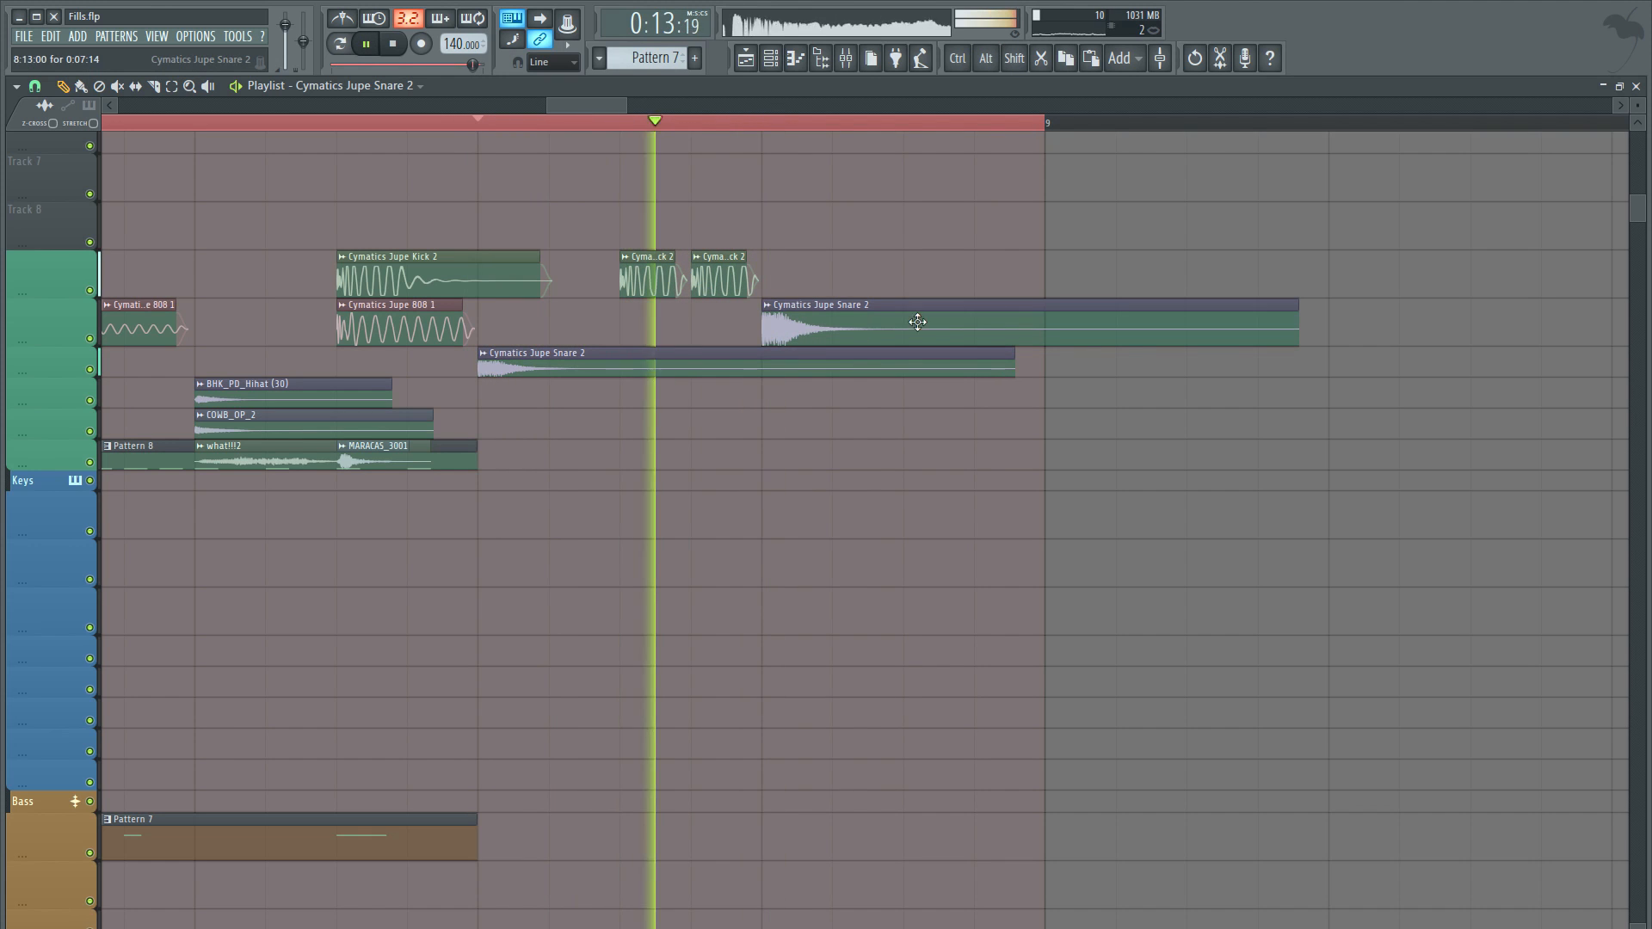
pyautogui.moveTo(1189, 324); pyautogui.dragTo(1331, 325)
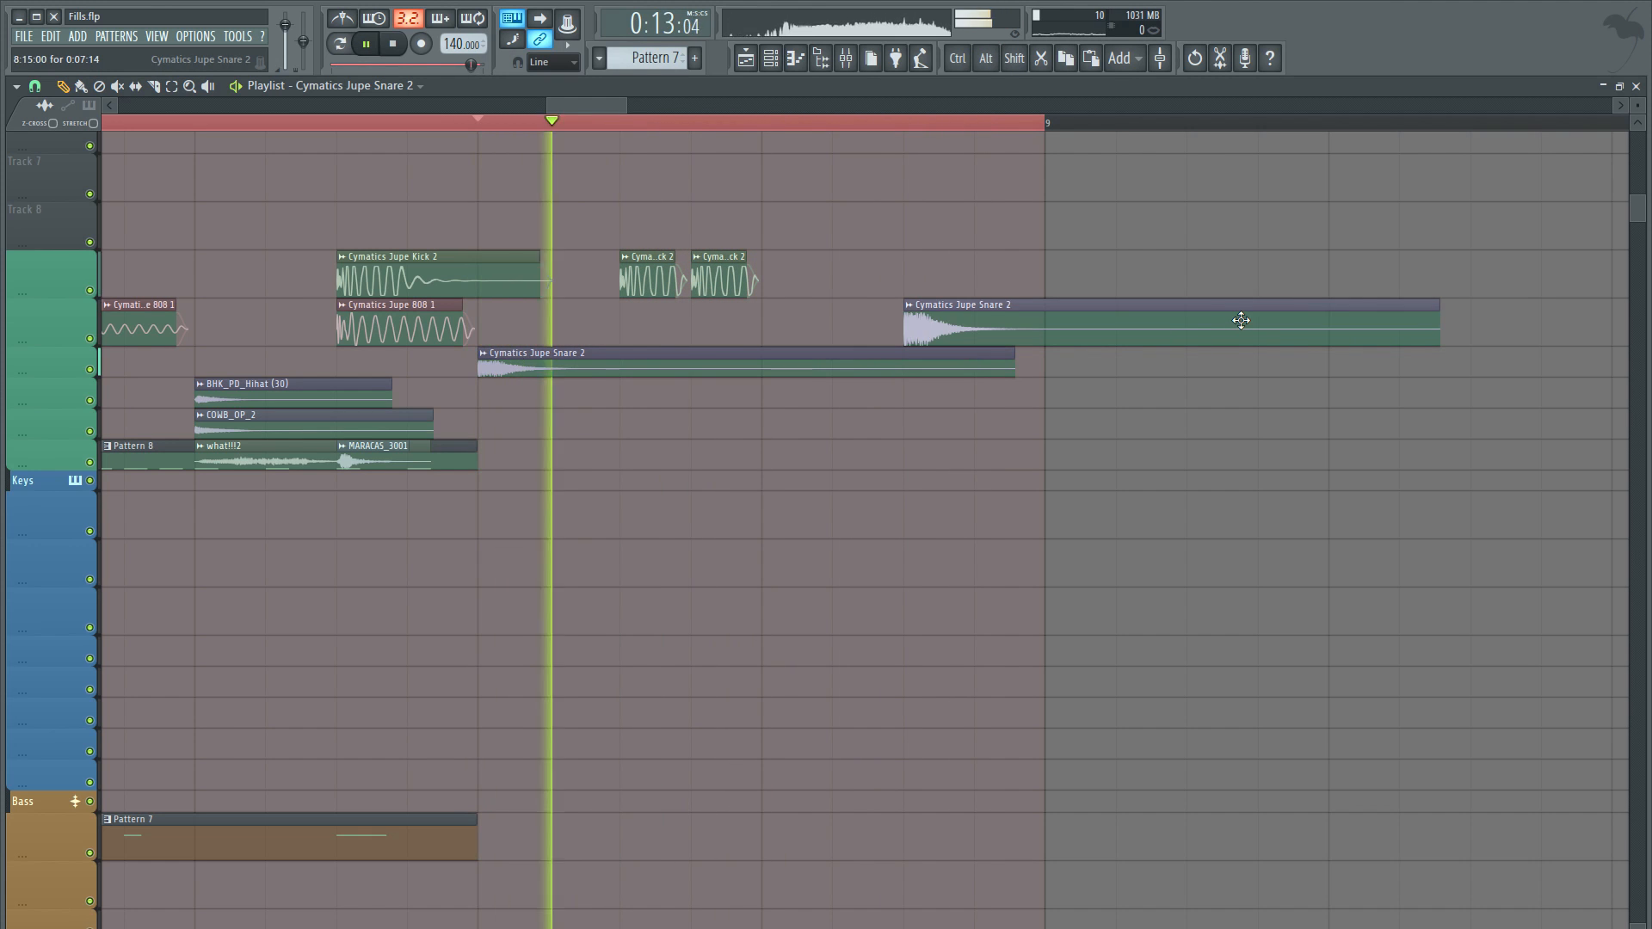
# Add a short Cymatics Jupe Kick 2 hit at 8:14:00 and a second one about half a step after it, auditioning the result
pyautogui.press('space')
pyautogui.click(847, 275)
pyautogui.press('space')
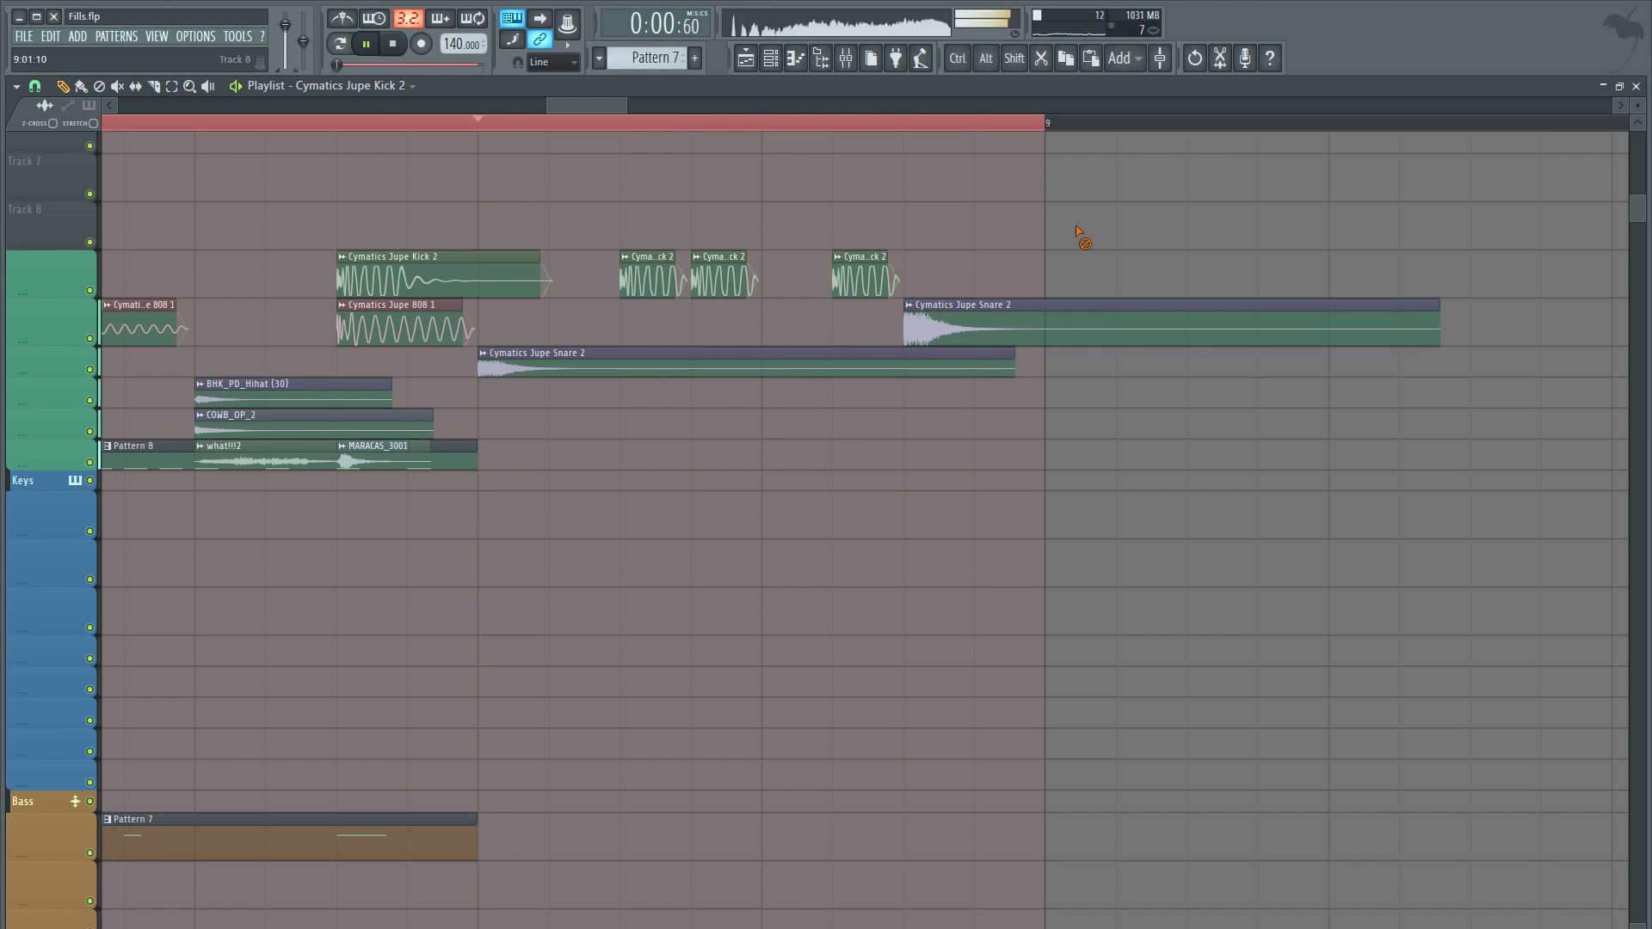
pyautogui.press('space')
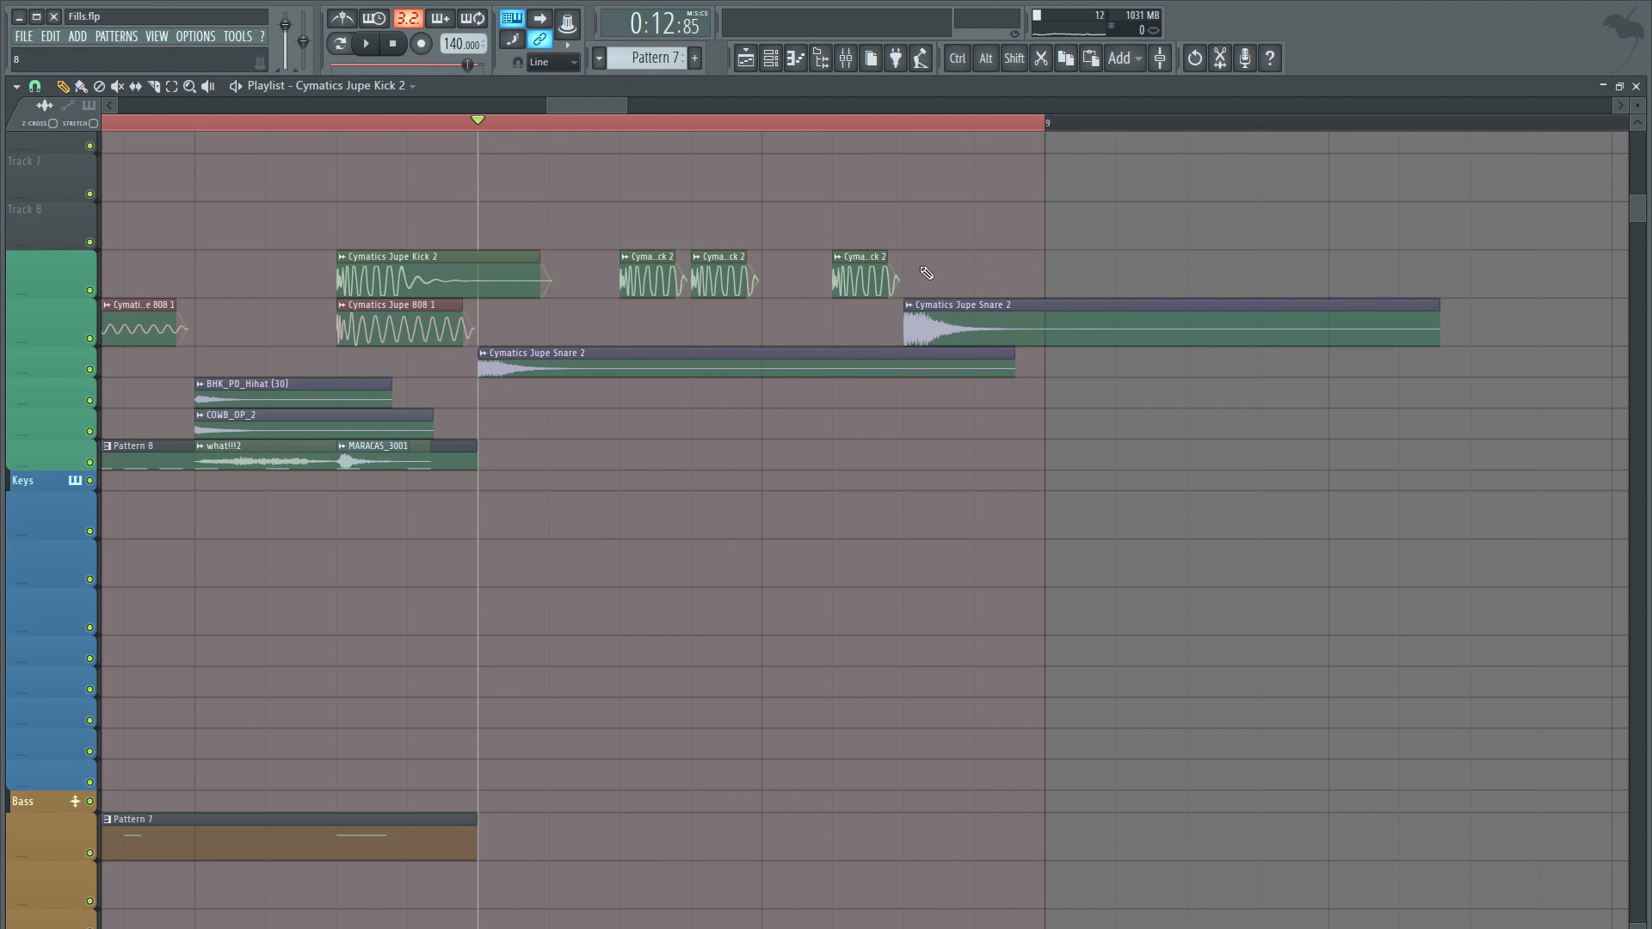
pyautogui.moveTo(919, 274); pyautogui.dragTo(887, 274)
pyautogui.press('space')
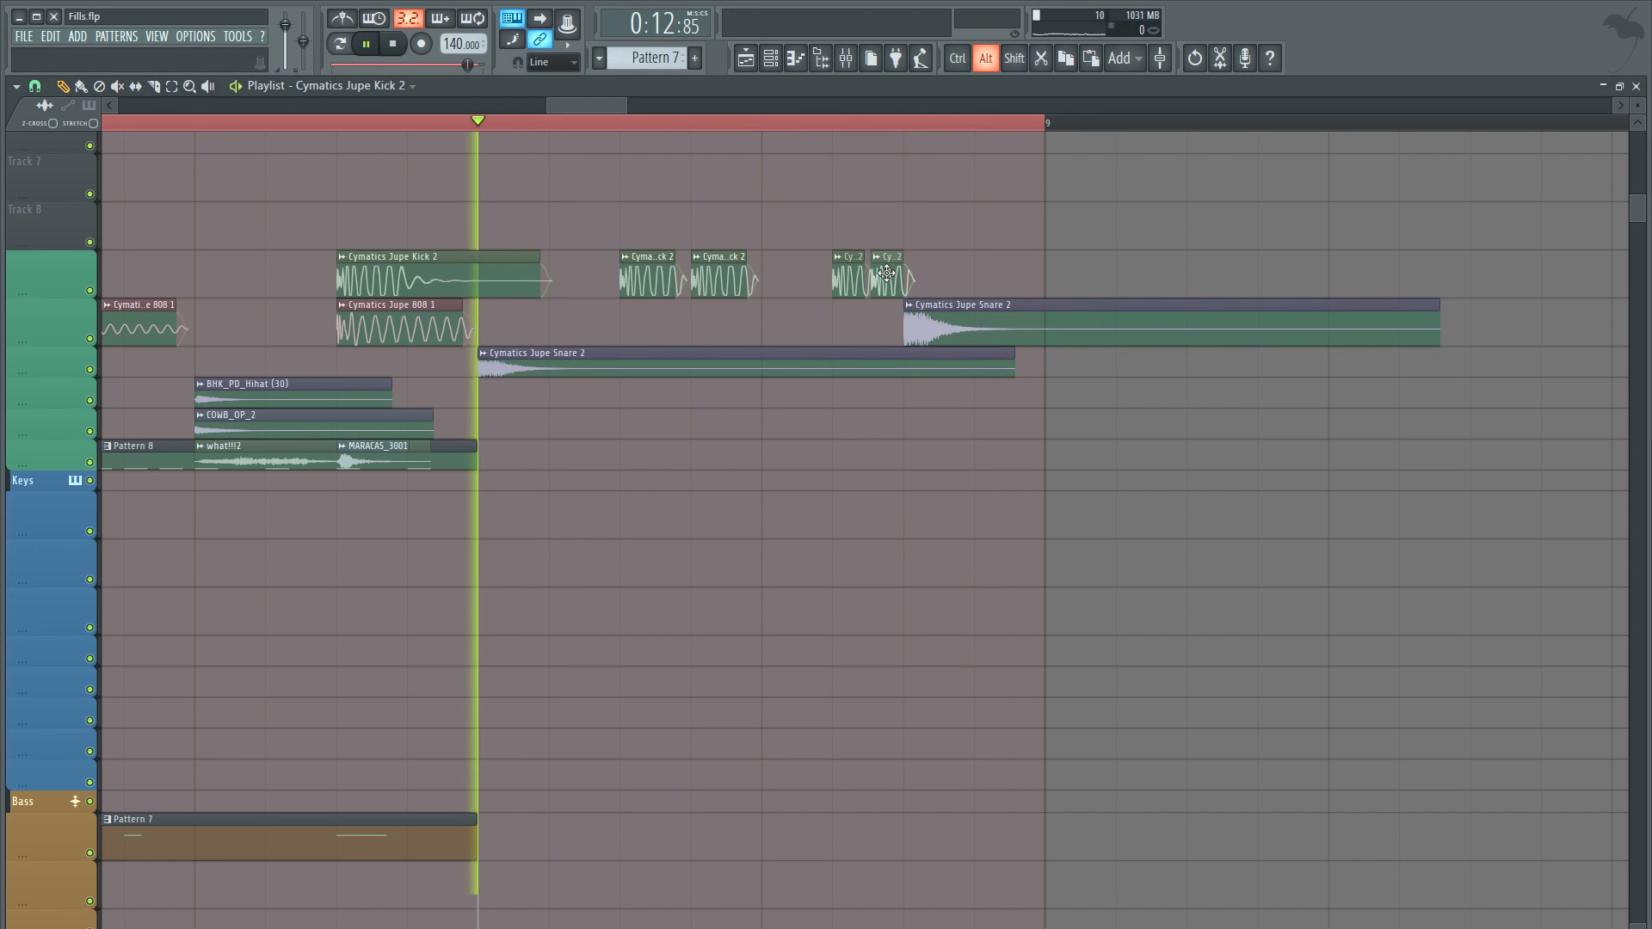
pyautogui.press('space')
# Shorten the snare at 8:15:00 so it ends at bar 9, and play the fill
pyautogui.press('space')
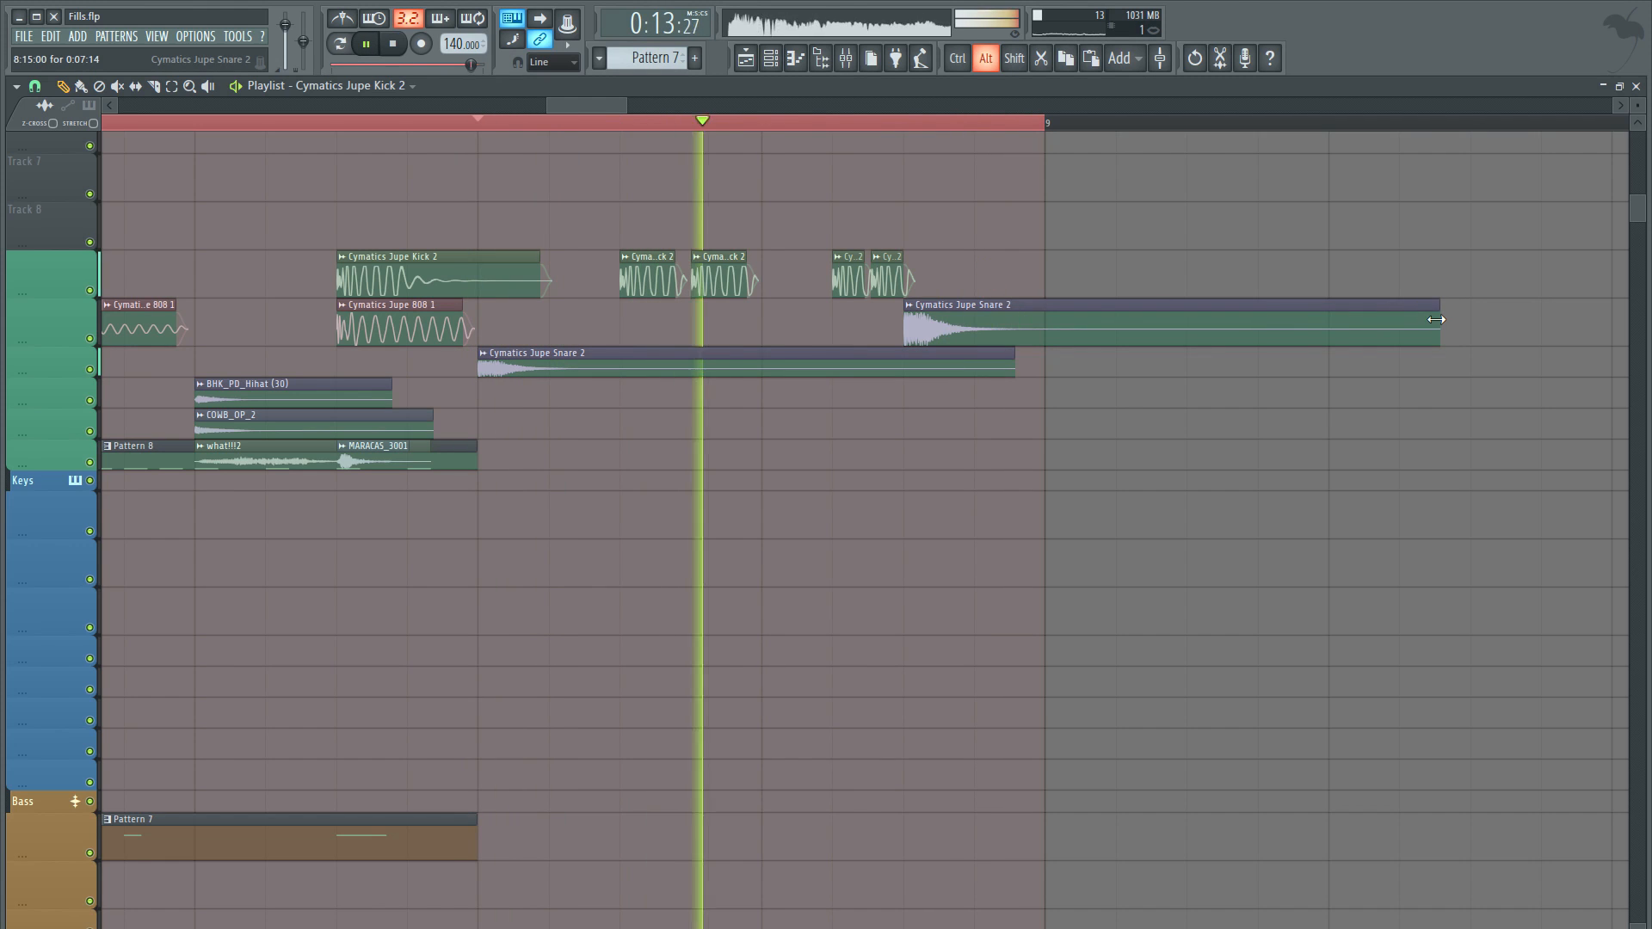
pyautogui.moveTo(1438, 324); pyautogui.dragTo(1042, 325)
pyautogui.press('space')
pyautogui.press('space')
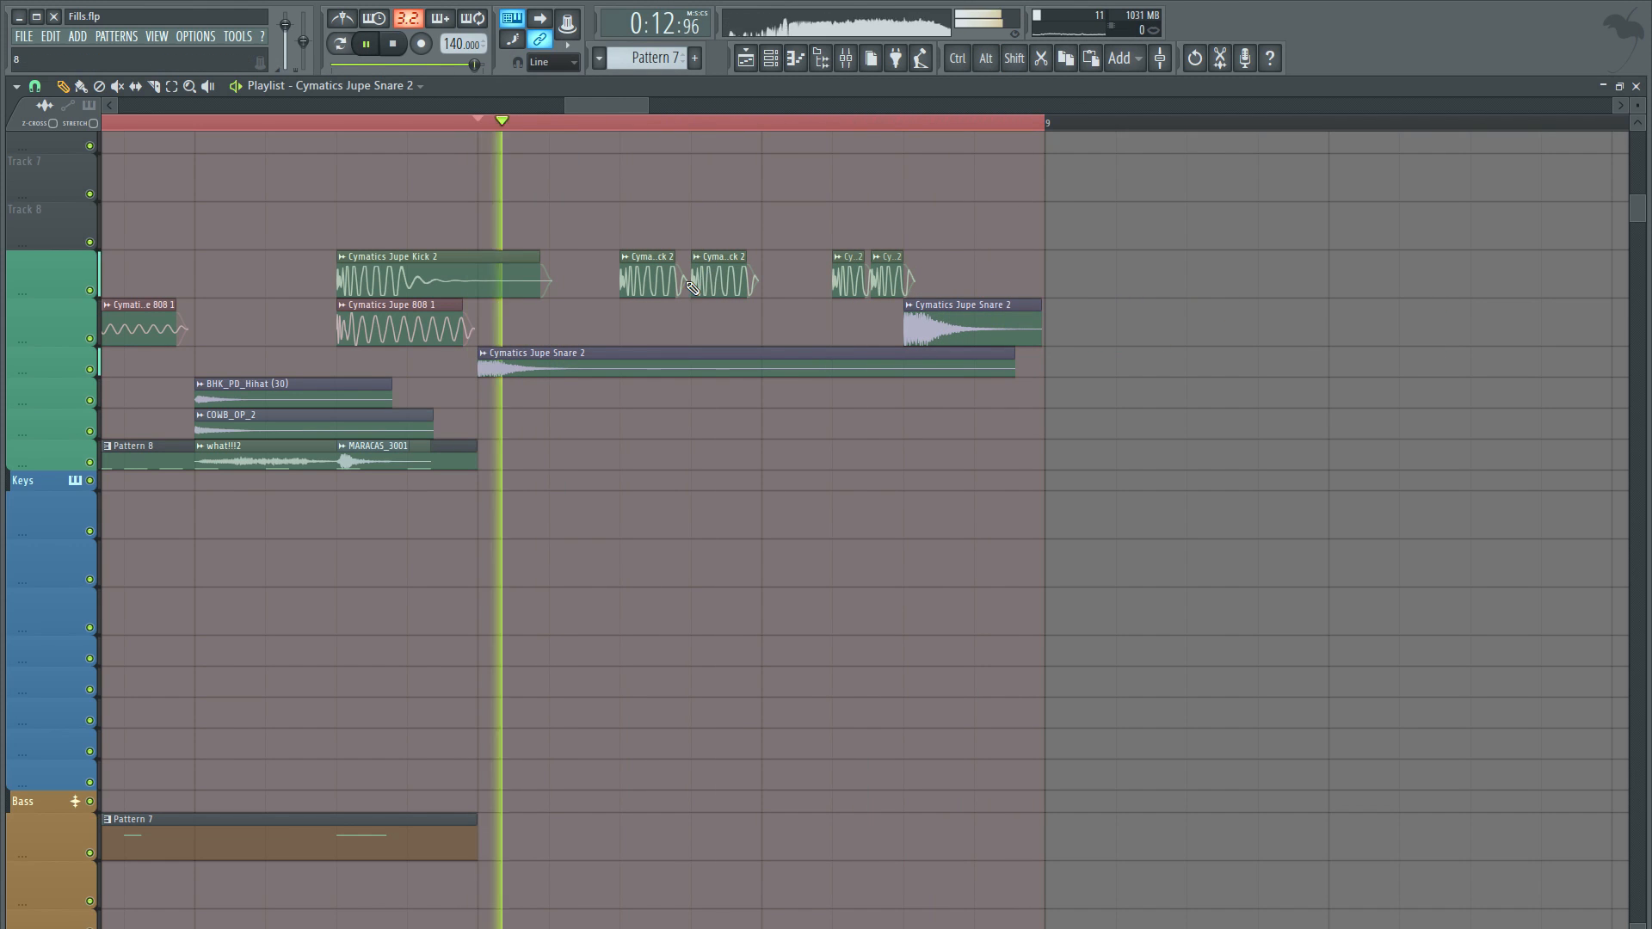
pyautogui.press('space')
# Try BHK_PD_Tom (23) at 8:10:00 on the hi-hat track, shortened to 0:01:02
pyautogui.click(363, 85)
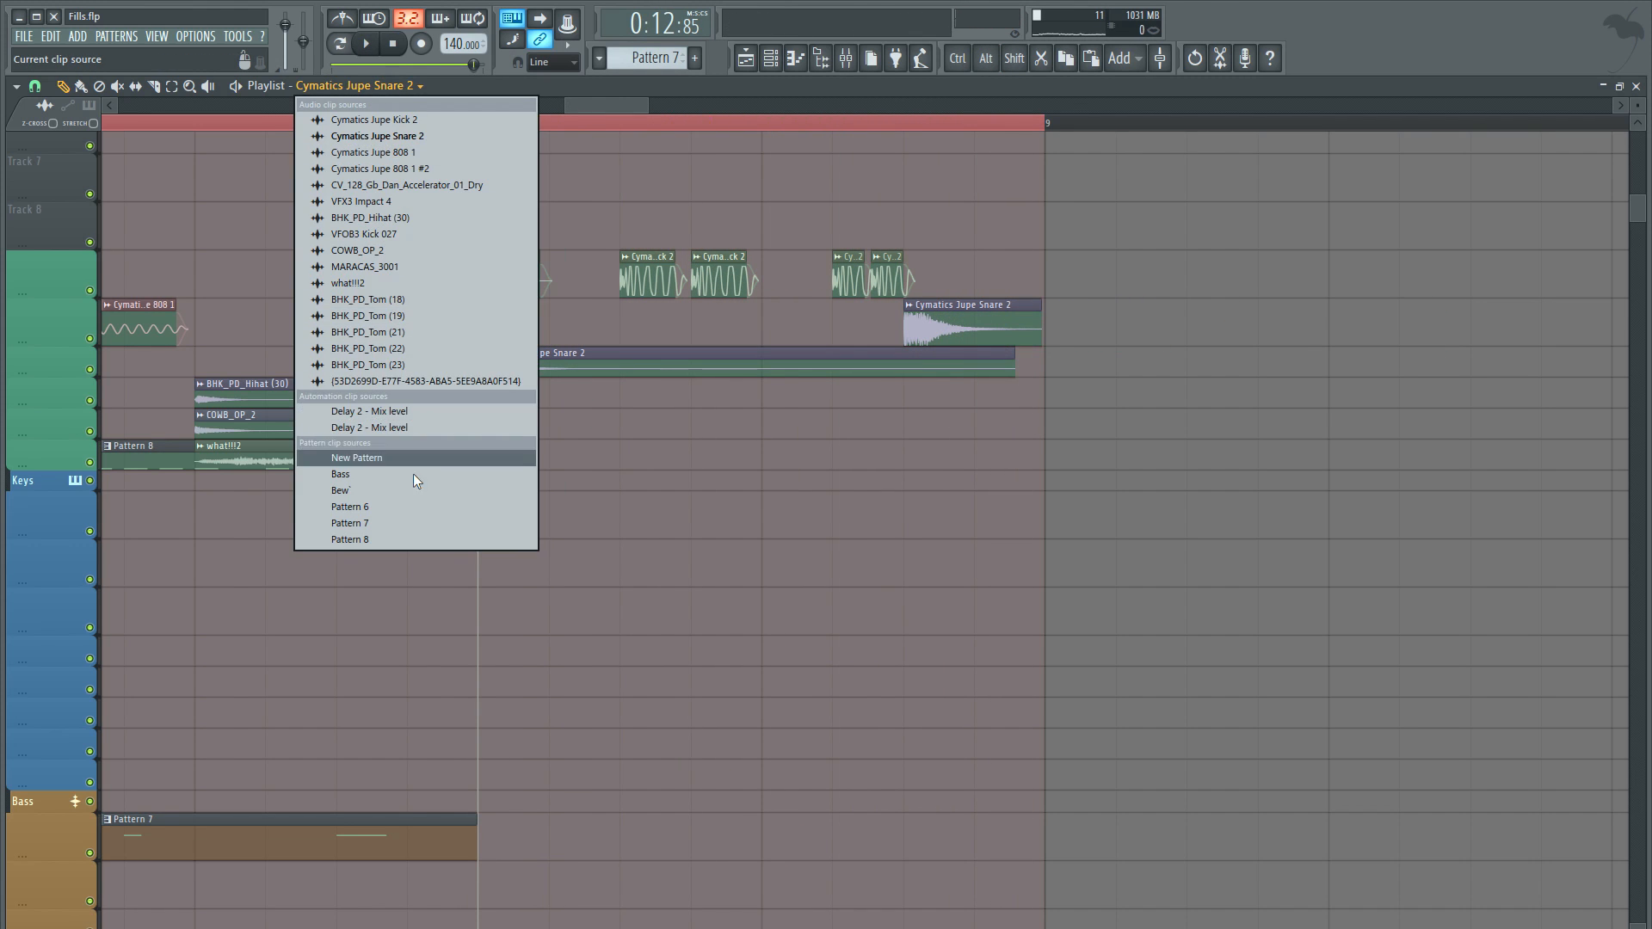
pyautogui.click(368, 364)
pyautogui.click(681, 414)
pyautogui.moveTo(684, 417); pyautogui.dragTo(613, 385)
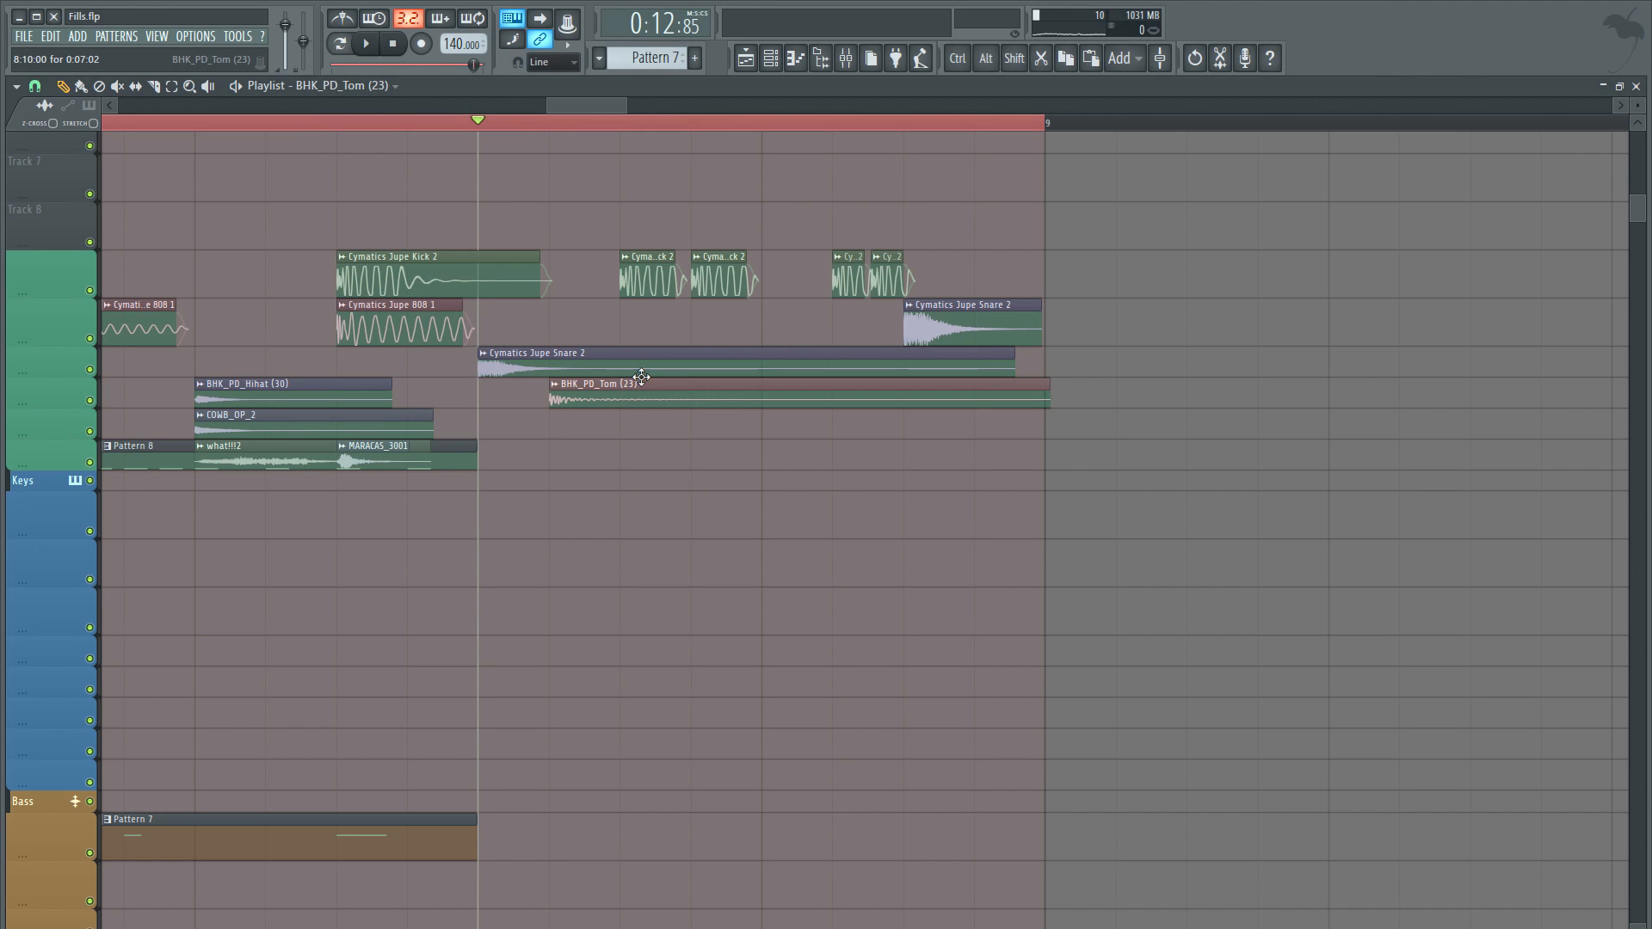
pyautogui.press('space')
pyautogui.press('space')
pyautogui.moveTo(1048, 395); pyautogui.dragTo(637, 395)
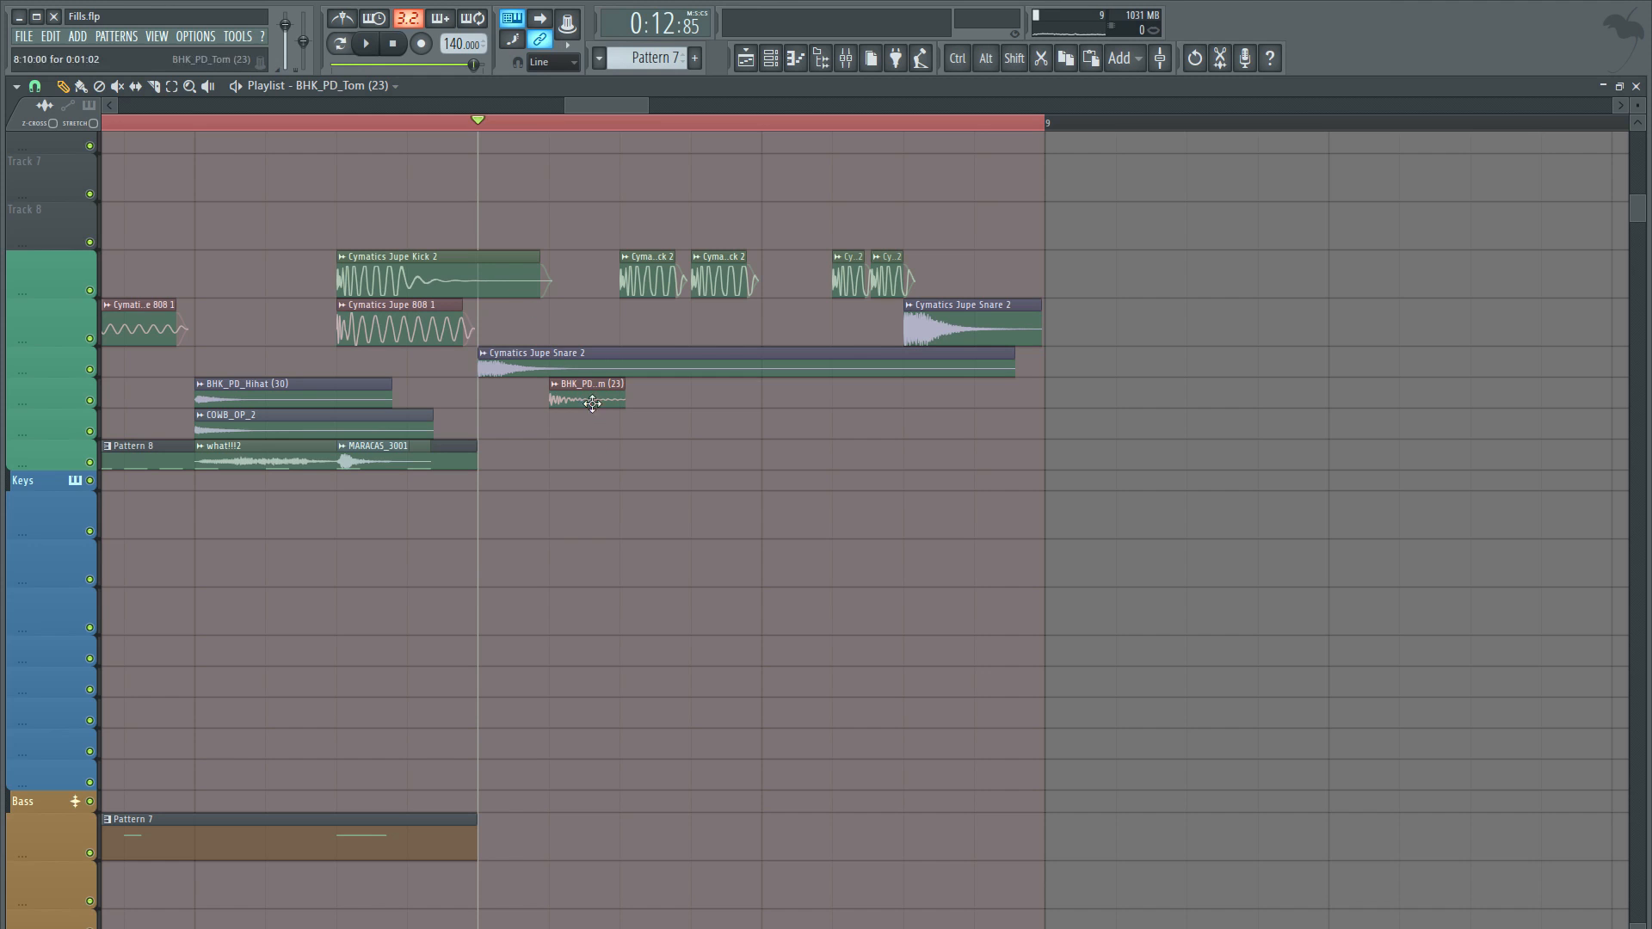
# Replace the tom at 8:10:00 with BHK_PD_Tom (19), shortened to about one step
pyautogui.click(360, 90)
pyautogui.click(404, 321)
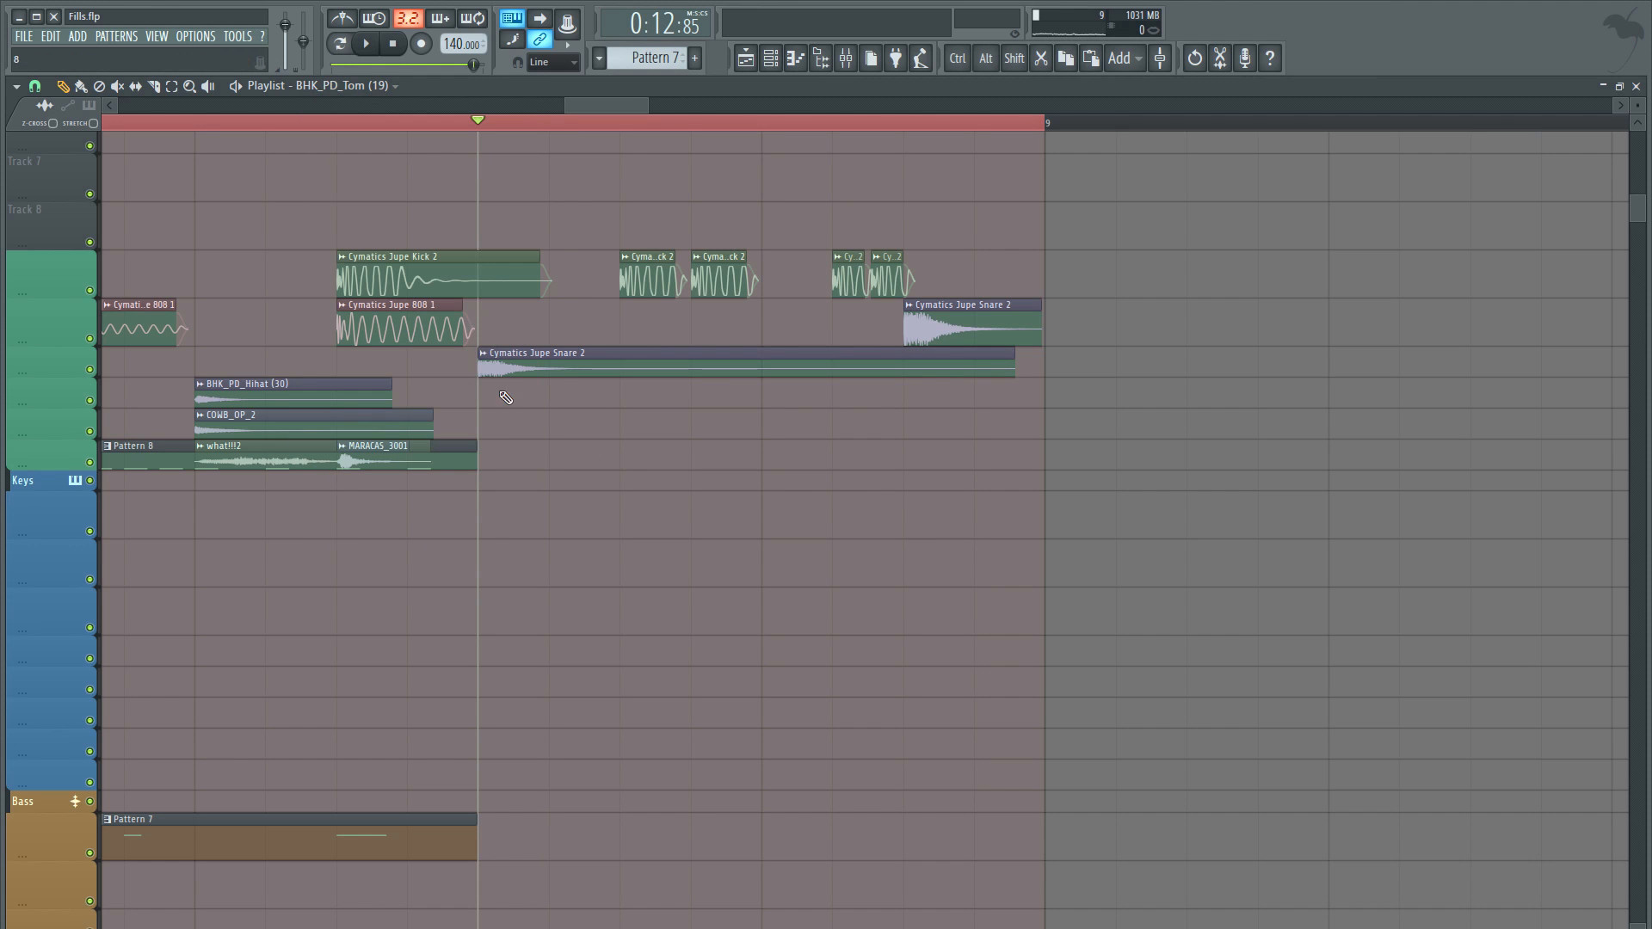
pyautogui.click(538, 394)
pyautogui.moveTo(1154, 407); pyautogui.dragTo(629, 393)
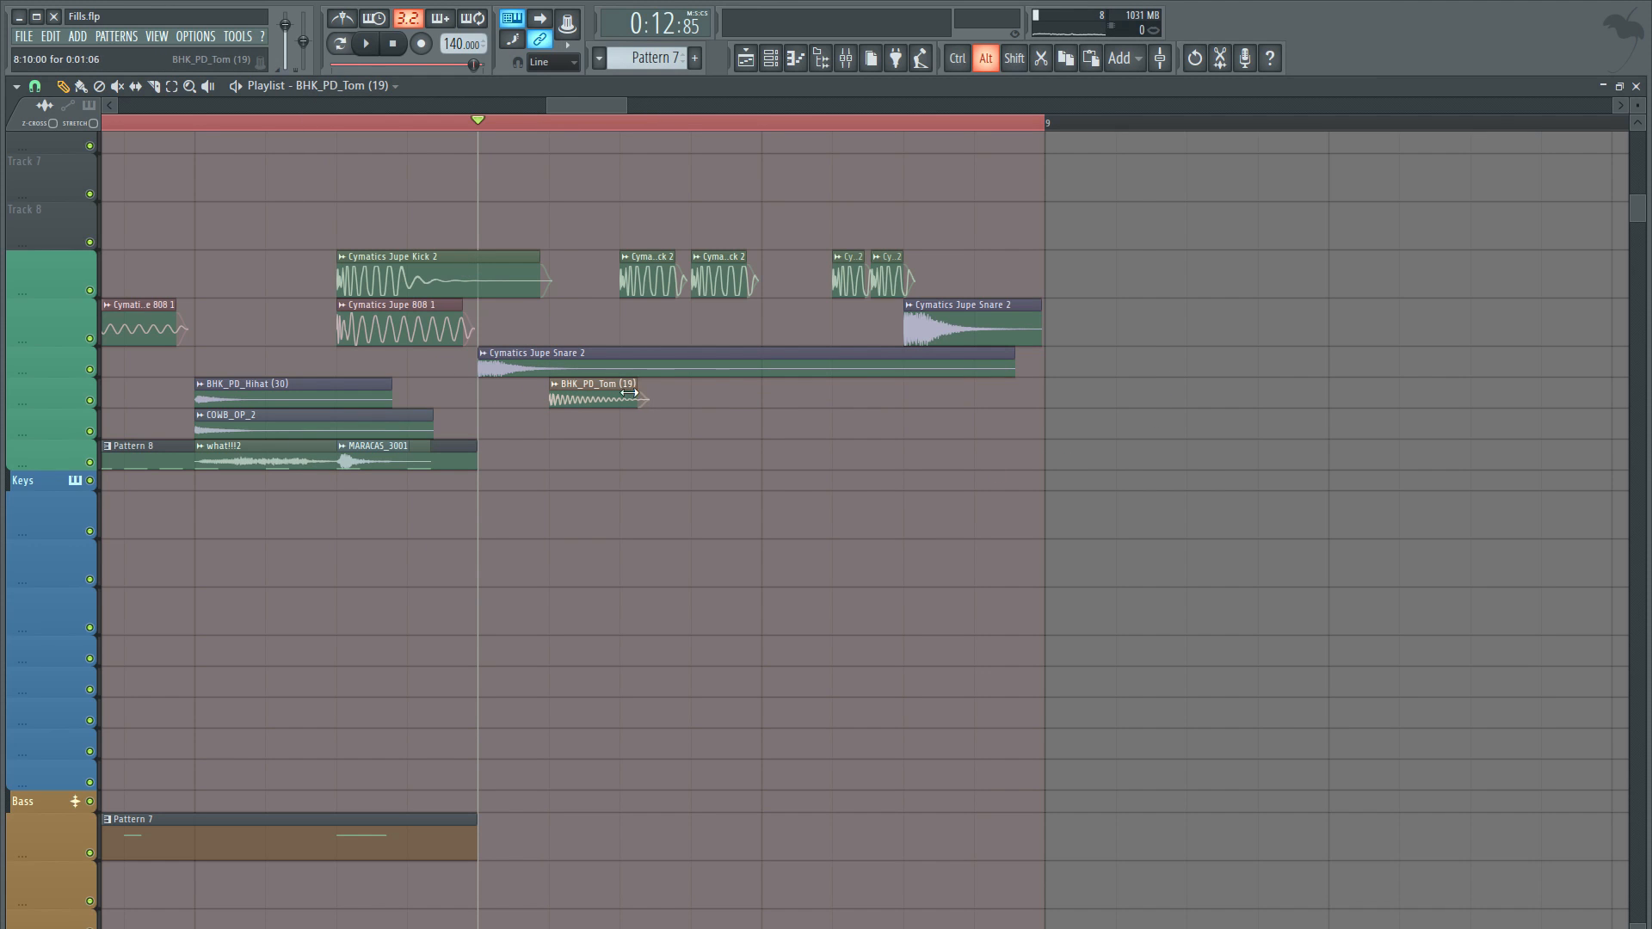
# Place BHK_PD_Tom (21) at 8:13:00 on the hi-hat track and shorten it to 0:00:23
pyautogui.click(352, 86)
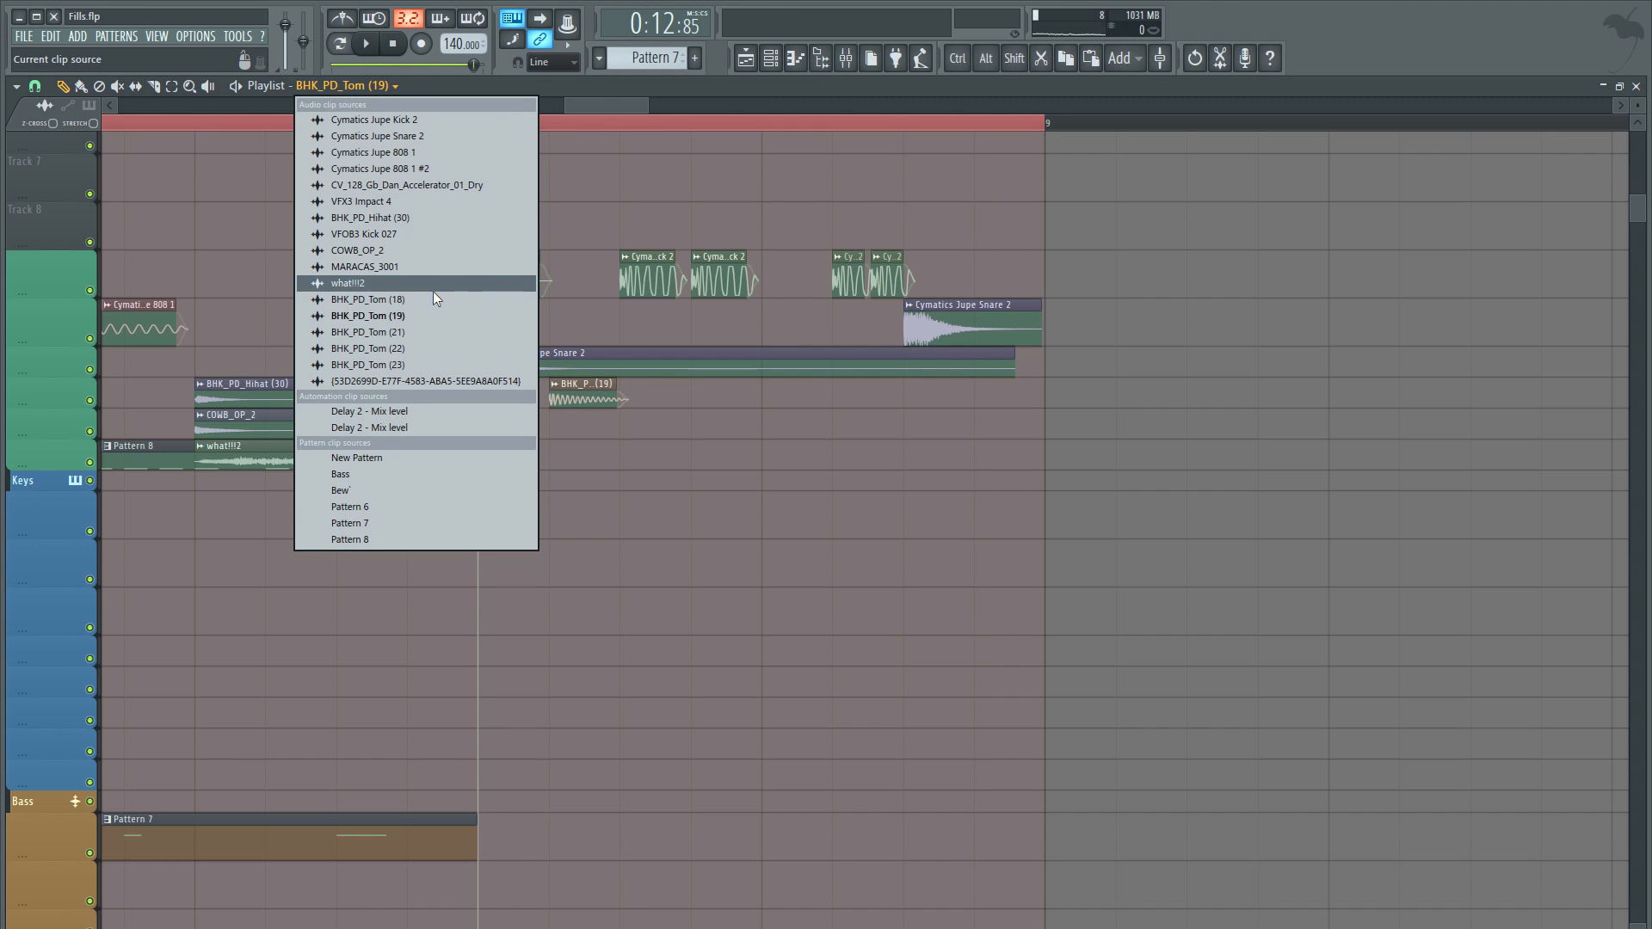
pyautogui.click(442, 331)
pyautogui.click(756, 396)
pyautogui.press('space')
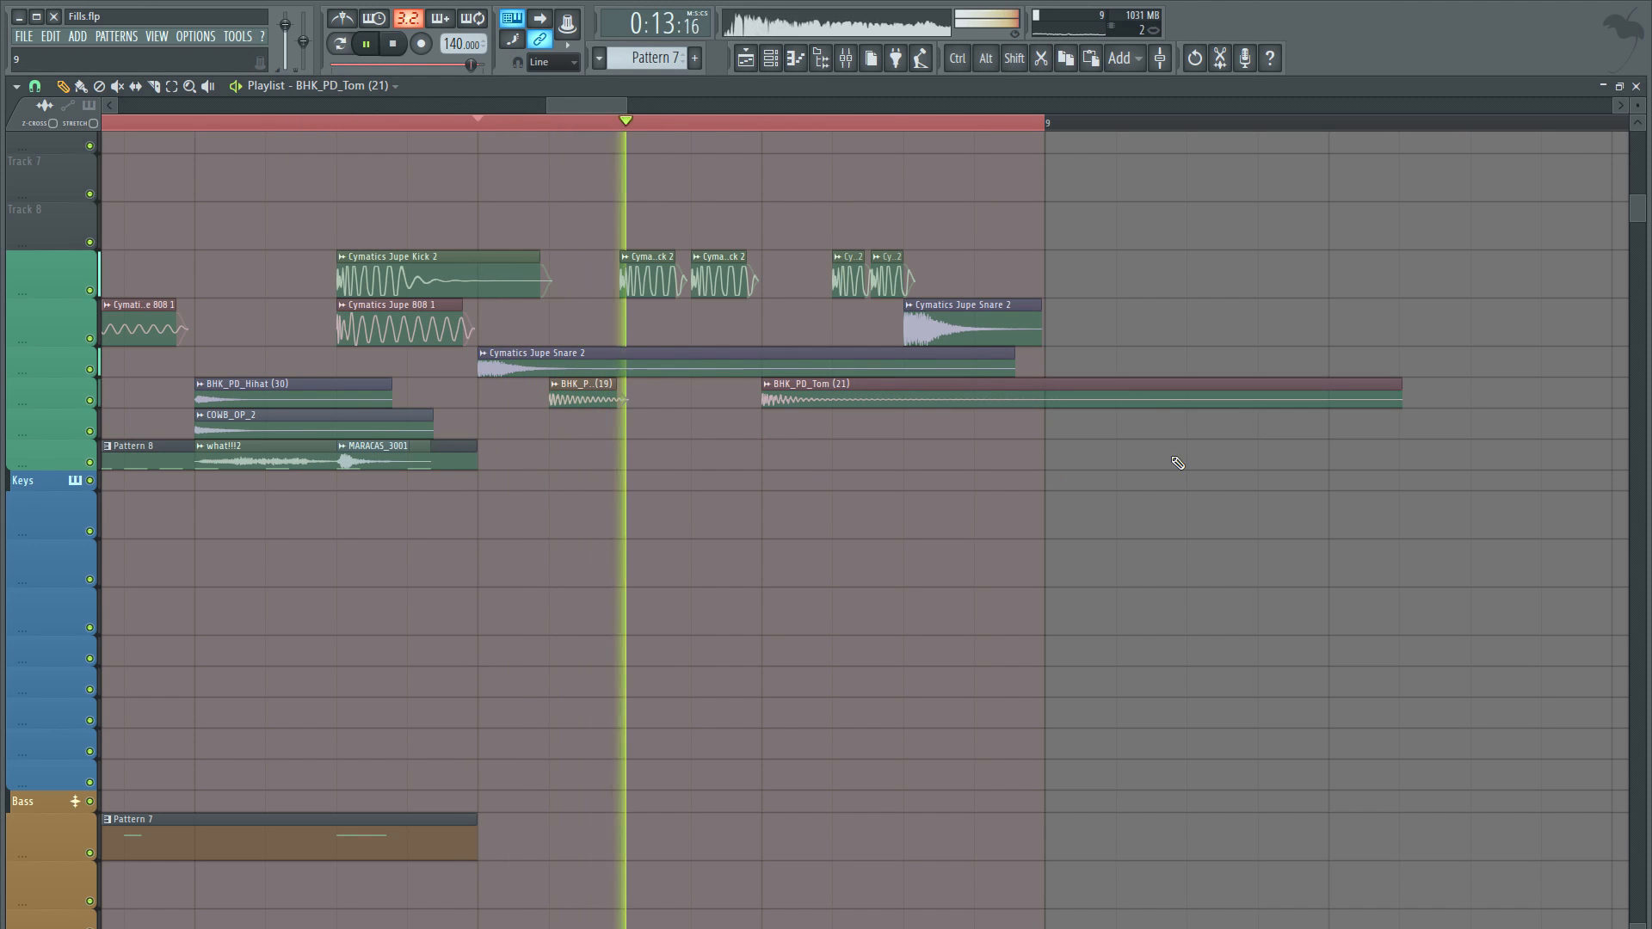
pyautogui.press('space')
pyautogui.moveTo(1400, 400); pyautogui.dragTo(851, 408)
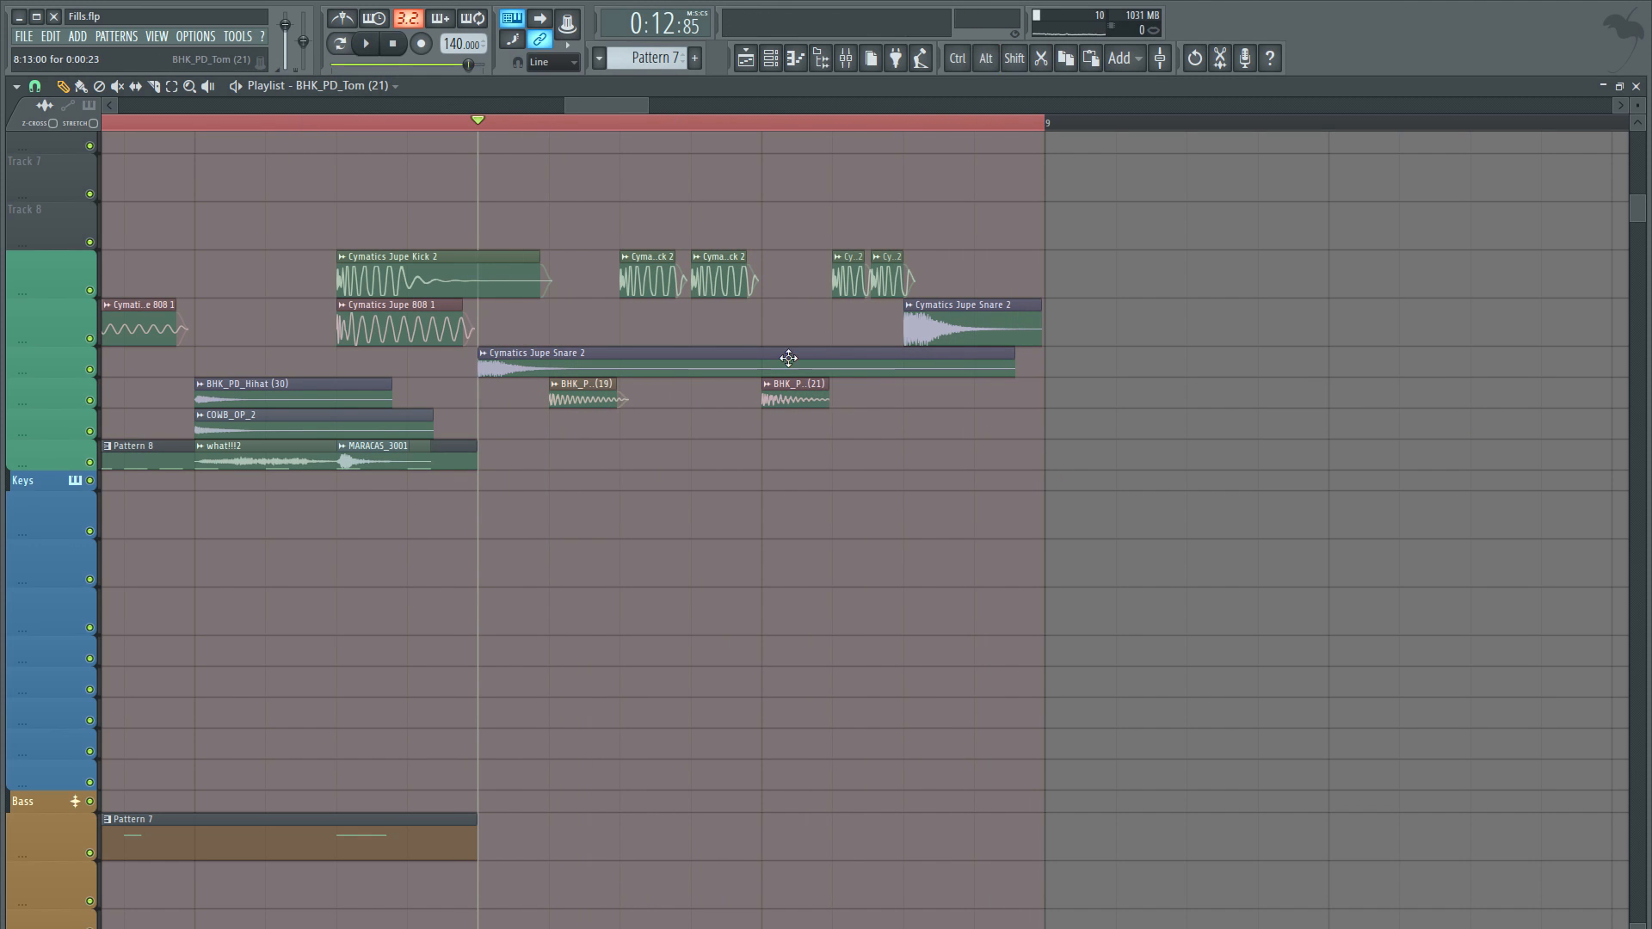
# Place BHK_PD_Tom (23) at 8:16:00 on the hi-hat track, shortened to end at bar 9, and play the loop
pyautogui.click(363, 84)
pyautogui.click(403, 359)
pyautogui.press('space')
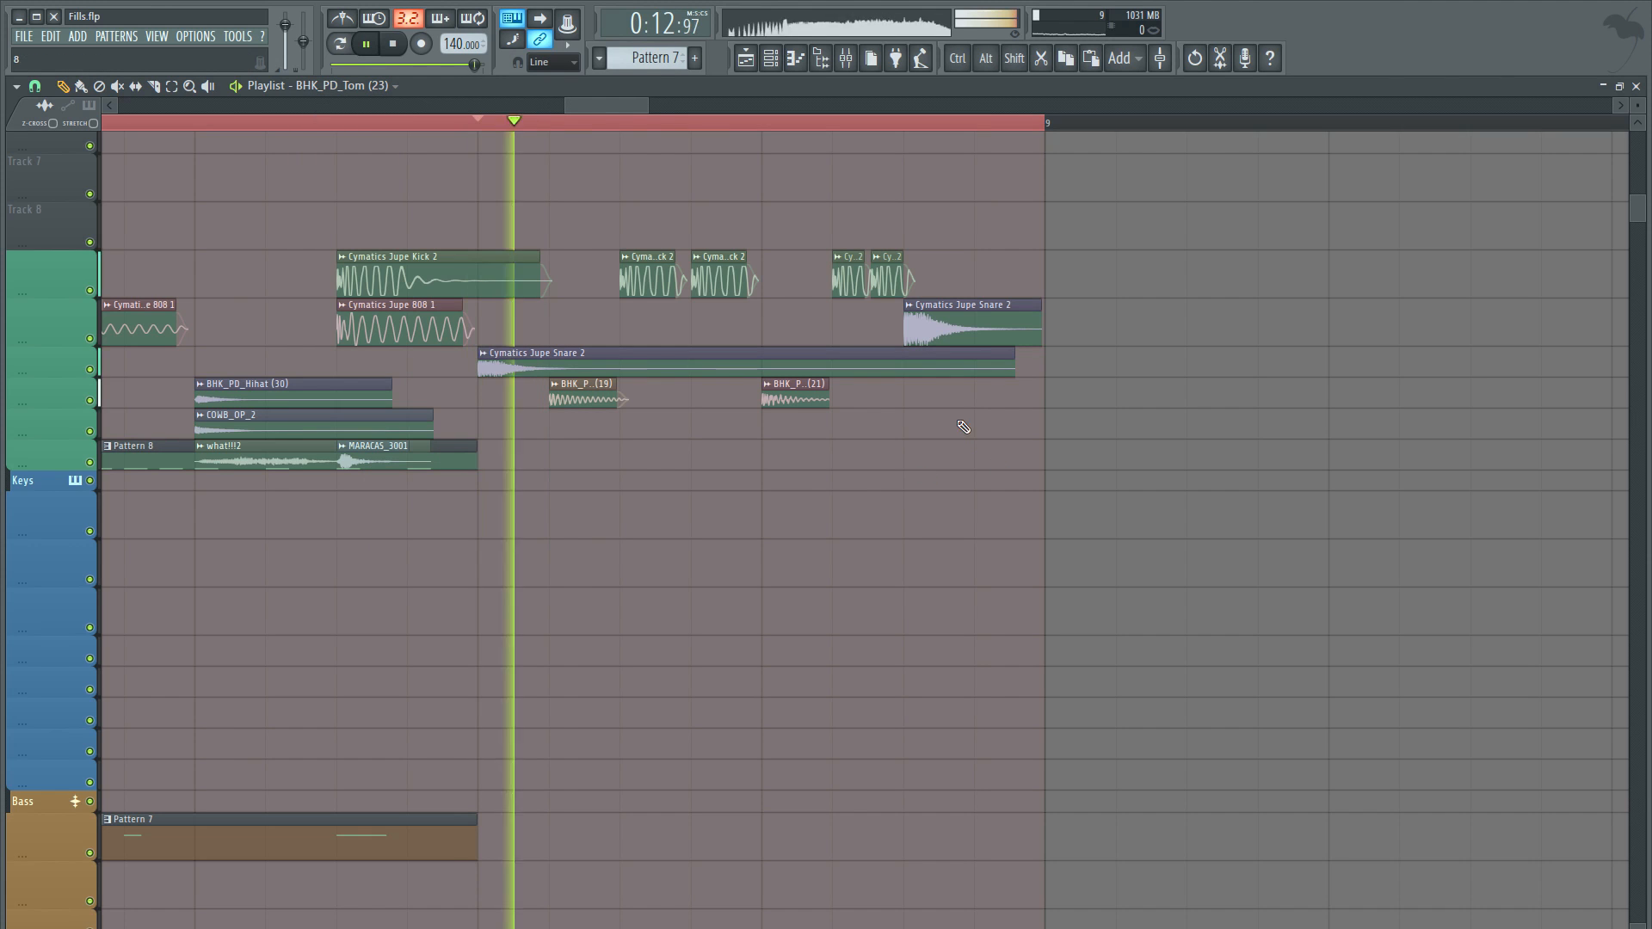
pyautogui.click(981, 397)
pyautogui.moveTo(1473, 398); pyautogui.dragTo(1040, 377)
pyautogui.press('space')
pyautogui.press('space')
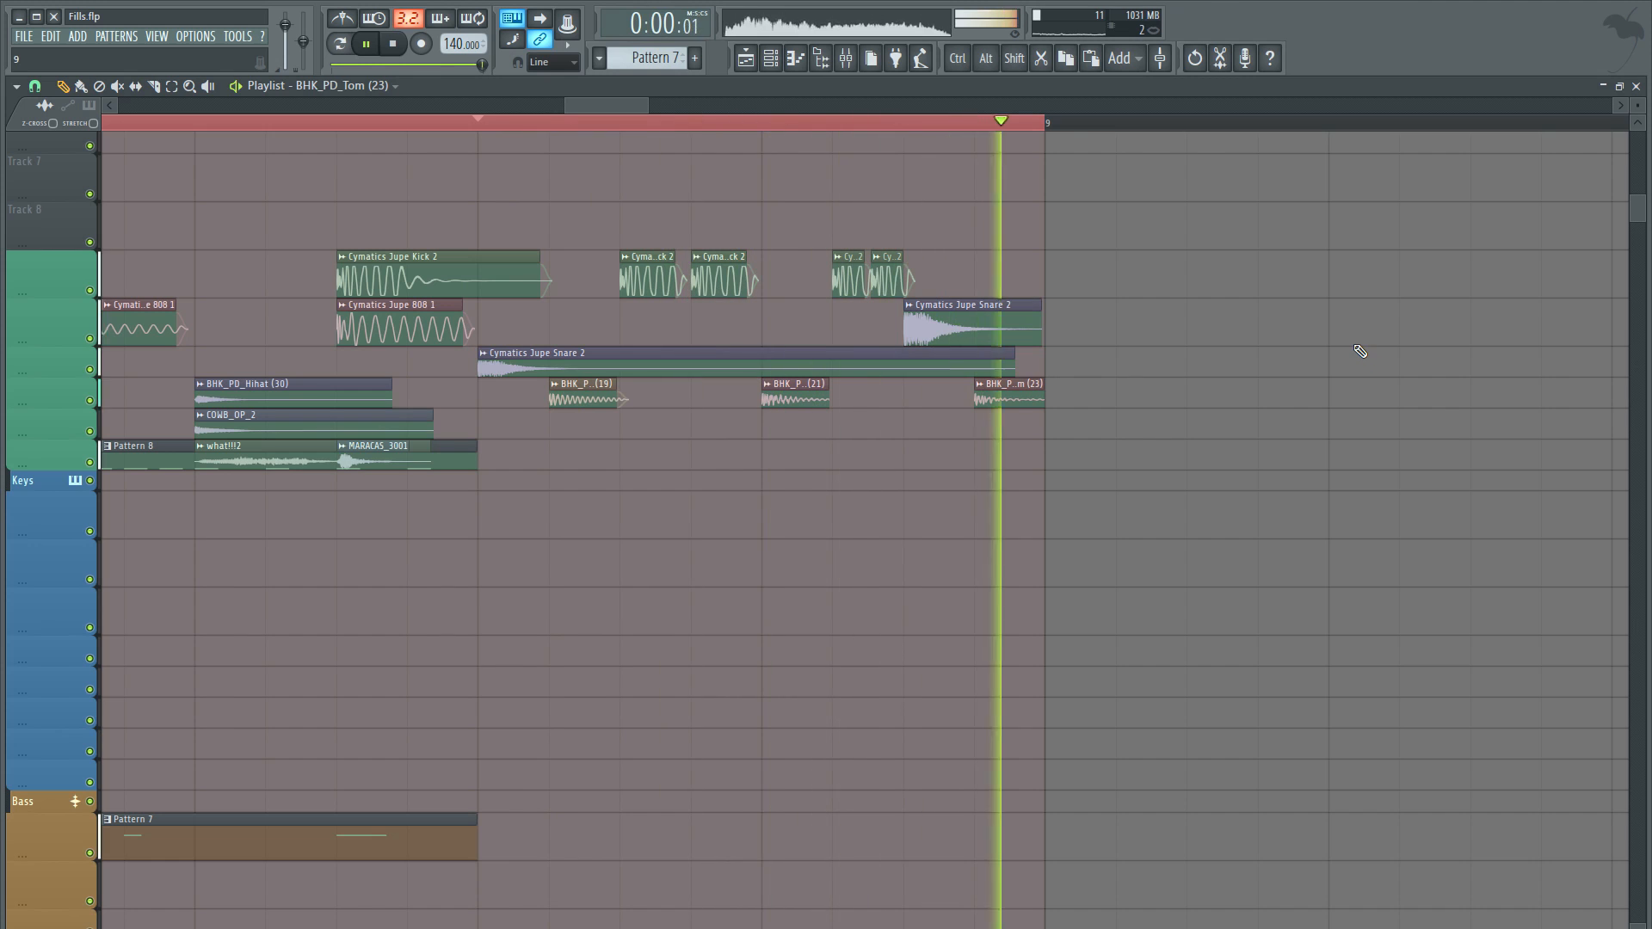
pyautogui.scroll(-3, 1334, 129)
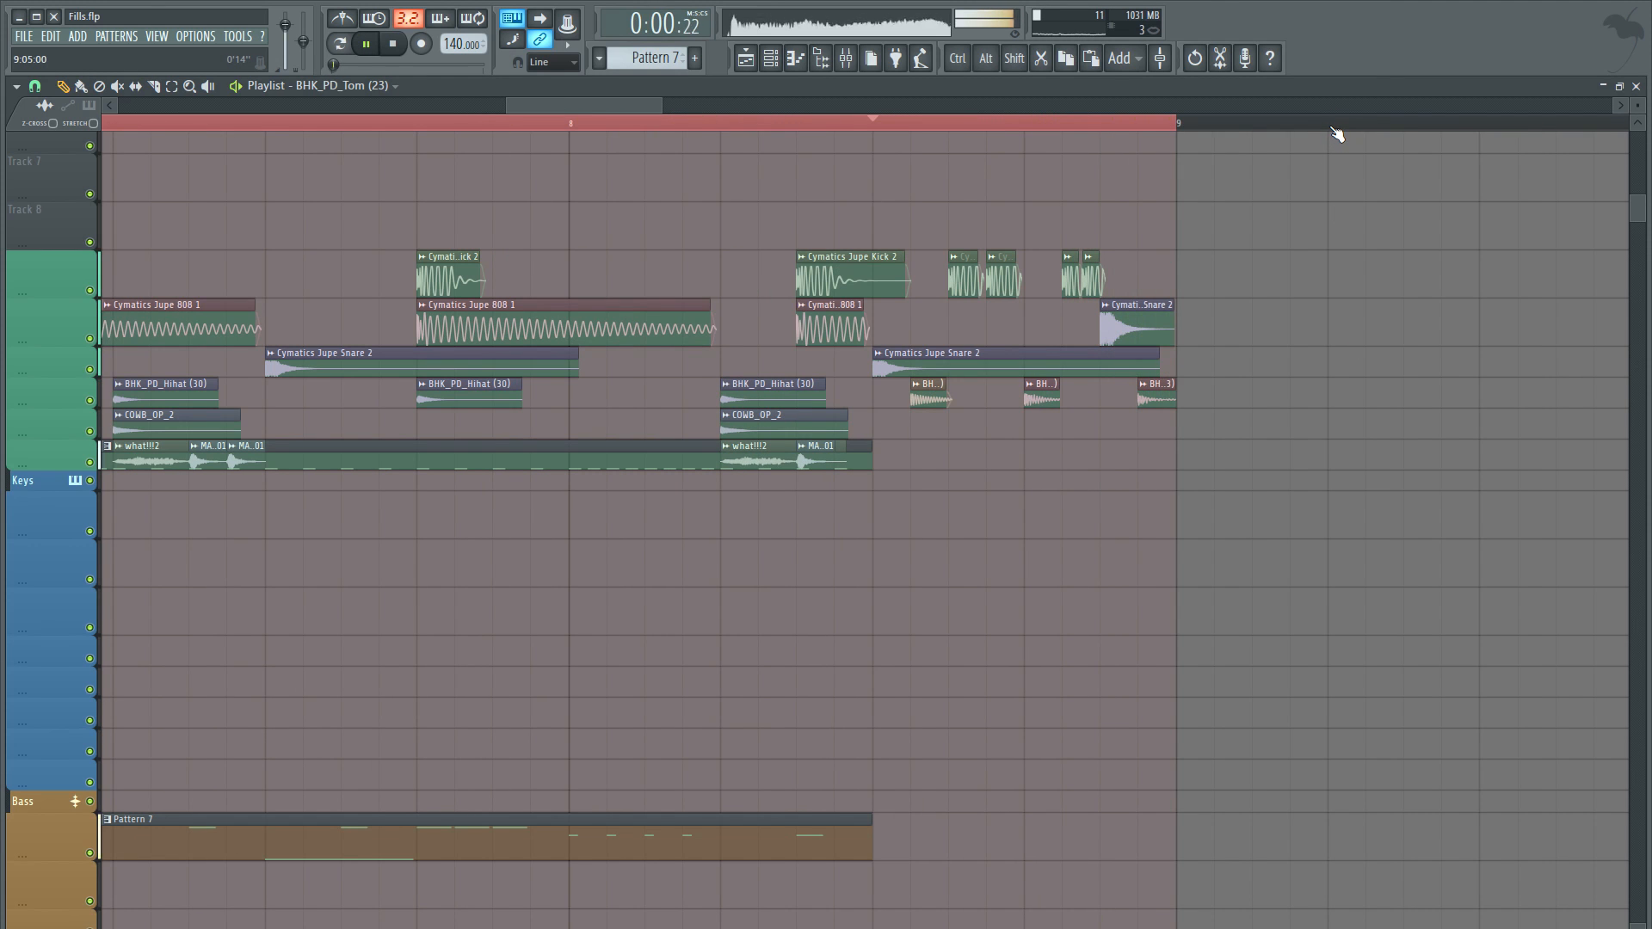
pyautogui.press('space')
pyautogui.scroll(3, 1182, 377)
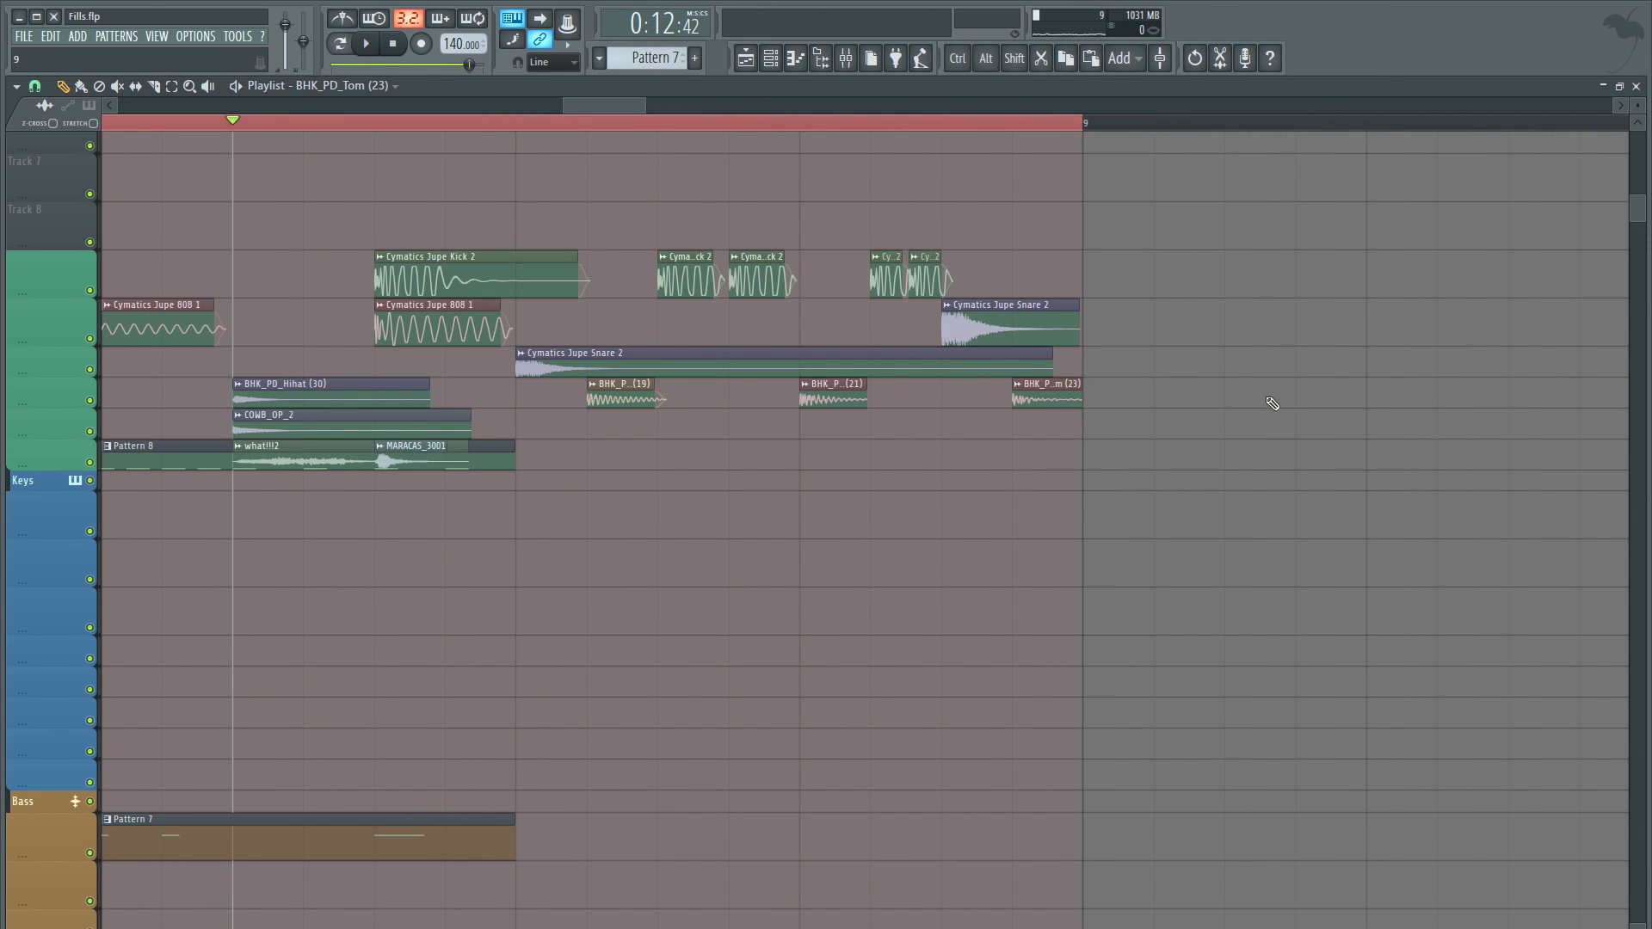
# Delete the three tom hits, the four short kicks and the snare at 8:15:00
pyautogui.moveTo(1157, 378); pyautogui.dragTo(674, 436)
pyautogui.press('Delete')
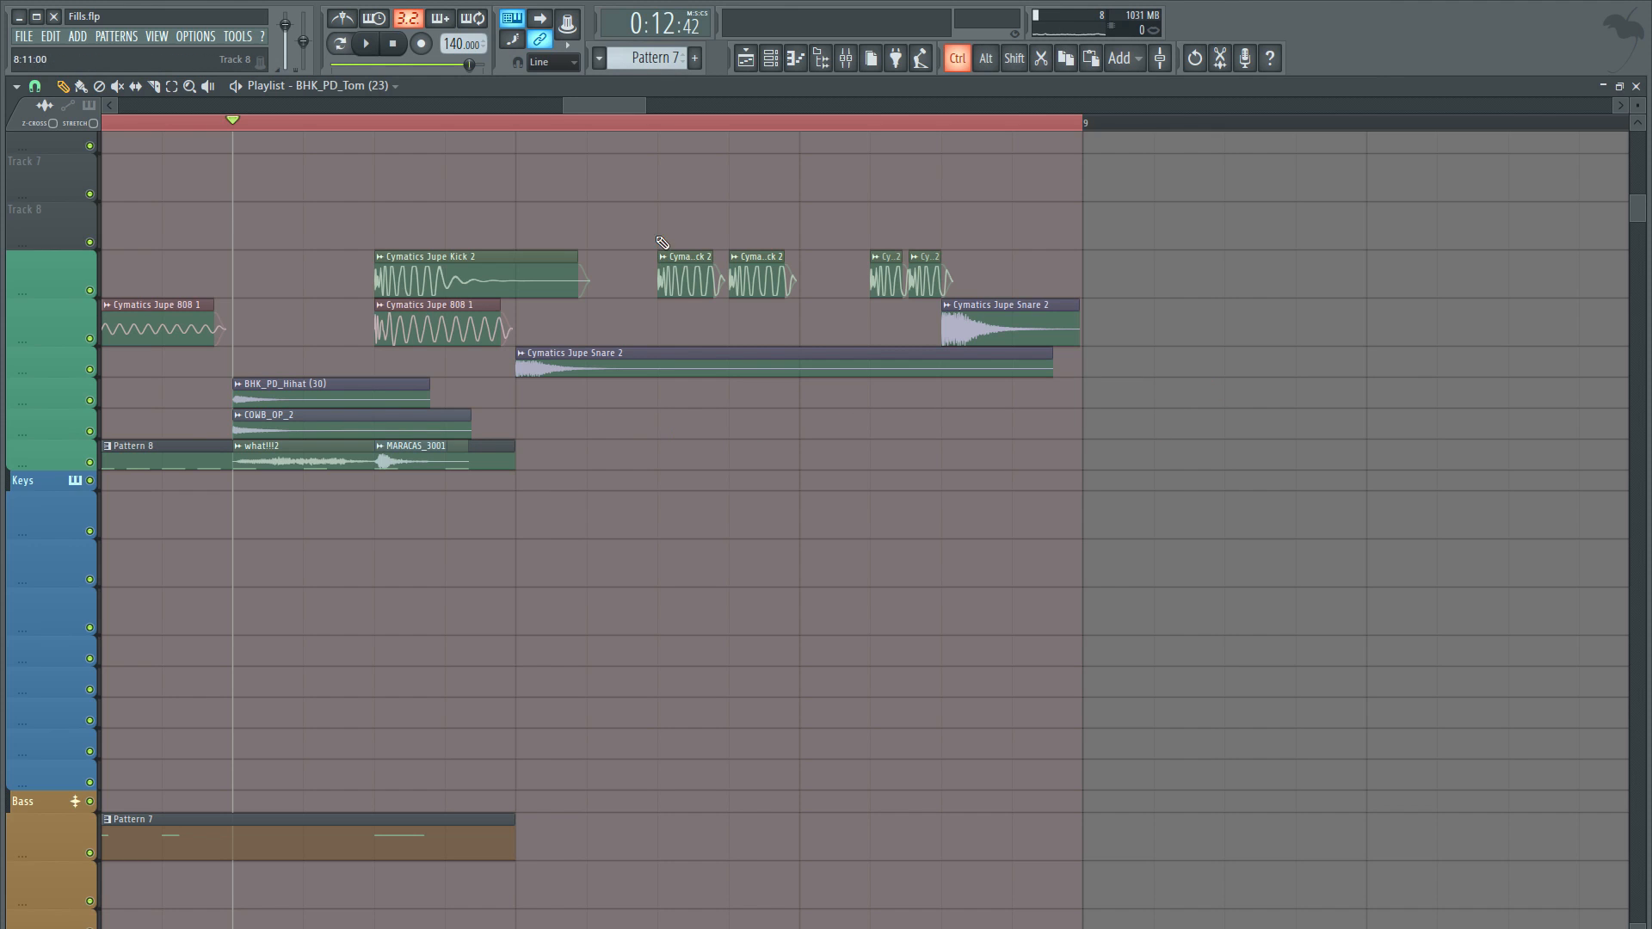
pyautogui.moveTo(653, 203); pyautogui.dragTo(1203, 330)
pyautogui.press('Delete')
# Create Pattern 9, place it at 8:09:00 on the hi-hat track and cut off everything past bar 9
pyautogui.press('F4')
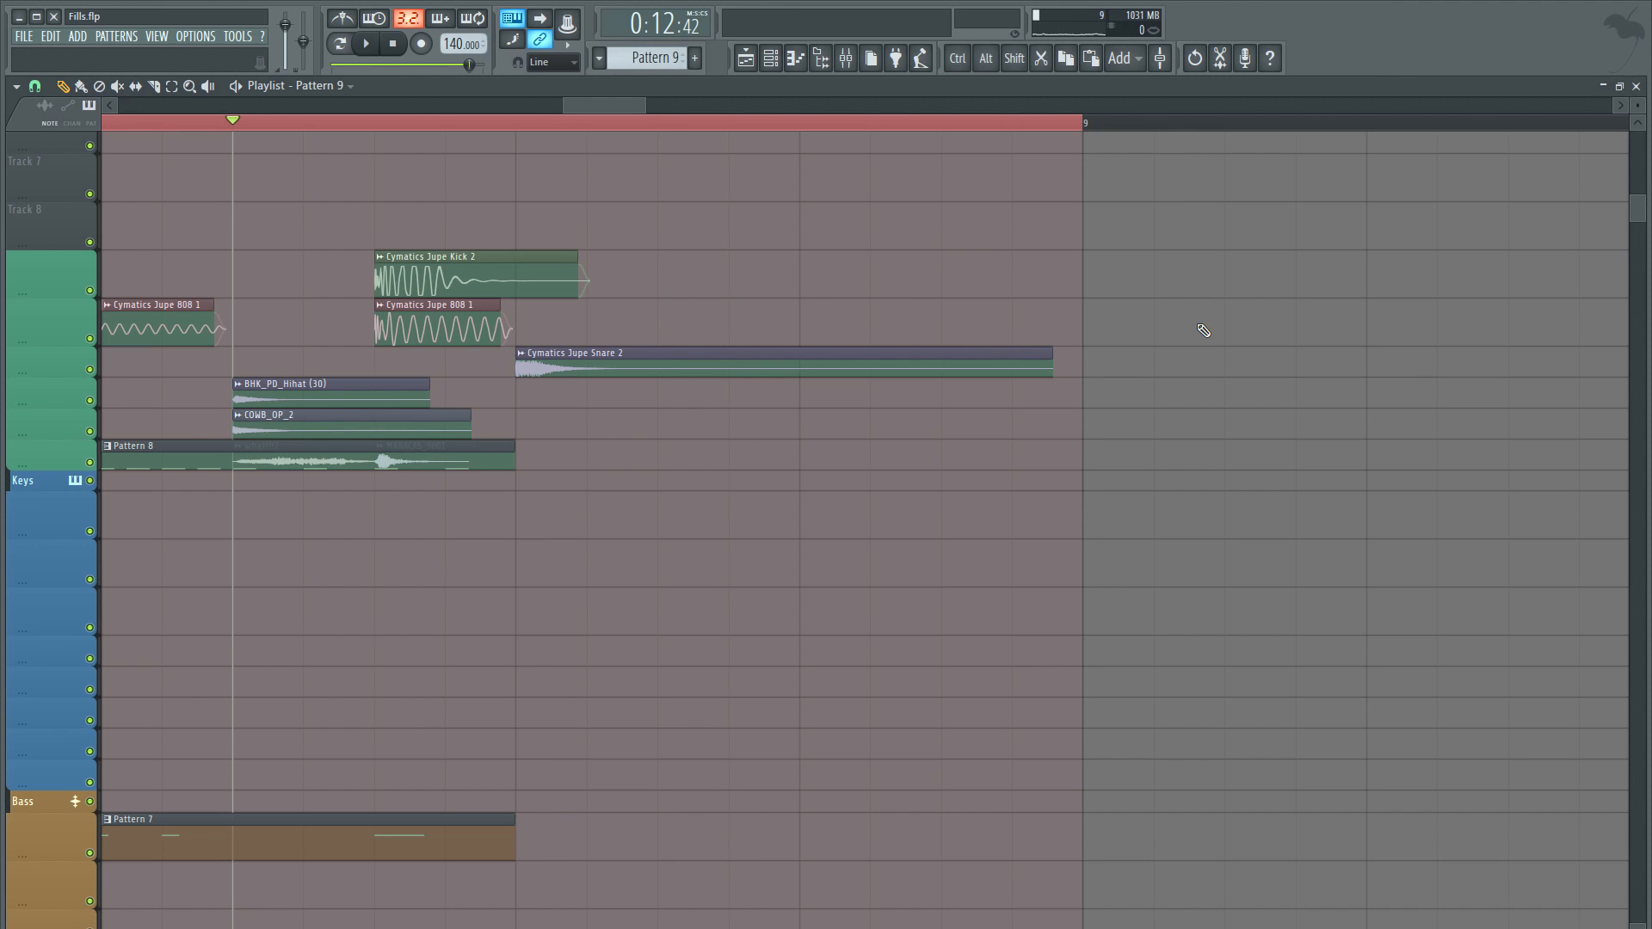
pyautogui.click(525, 395)
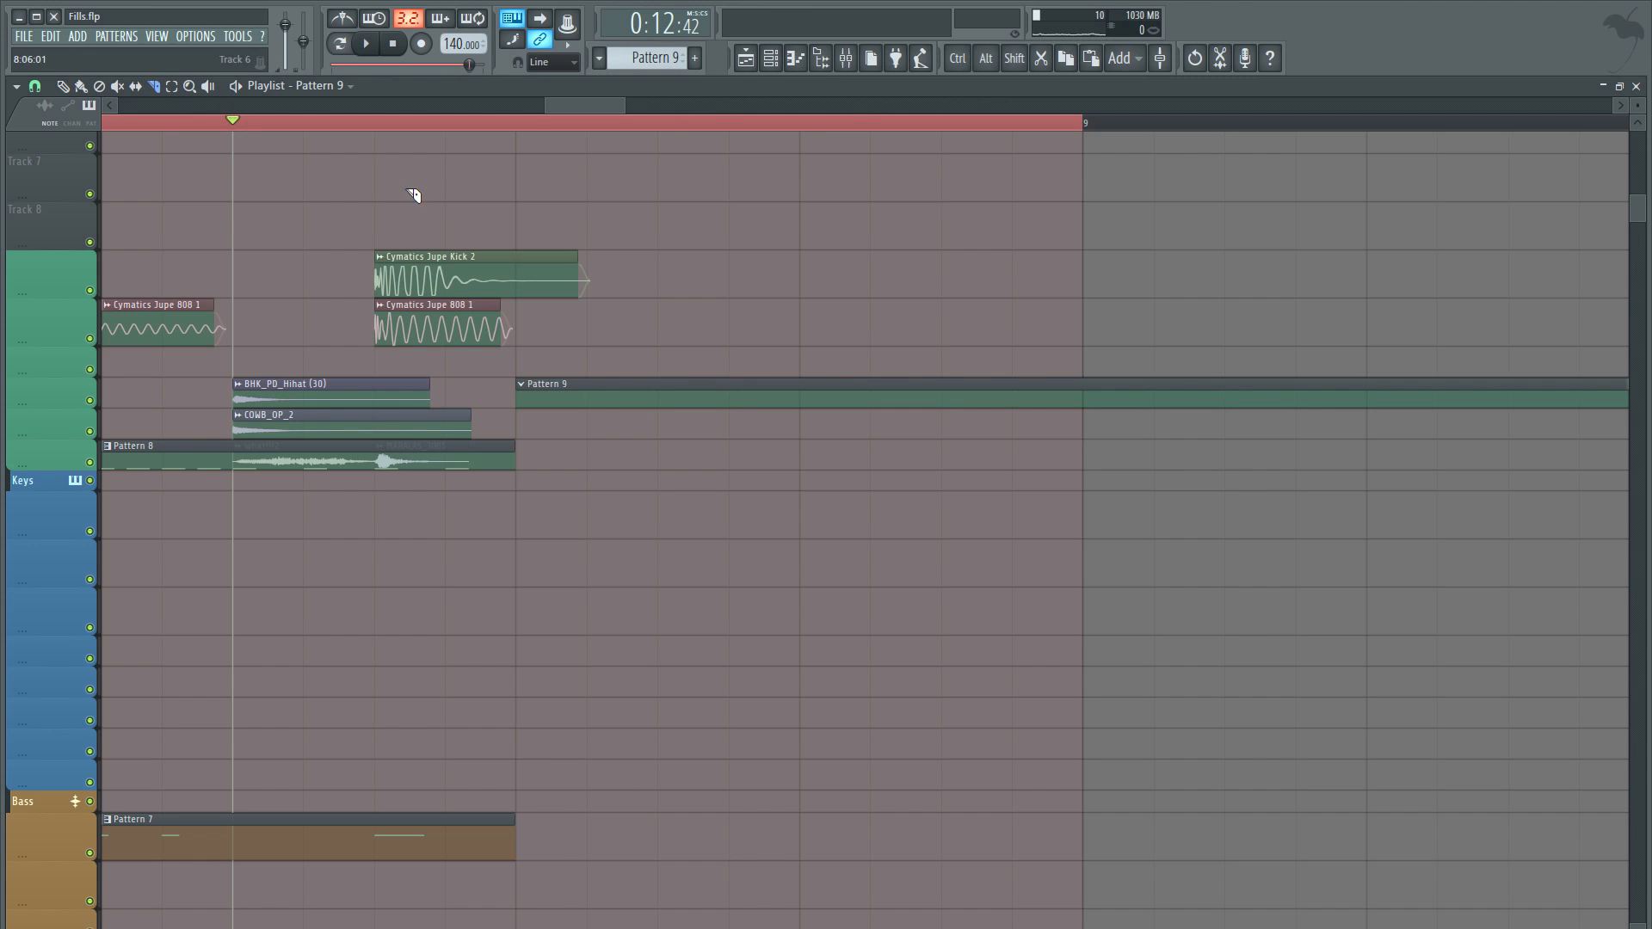
pyautogui.rightClick(1222, 395)
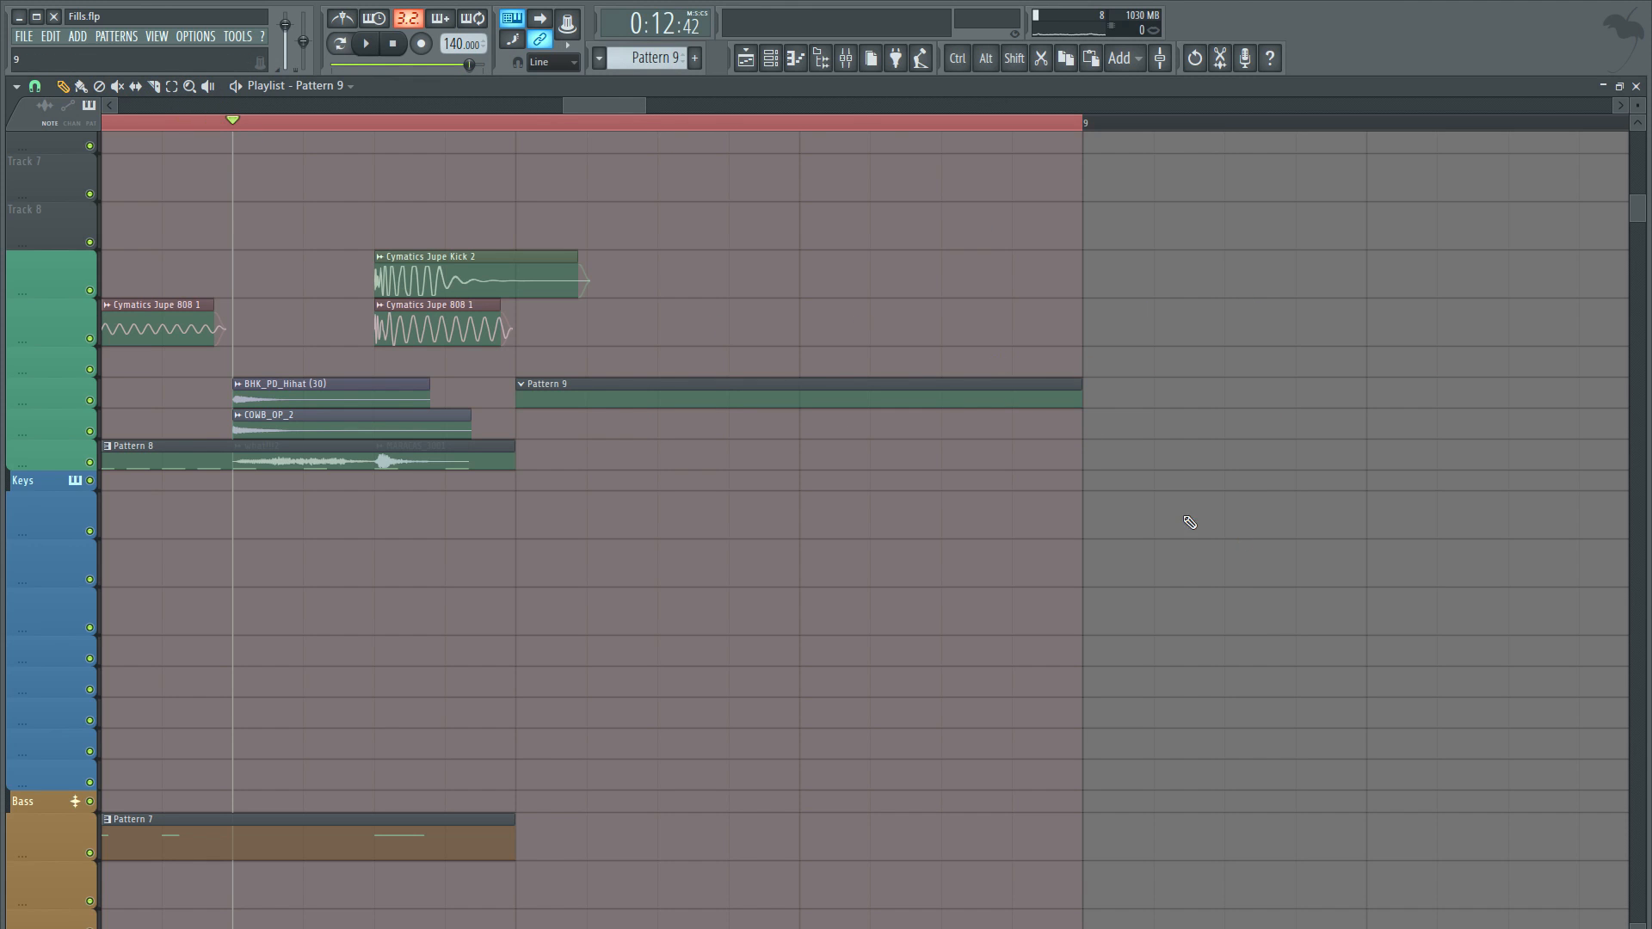
# Open the piano roll of the Cymatics Jupe Snare 2 channel for Pattern 9 and set the grid snap to (none)
pyautogui.press('F6')
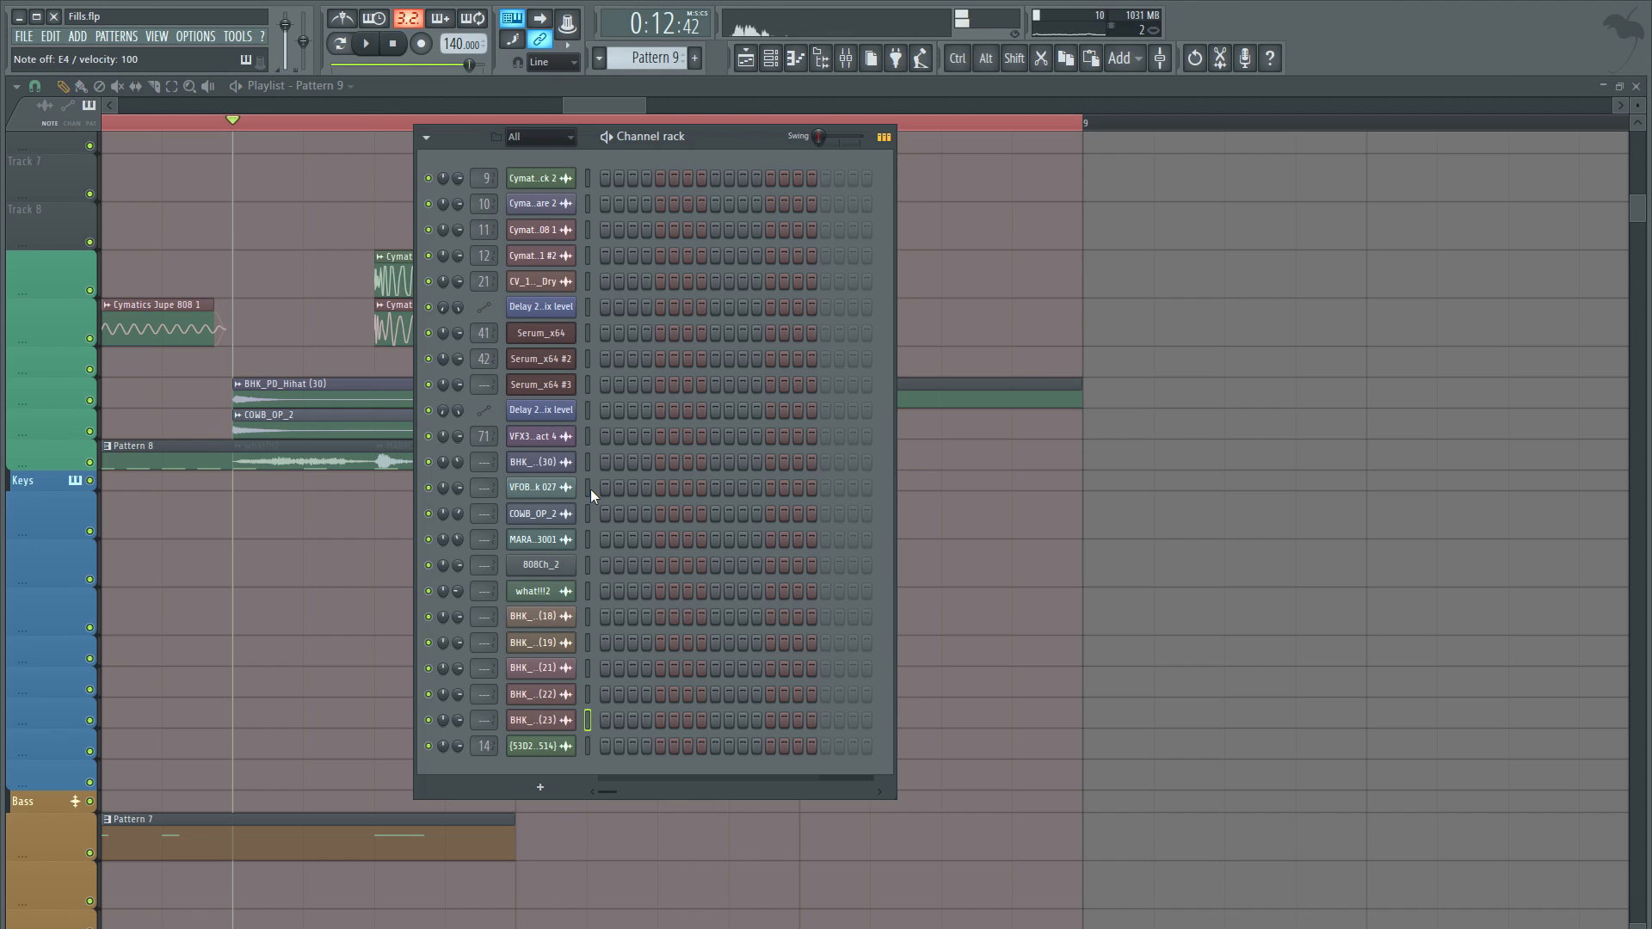
pyautogui.click(587, 204)
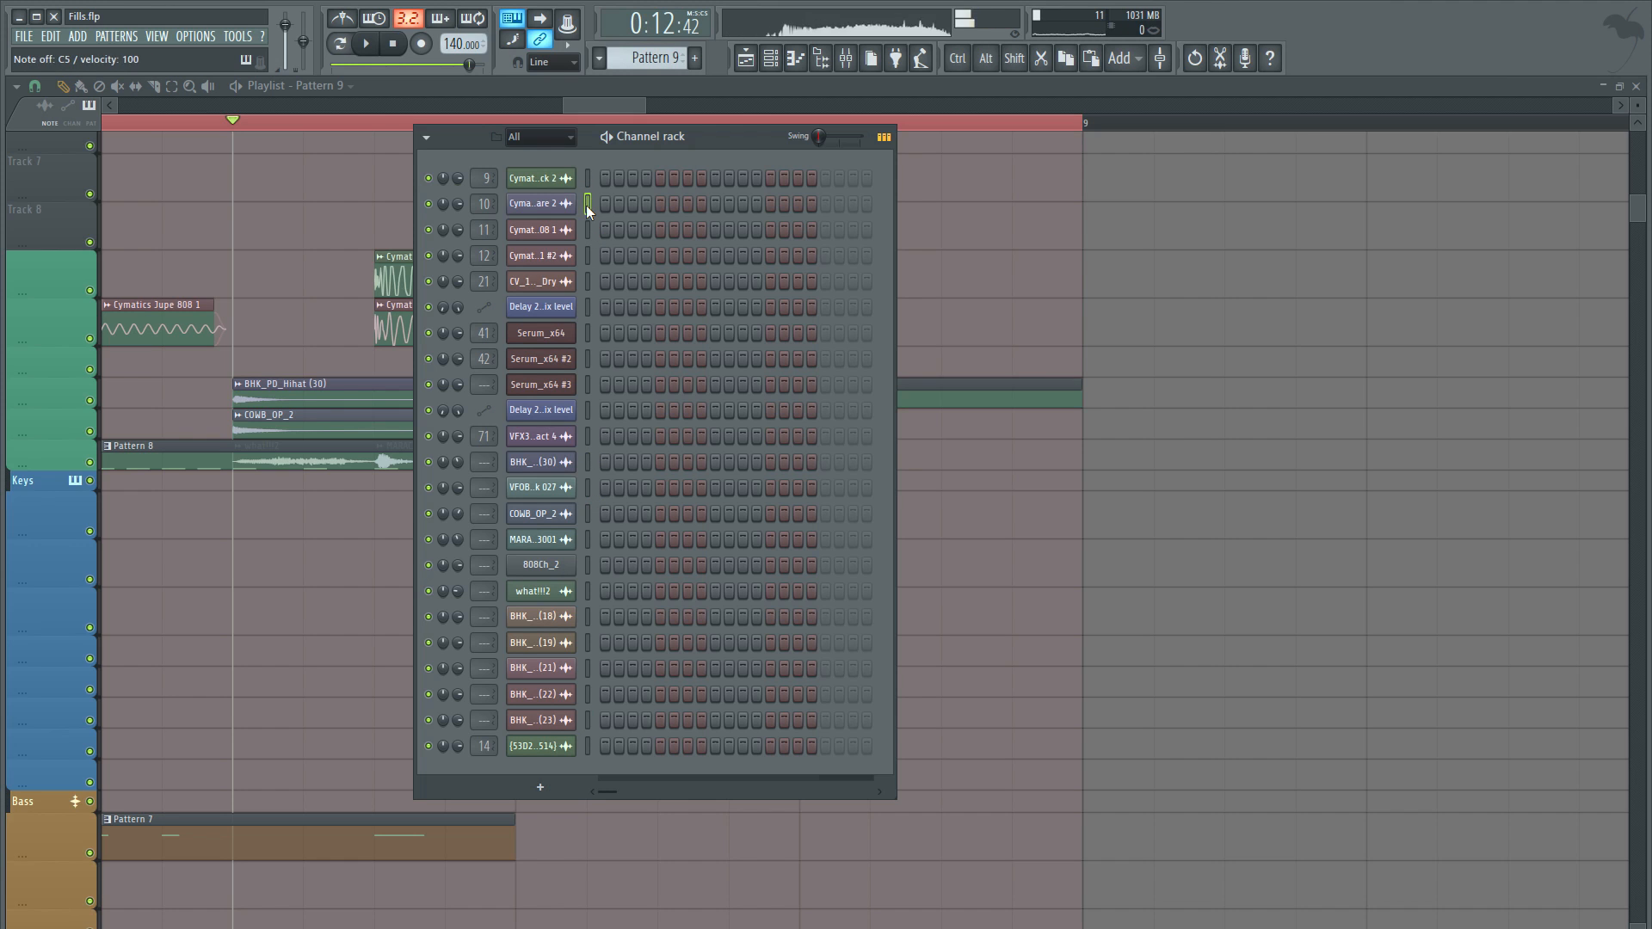
pyautogui.rightClick(558, 205)
pyautogui.click(616, 208)
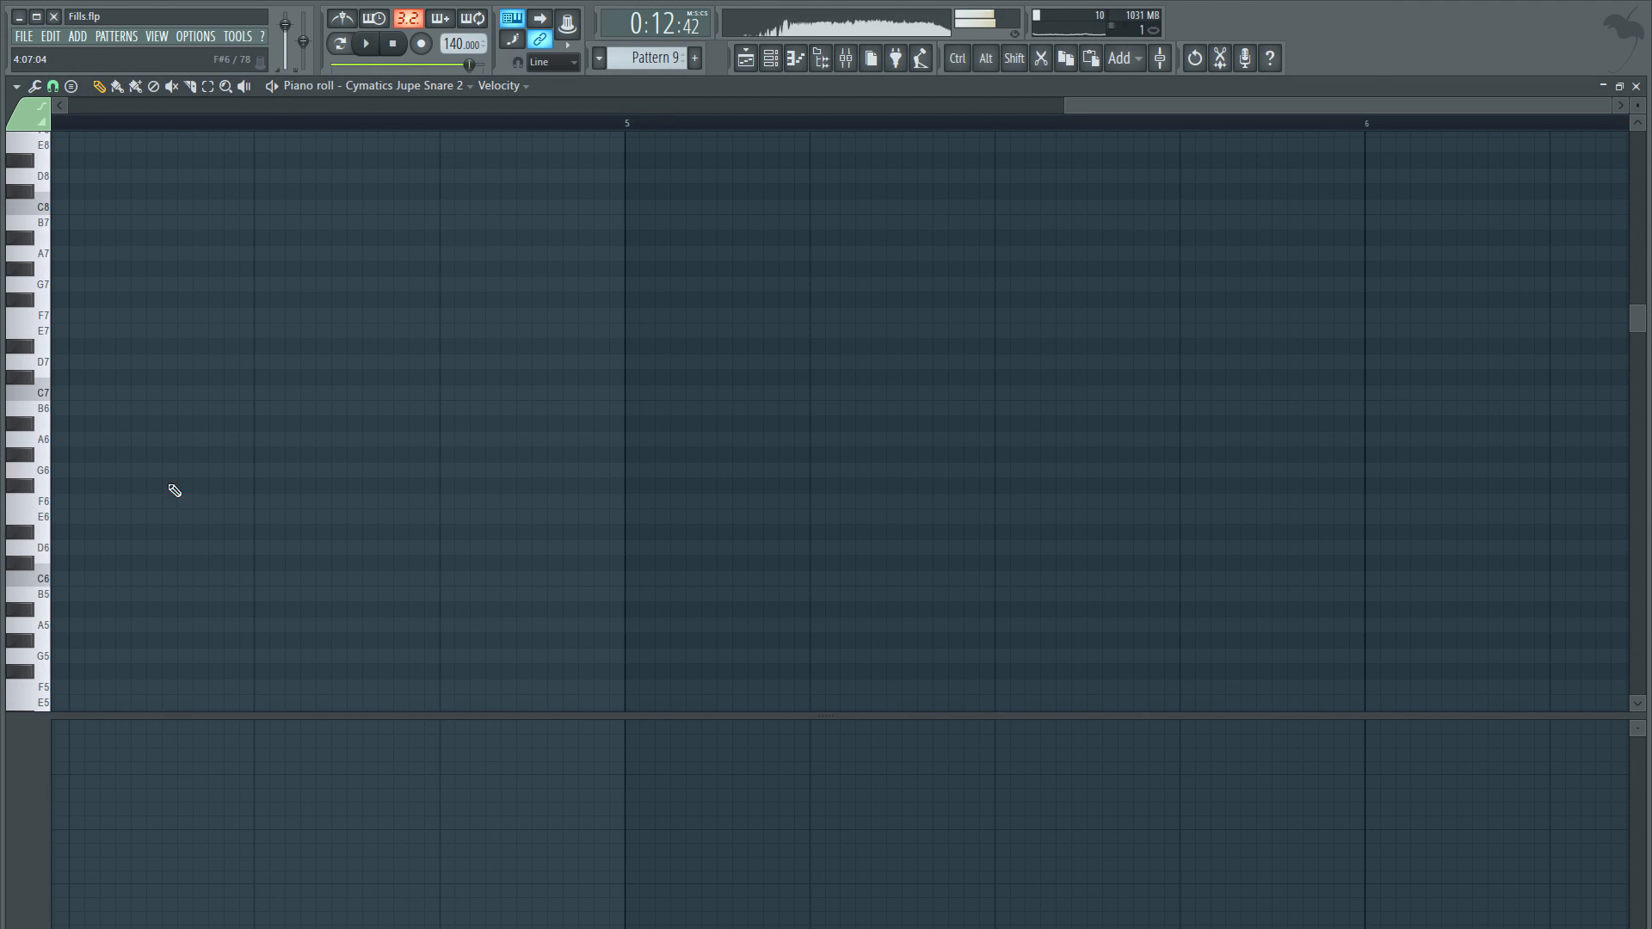
pyautogui.click(52, 87)
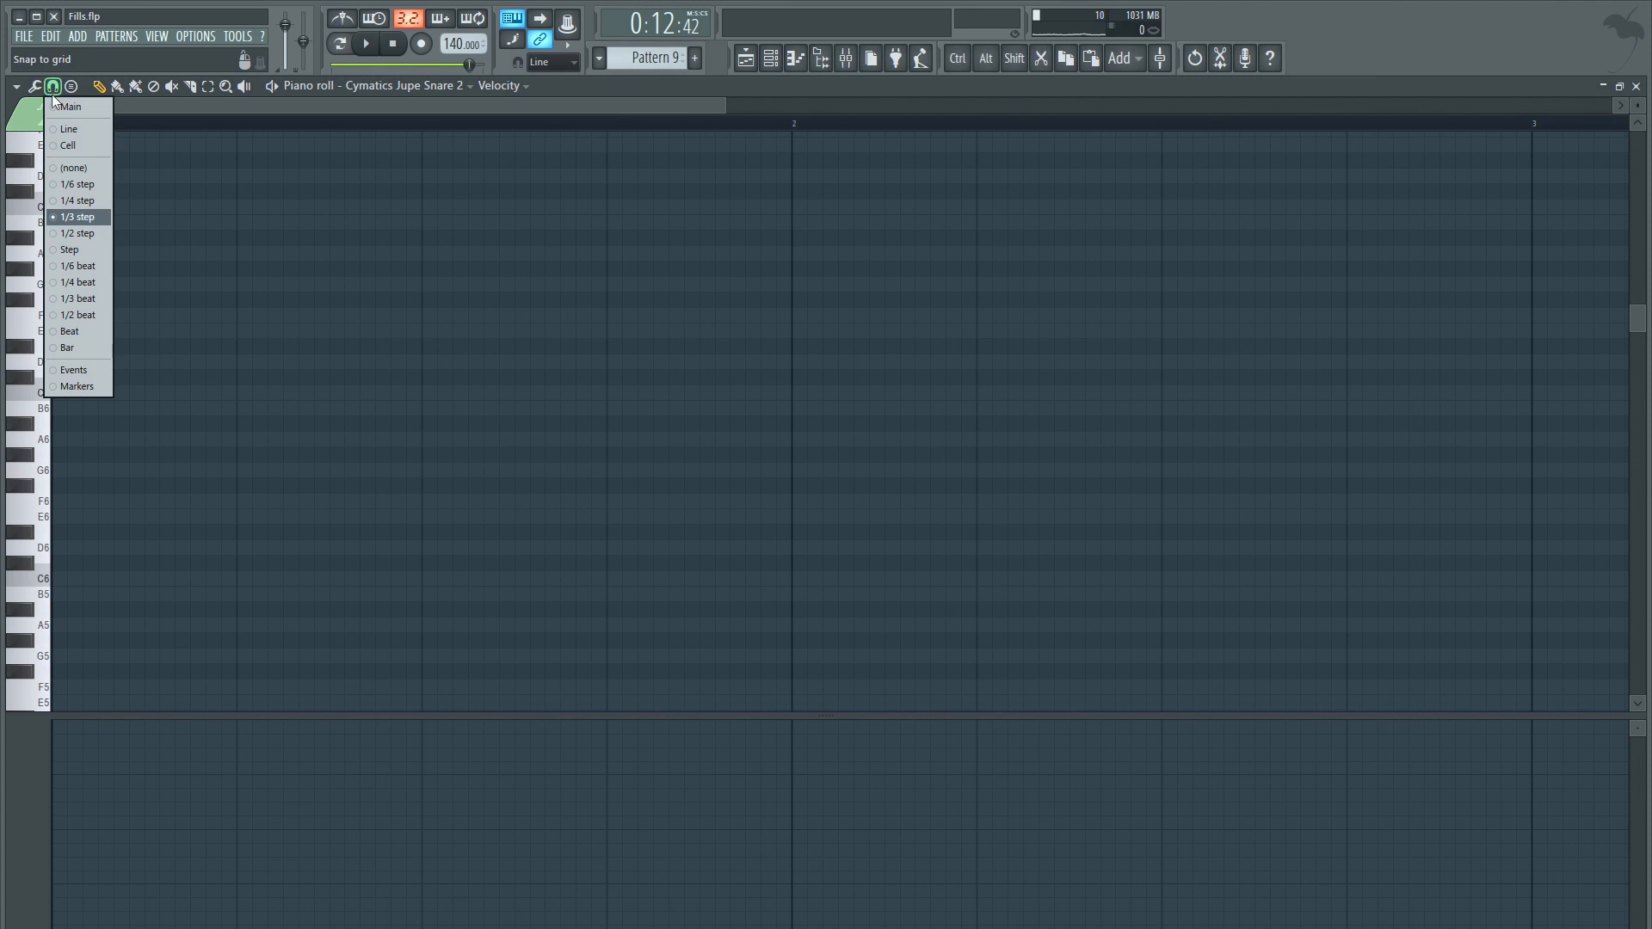
pyautogui.click(82, 169)
# Draw four rising pairs of short snare notes at C5, E5, G#5 and C6 across the first two beats and play the fill
pyautogui.scroll(-6, 90, 455)
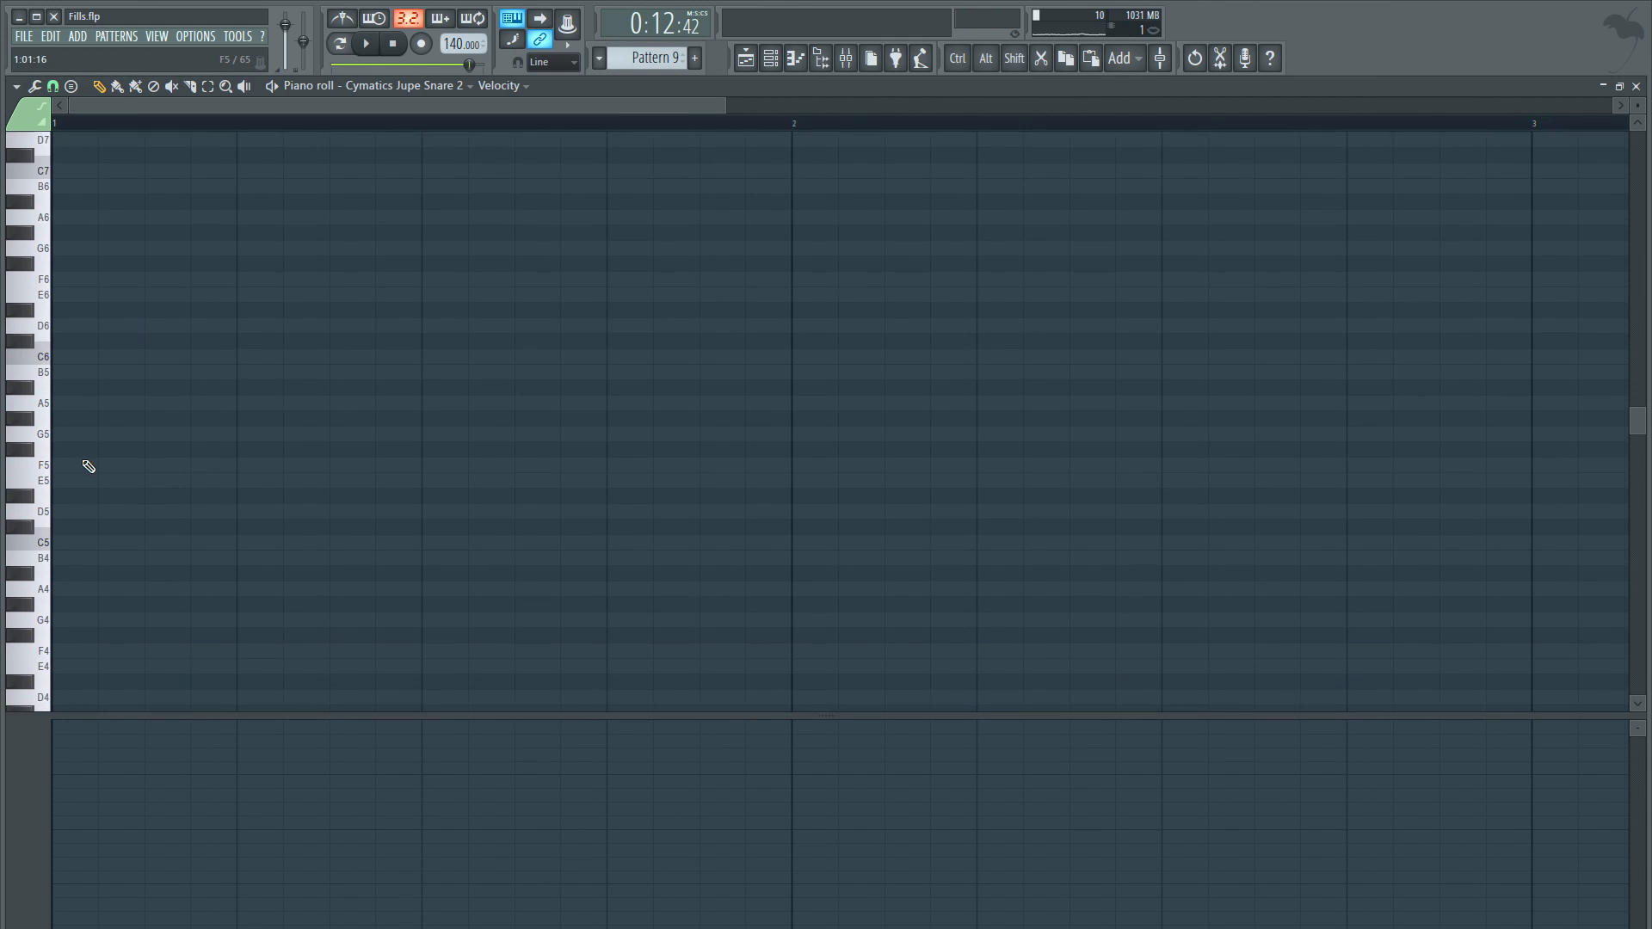
pyautogui.moveTo(86, 474); pyautogui.dragTo(86, 490)
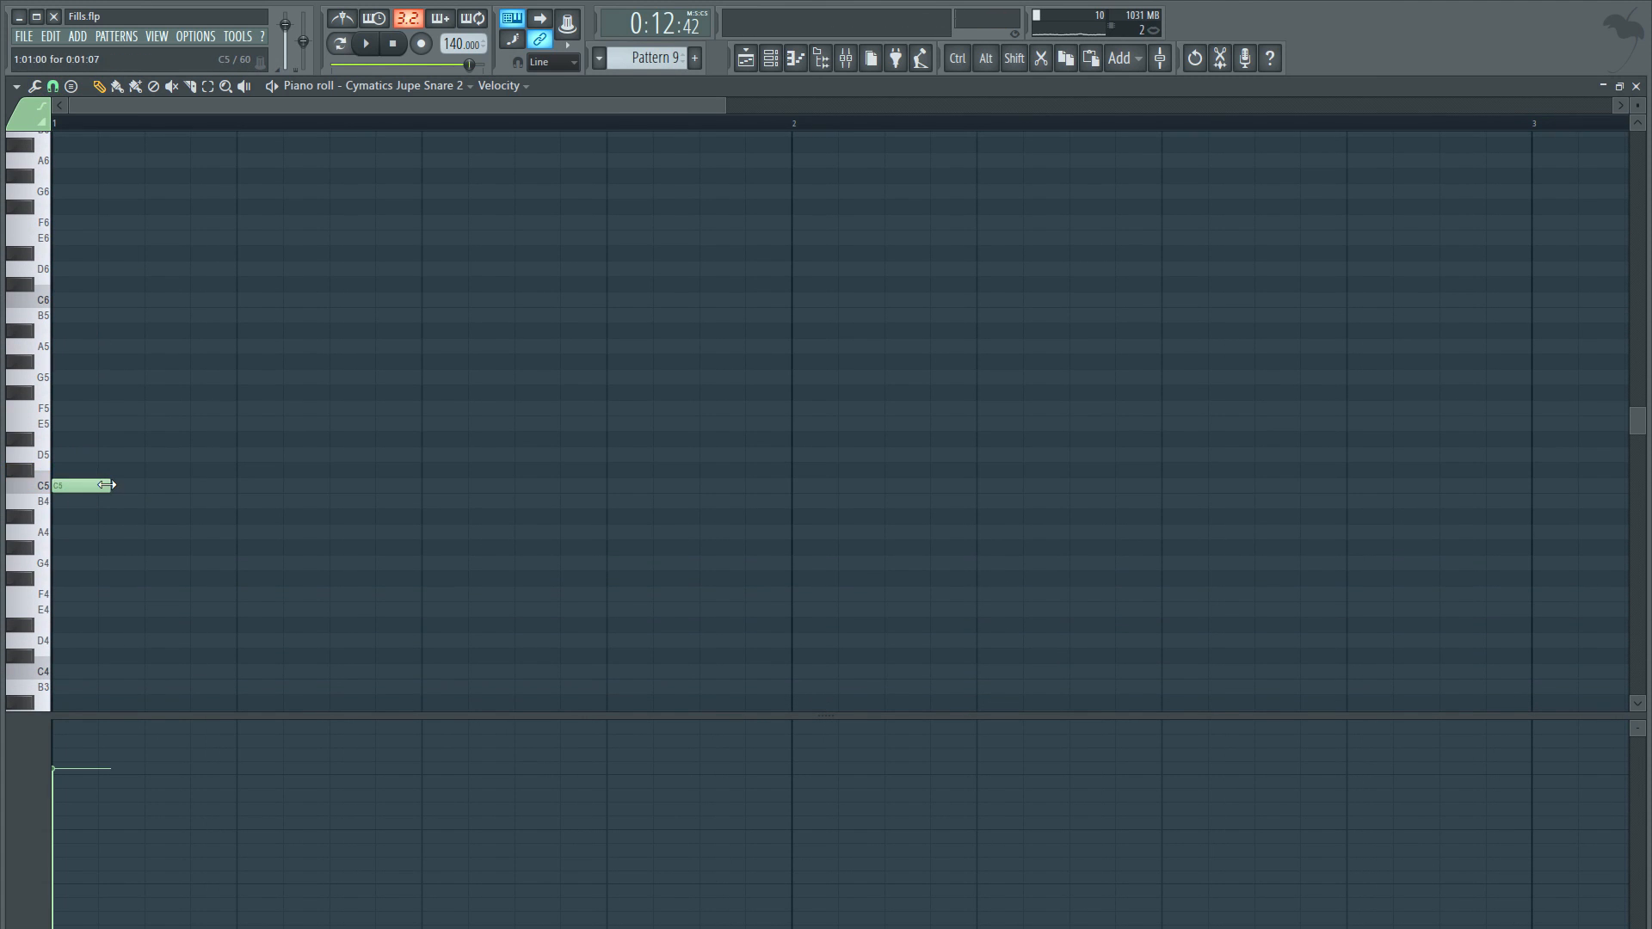
pyautogui.keyDown('alt'); pyautogui.click(346, 488); pyautogui.keyUp('alt')
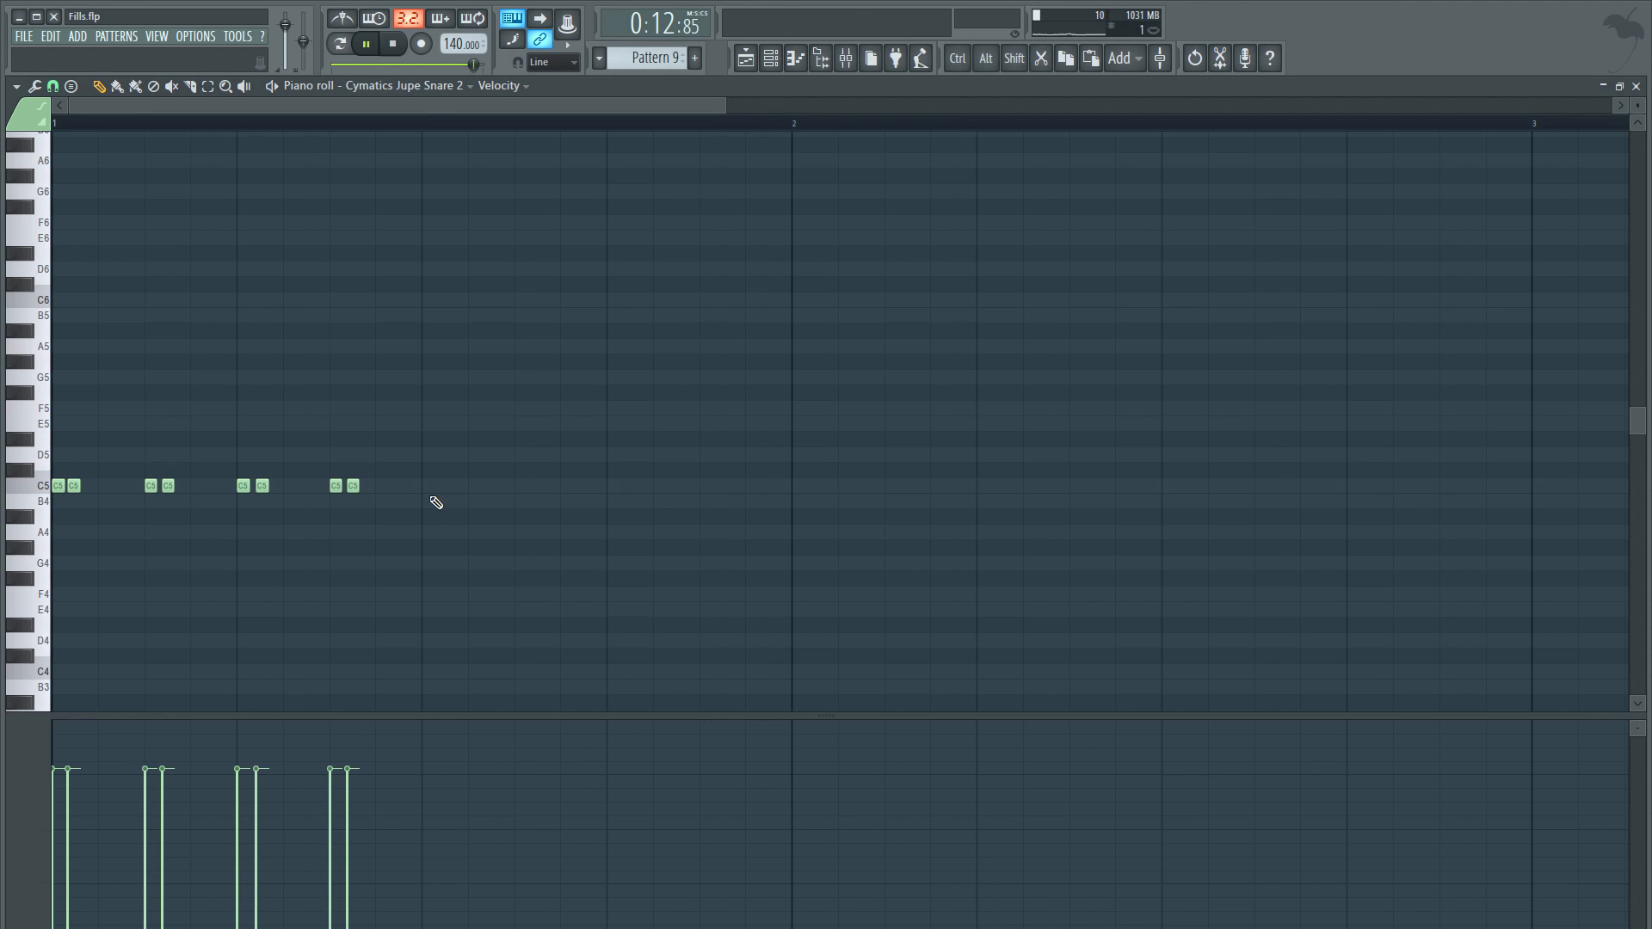
pyautogui.press('space')
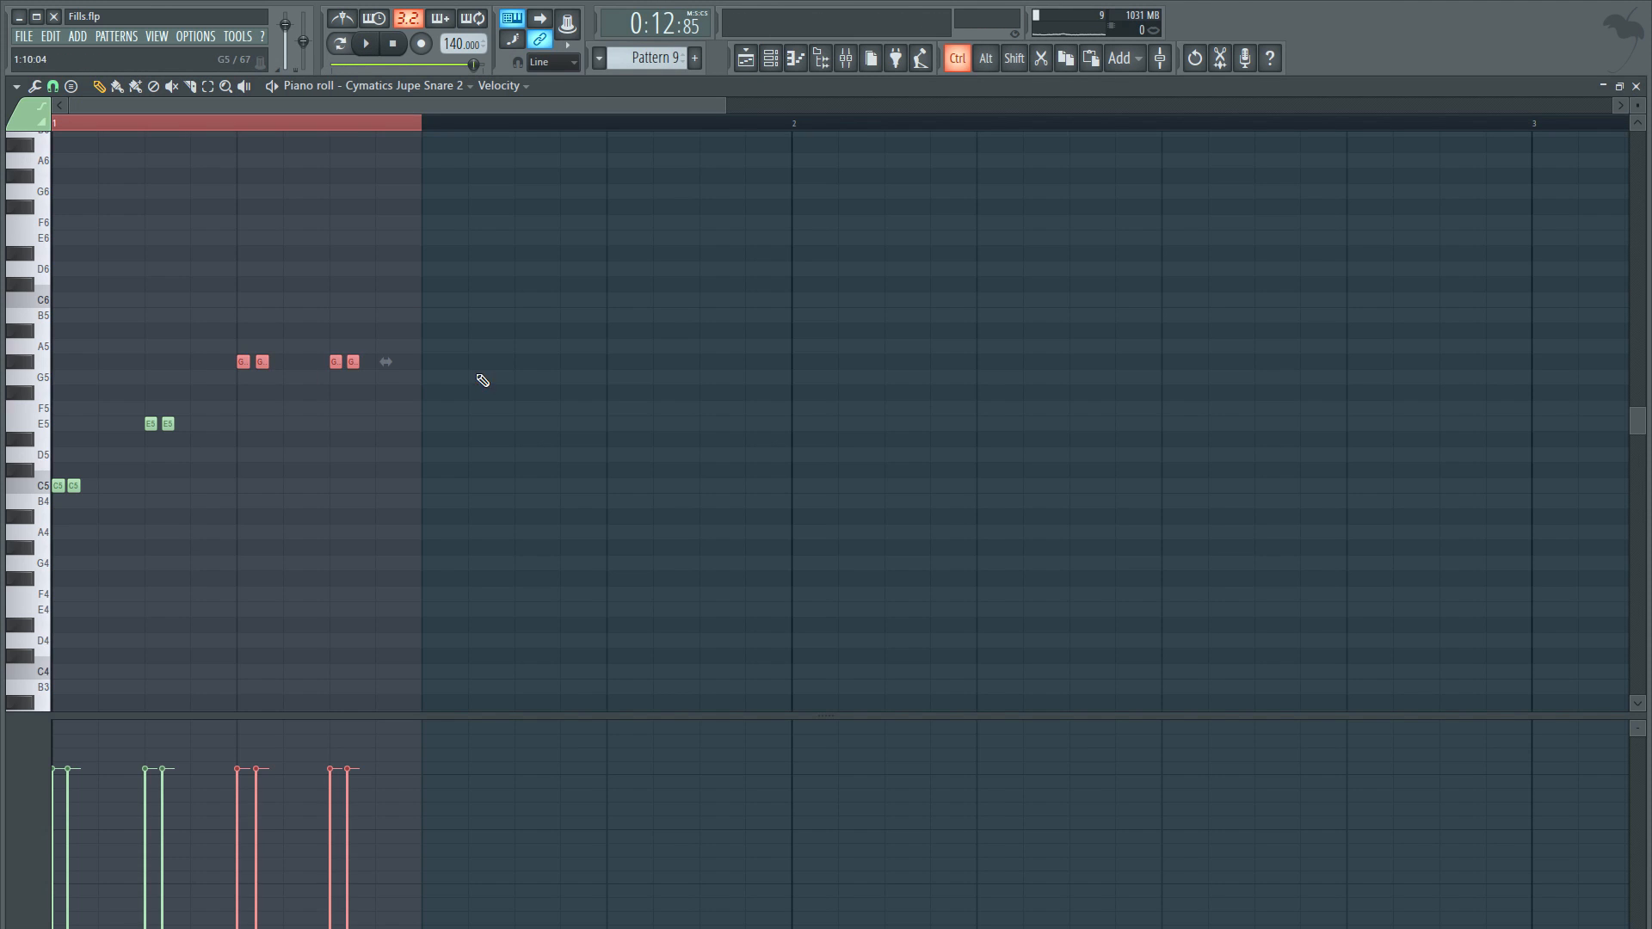
pyautogui.moveTo(479, 375); pyautogui.dragTo(334, 359)
pyautogui.moveTo(340, 273); pyautogui.dragTo(340, 289)
pyautogui.press('space')
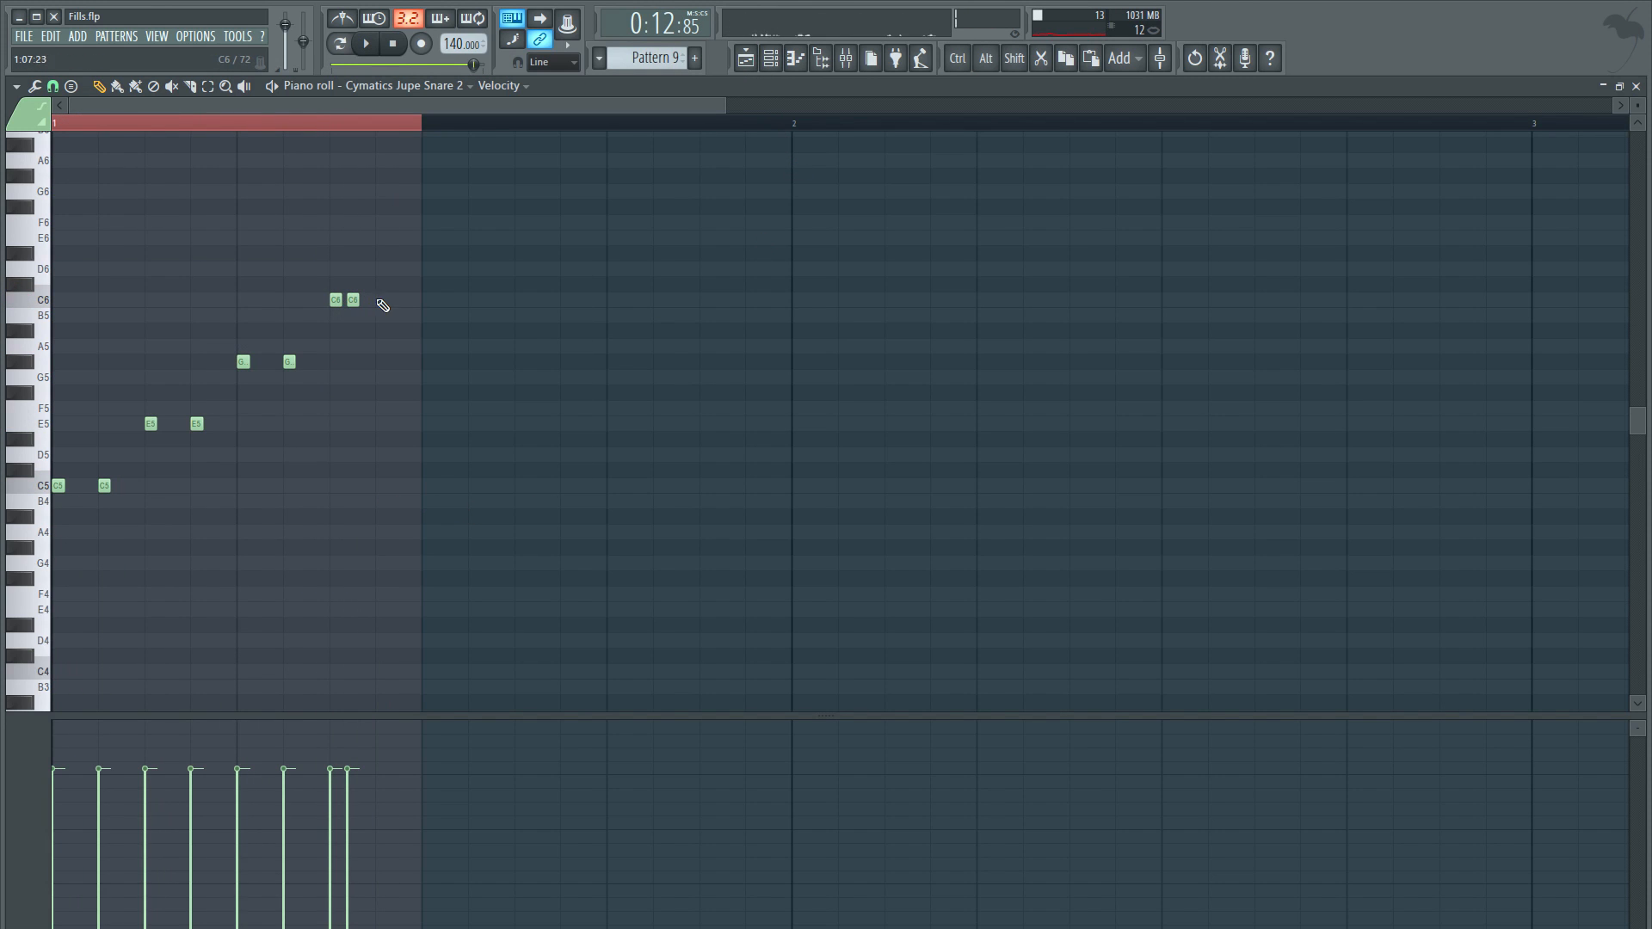
pyautogui.press('space')
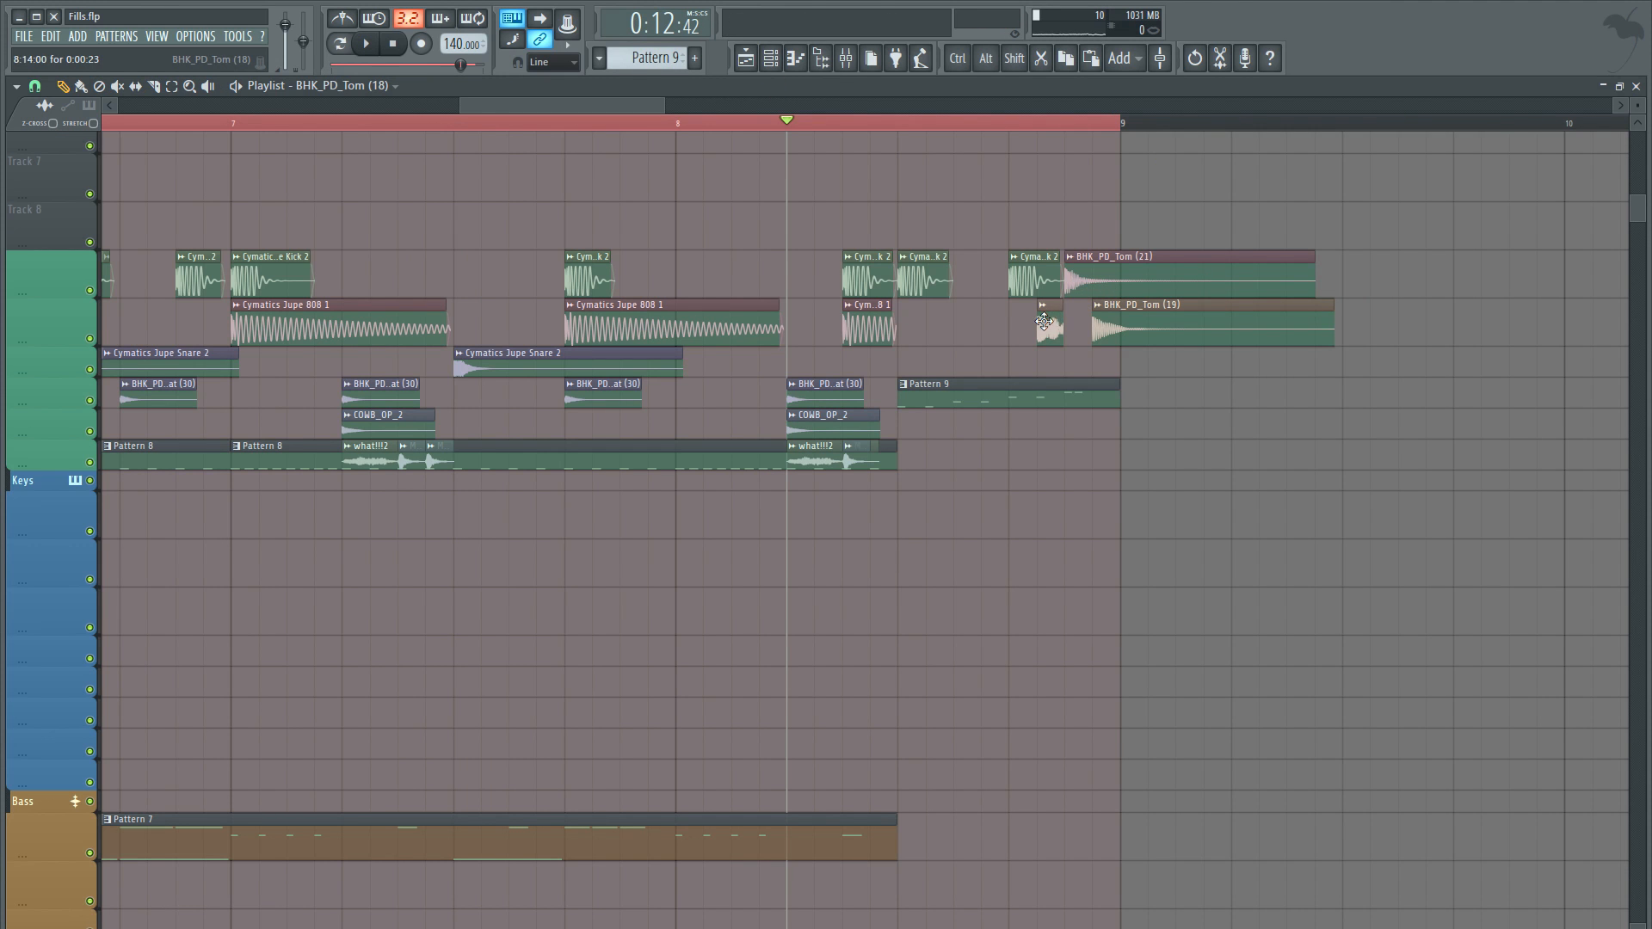
# Arrange BHK_PD_Tom (18), (21) and (19) on the 808 track at 8:12:00, 8:14:00 and 8:16:00, trimming the last to bar 9
pyautogui.moveTo(1112, 280); pyautogui.dragTo(1085, 329)
pyautogui.press('space')
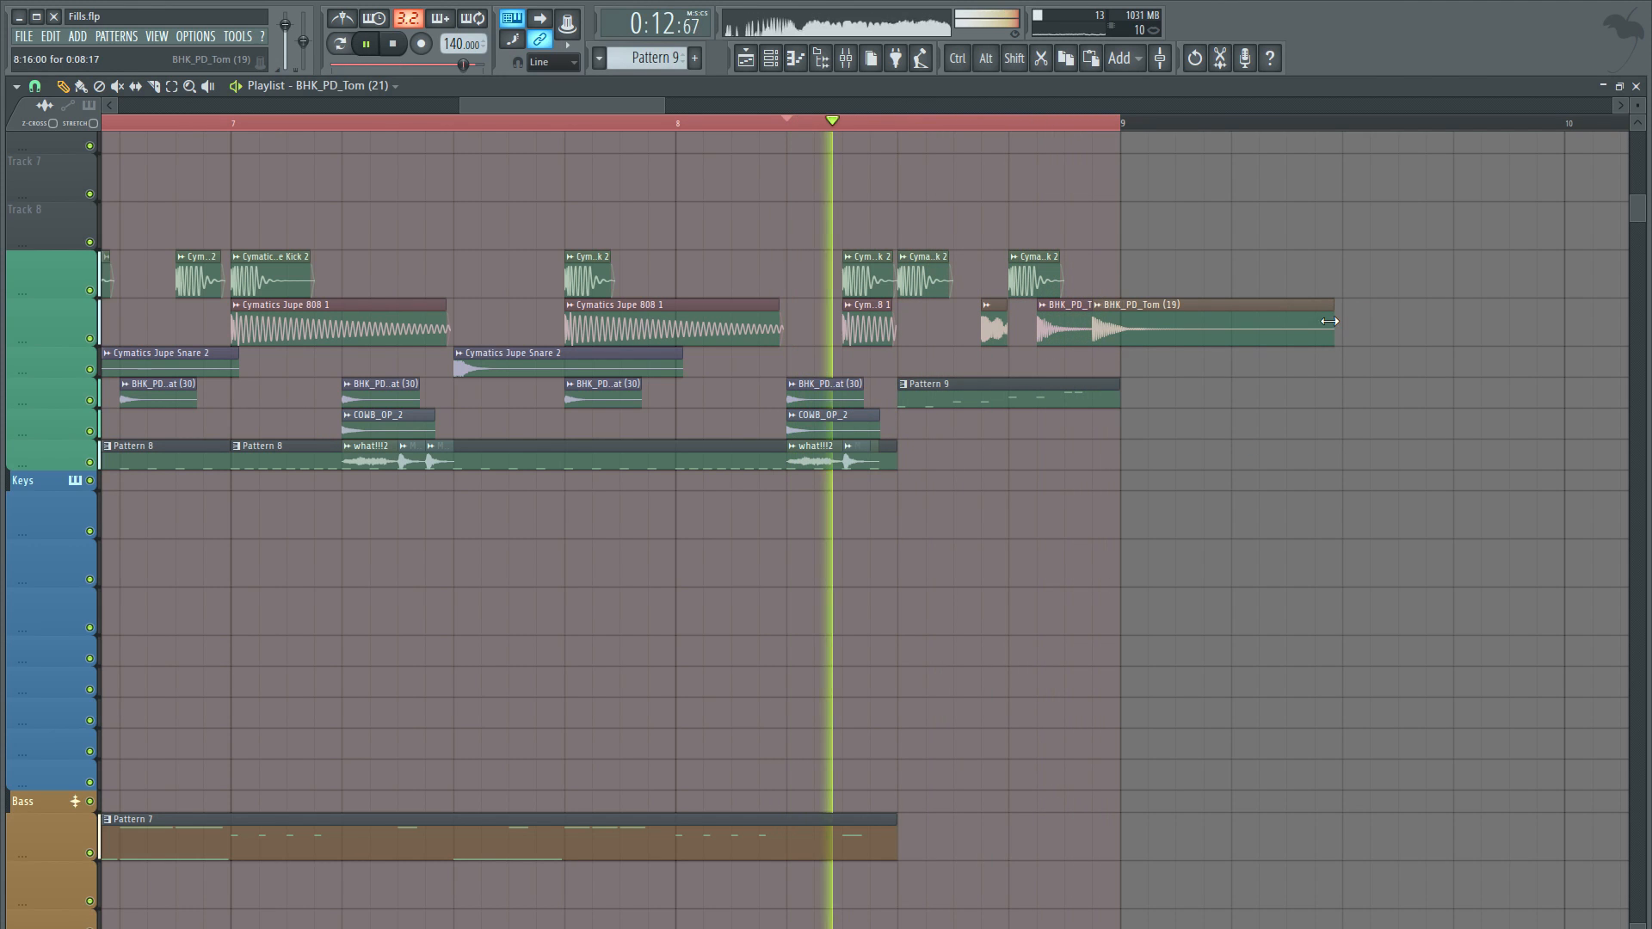
pyautogui.moveTo(1331, 321); pyautogui.dragTo(1118, 320)
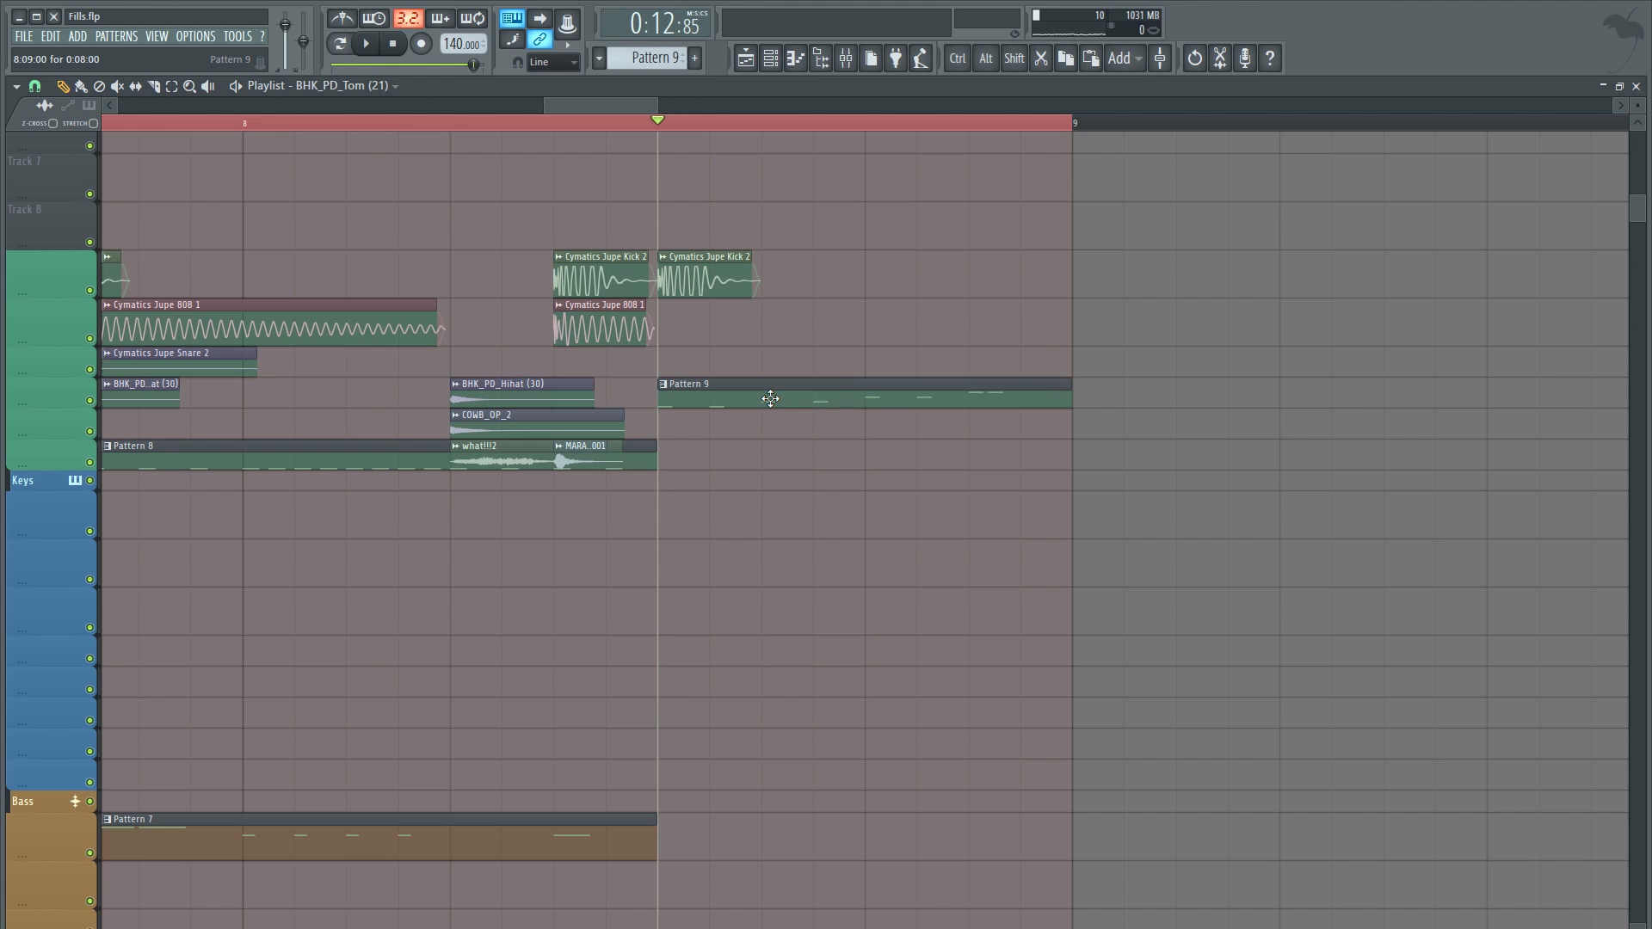
# Delete the Pattern 9 clip, create Pattern 10 and place it at 8:09:00 on the snare track
pyautogui.rightClick(770, 399)
pyautogui.press('F4')
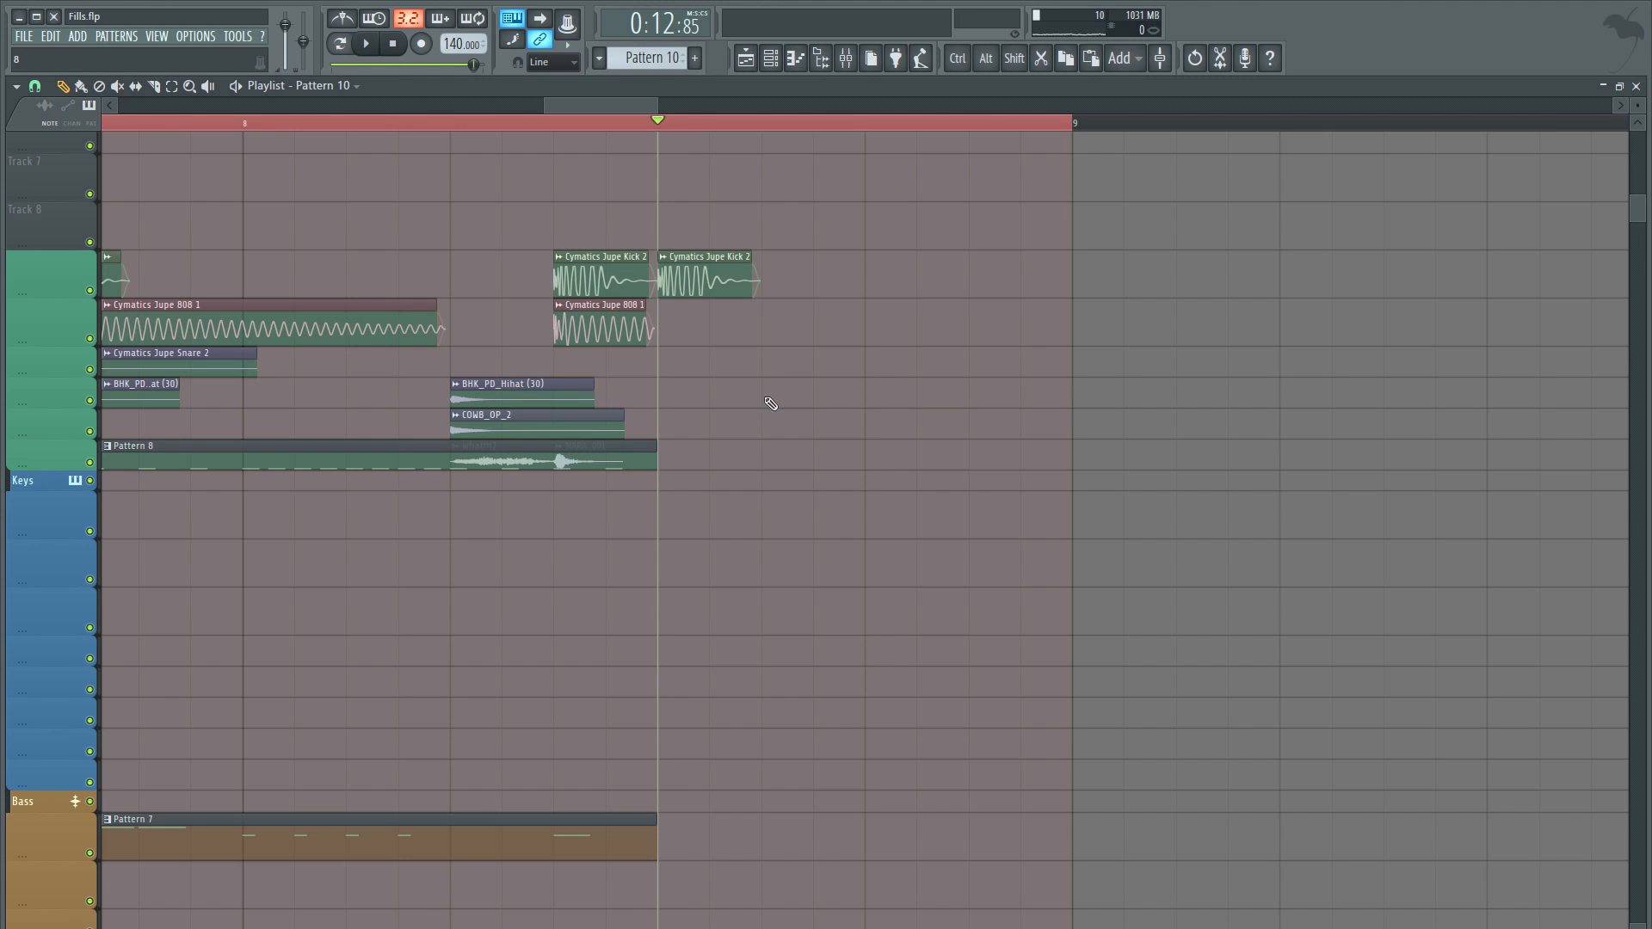
pyautogui.click(757, 360)
# Audition the BHK_PD_Tom (21) channel and open its piano roll for Pattern 10
pyautogui.press('F6')
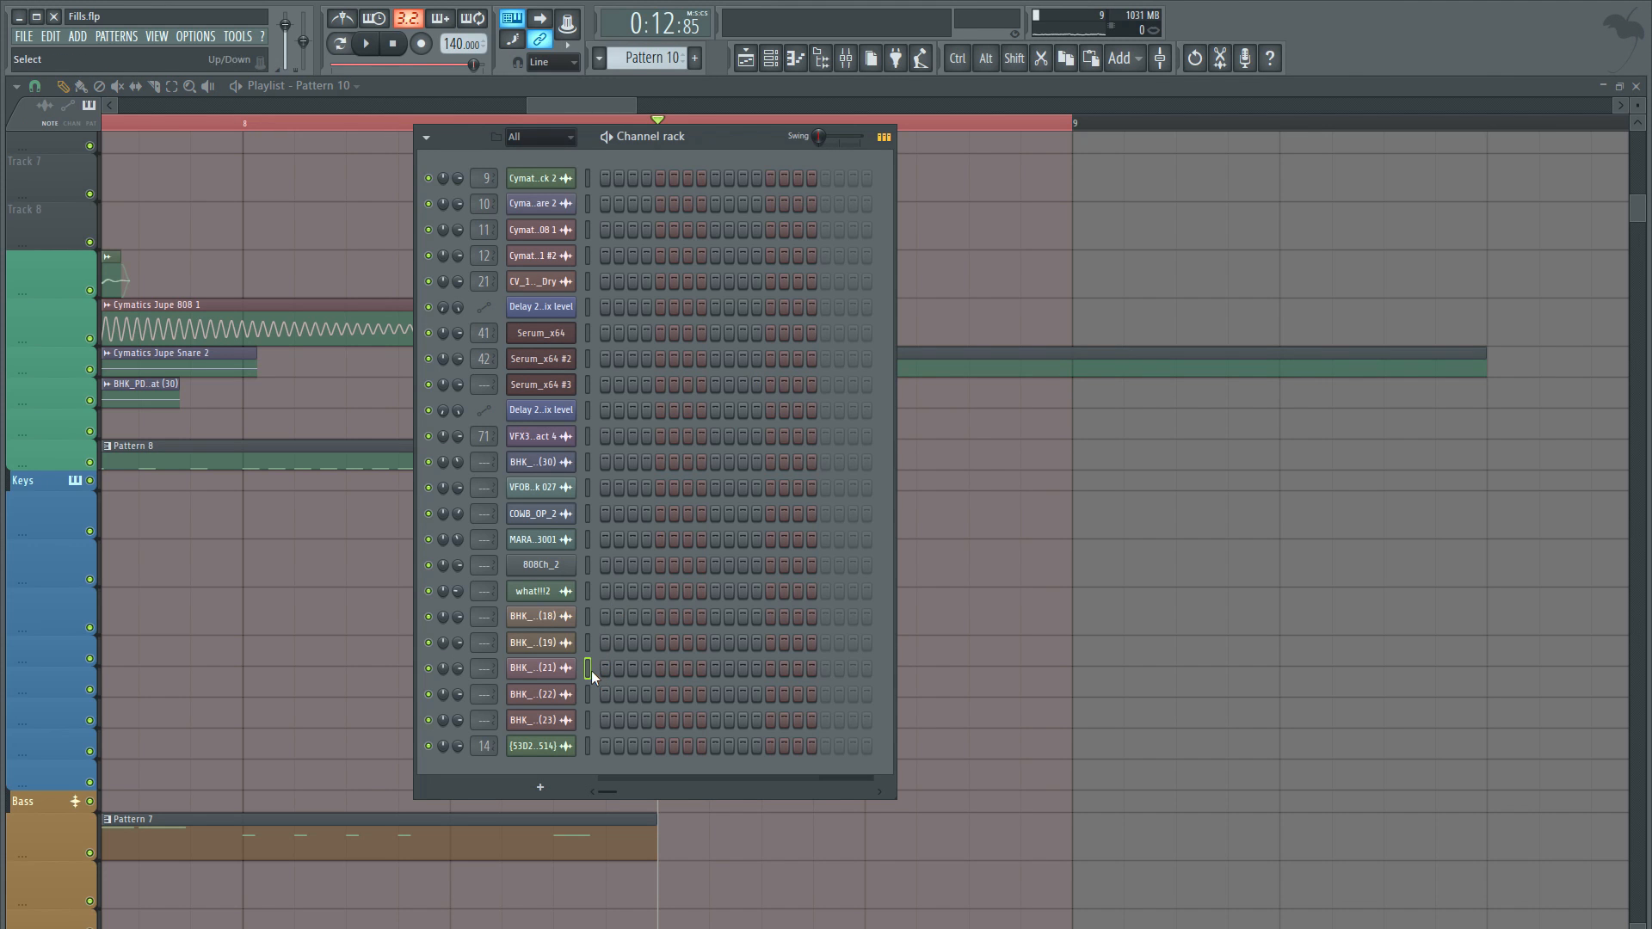
pyautogui.press('b')
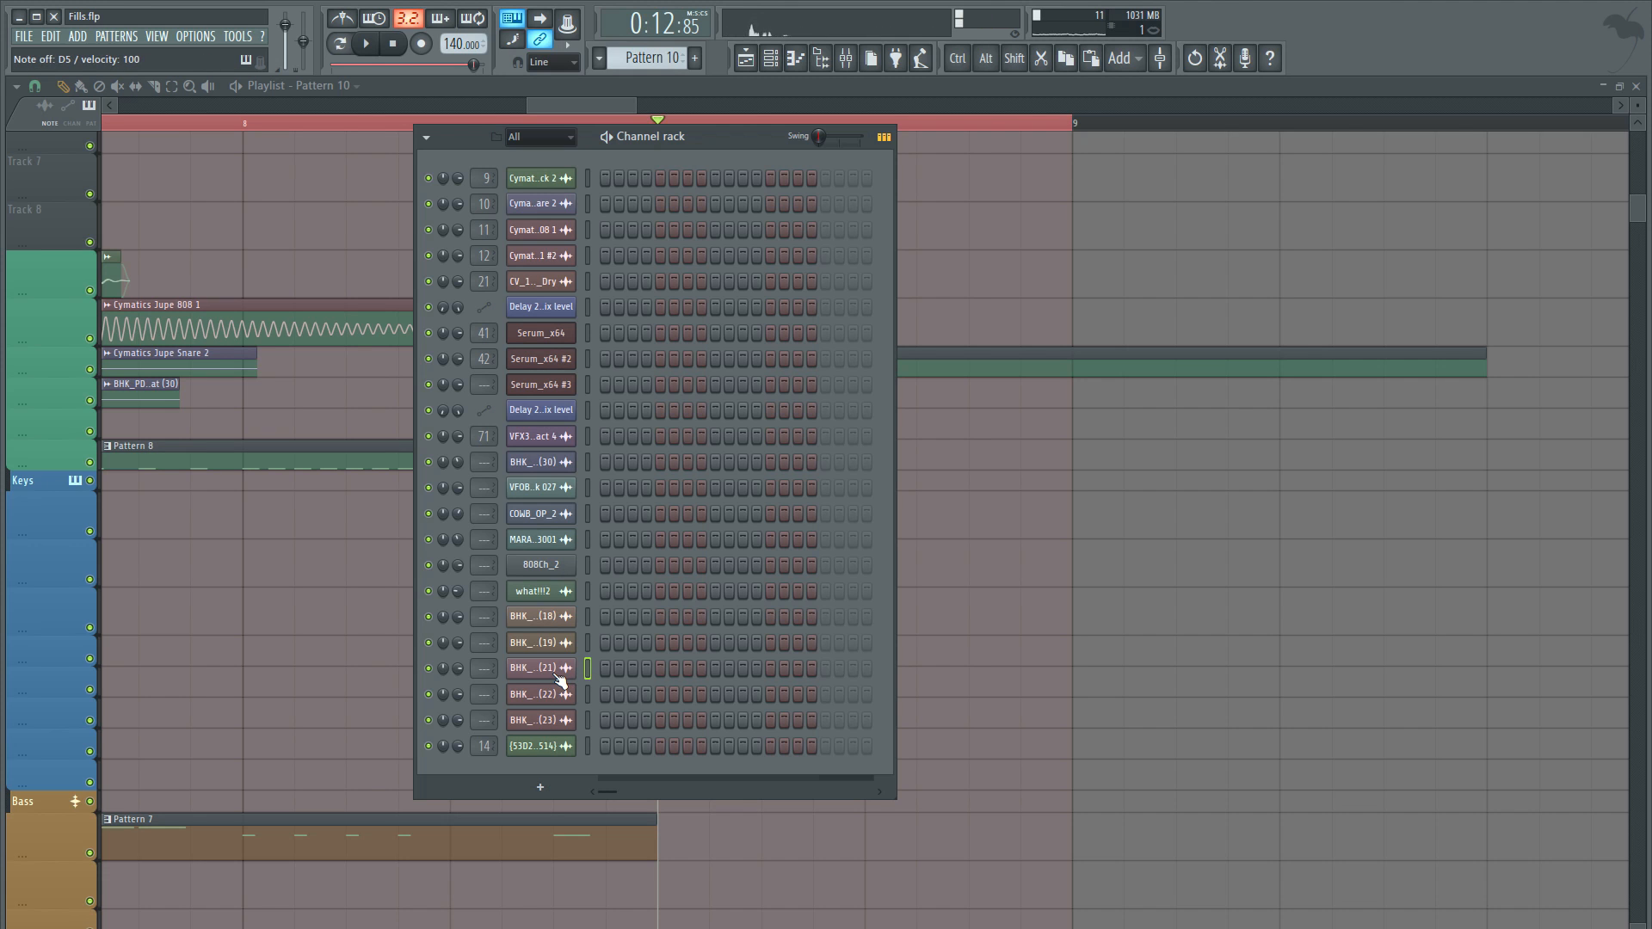
pyautogui.rightClick(568, 664)
pyautogui.click(602, 668)
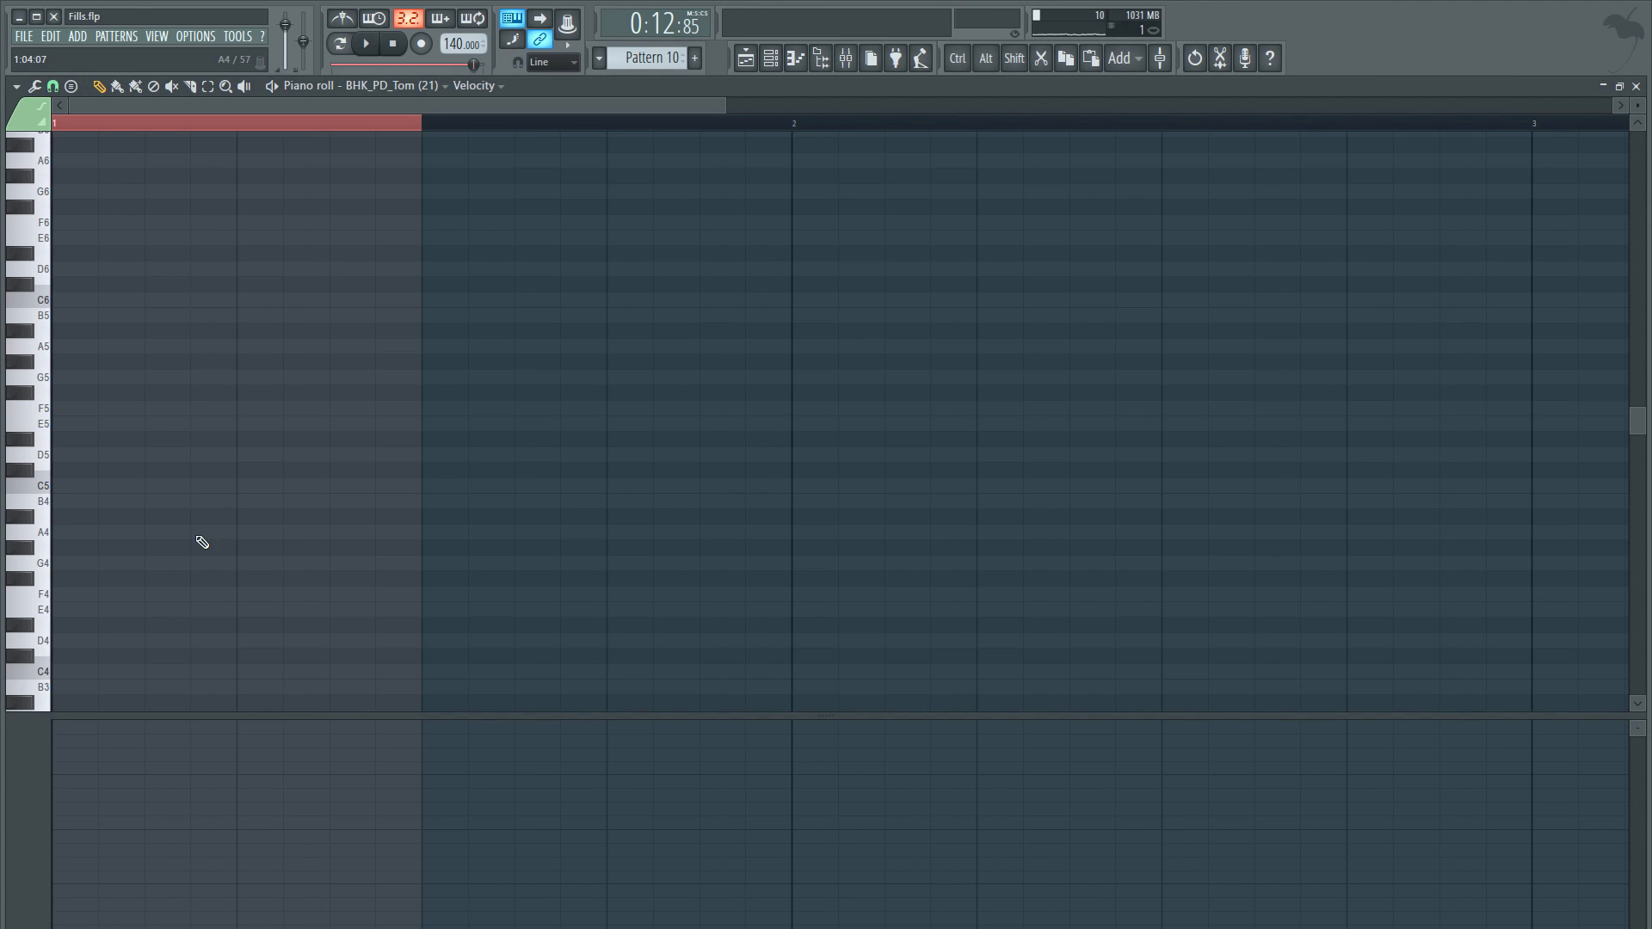
# Draw tom notes at G5, E5, F#5, D#5 and C#5 within the first two beats and play them
pyautogui.scroll(-4, 126, 608)
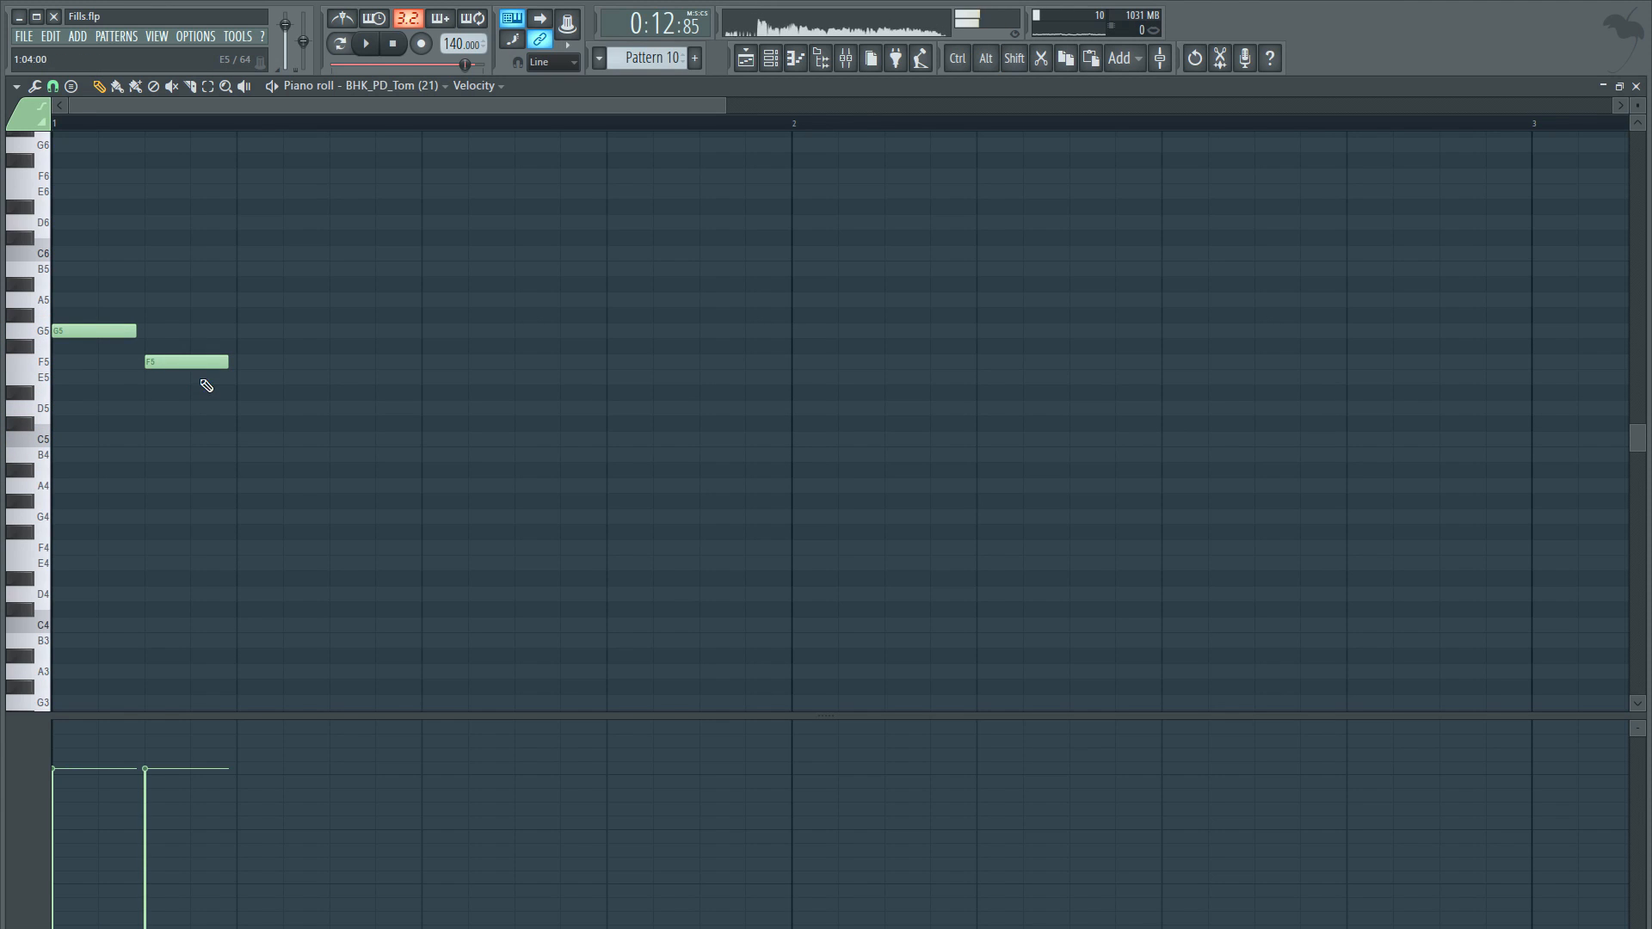
pyautogui.click(339, 426)
pyautogui.press('space')
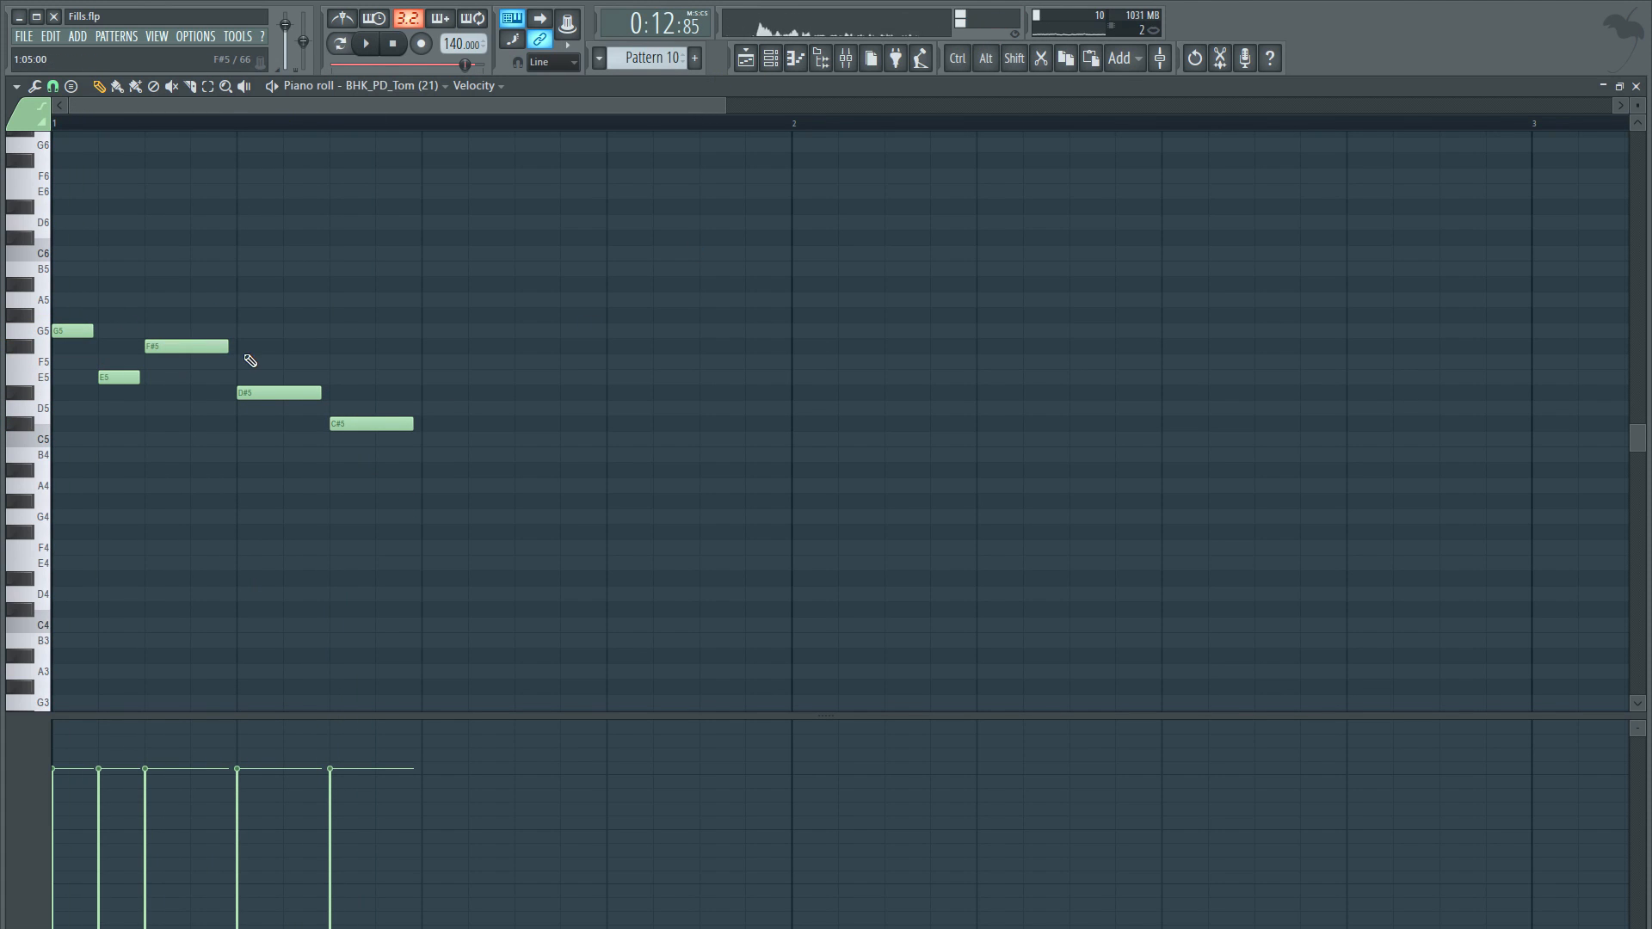
# Shorten the F#5 note, follow it with a short D5, and lower the last two tom notes to C5 and A#4
pyautogui.moveTo(269, 394); pyautogui.dragTo(361, 473)
pyautogui.press('space')
pyautogui.press('space')
pyautogui.press('space')
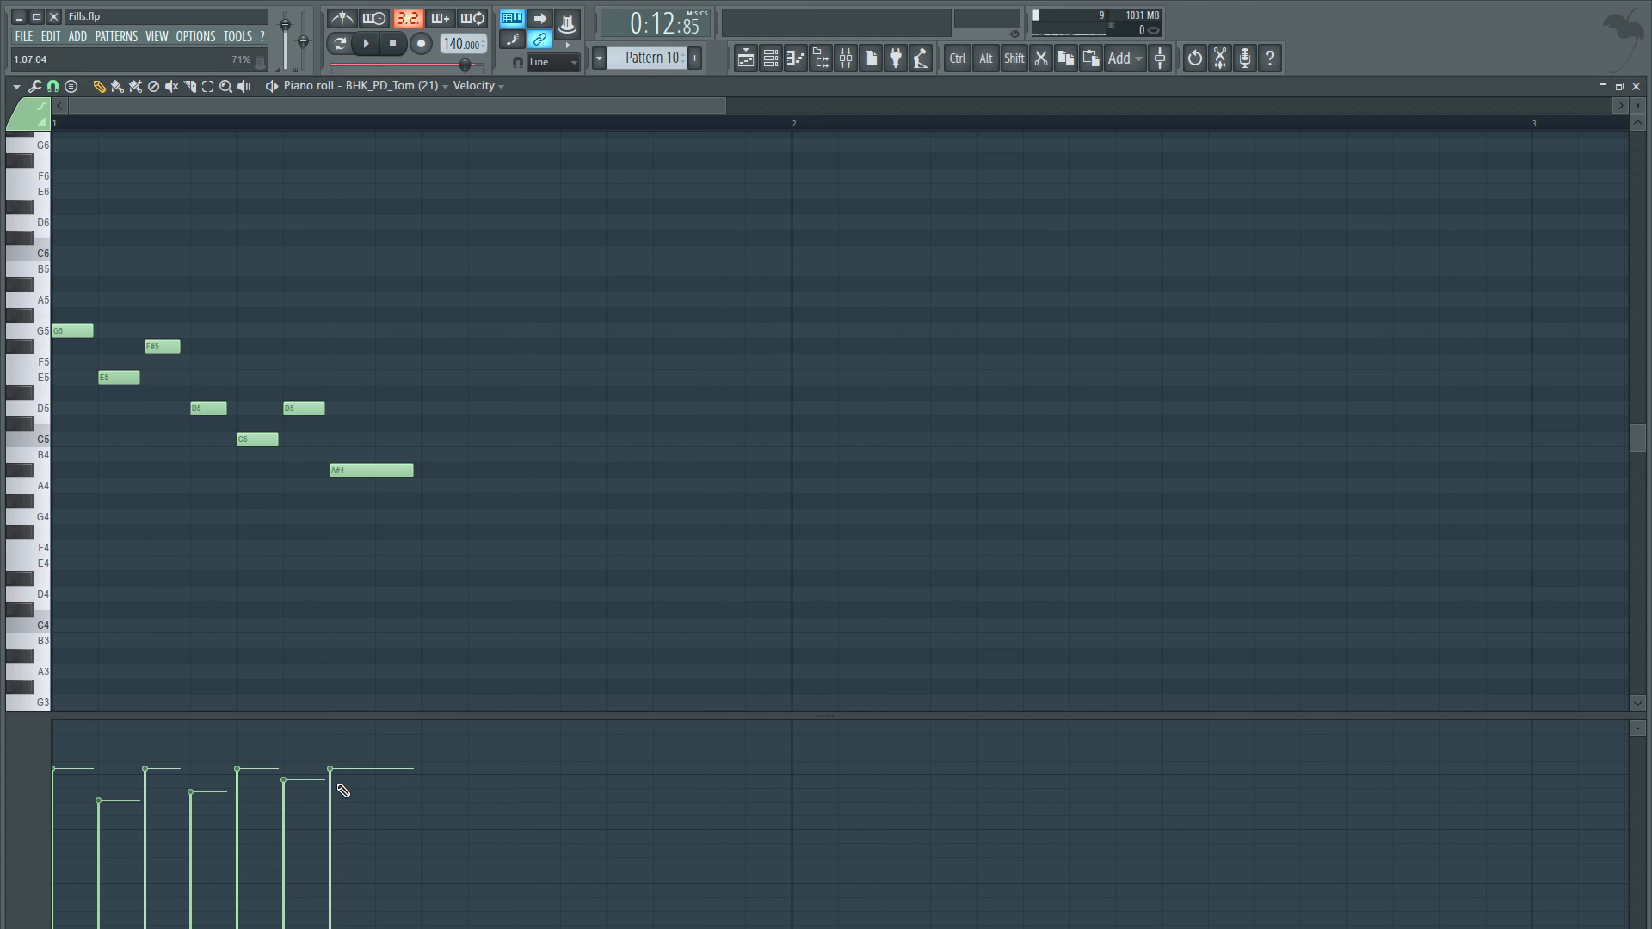
# Shorten the C5 note, add a D5 after it, and lower the velocity of every tom note except F#5 and C5
pyautogui.press('space')
pyautogui.press('space')
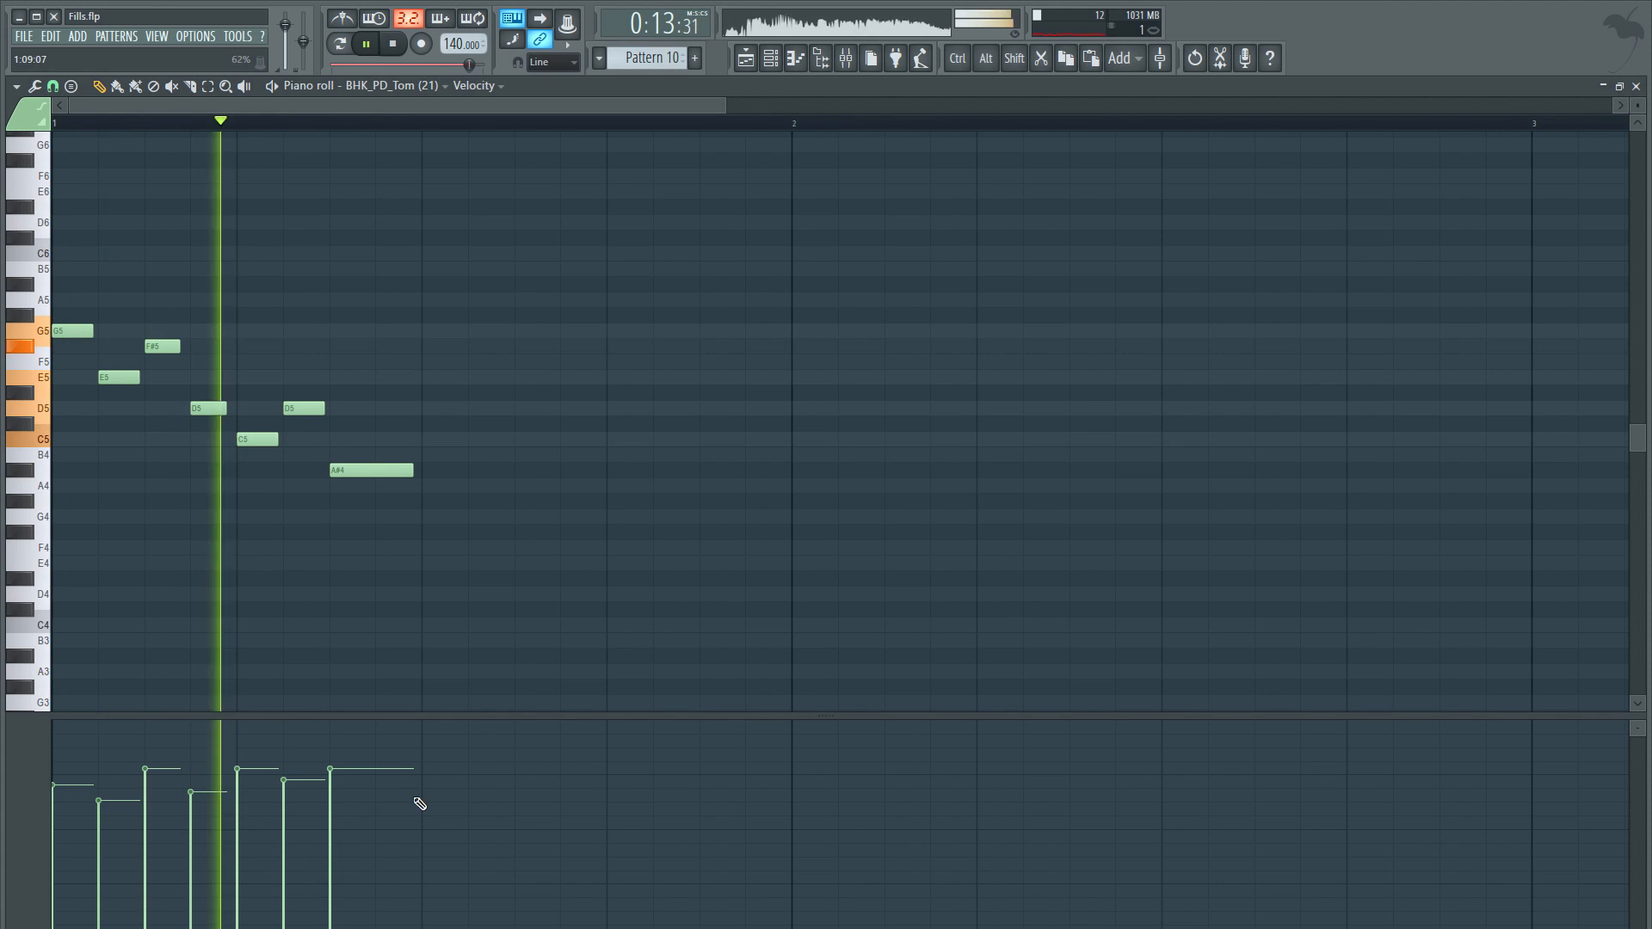
# Nudge the E5, F#5, both D5 and the A#4 tom notes slightly off the grid and play the fill
pyautogui.press('space')
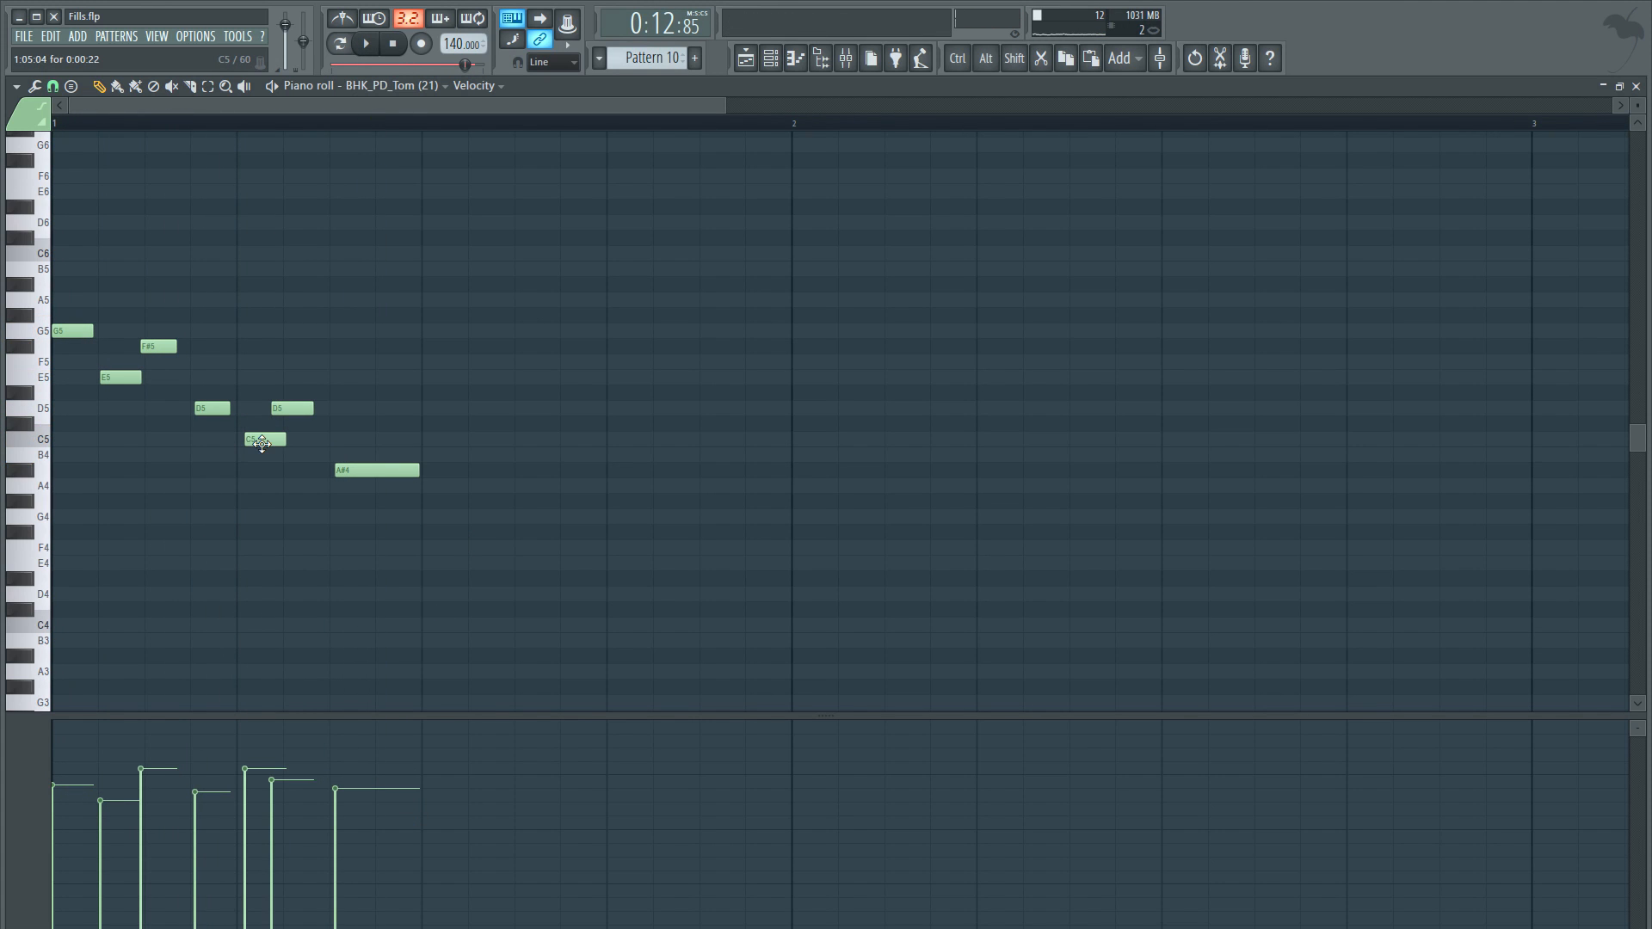
pyautogui.moveTo(262, 444); pyautogui.dragTo(301, 412)
pyautogui.press('space')
pyautogui.press('space')
pyautogui.press('space')
pyautogui.press('space')
pyautogui.press('space')
# Return to the playlist, start playback and shorten the Pattern 10 clip to end at bar 9
pyautogui.press('space')
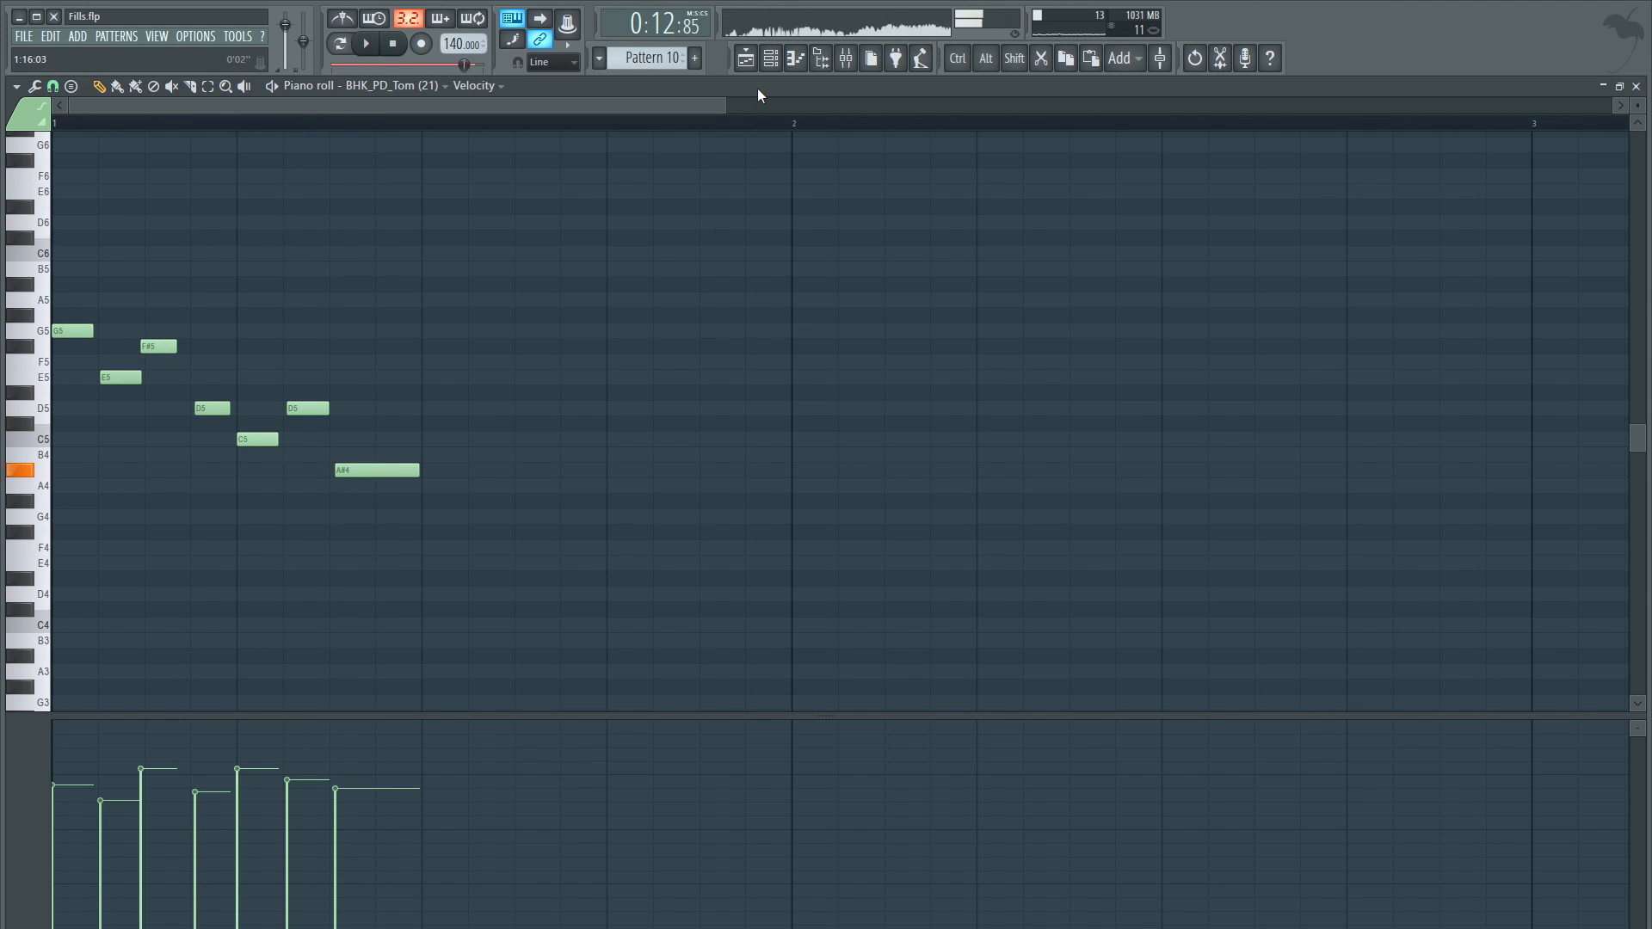
pyautogui.click(746, 60)
pyautogui.press('space')
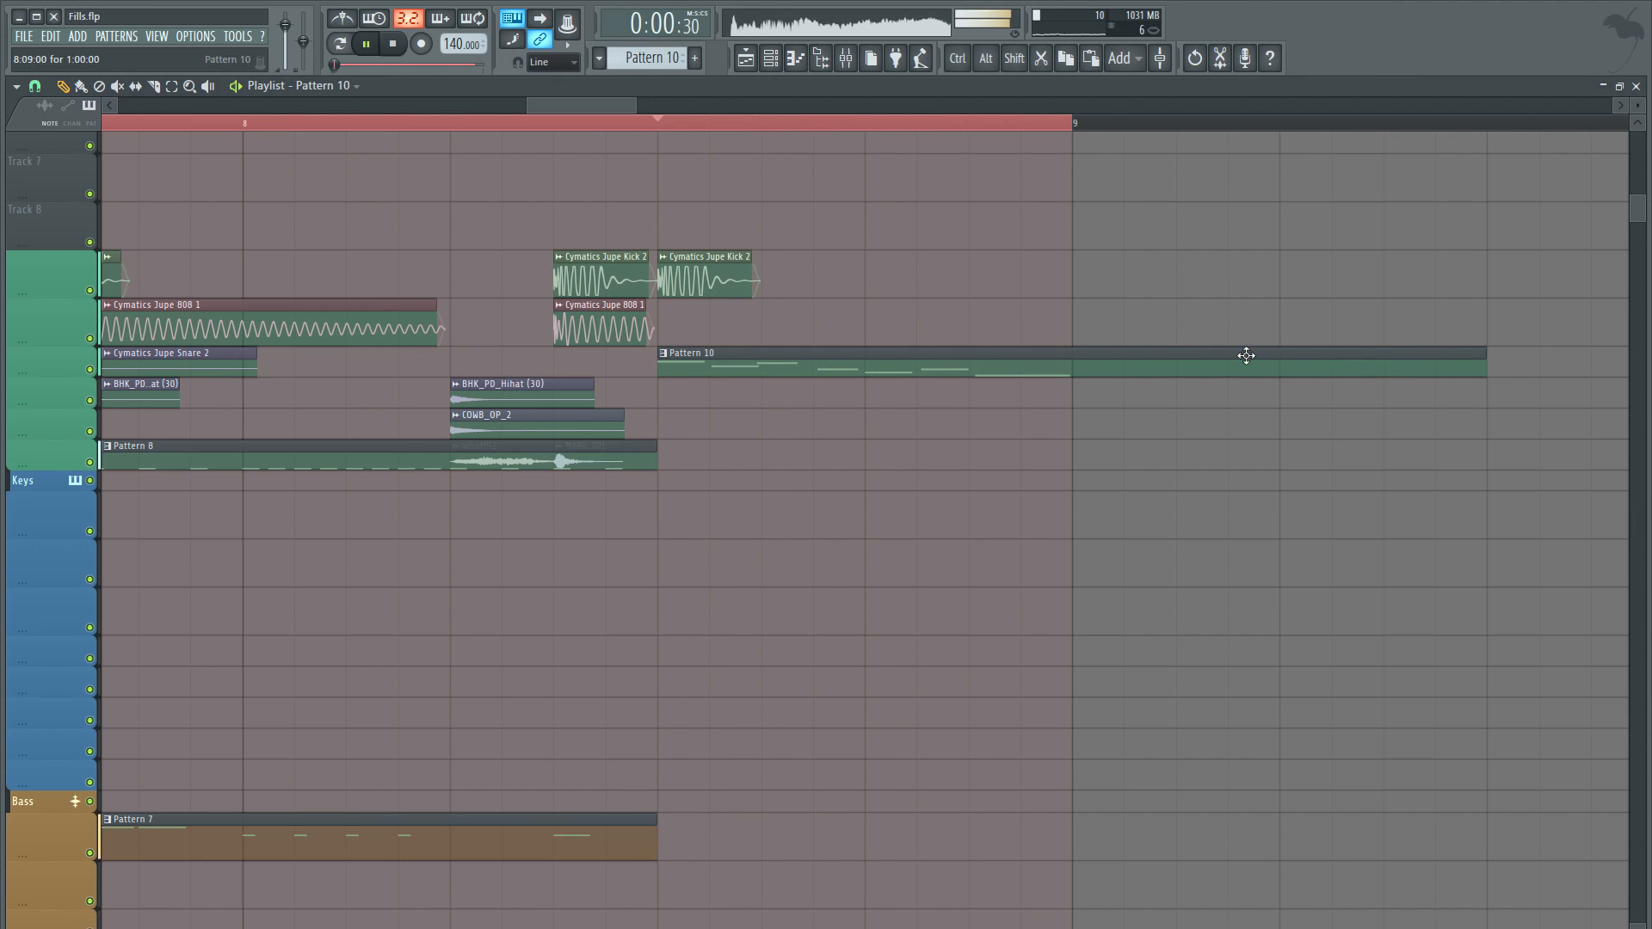
pyautogui.moveTo(1488, 364); pyautogui.dragTo(1073, 364)
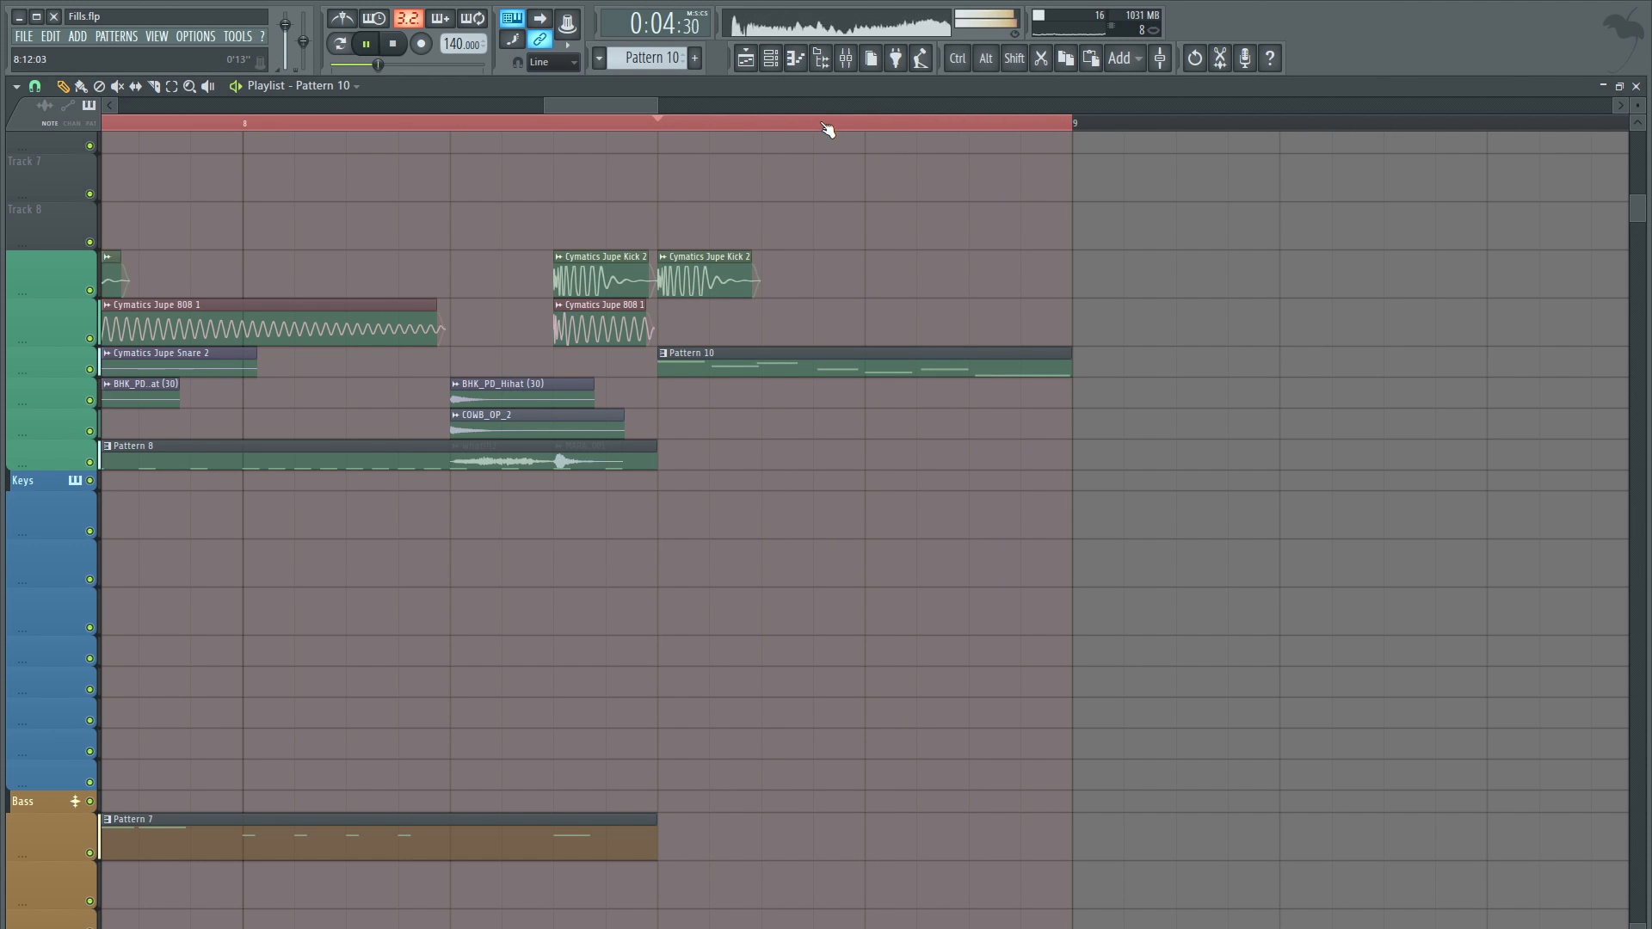
# Play the eight-bar arrangement through and check how the Pattern 10 tom fill sits at its end
pyautogui.scroll(-5, 821, 123)
pyautogui.moveTo(622, 106); pyautogui.dragTo(367, 106)
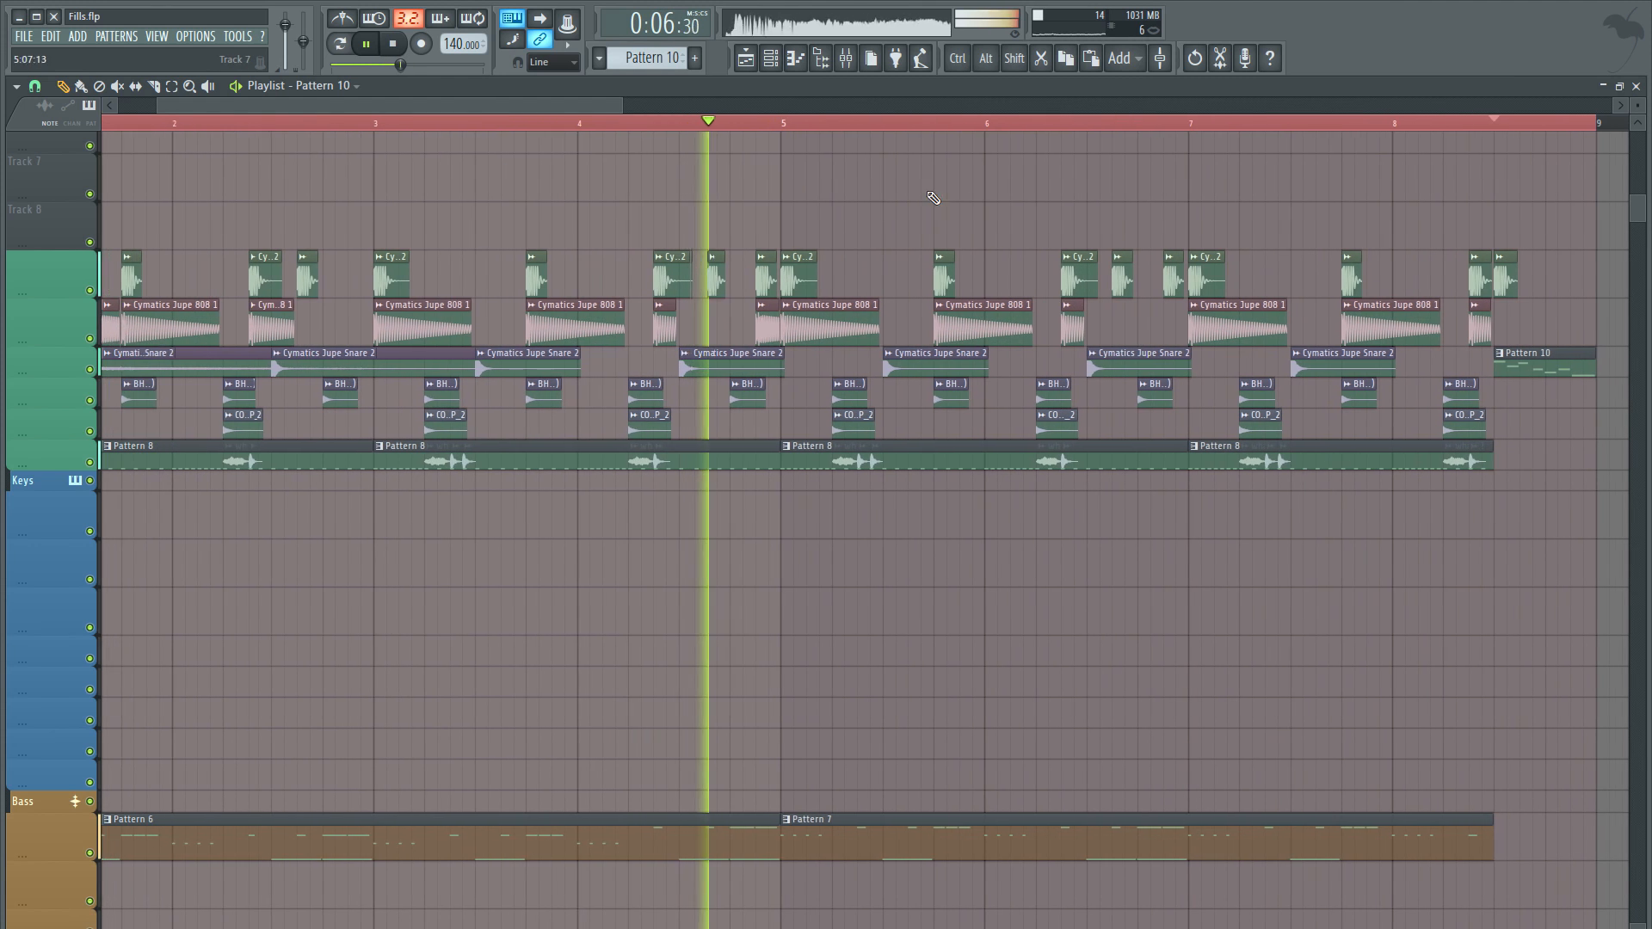
pyautogui.scroll(-3, 933, 121)
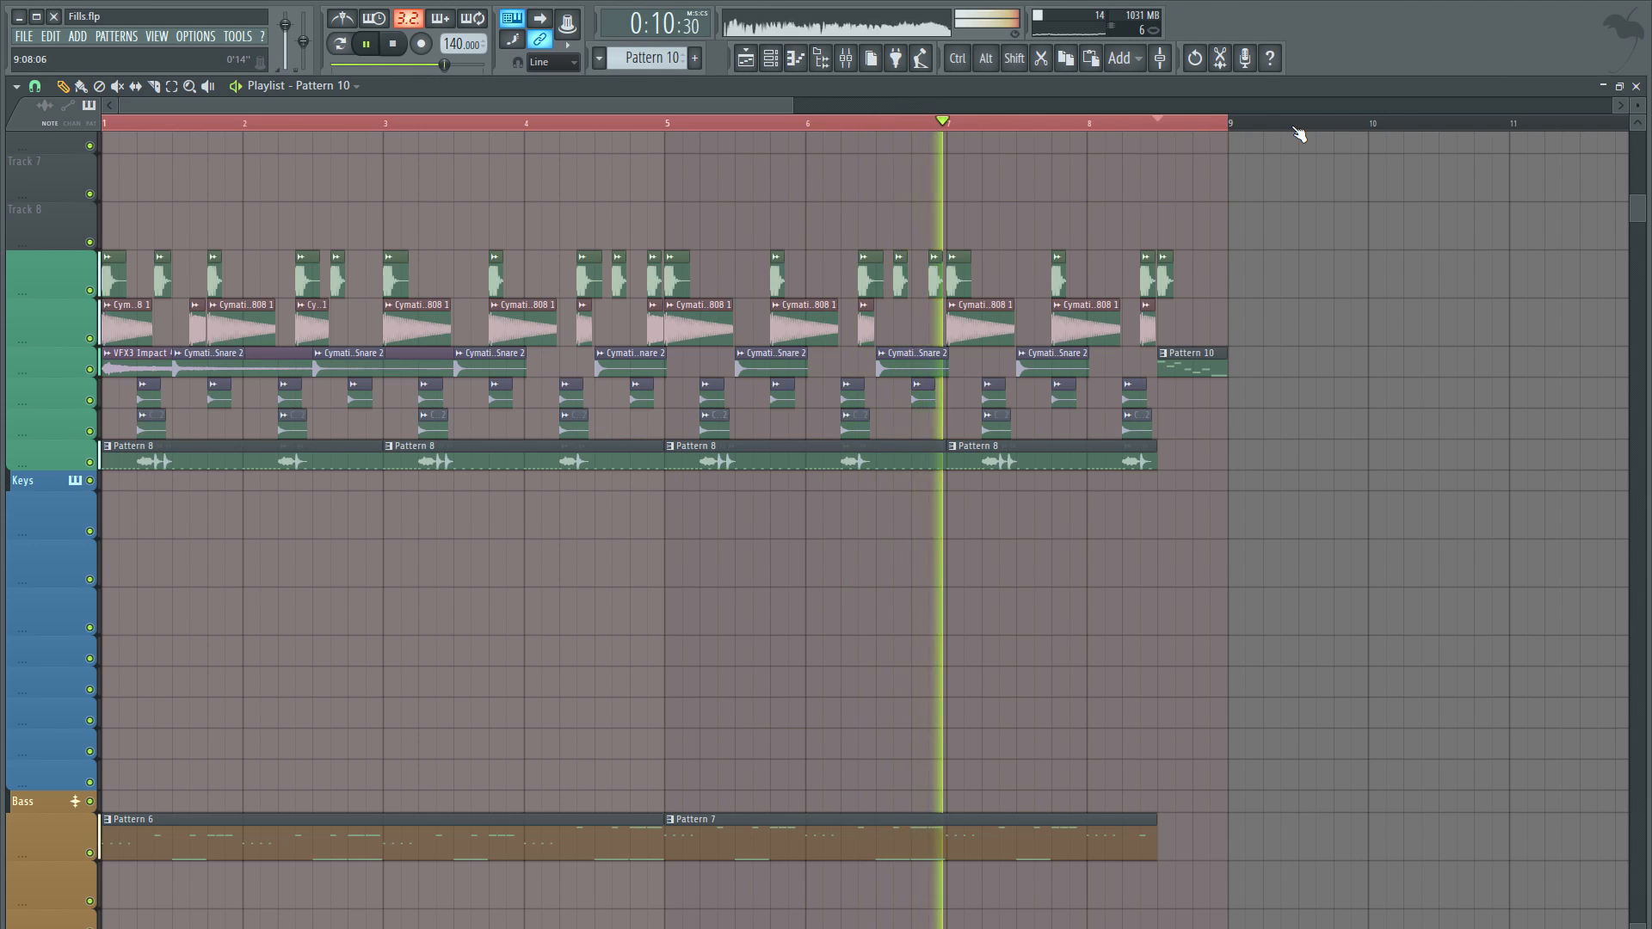
pyautogui.scroll(3, 1299, 133)
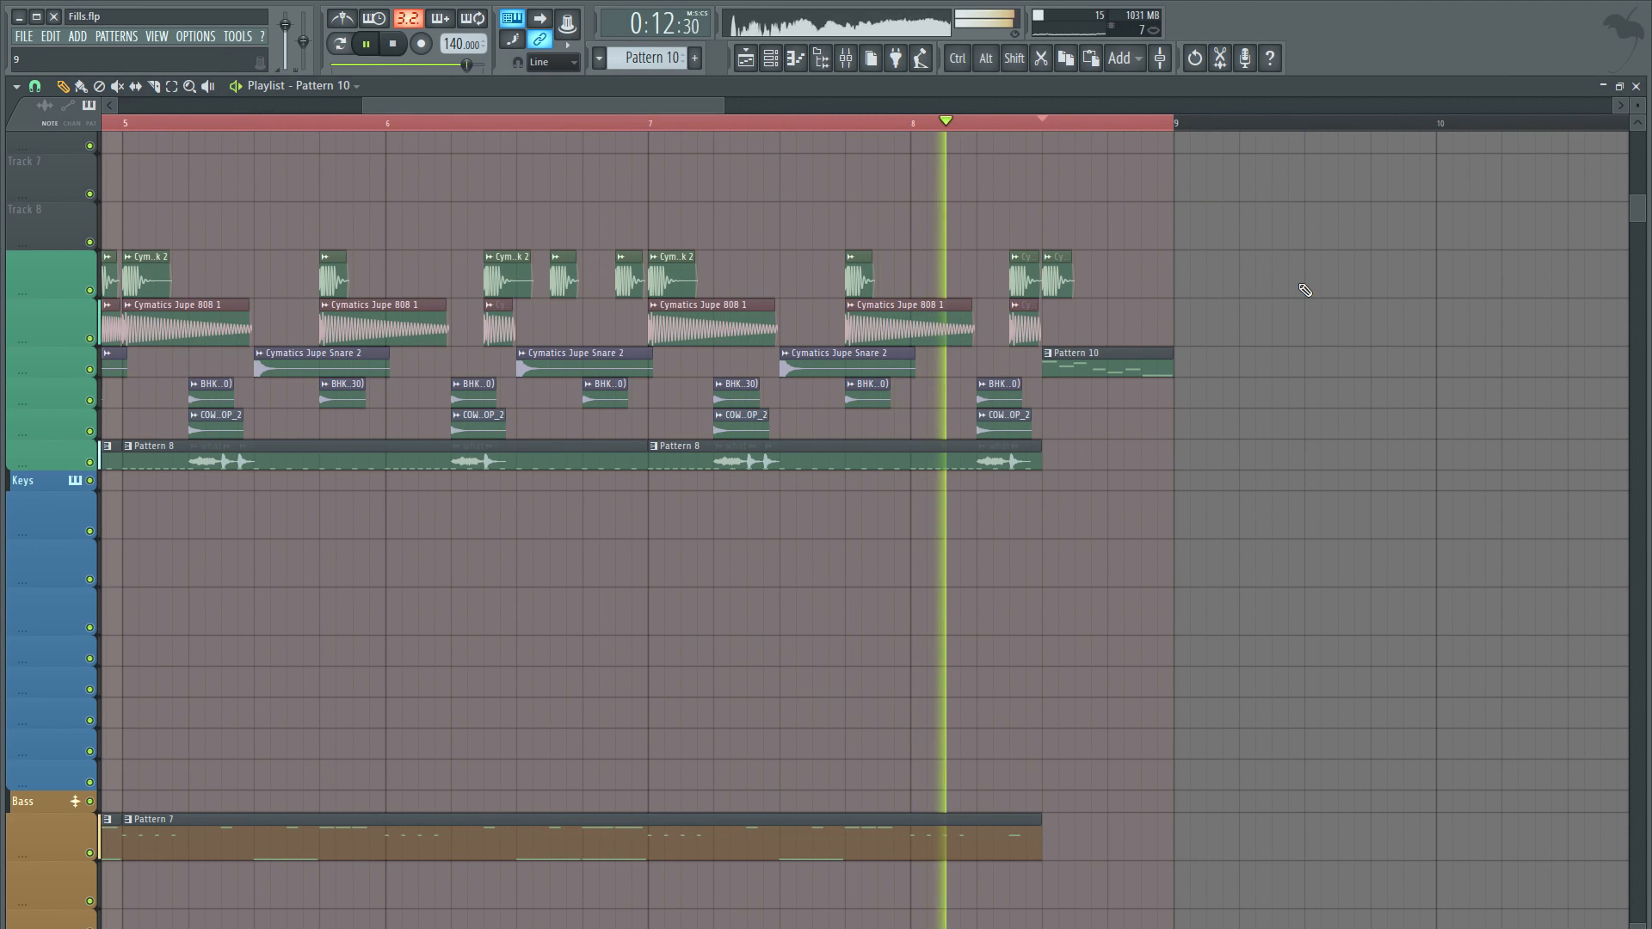
pyautogui.press('space')
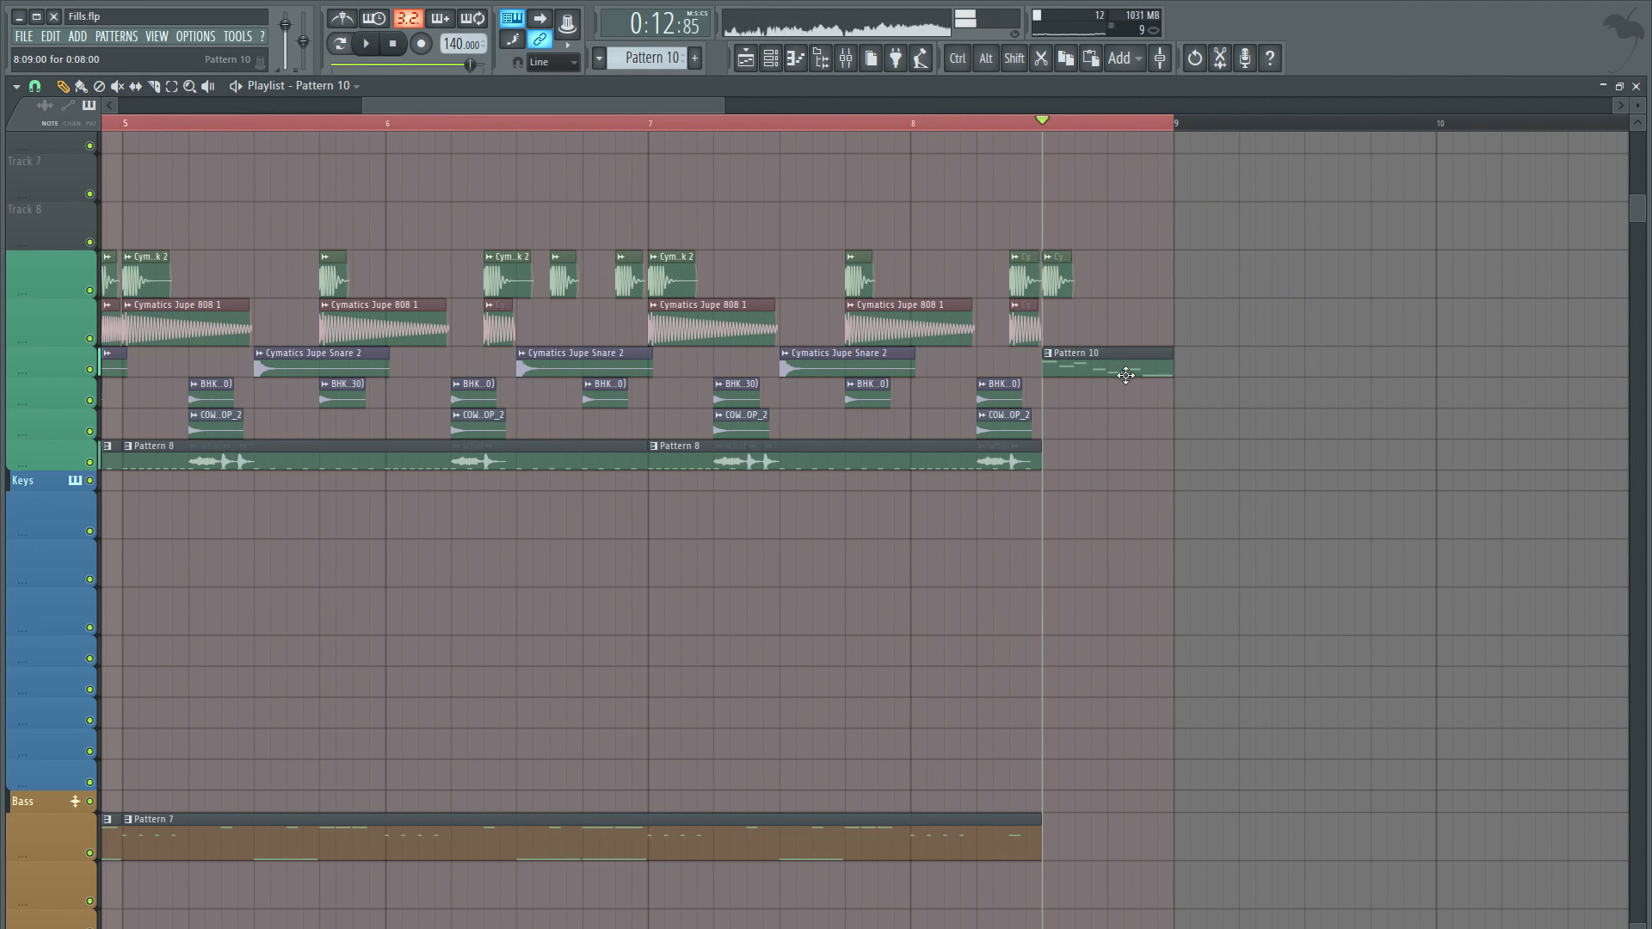
pyautogui.scroll(-3, 1118, 129)
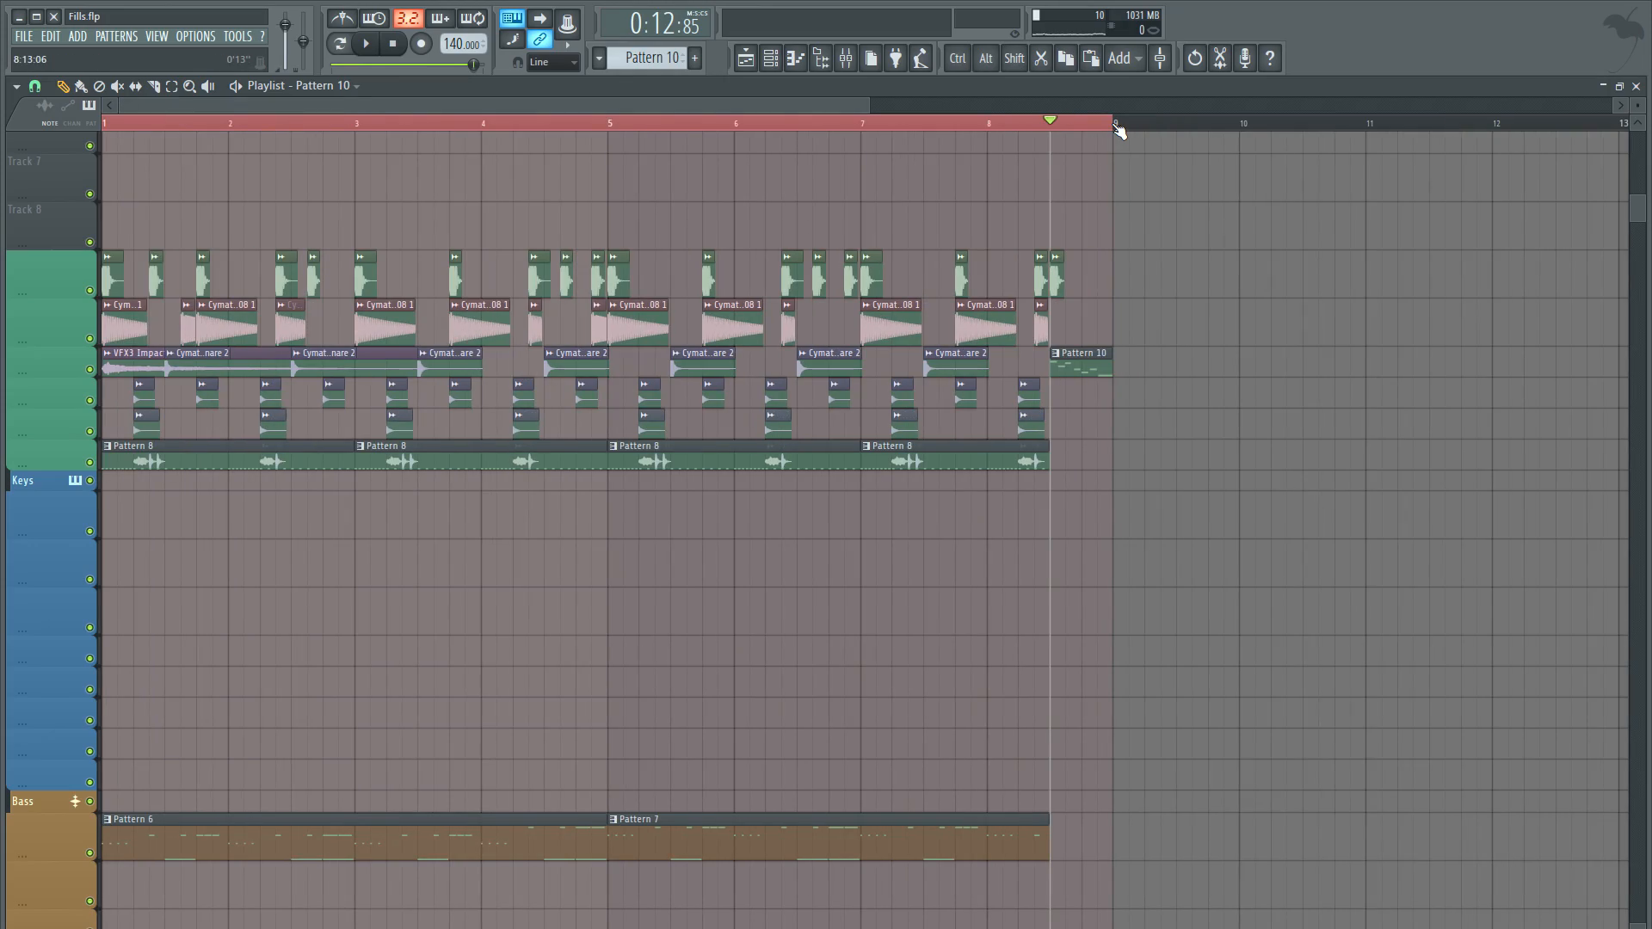